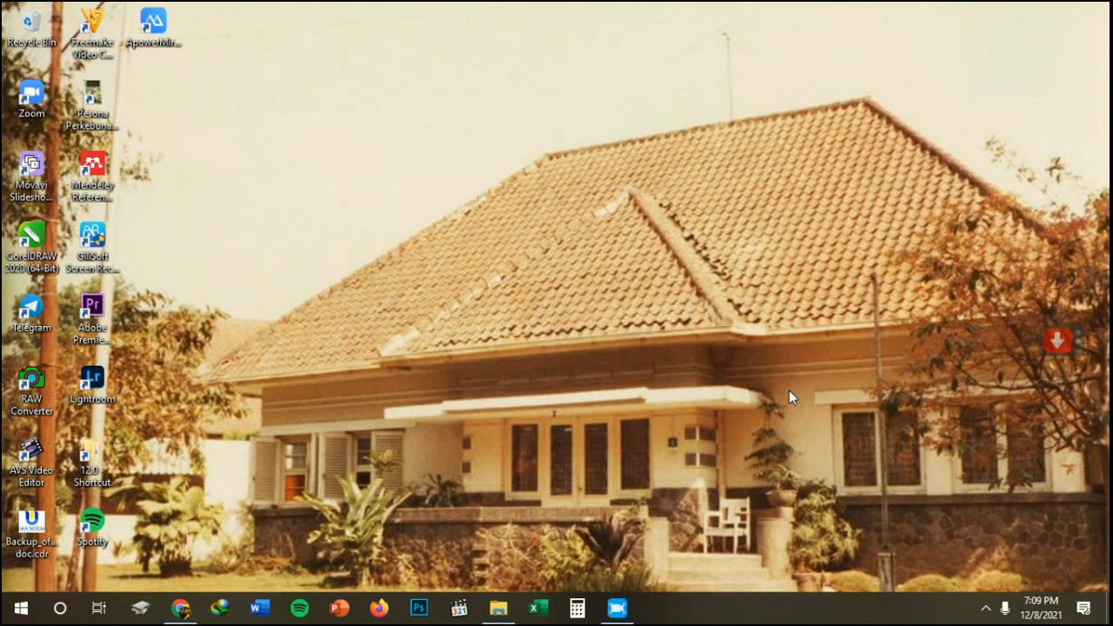
Open the Adobe XD CC 2021 - WINDOWS.zip archive from the CREATIVE KITS - Adobe XD folder and enter its Adobe XD CC 2021 folder.
{"action": "left_click", "coordinate": [505, 605]}
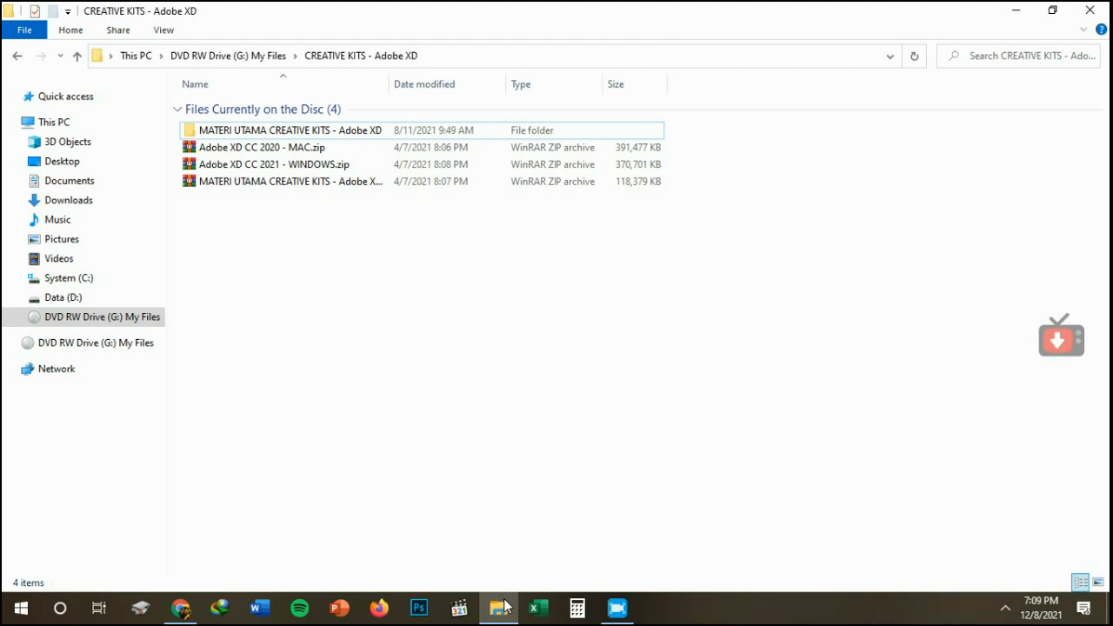
{"action": "left_click", "coordinate": [329, 167]}
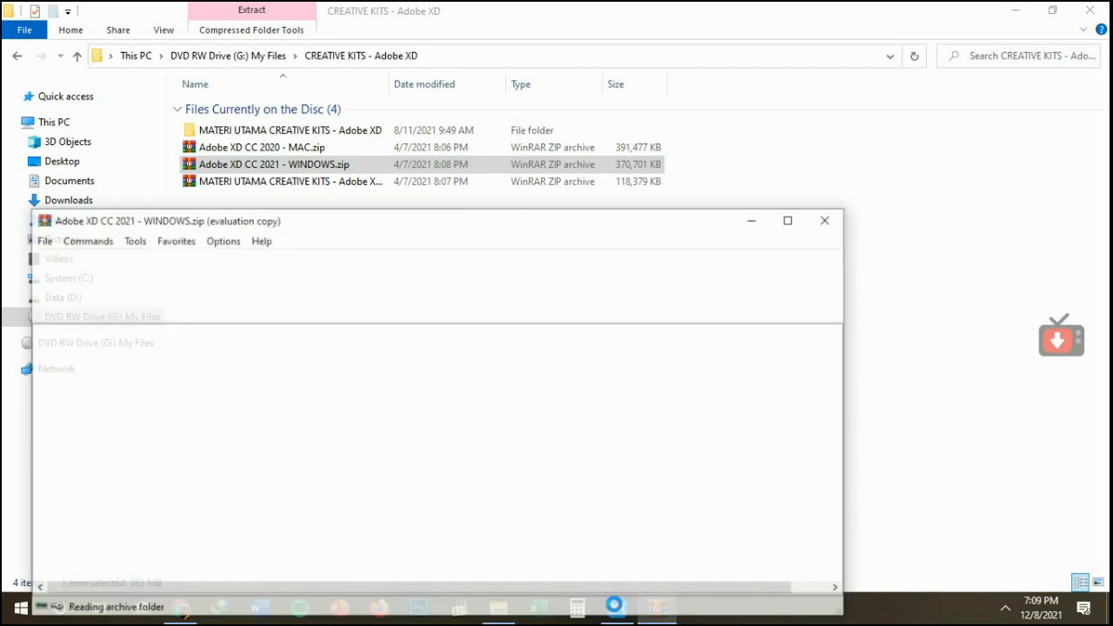
{"action": "left_click", "coordinate": [499, 425]}
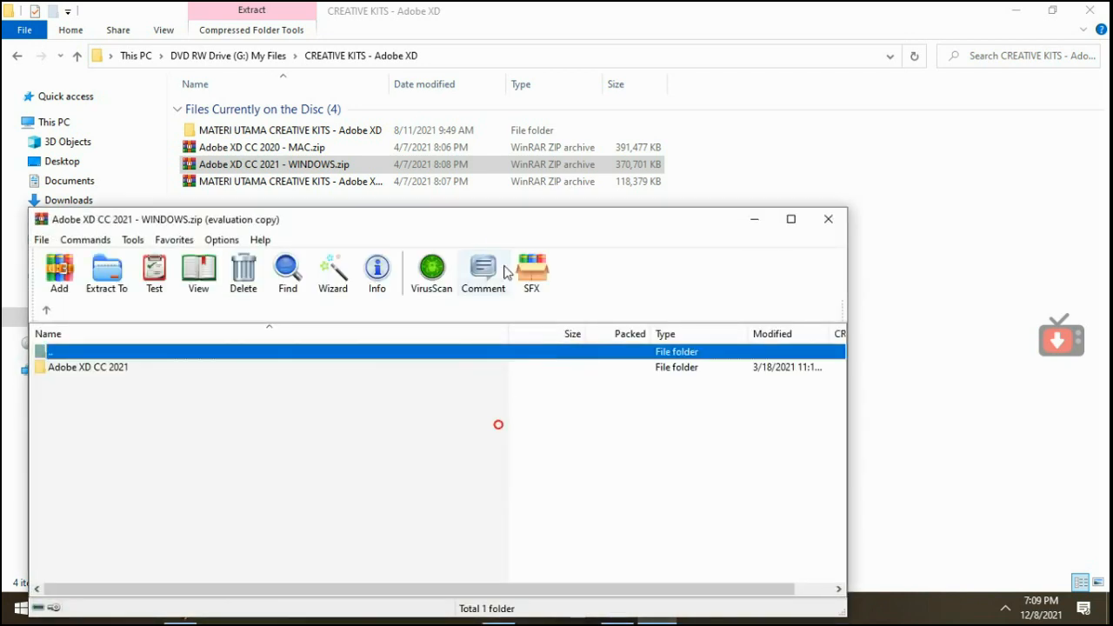
{"action": "left_click", "coordinate": [484, 271]}
{"action": "left_click_drag", "start_coordinate": [487, 217], "coordinate": [921, 83]}
{"action": "left_click", "coordinate": [715, 222]}
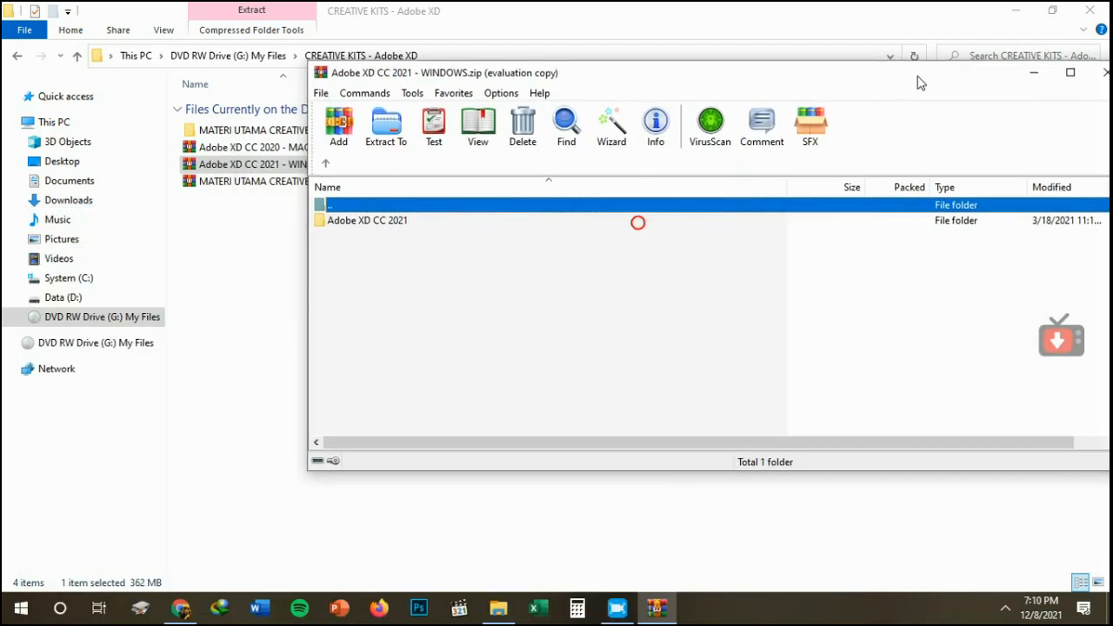
{"action": "double_click", "coordinate": [373, 223]}
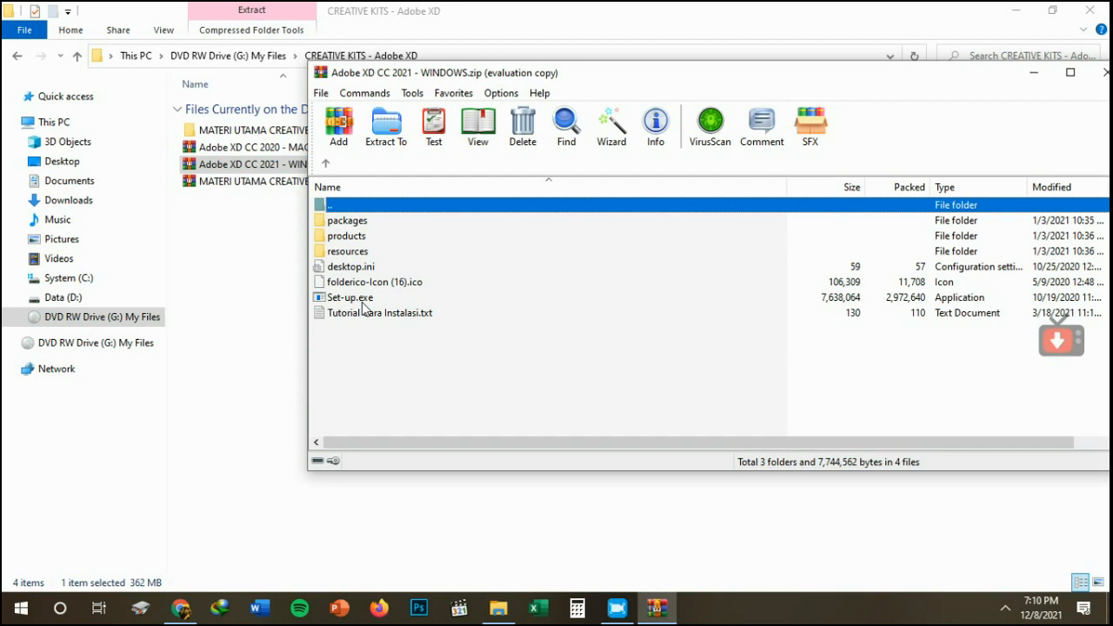
Disconnect the computer from the .:MASOEM UNIVERSITY:. Wi-Fi network.
{"action": "left_click", "coordinate": [1005, 608]}
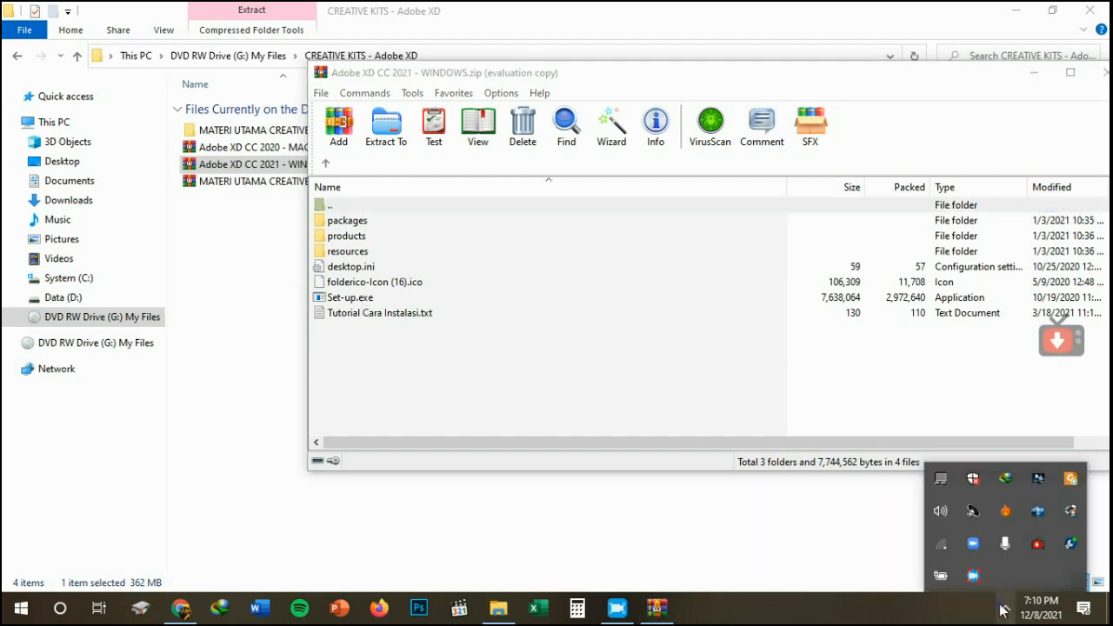
{"action": "left_click", "coordinate": [945, 550]}
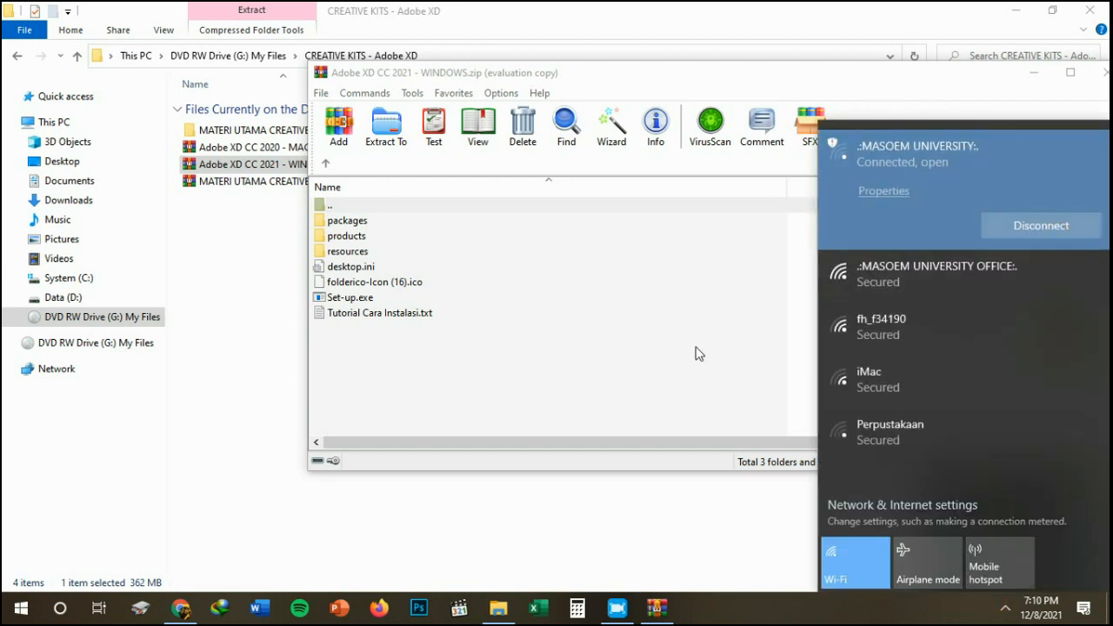
{"action": "left_click", "coordinate": [1015, 223]}
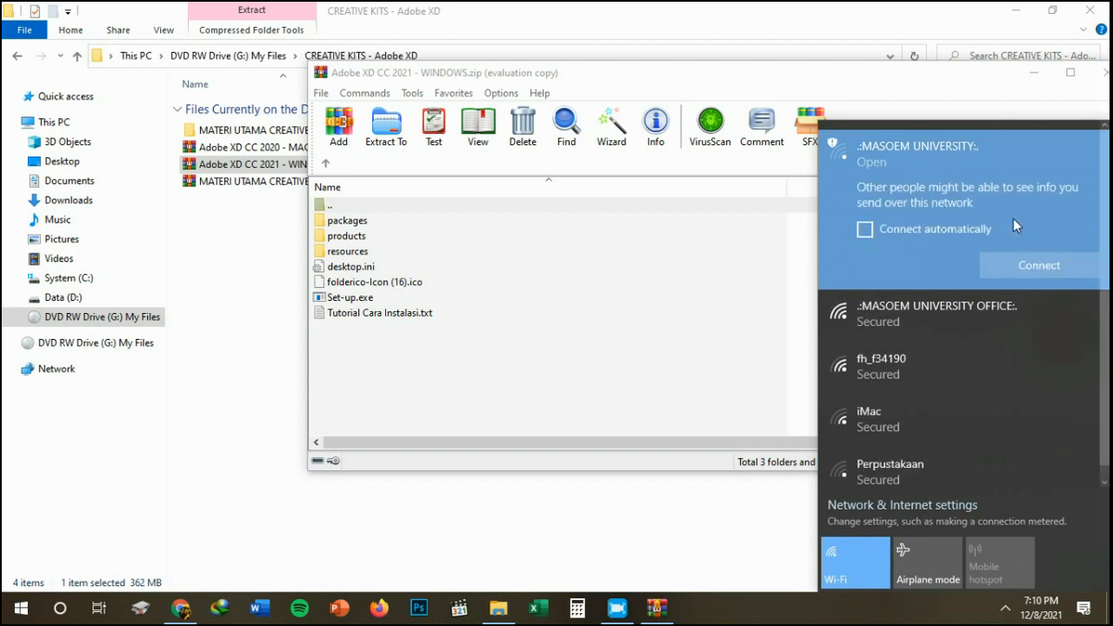
{"action": "left_click", "coordinate": [647, 398]}
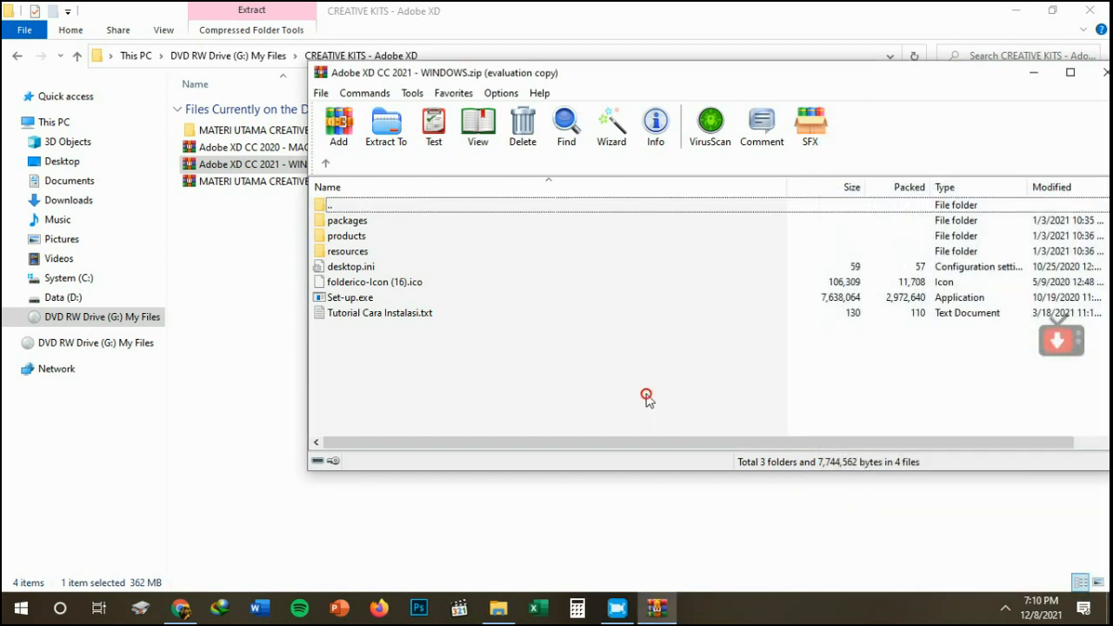
Run Set-up.exe from the archive and start installing XD with English (North America) and the default location.
{"action": "double_click", "coordinate": [359, 301]}
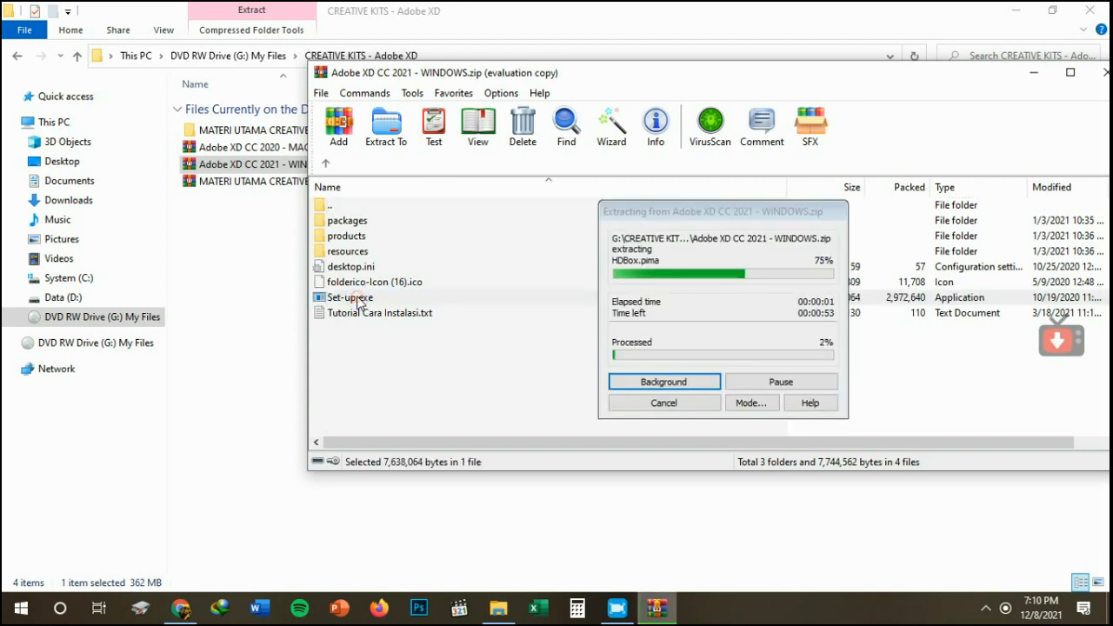
{"action": "left_click", "coordinate": [624, 614]}
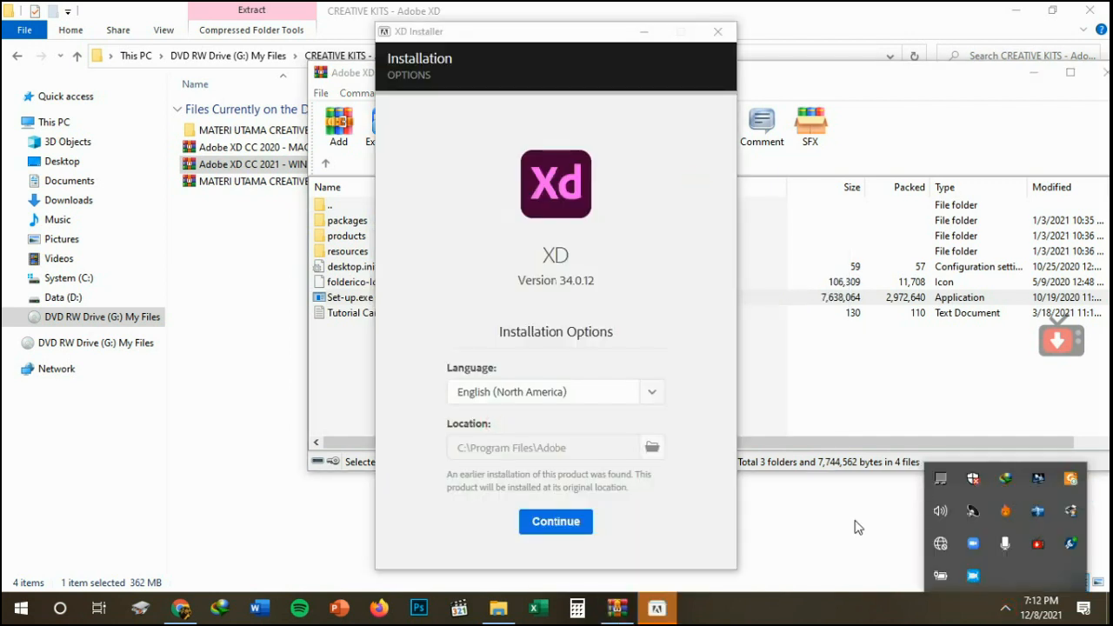
{"action": "left_click", "coordinate": [858, 527]}
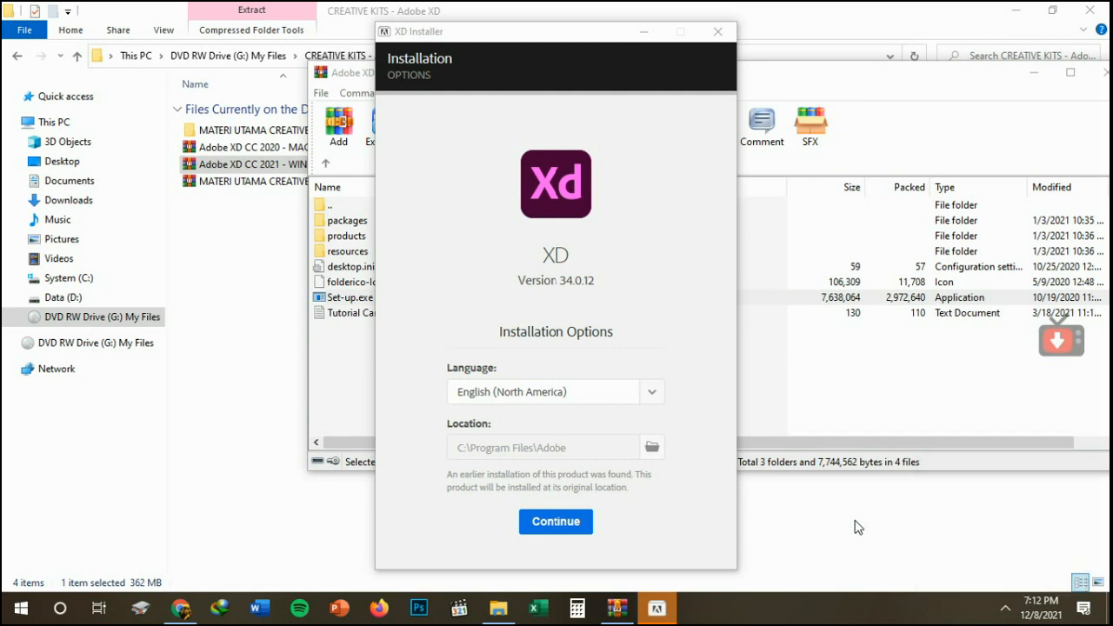
{"action": "left_click", "coordinate": [544, 527]}
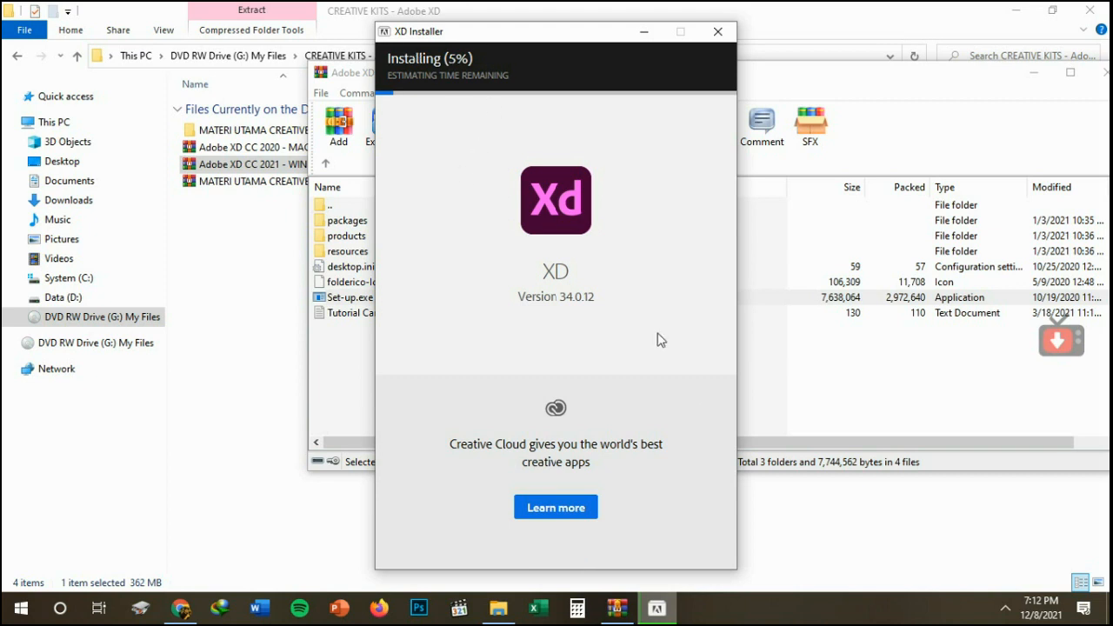
{"action": "left_click", "coordinate": [1005, 612]}
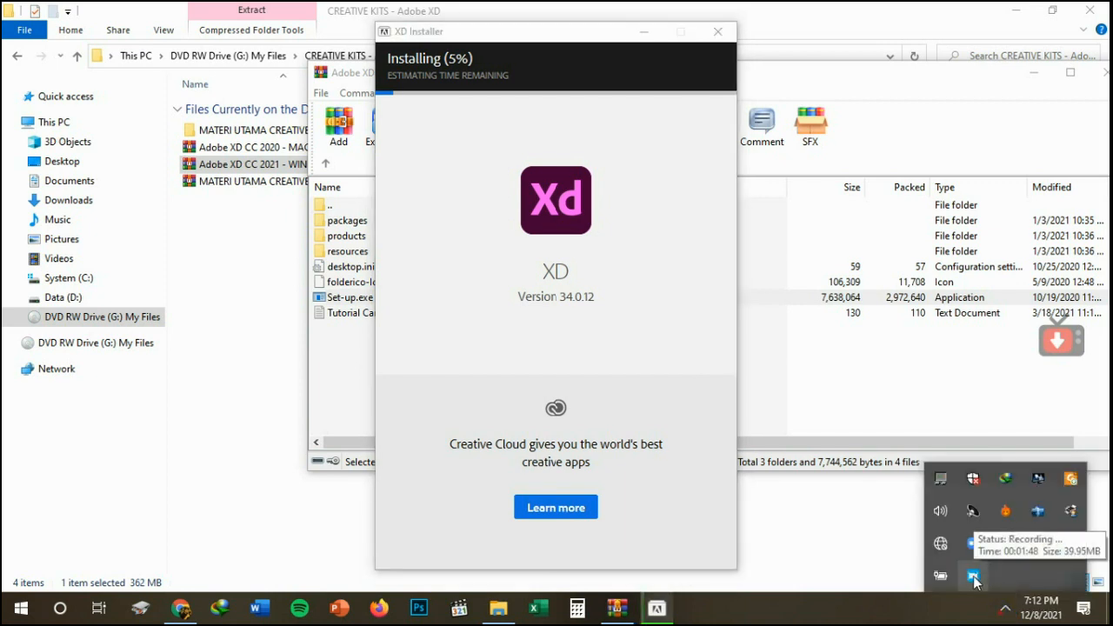
{"action": "right_click", "coordinate": [975, 575]}
{"action": "left_click", "coordinate": [1005, 517]}
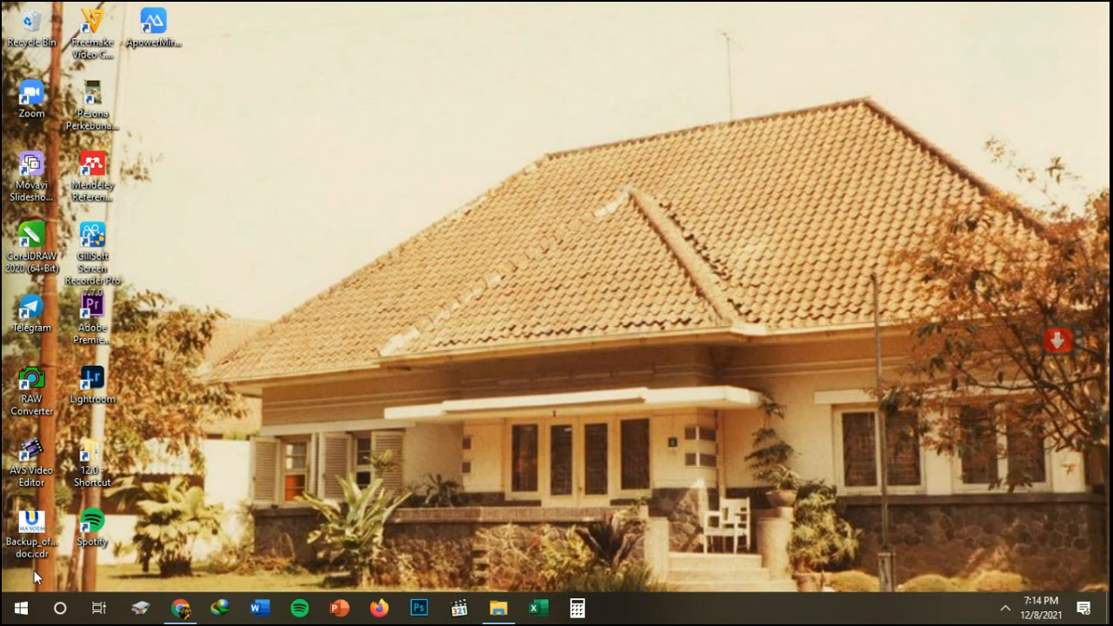
Search the computer's apps for "xd" and launch Adobe XD.
{"action": "left_click", "coordinate": [21, 609]}
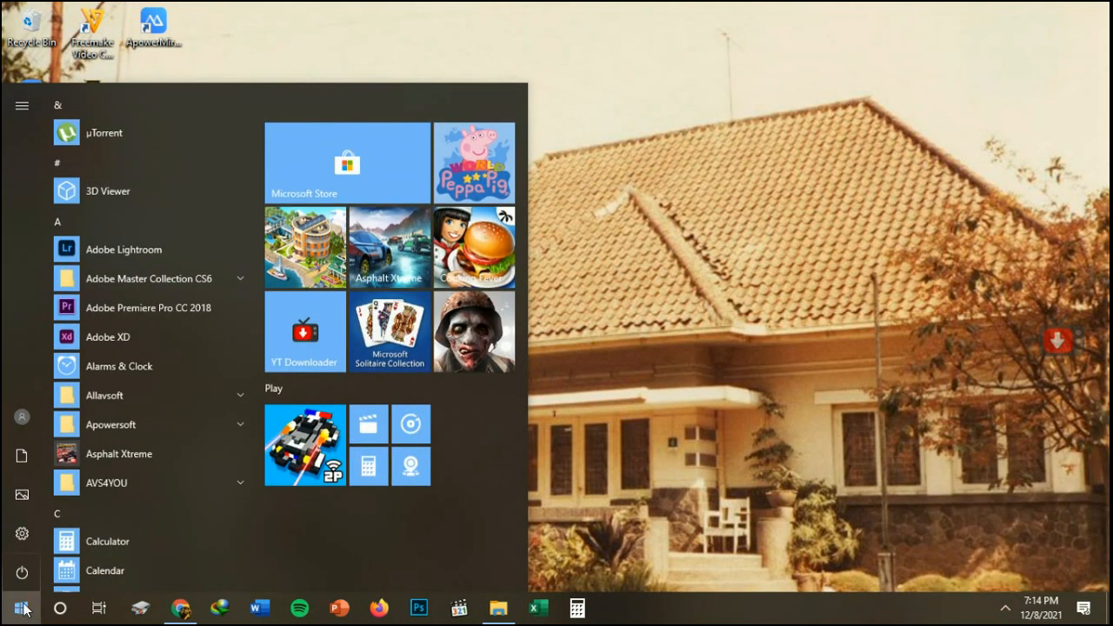
{"action": "type", "text": "xd"}
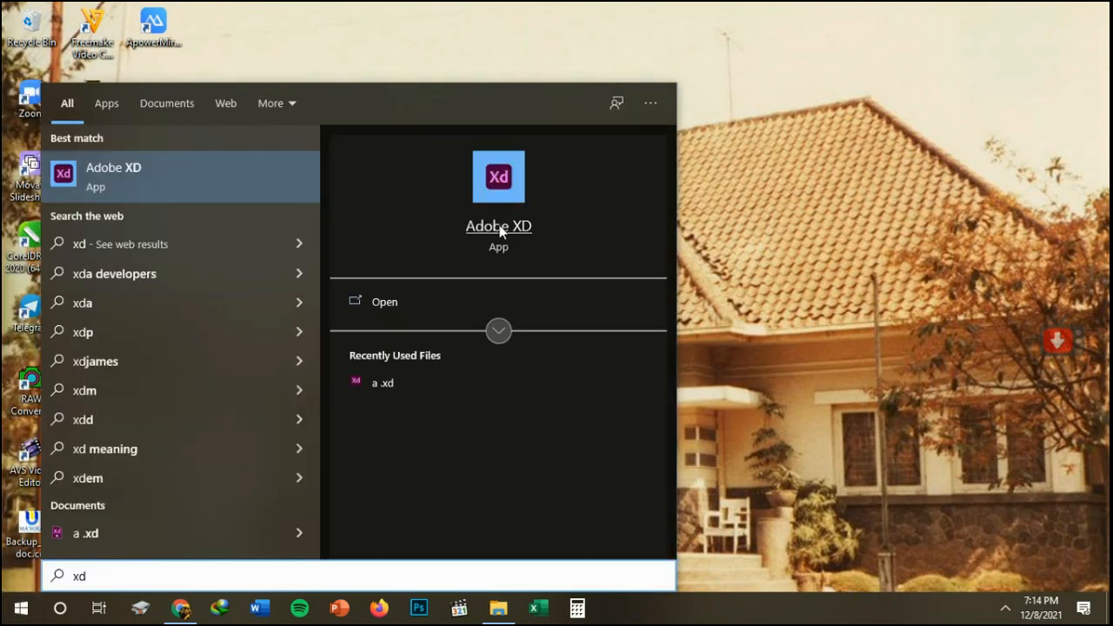
{"action": "left_click", "coordinate": [497, 197]}
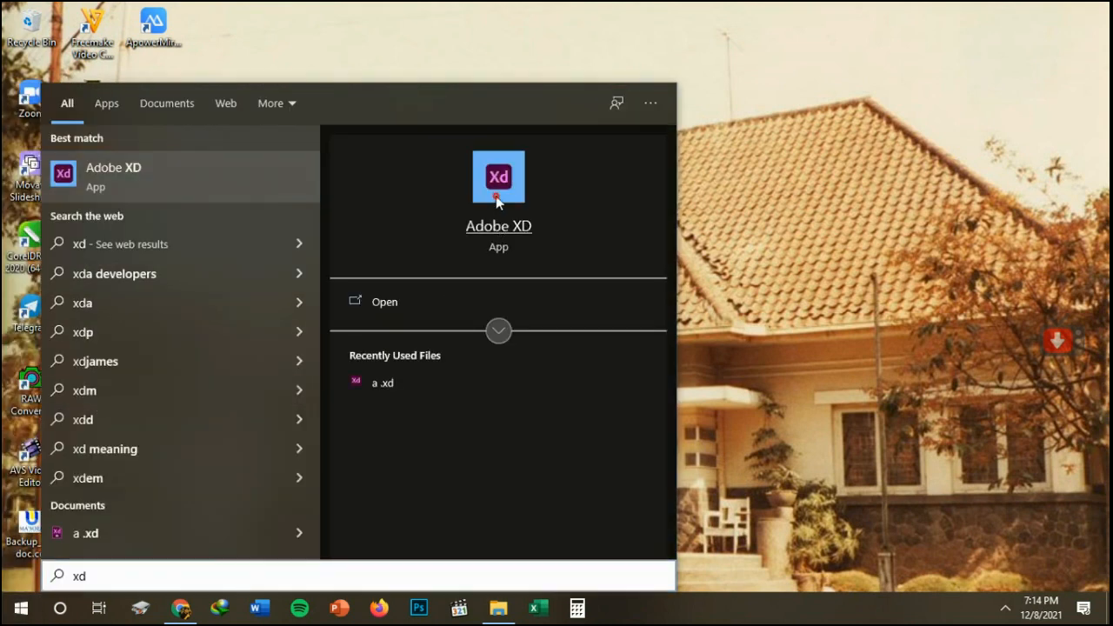
{"action": "left_click", "coordinate": [67, 182]}
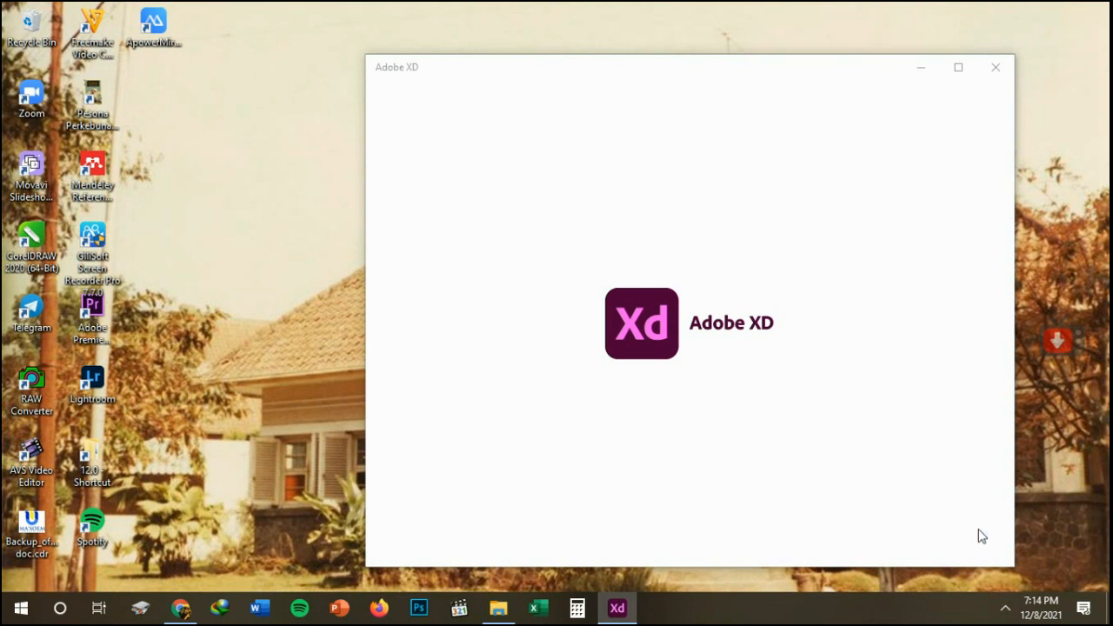
{"action": "left_click", "coordinate": [1005, 609]}
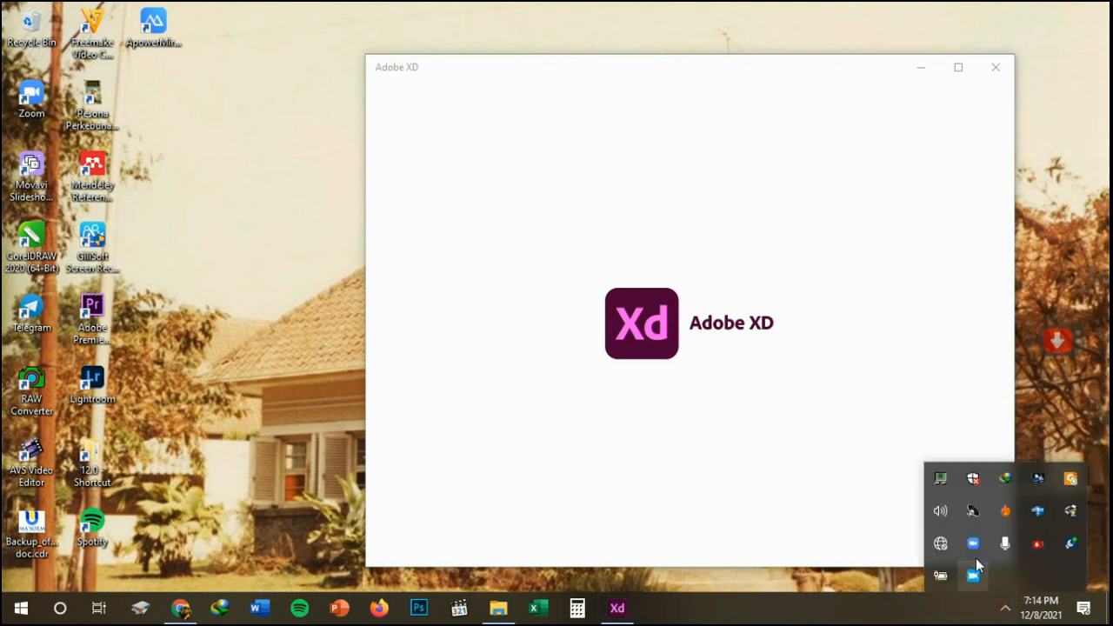
{"action": "right_click", "coordinate": [975, 573]}
{"action": "left_click", "coordinate": [1007, 505]}
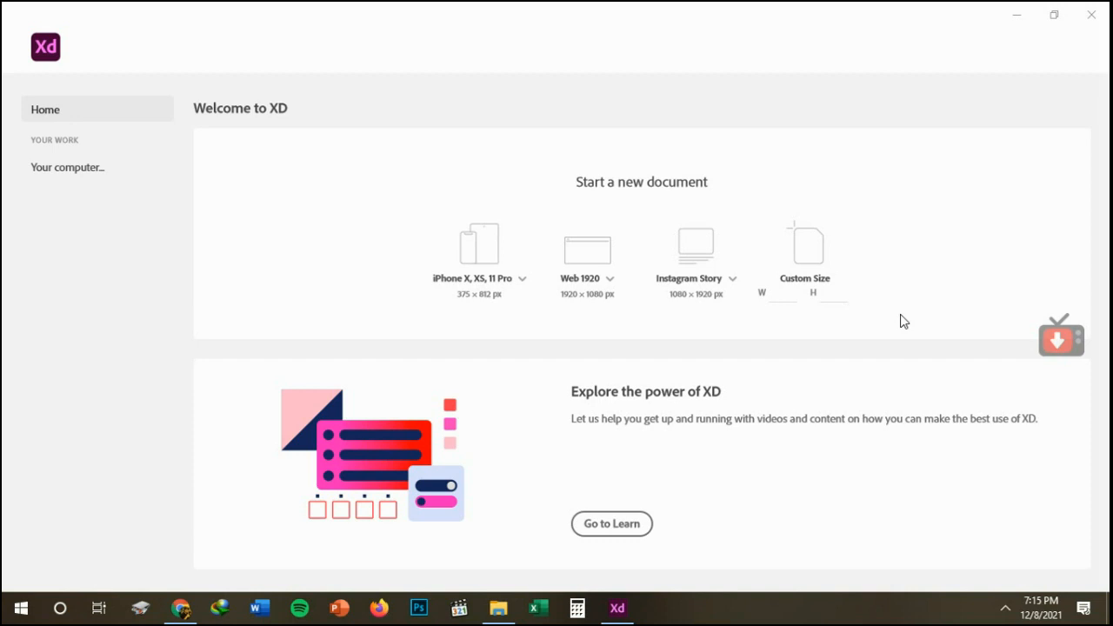
Review the available phone, web and social media size presets for a new document.
{"action": "left_click", "coordinate": [521, 283]}
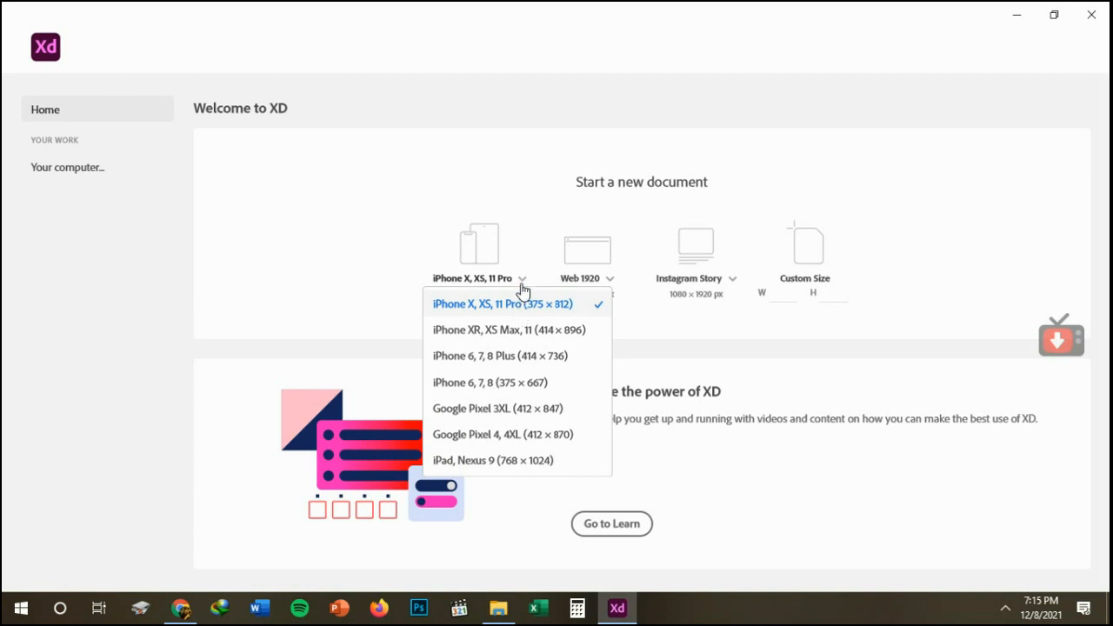
{"action": "left_click", "coordinate": [522, 280]}
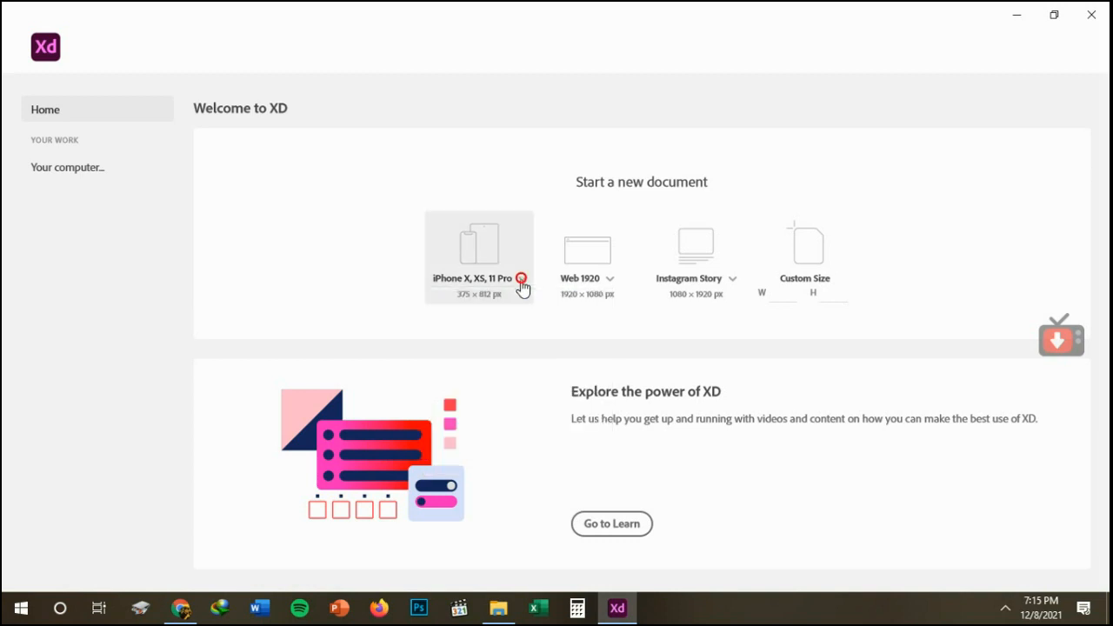
{"action": "left_click", "coordinate": [611, 281]}
{"action": "left_click", "coordinate": [614, 284]}
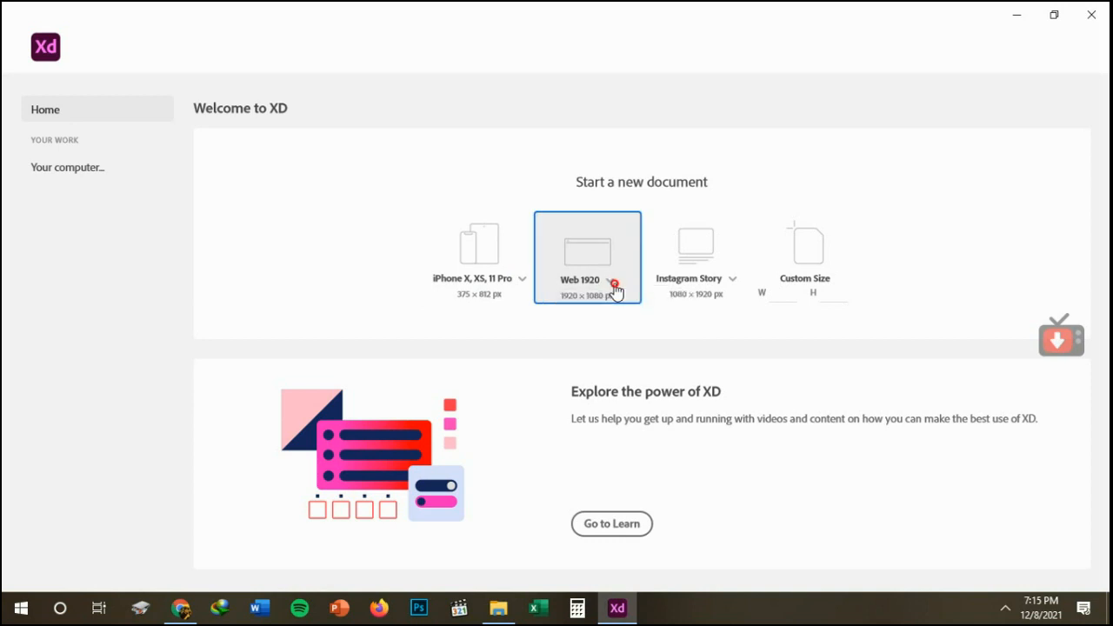
{"action": "left_click", "coordinate": [734, 282]}
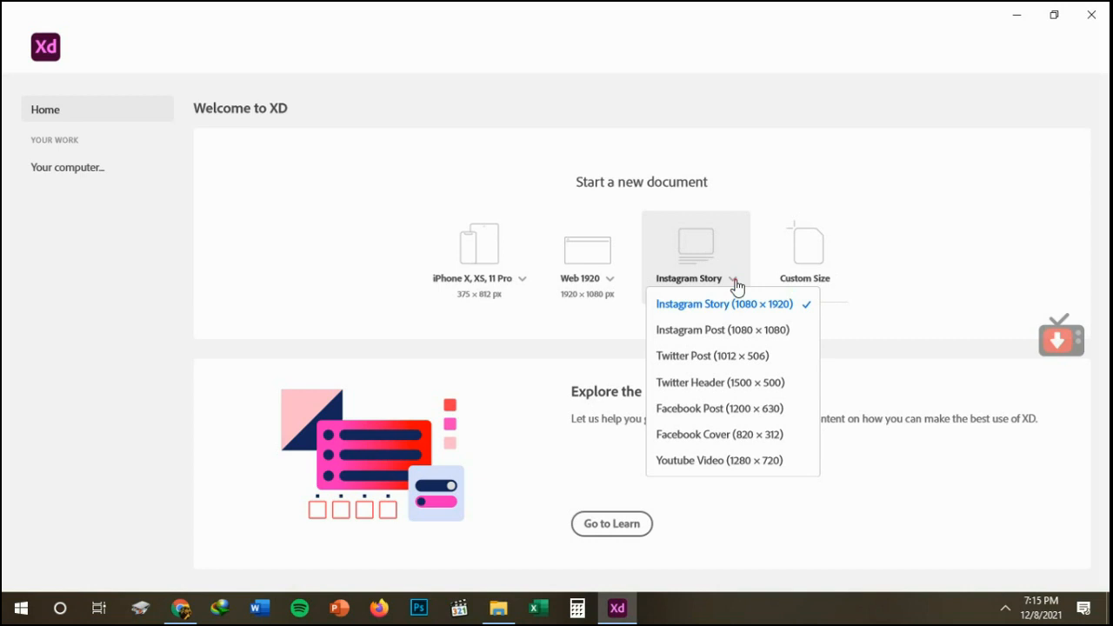
{"action": "left_click", "coordinate": [735, 284]}
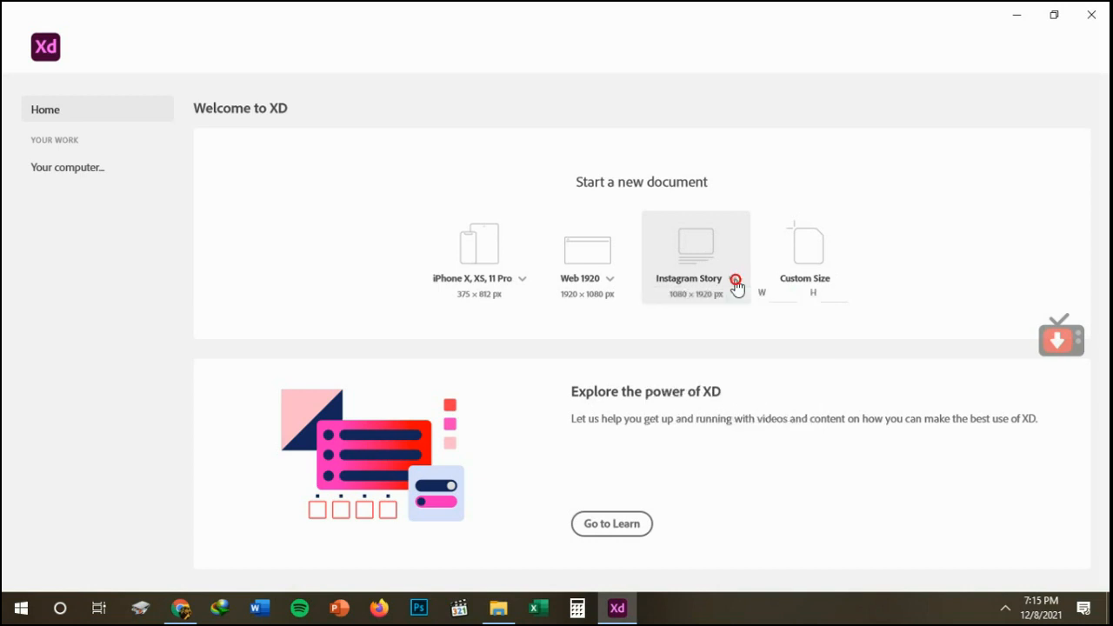
Create a new document with a custom size of 960 wide by 420 high.
{"action": "left_click", "coordinate": [786, 291]}
{"action": "type", "text": "960"}
{"action": "left_click", "coordinate": [825, 294]}
{"action": "type", "text": "480"}
{"action": "left_click", "coordinate": [1004, 609]}
{"action": "right_click", "coordinate": [981, 574]}
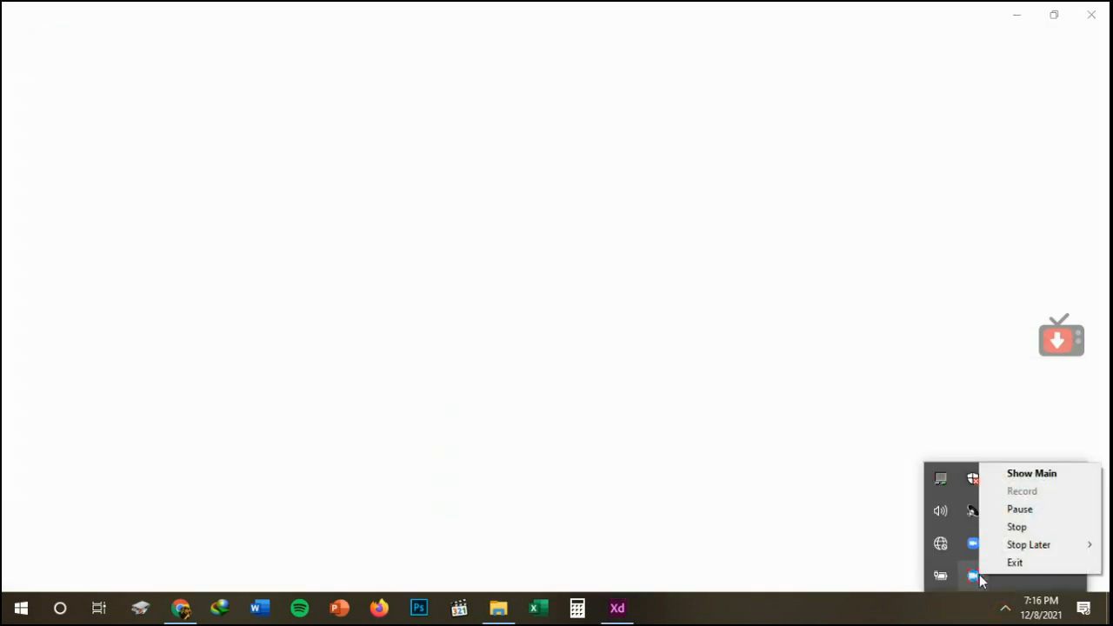
{"action": "left_click", "coordinate": [815, 501]}
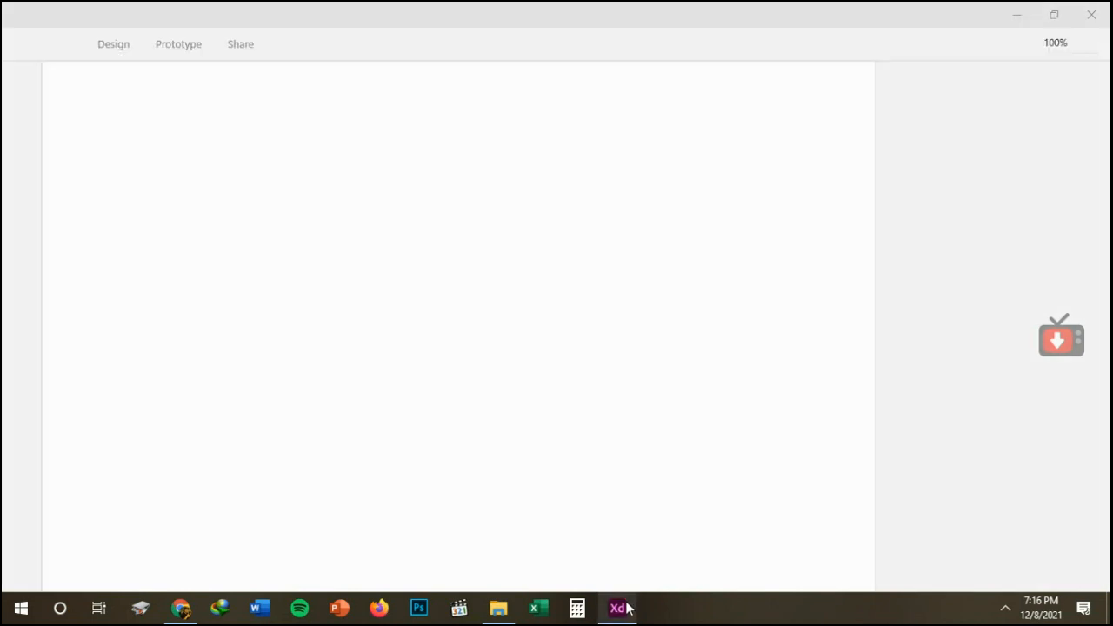
{"action": "mouse_move", "coordinate": [628, 609]}
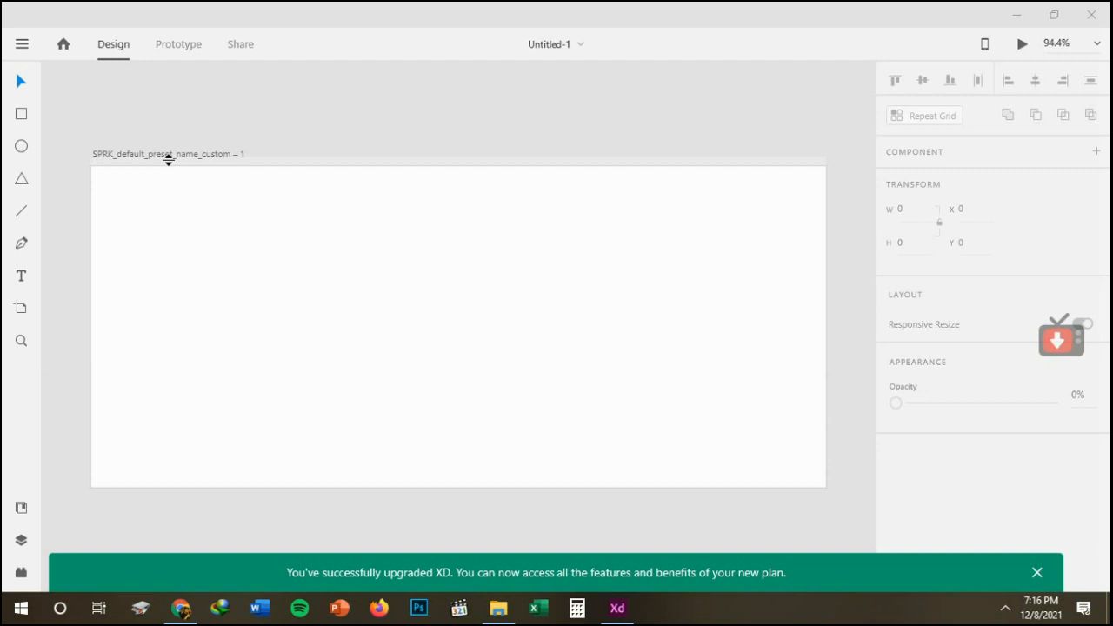
Add a new artboard using the Samsung Galaxy S10 mobile preset.
{"action": "left_click", "coordinate": [20, 310]}
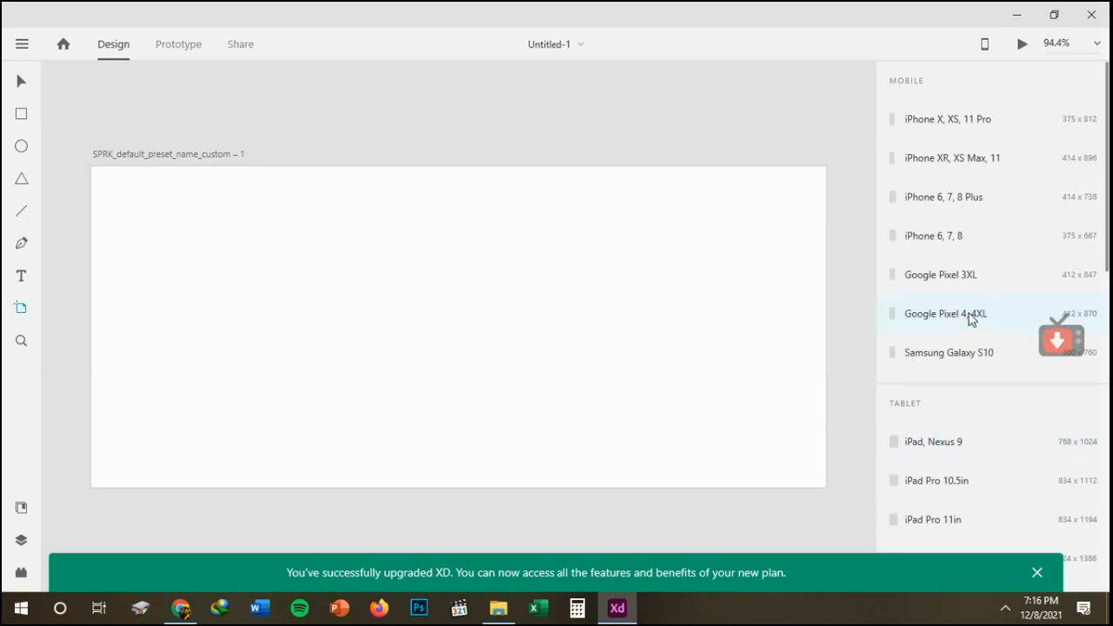
{"action": "mouse_move", "coordinate": [1107, 174]}
{"action": "left_mouse_down"}
{"action": "mouse_move", "coordinate": [1105, 420]}
{"action": "mouse_move", "coordinate": [1105, 158]}
{"action": "left_mouse_up"}
{"action": "left_click", "coordinate": [923, 350]}
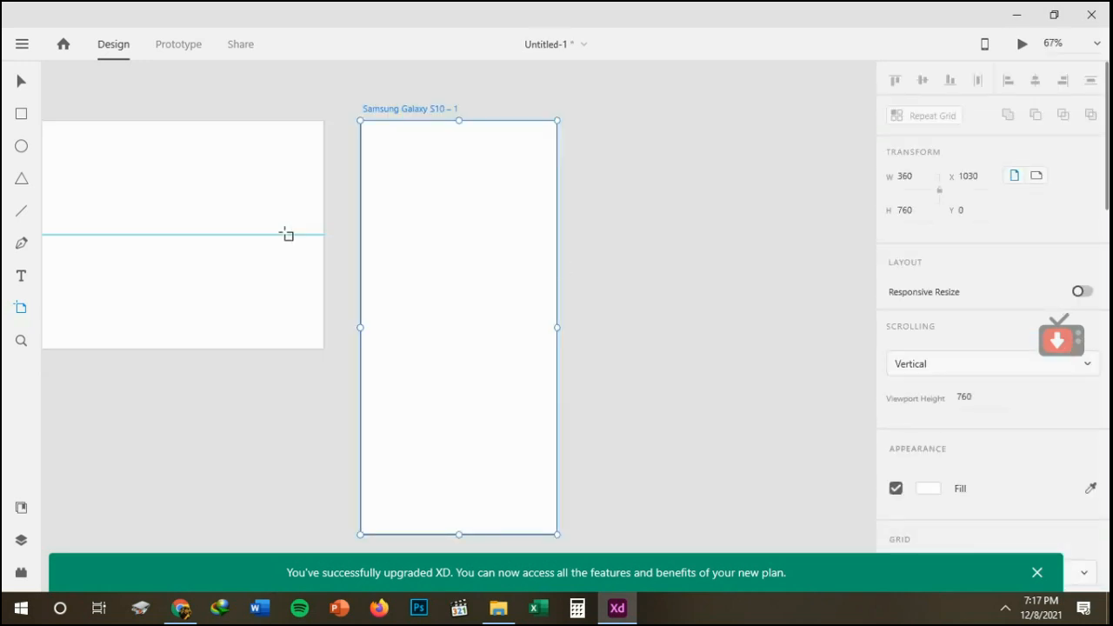
Duplicate the Samsung Galaxy S10 artboard, and delete both that copy and the original custom-size artboard.
{"action": "key", "text": "ctrl+d"}
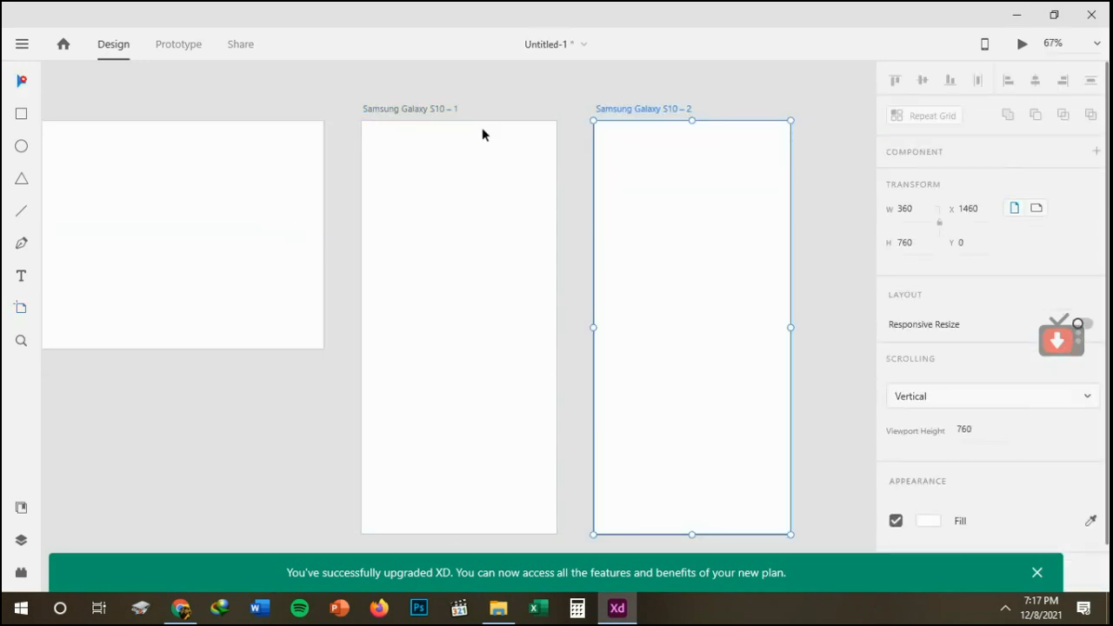
{"action": "key", "text": "Delete"}
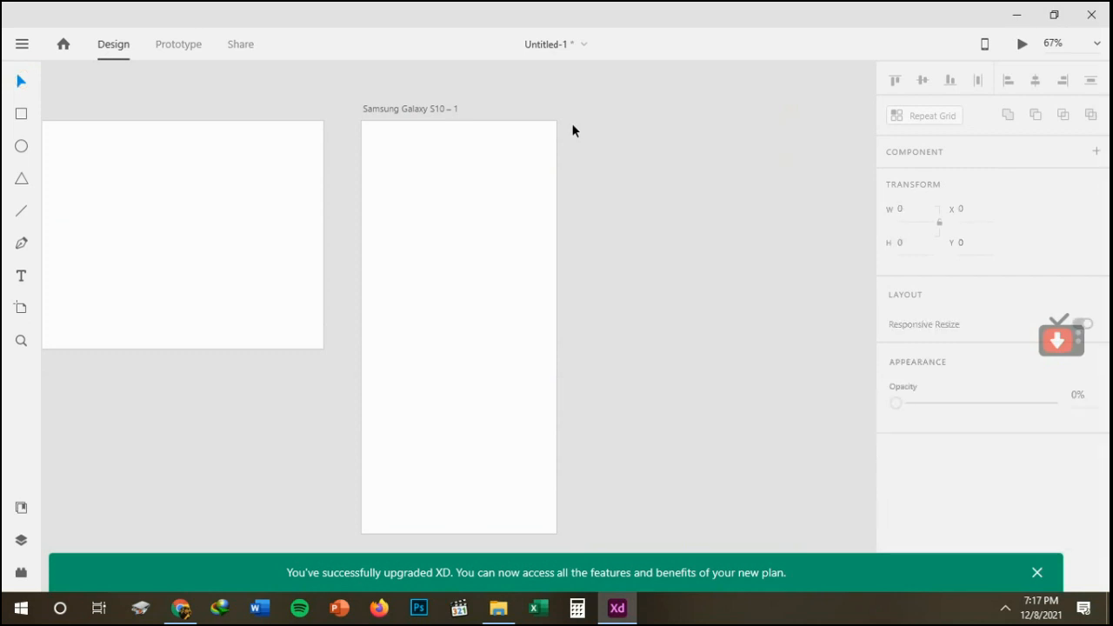
{"action": "left_click", "coordinate": [171, 146]}
{"action": "key", "text": "Delete"}
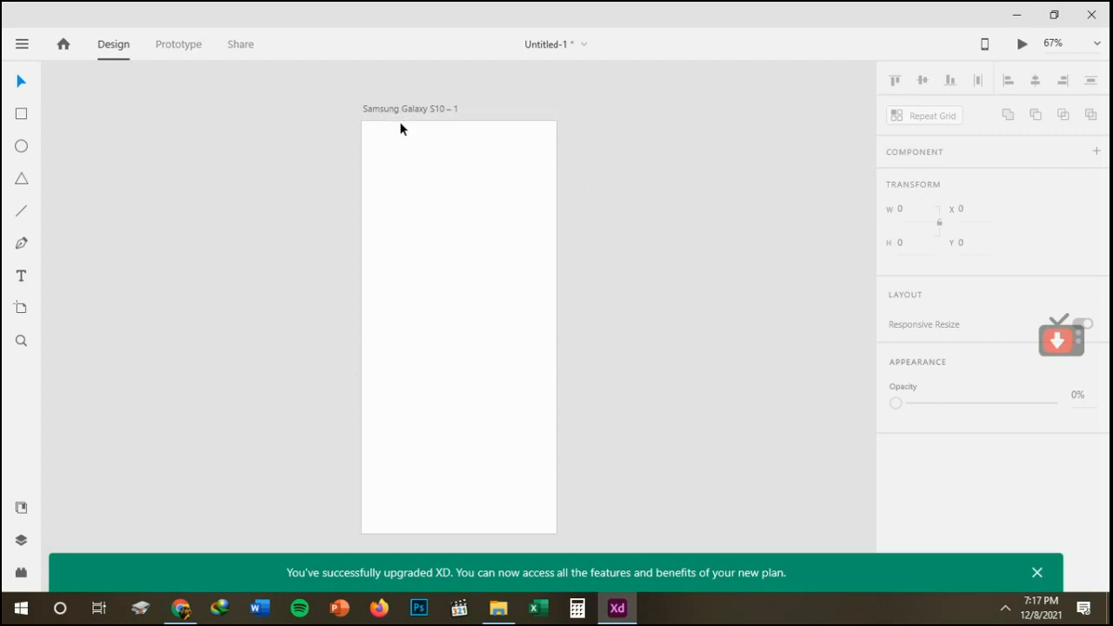
Review the artboard presets from mobile through social media and watch sizes, and undo the accidentally added Watch 44mm artboard.
{"action": "scroll", "coordinate": [520, 270], "scroll_direction": "down", "scroll_amount": 1}
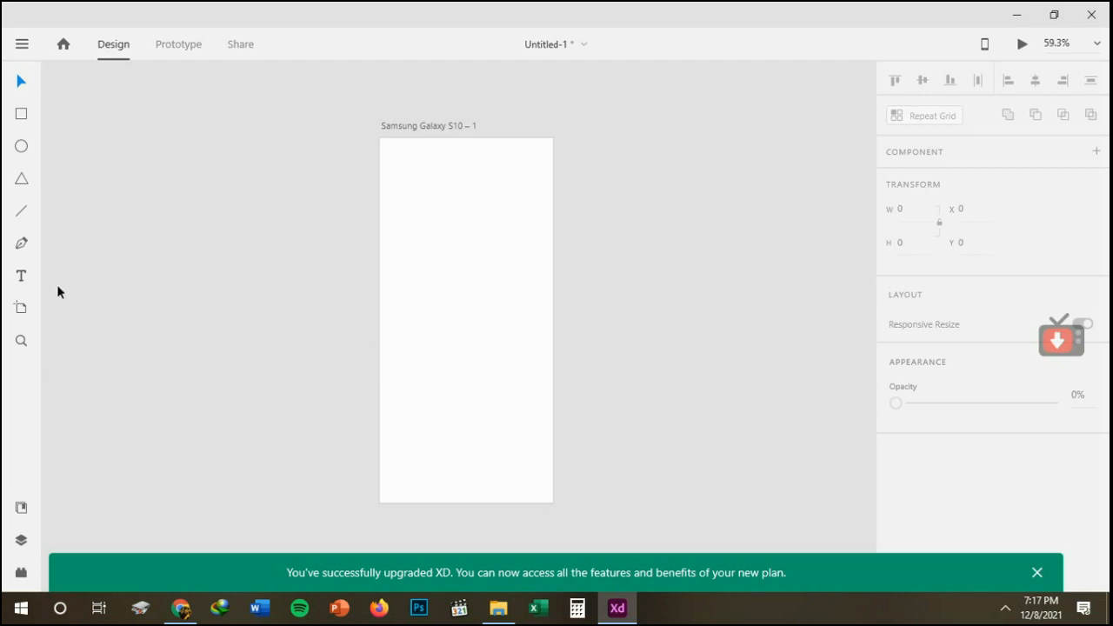
{"action": "left_click", "coordinate": [14, 315]}
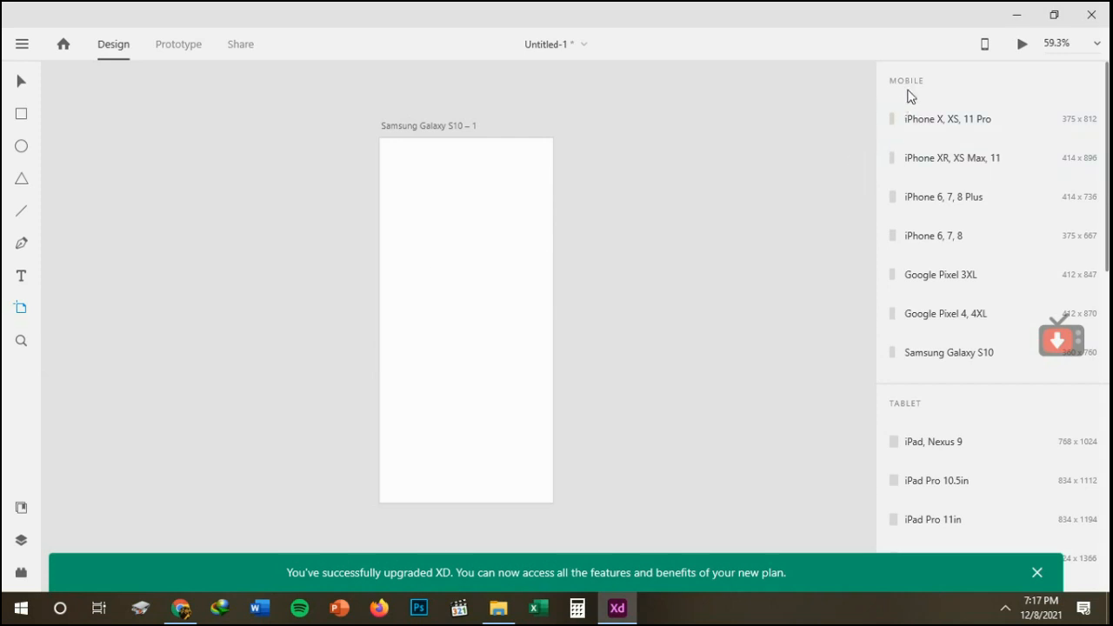
{"action": "left_click_drag", "start_coordinate": [1105, 151], "coordinate": [1107, 480]}
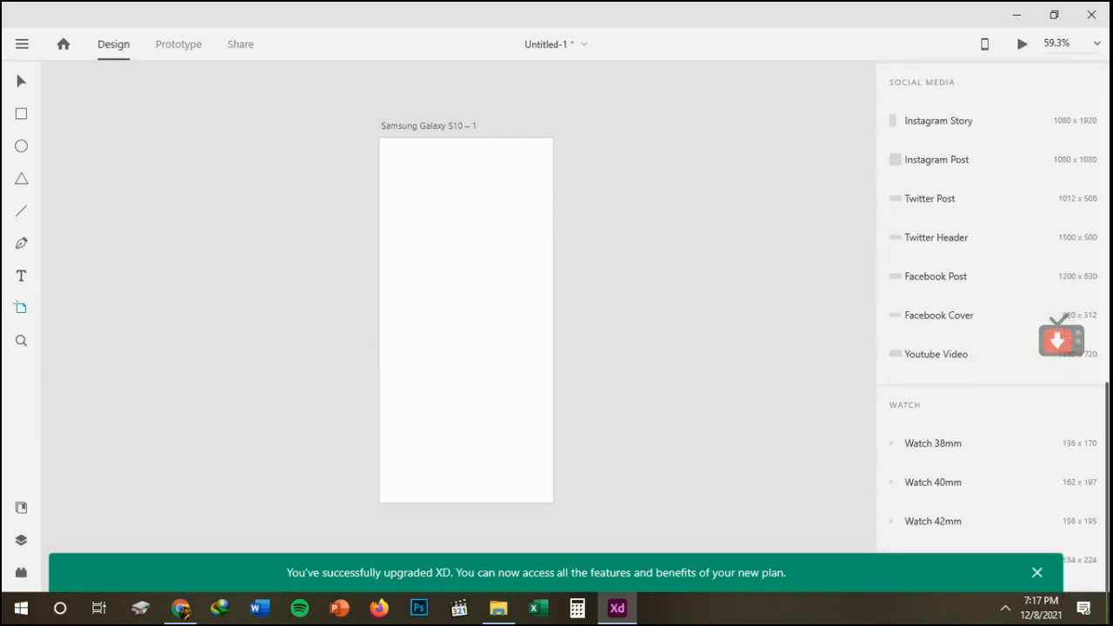
{"action": "left_click", "coordinate": [1030, 570]}
{"action": "left_click", "coordinate": [1031, 570]}
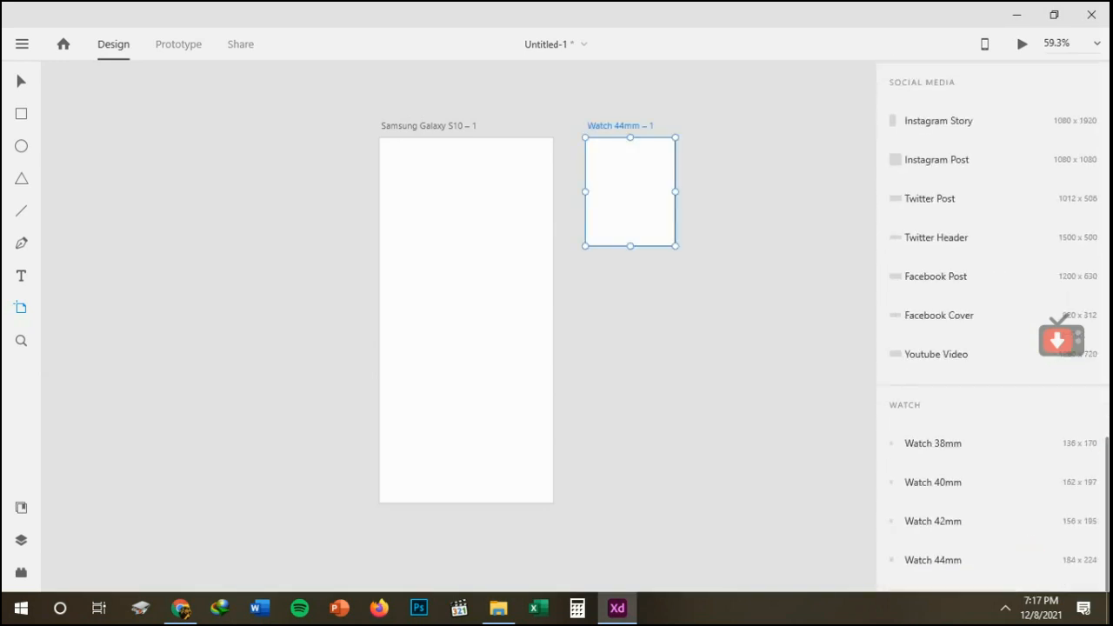
{"action": "key", "text": "ctrl+z"}
{"action": "scroll", "coordinate": [1105, 311], "scroll_direction": "up", "scroll_amount": 10}
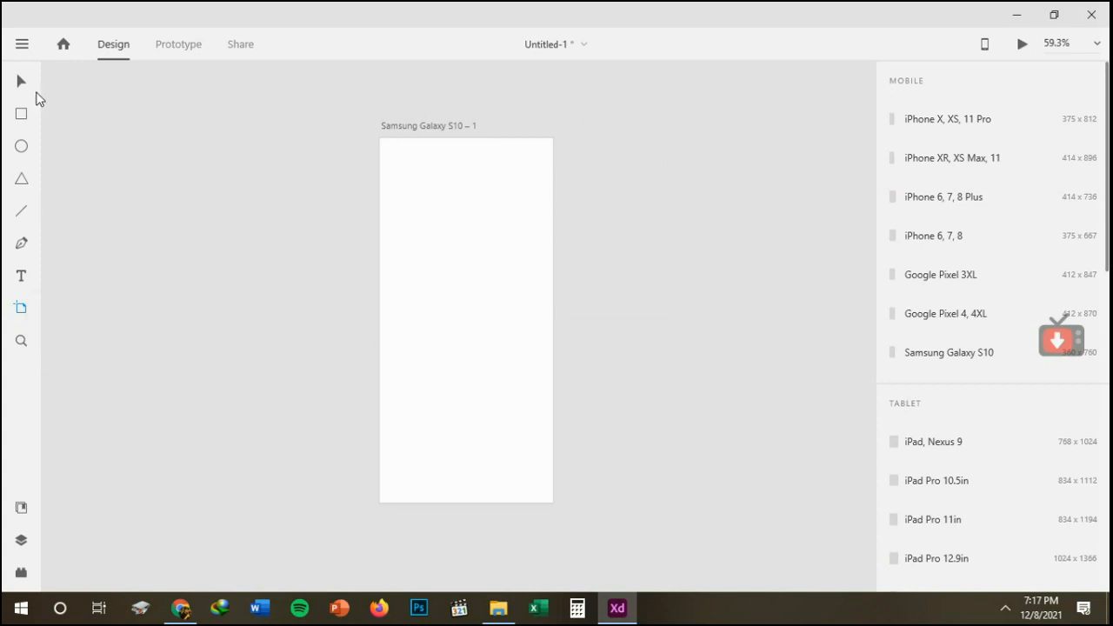
Go through the Select, Rectangle, Ellipse, Polygon, Line and Pen tools in turn without drawing anything.
{"action": "left_click", "coordinate": [21, 83]}
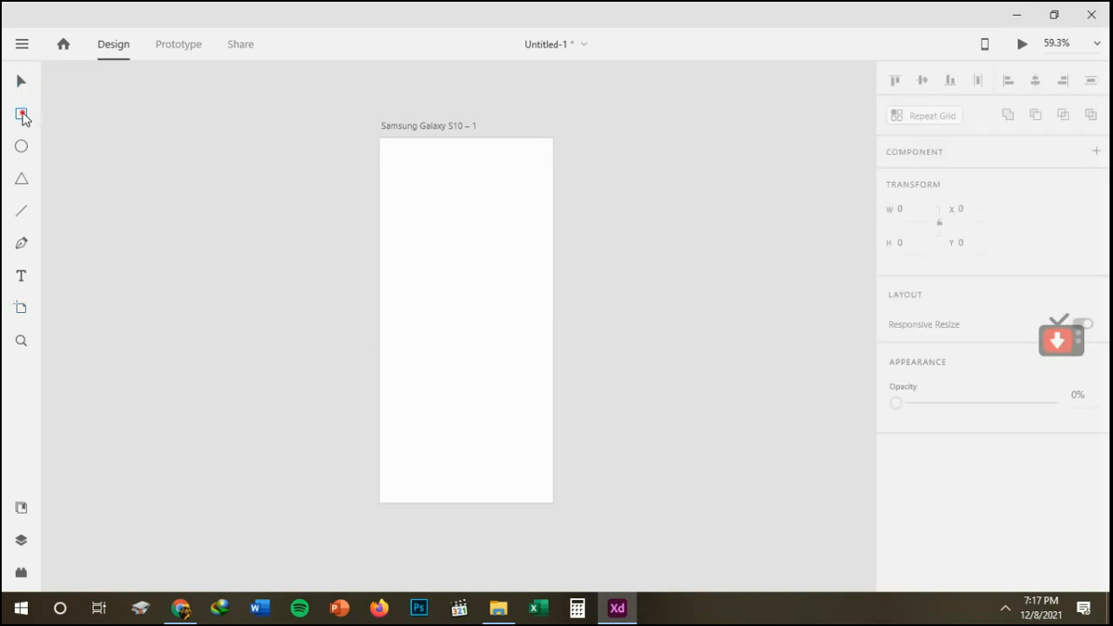
{"action": "left_click", "coordinate": [23, 116]}
{"action": "left_click", "coordinate": [23, 146]}
{"action": "left_click", "coordinate": [21, 180]}
{"action": "left_click", "coordinate": [22, 212]}
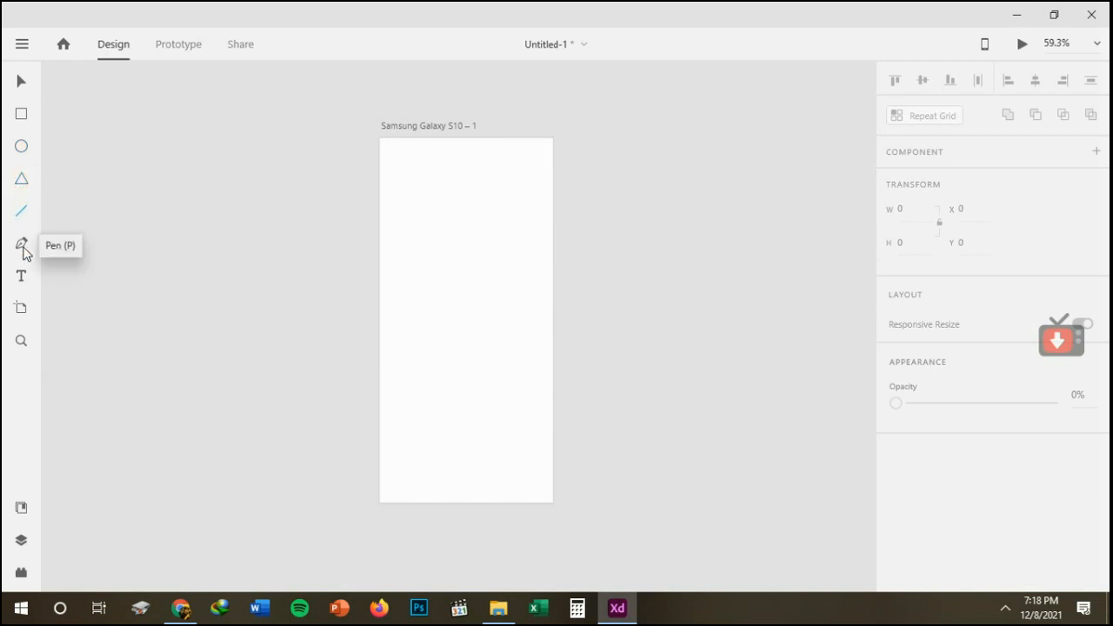
{"action": "left_click", "coordinate": [23, 248]}
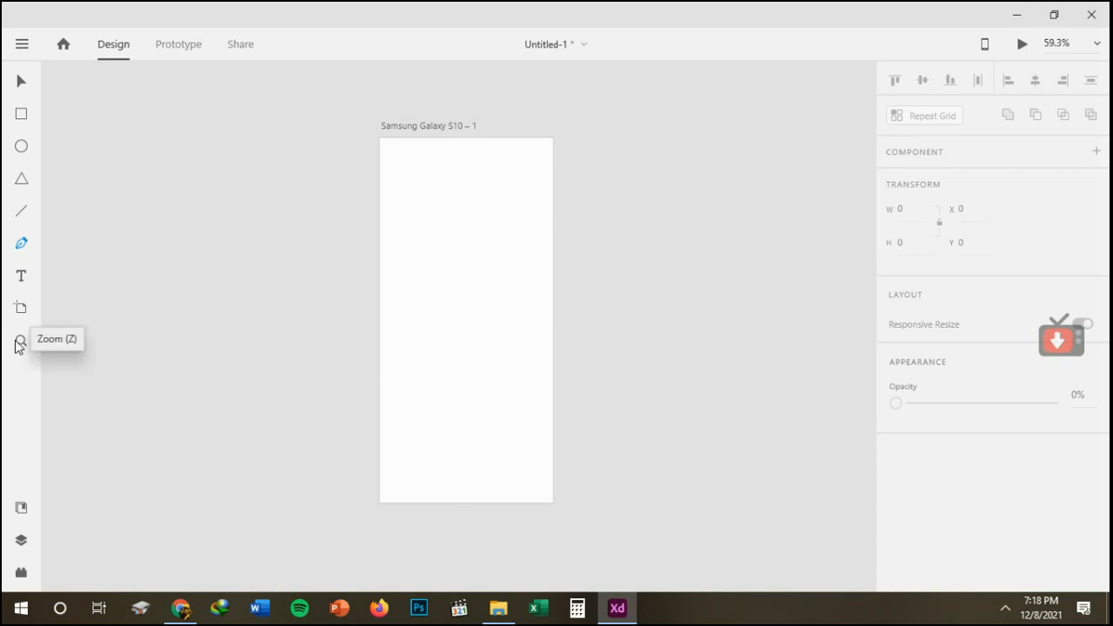
Rename the Samsung Galaxy S10 artboard as "Uji Coba".
{"action": "left_click", "coordinate": [22, 81]}
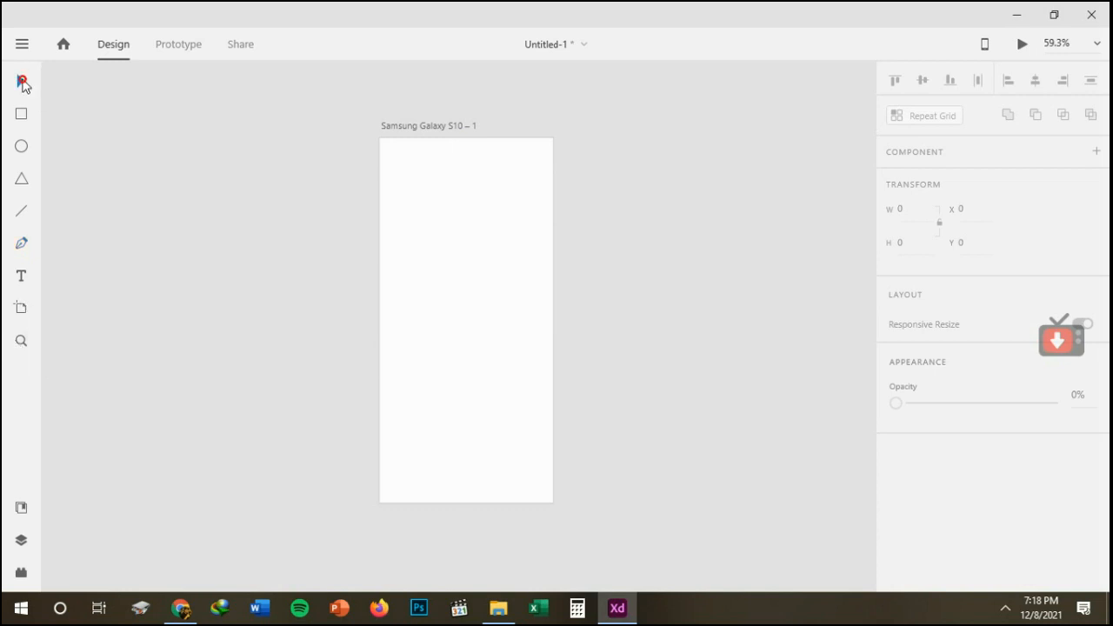
{"action": "left_click", "coordinate": [419, 127]}
{"action": "double_click", "coordinate": [421, 127]}
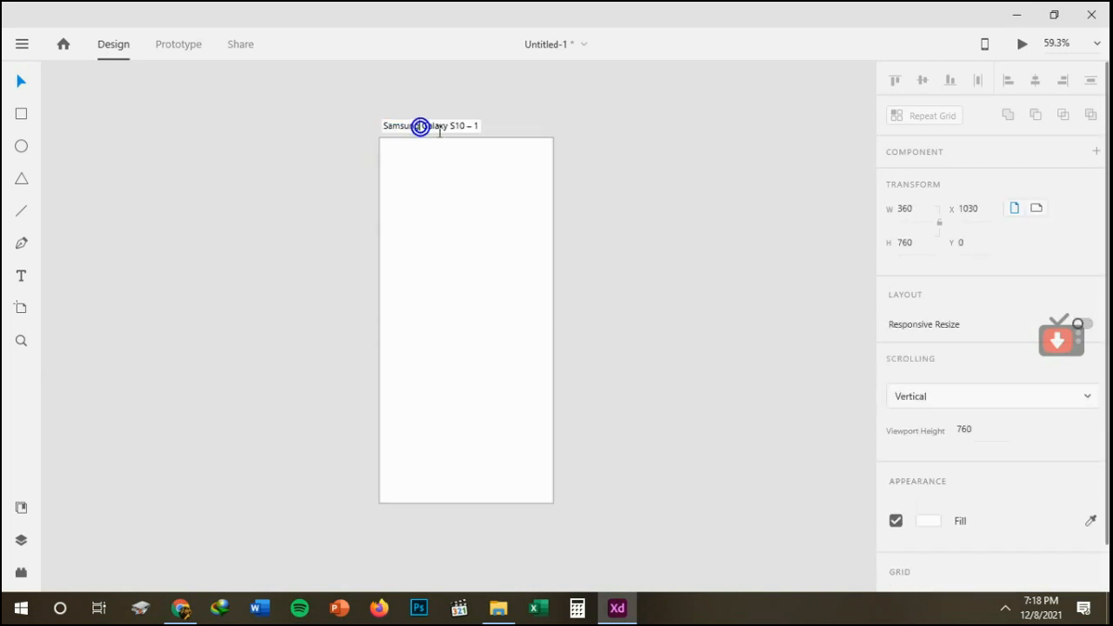
{"action": "type", "text": "Uj"}
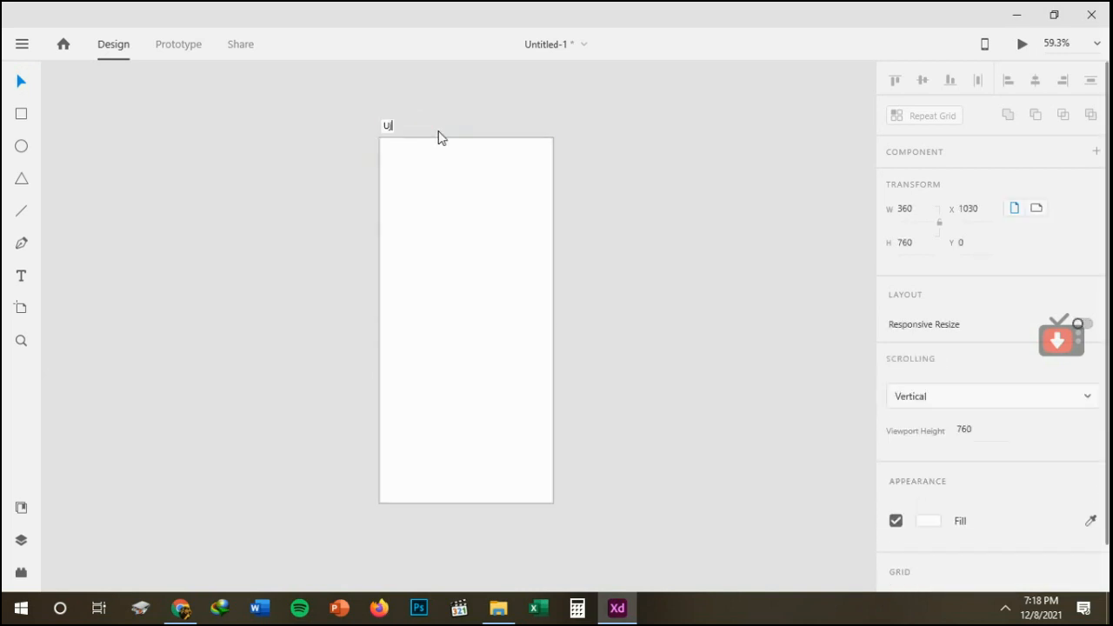
{"action": "type", "text": "i Coba"}
{"action": "key", "text": "Return"}
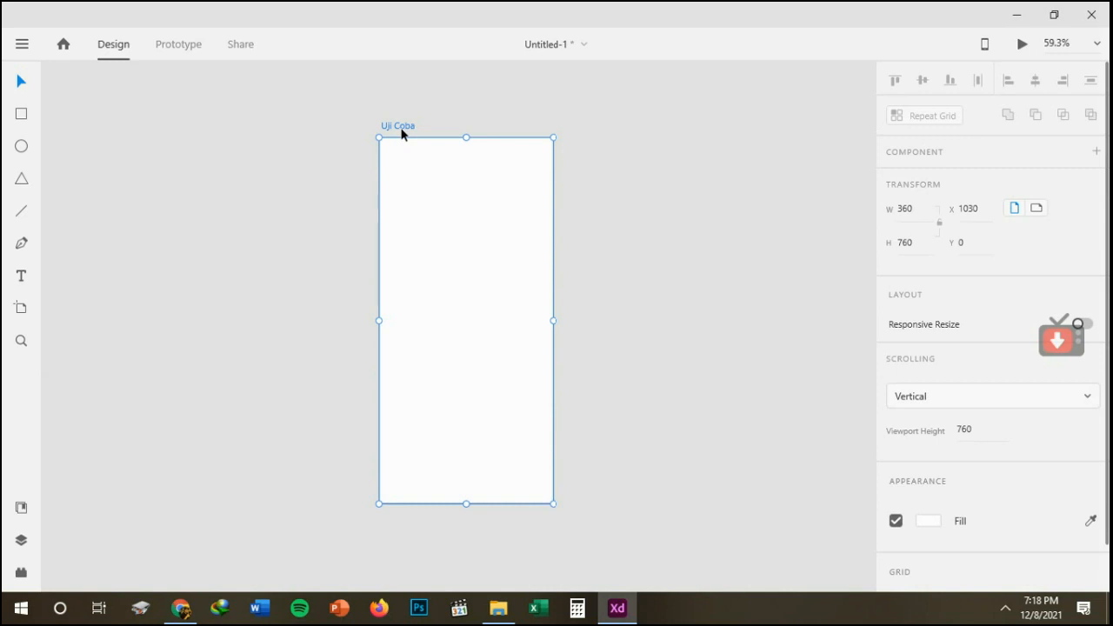
{"action": "left_click", "coordinate": [1006, 612]}
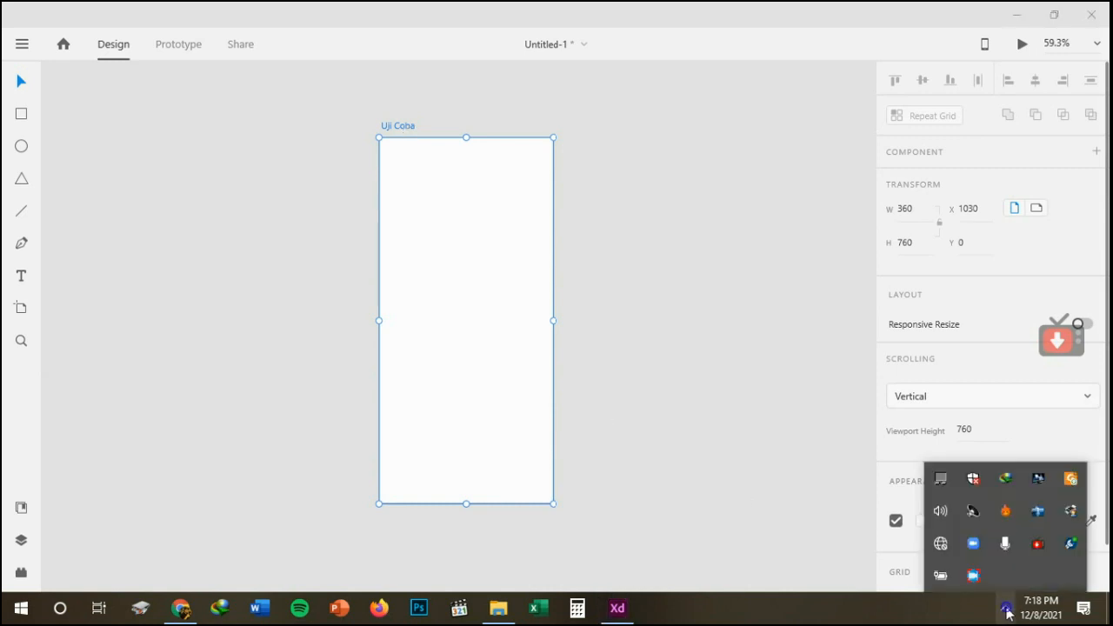
{"action": "left_click", "coordinate": [759, 477]}
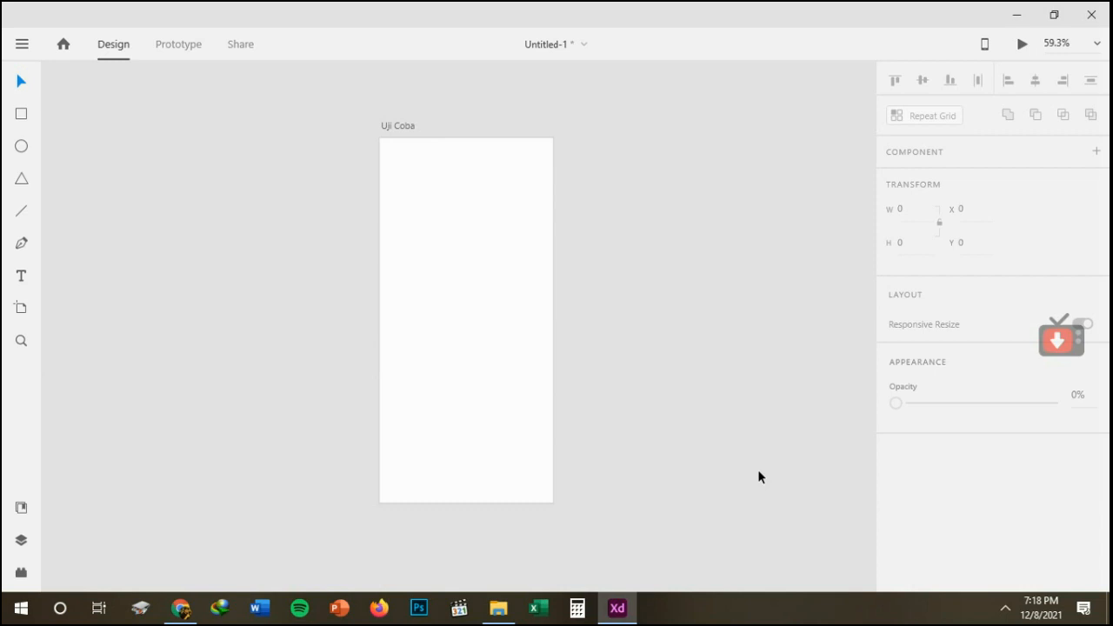
{"action": "left_click", "coordinate": [1006, 618]}
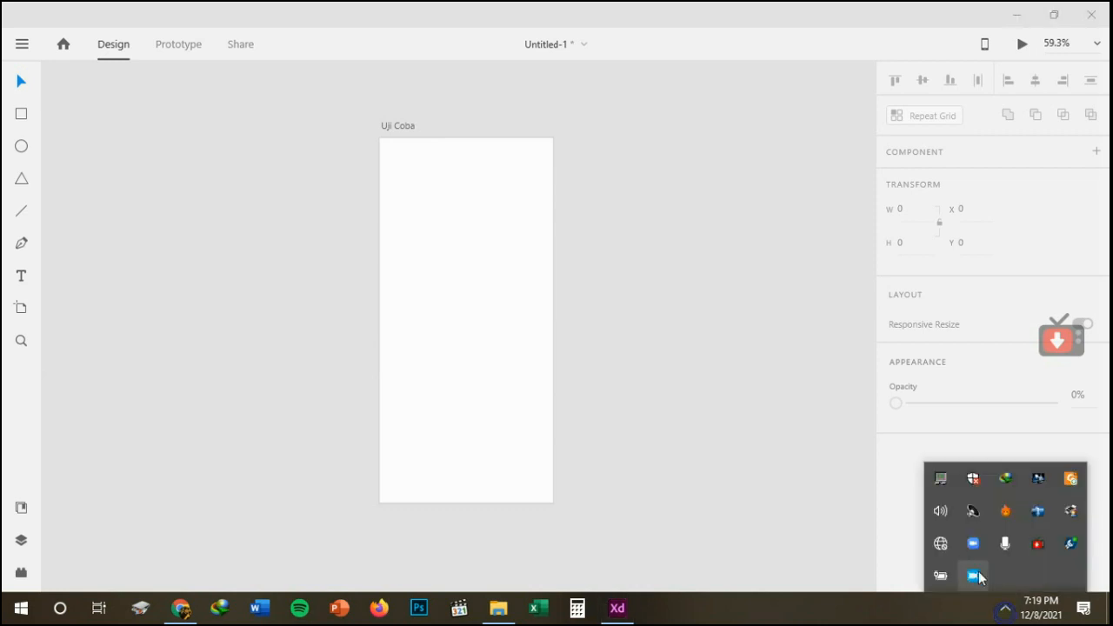
{"action": "right_click", "coordinate": [977, 577]}
{"action": "left_click", "coordinate": [1017, 506]}
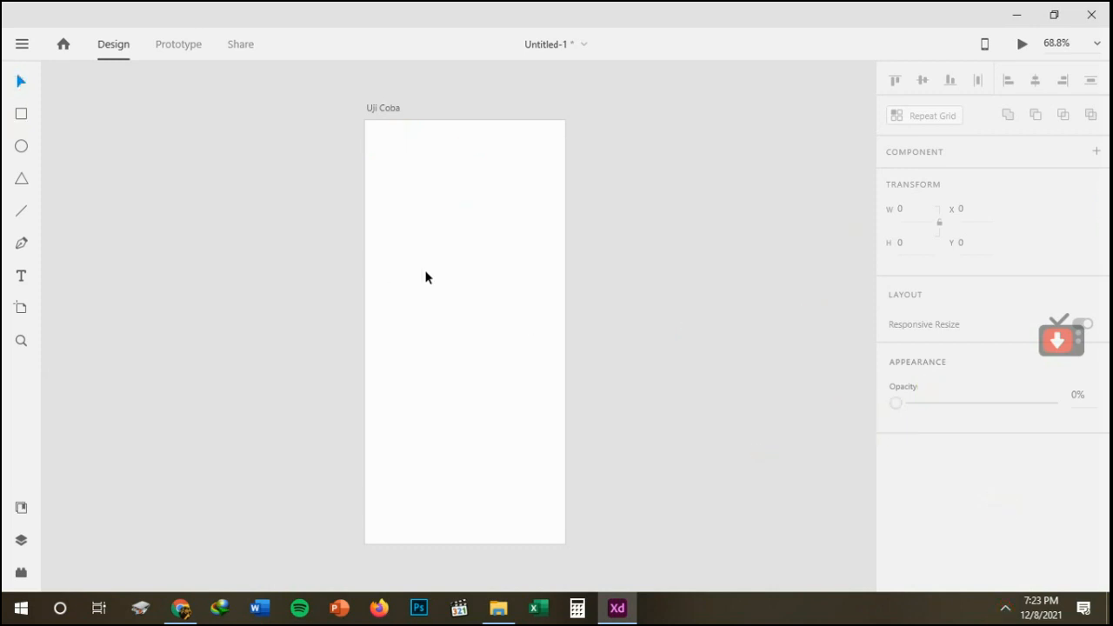
Set the fill of the Uji Coba artboard to the light grey solid color #E1DDDD.
{"action": "left_click", "coordinate": [404, 173]}
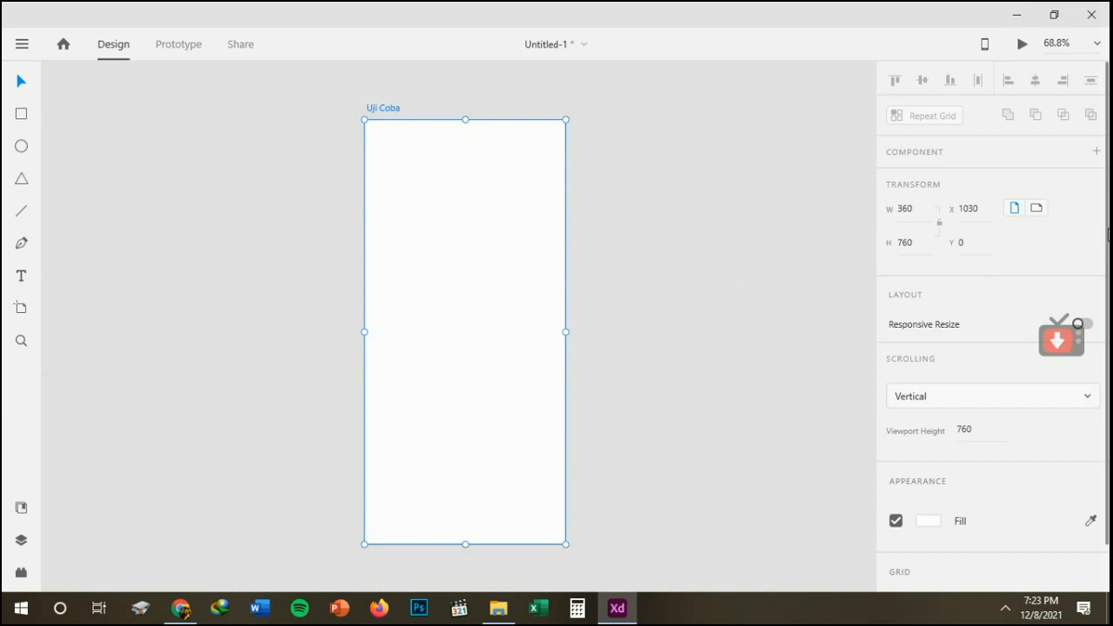
{"action": "mouse_move", "coordinate": [1107, 229]}
{"action": "left_mouse_down"}
{"action": "mouse_move", "coordinate": [1108, 280]}
{"action": "mouse_move", "coordinate": [1108, 224]}
{"action": "left_mouse_up"}
{"action": "left_click_drag", "start_coordinate": [1108, 253], "coordinate": [1108, 300]}
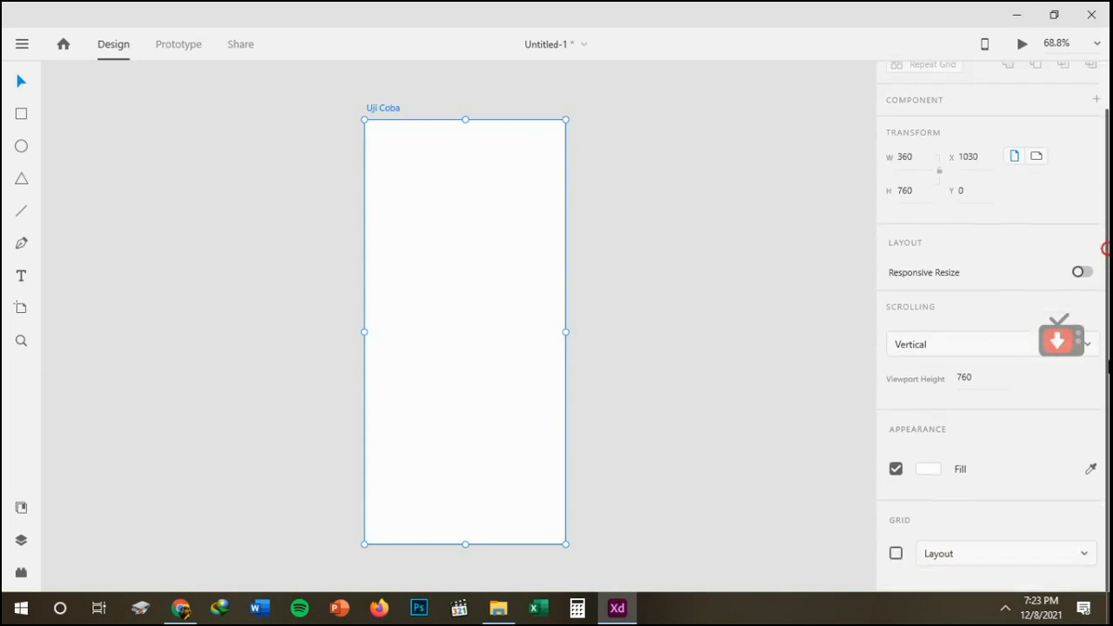
{"action": "left_click", "coordinate": [924, 474]}
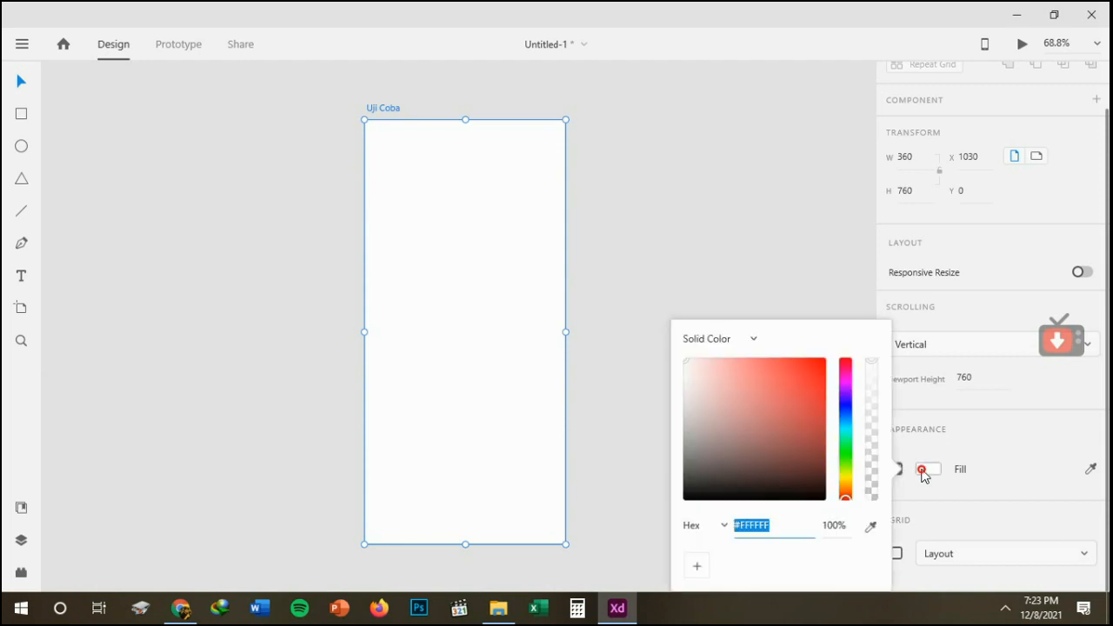
{"action": "left_click", "coordinate": [687, 403]}
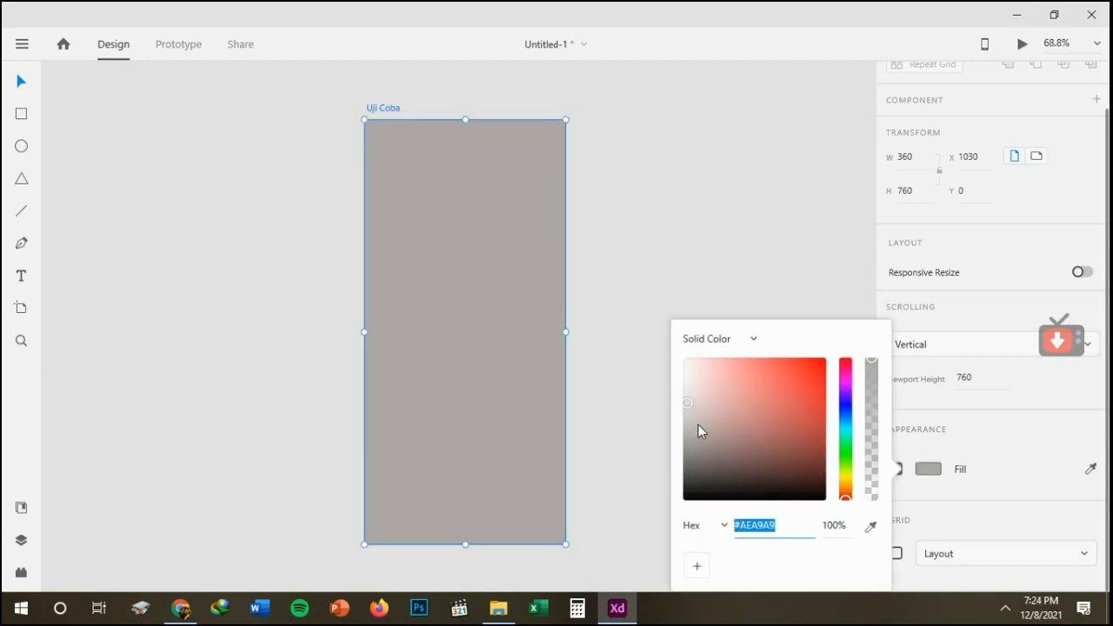
{"action": "left_click_drag", "start_coordinate": [689, 393], "coordinate": [687, 379]}
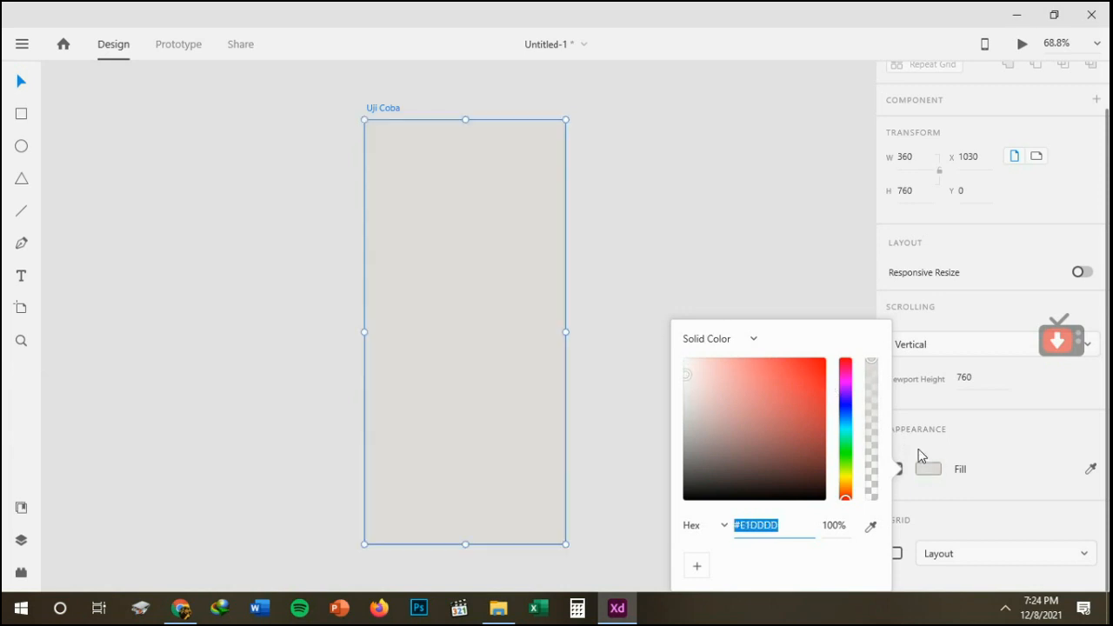
{"action": "left_click", "coordinate": [981, 449]}
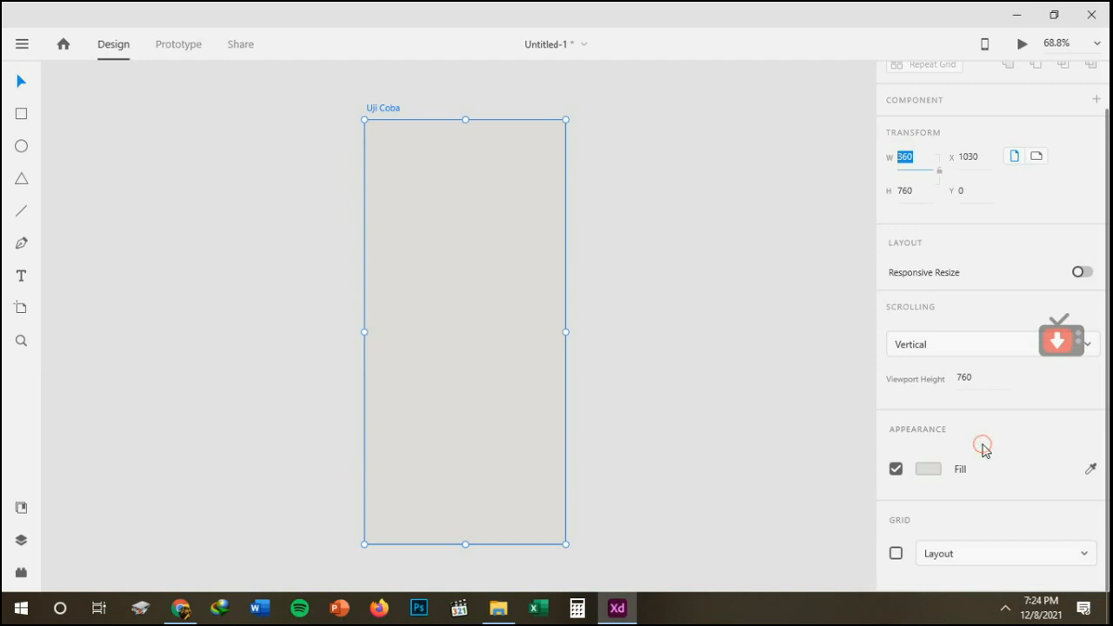
Draw a rectangle at the top of the Uji Coba artboard and resize it to the full 360 width and 230 height.
{"action": "left_click_drag", "start_coordinate": [1108, 402], "coordinate": [1109, 355]}
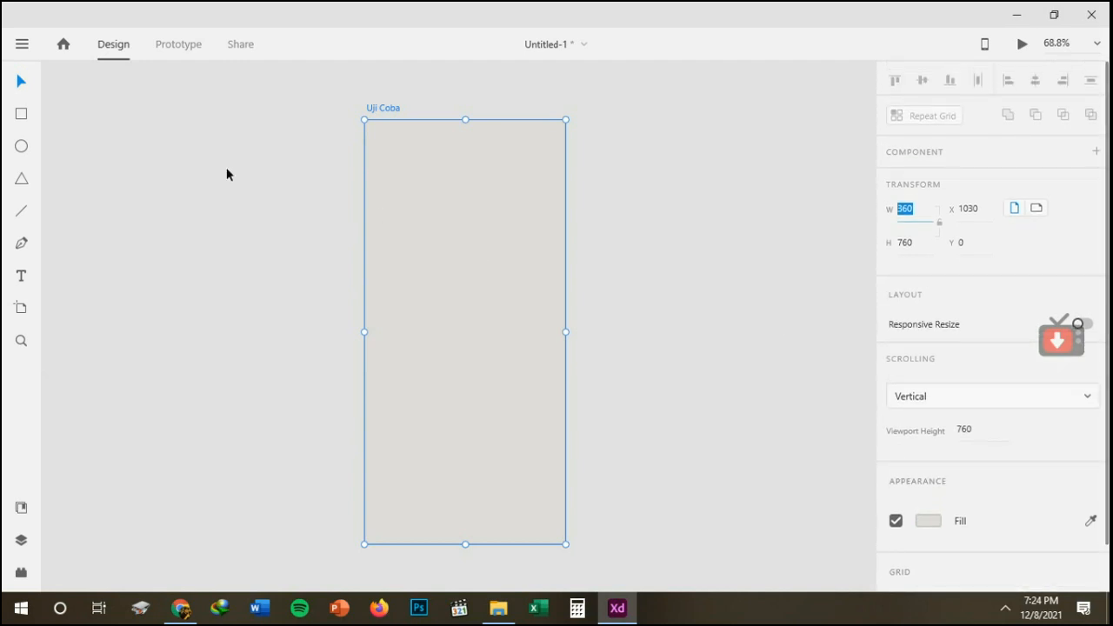
{"action": "left_click", "coordinate": [19, 116]}
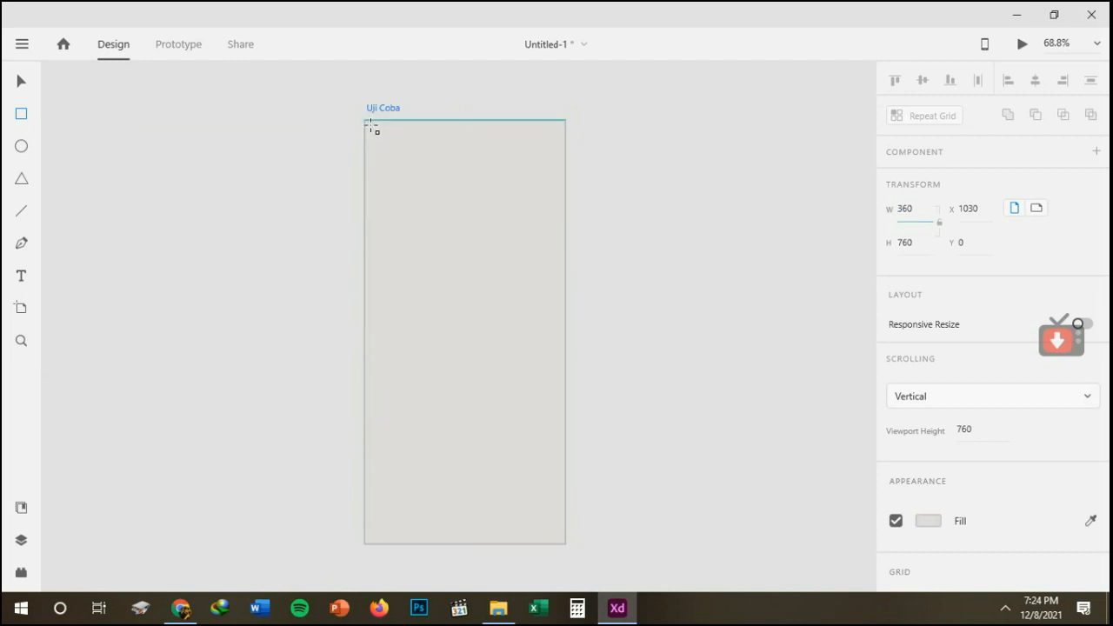
{"action": "left_click_drag", "start_coordinate": [370, 122], "coordinate": [565, 275]}
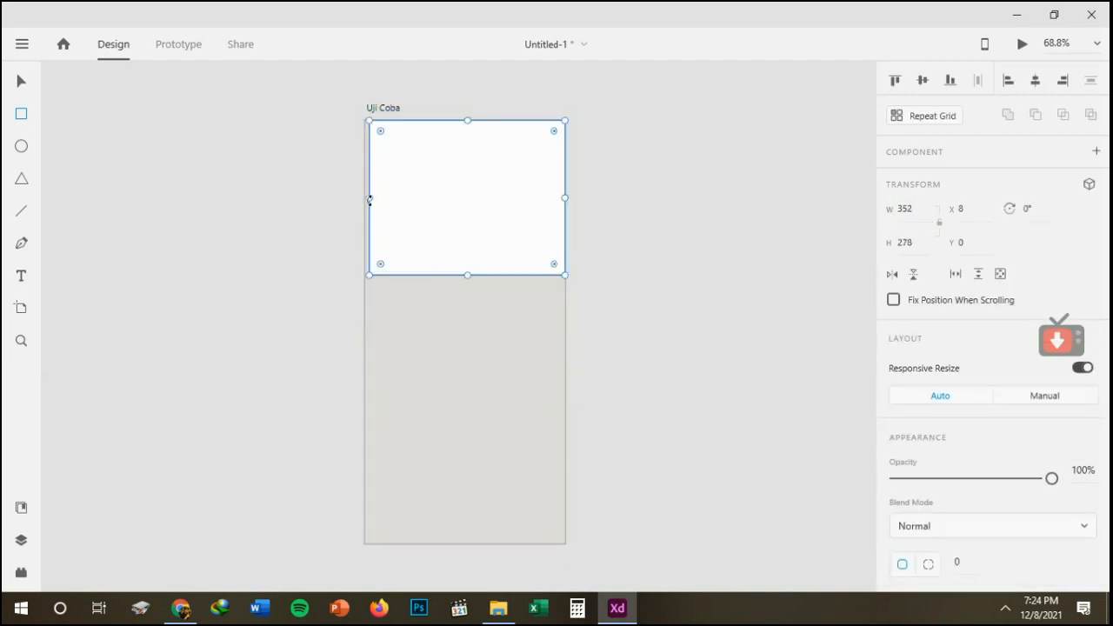
{"action": "left_click_drag", "start_coordinate": [369, 199], "coordinate": [366, 196]}
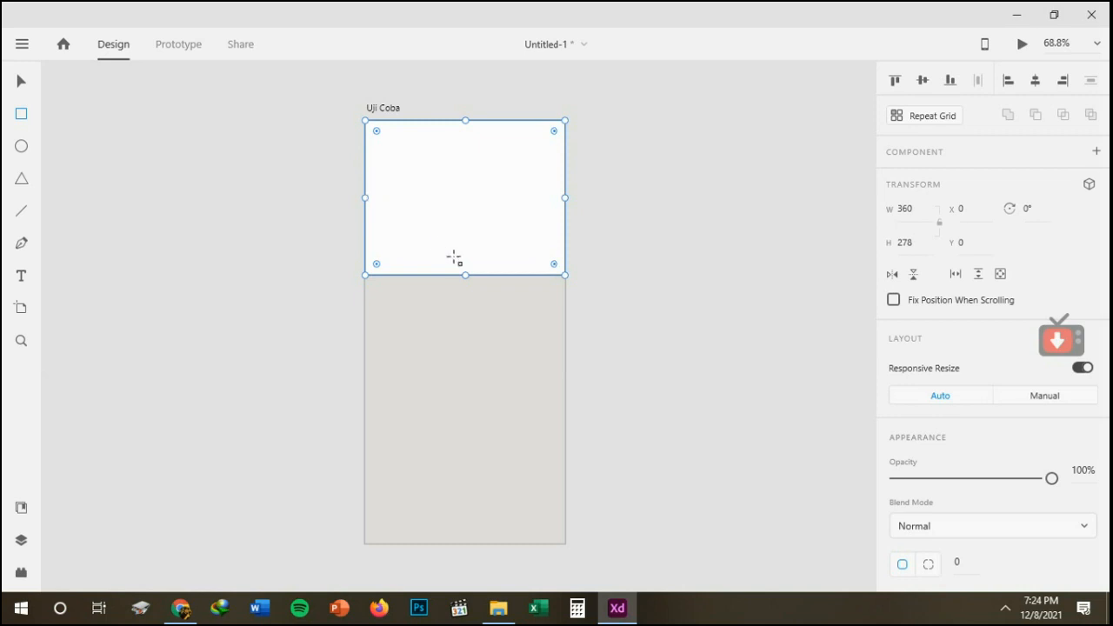
{"action": "left_click_drag", "start_coordinate": [466, 272], "coordinate": [467, 249]}
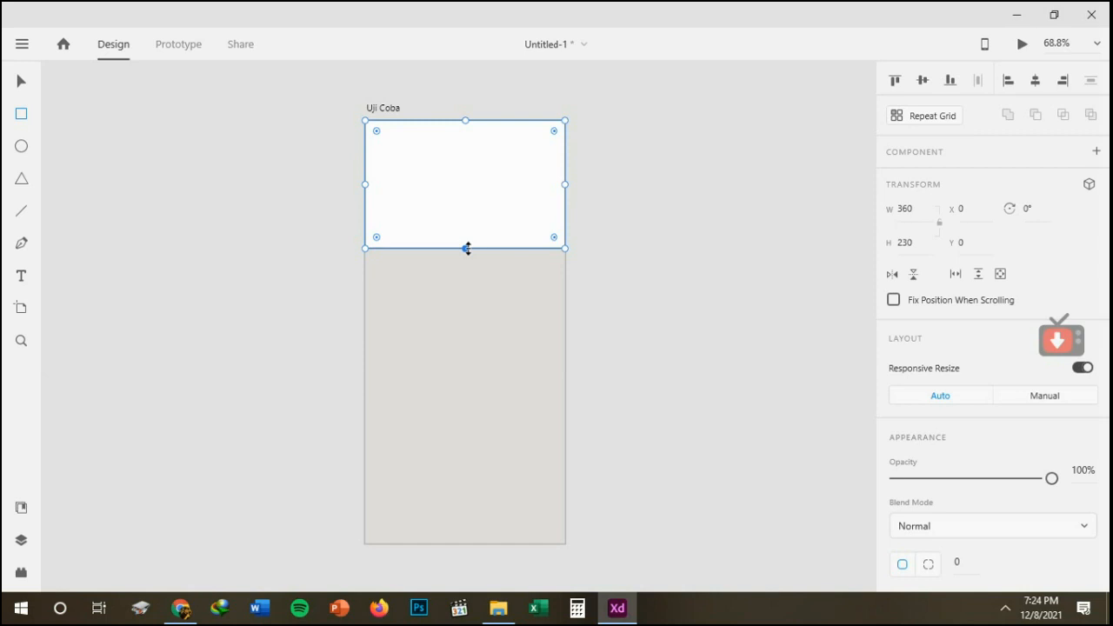
{"action": "left_click", "coordinate": [21, 79]}
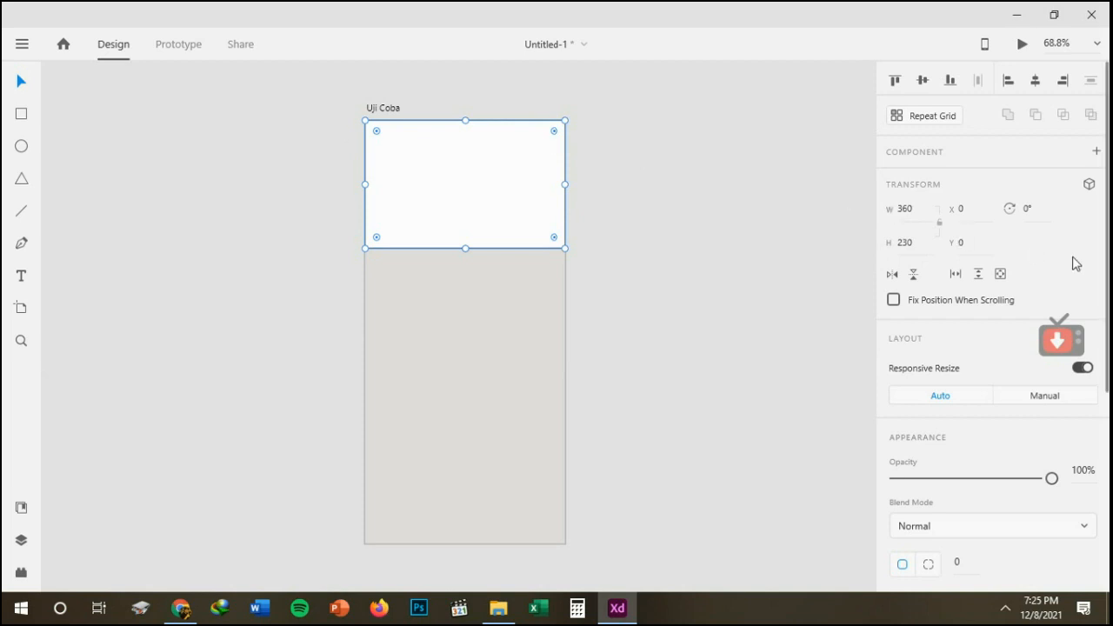
Fill the rectangle at the top of the Uji Coba artboard with the solid yellow #F2DE28.
{"action": "scroll", "coordinate": [1106, 253], "scroll_direction": "down", "scroll_amount": 1}
{"action": "scroll", "coordinate": [1107, 248], "scroll_direction": "down", "scroll_amount": 3}
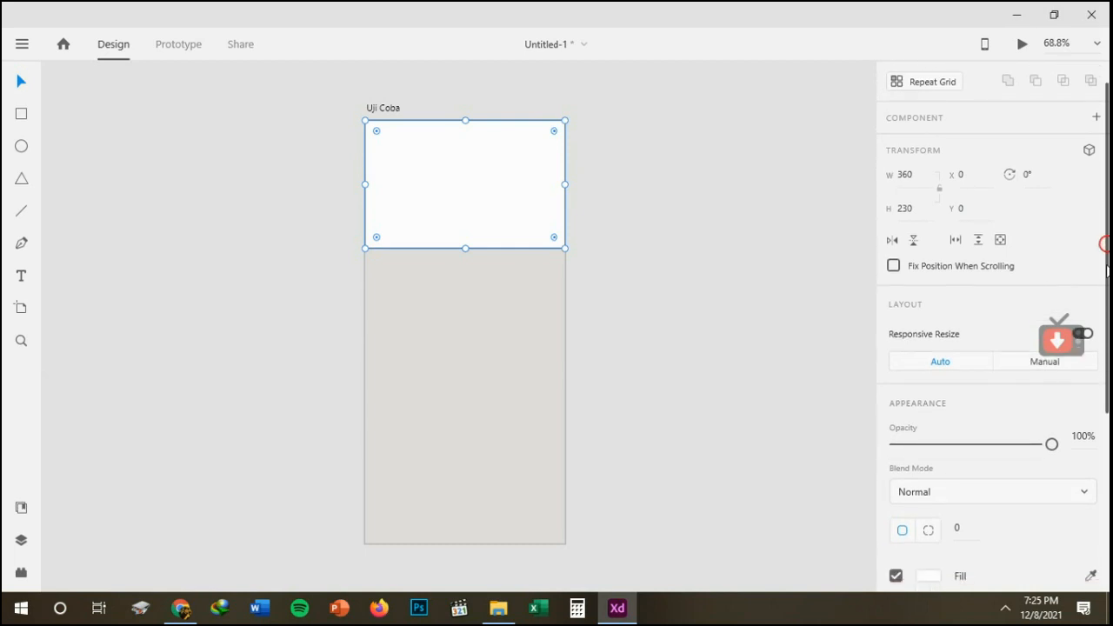
{"action": "scroll", "coordinate": [1107, 261], "scroll_direction": "down", "scroll_amount": 5}
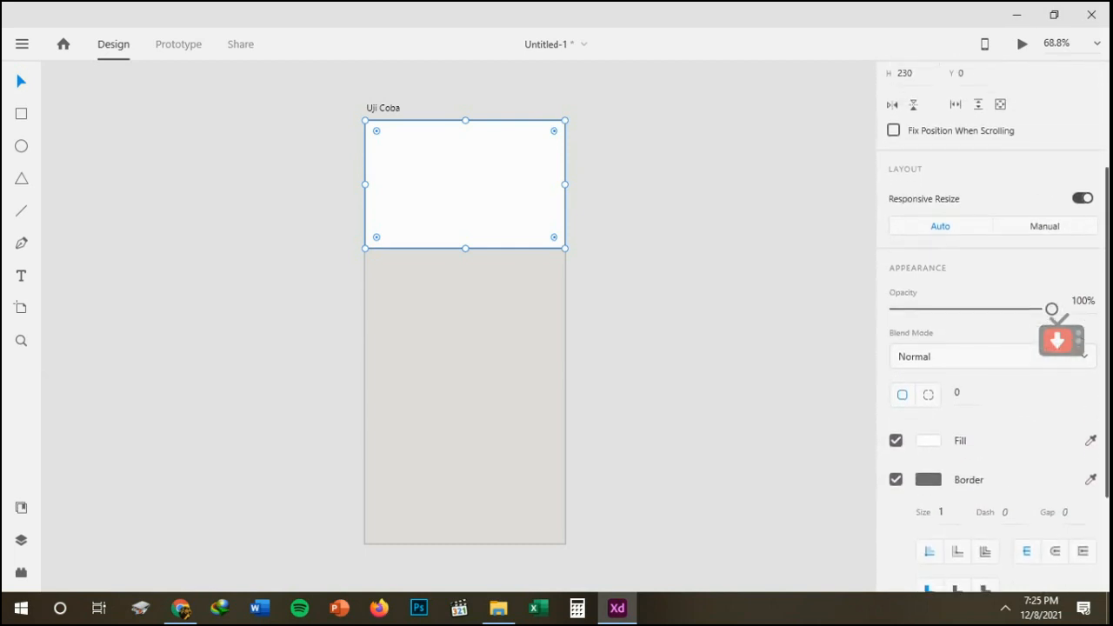
{"action": "scroll", "coordinate": [994, 327], "scroll_direction": "up", "scroll_amount": 4}
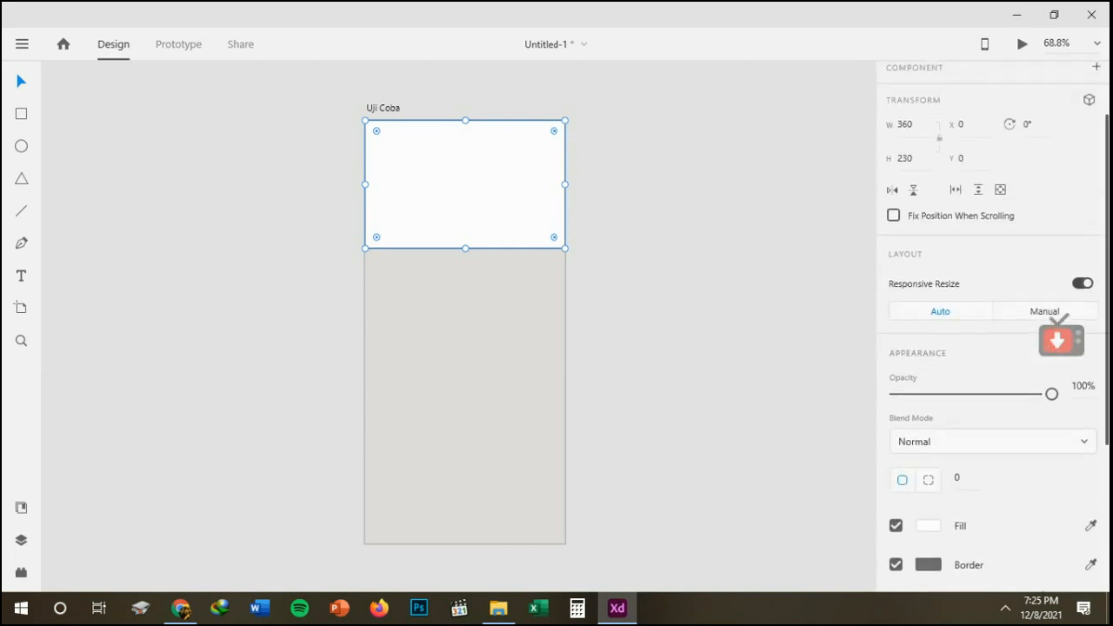
{"action": "scroll", "coordinate": [1106, 409], "scroll_direction": "down", "scroll_amount": 5}
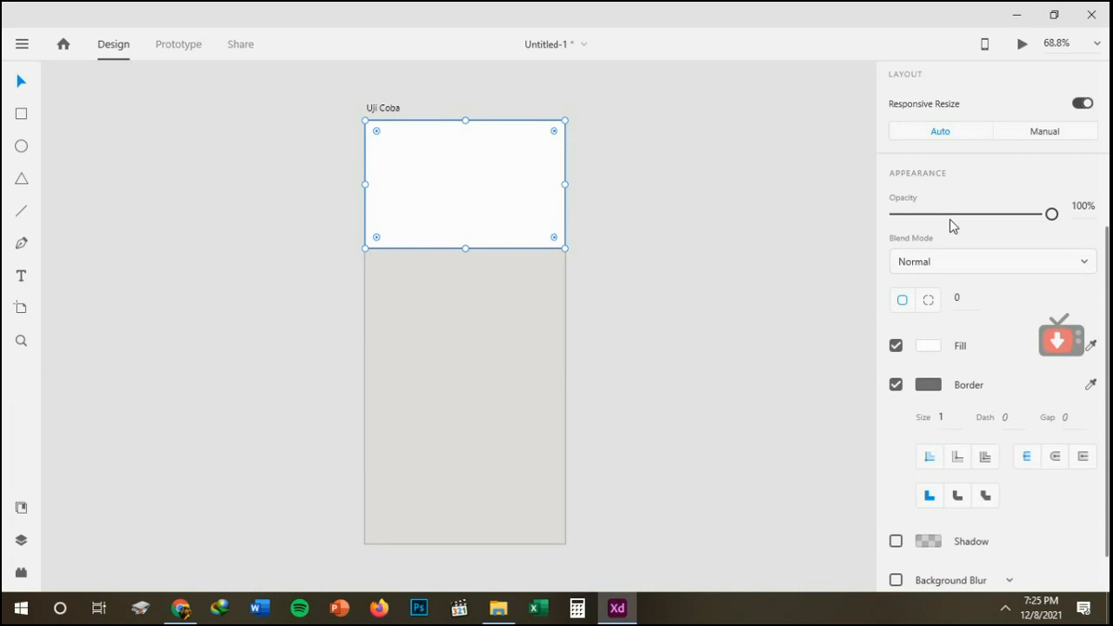
{"action": "left_click", "coordinate": [928, 346]}
{"action": "left_click", "coordinate": [847, 346]}
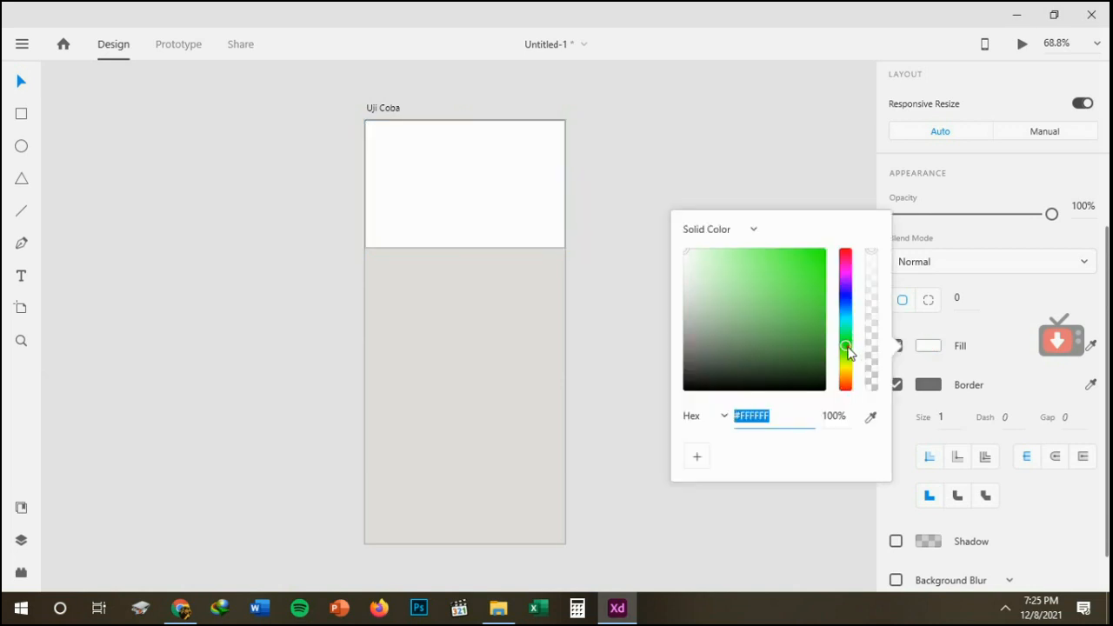
{"action": "left_click", "coordinate": [819, 300]}
{"action": "left_click", "coordinate": [811, 252]}
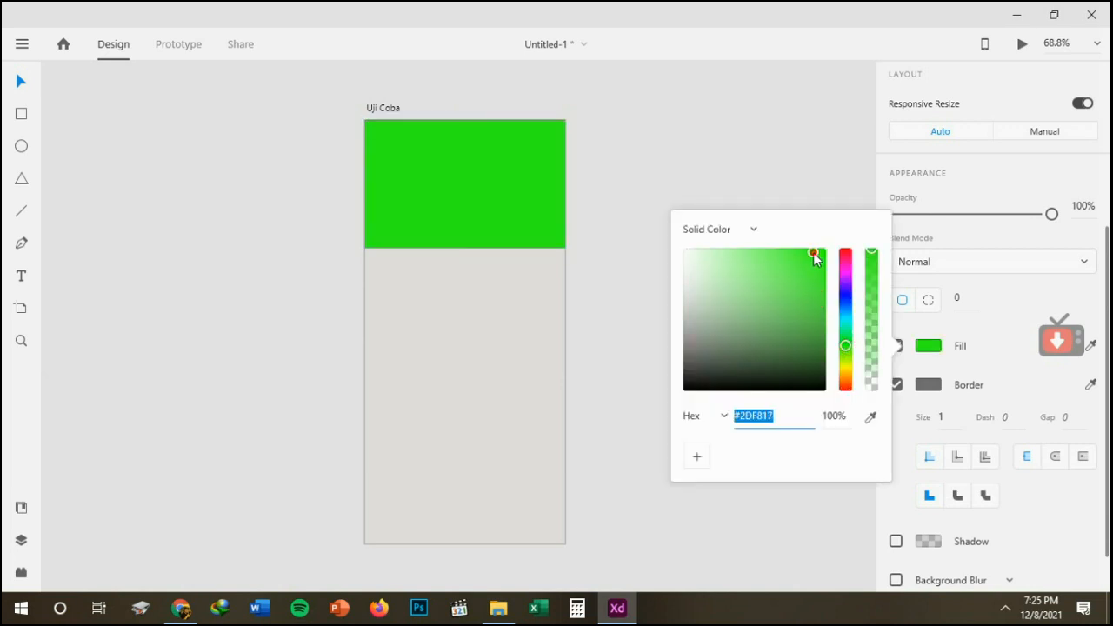
{"action": "left_click", "coordinate": [798, 271]}
{"action": "left_click", "coordinate": [815, 311]}
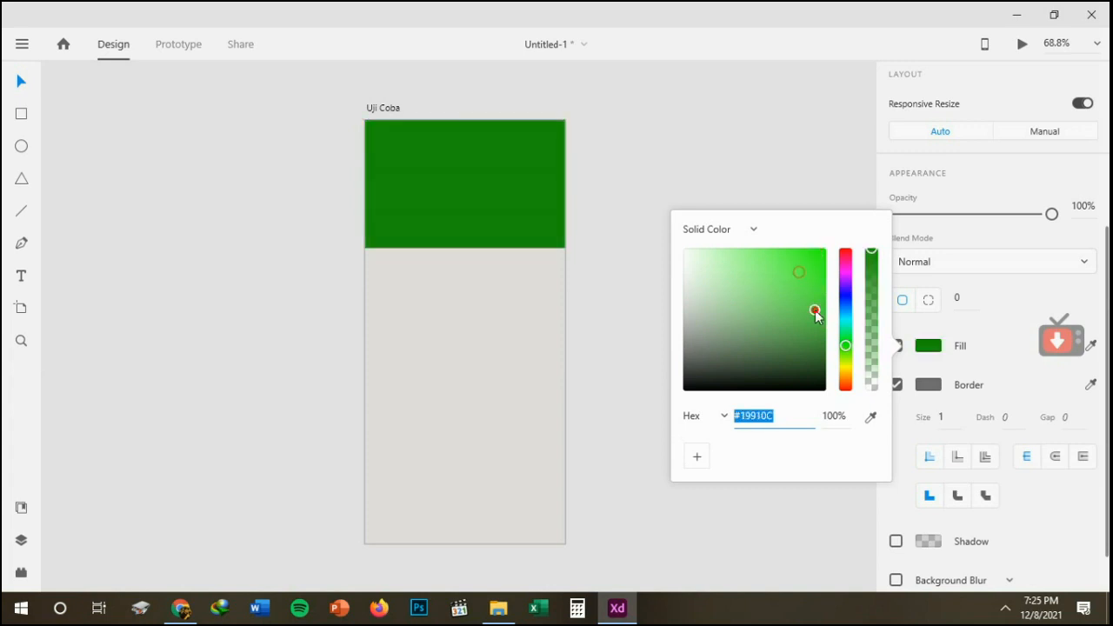
{"action": "left_click", "coordinate": [779, 277]}
{"action": "left_click", "coordinate": [769, 258]}
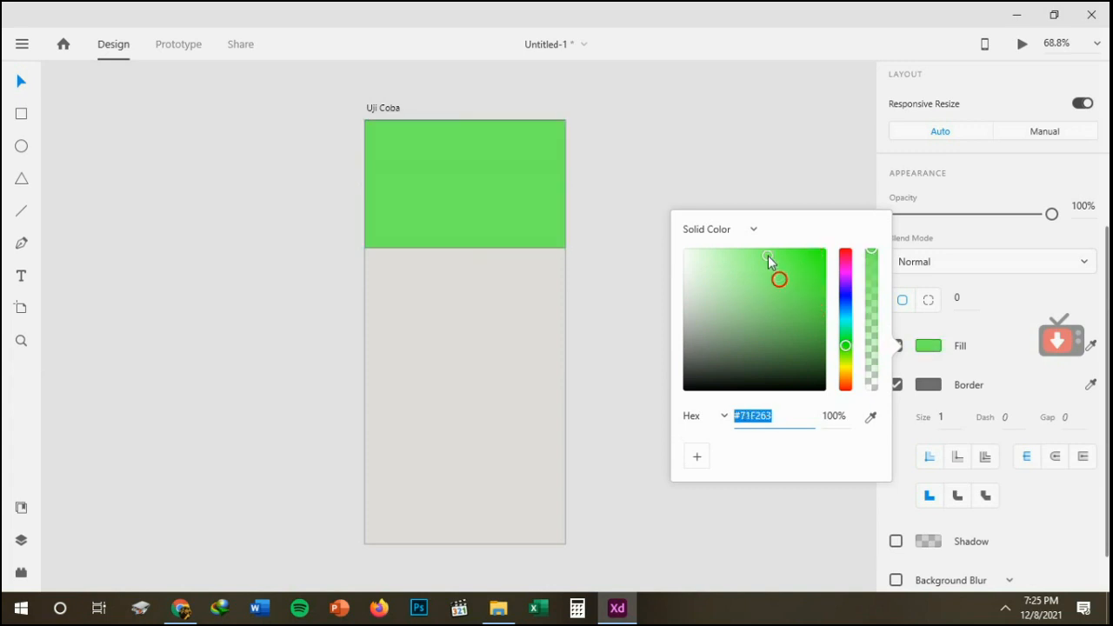
{"action": "left_click", "coordinate": [782, 258]}
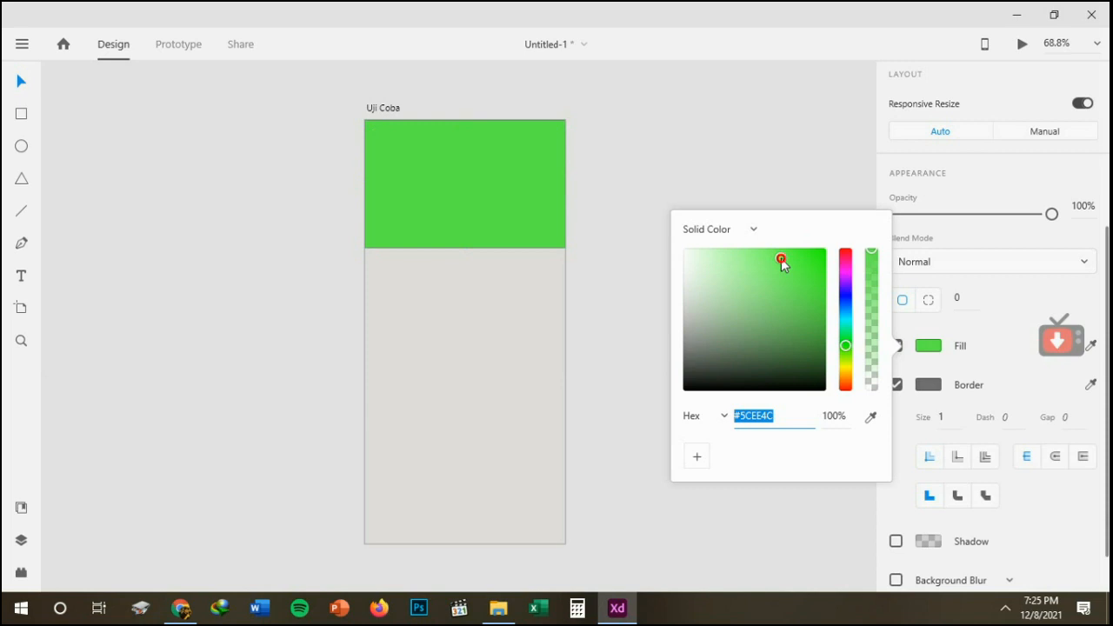
{"action": "left_click", "coordinate": [803, 256]}
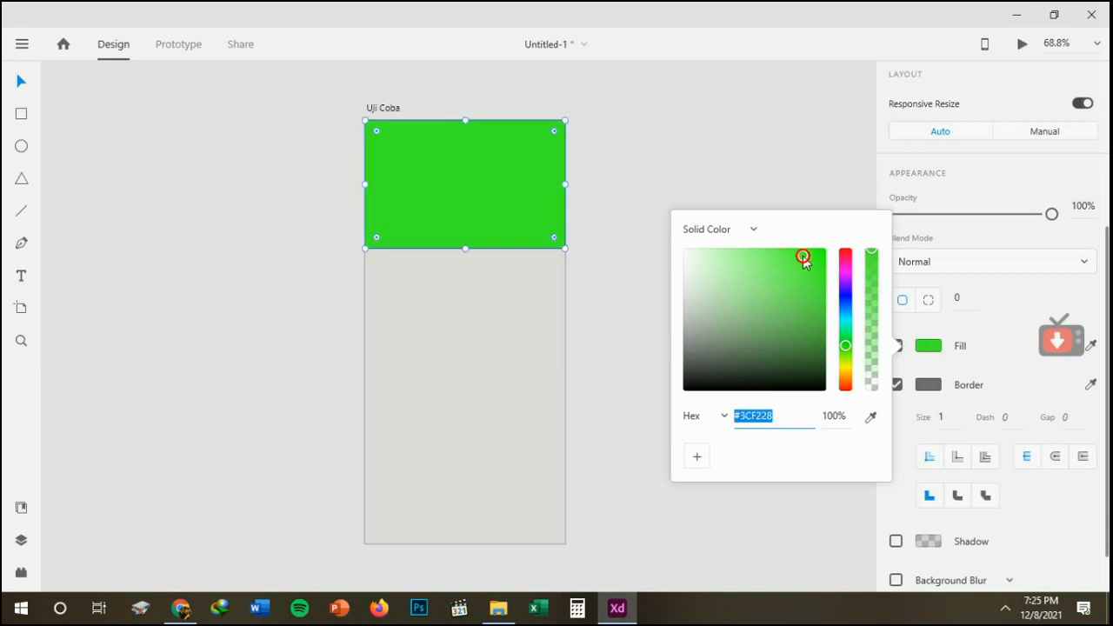
{"action": "left_click_drag", "start_coordinate": [846, 348], "coordinate": [848, 376]}
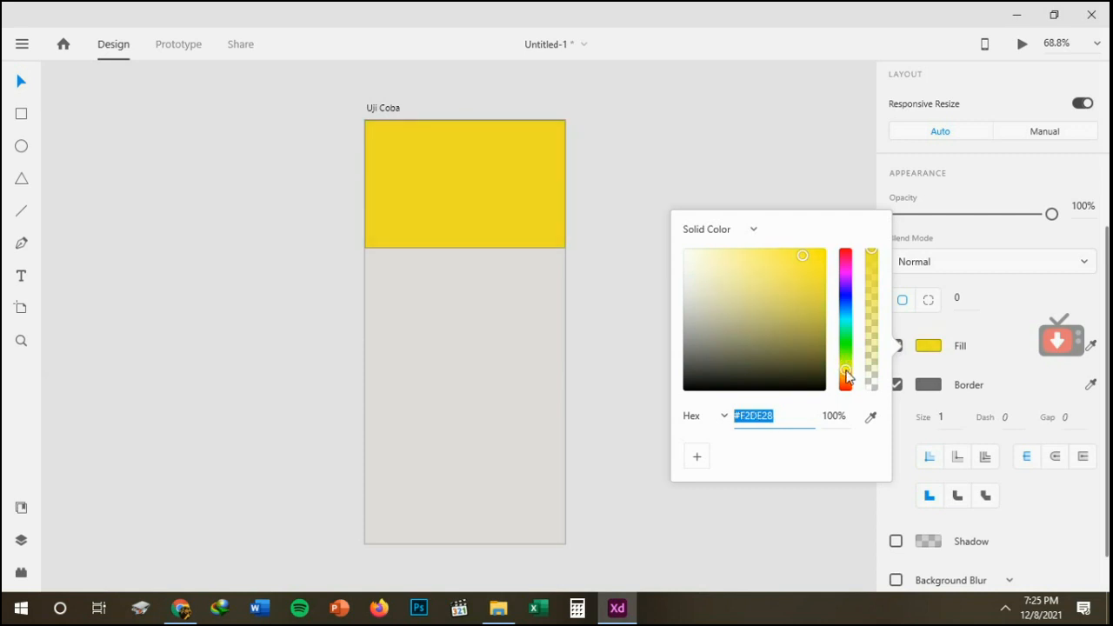
{"action": "left_click", "coordinate": [836, 193]}
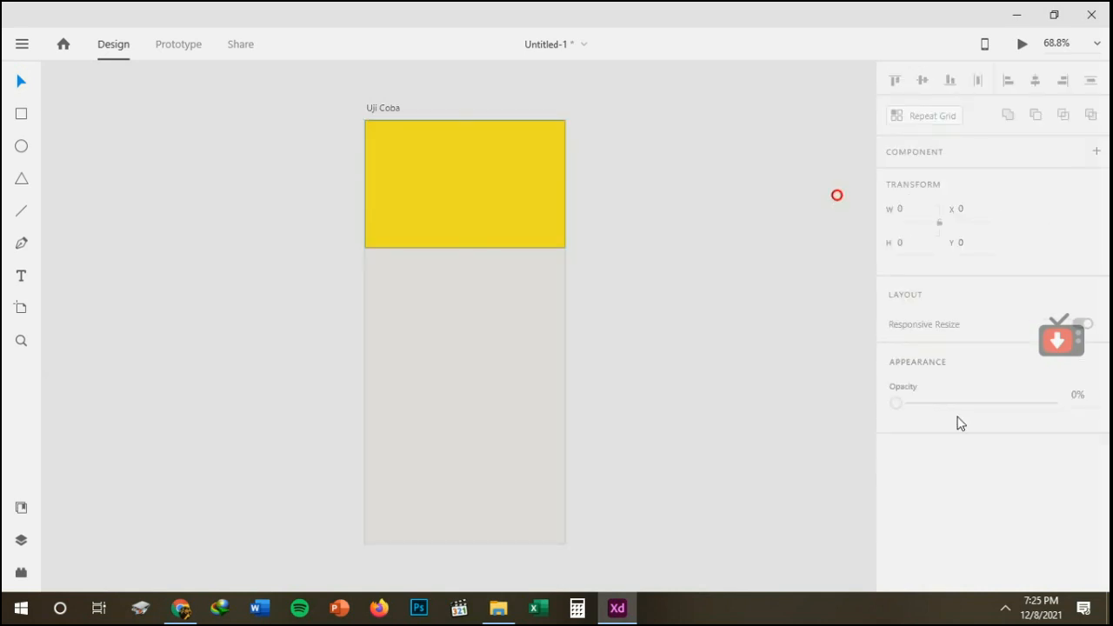
Remove the yellow rectangle's border and turn on its shadow.
{"action": "left_click", "coordinate": [412, 186]}
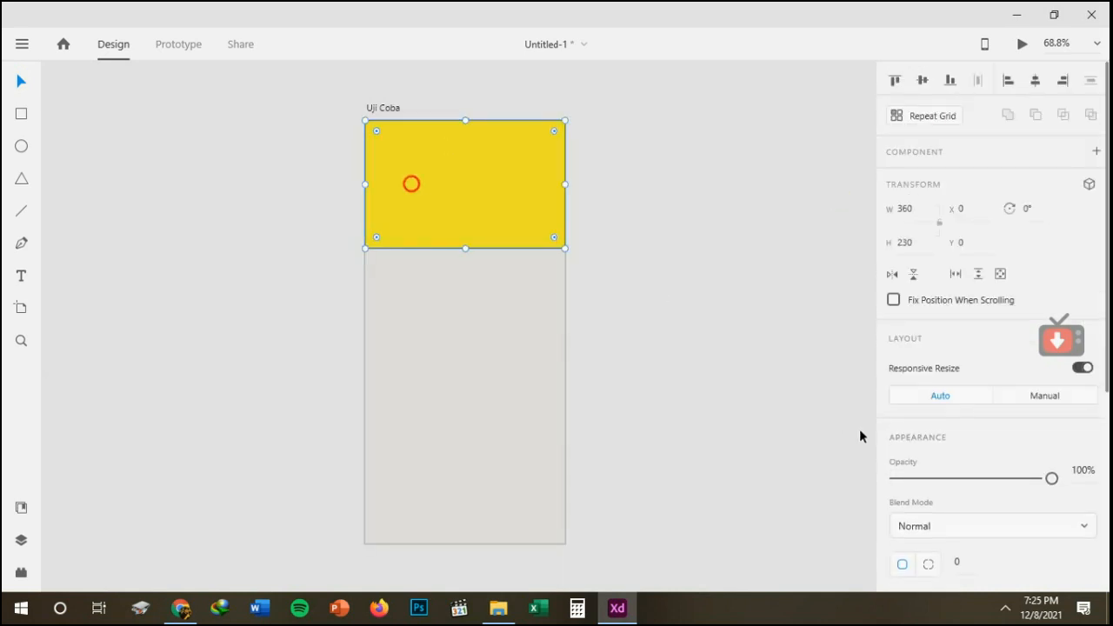
{"action": "scroll", "coordinate": [1108, 326], "scroll_direction": "down", "scroll_amount": 3}
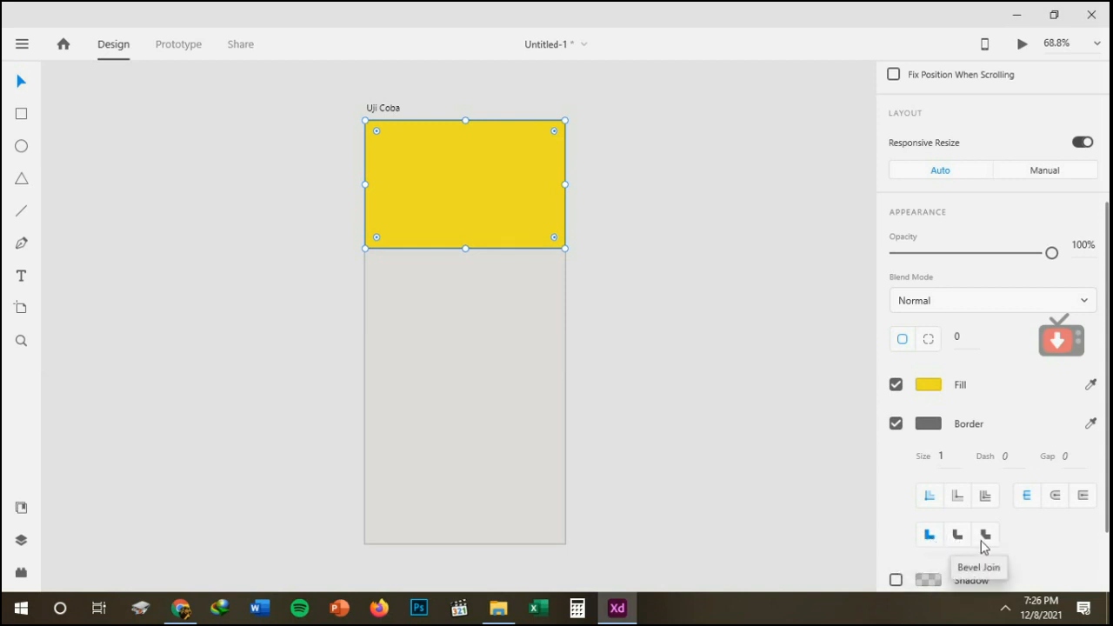
{"action": "scroll", "coordinate": [983, 545], "scroll_direction": "down", "scroll_amount": 1}
{"action": "left_click_drag", "start_coordinate": [1109, 541], "coordinate": [1108, 562]}
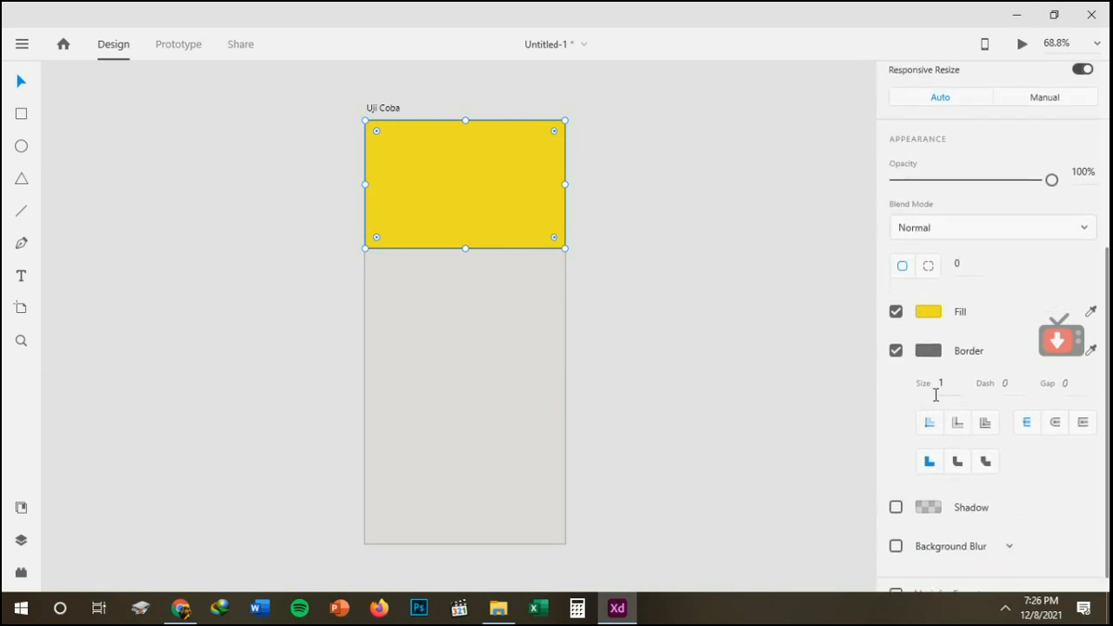
{"action": "left_click", "coordinate": [896, 351]}
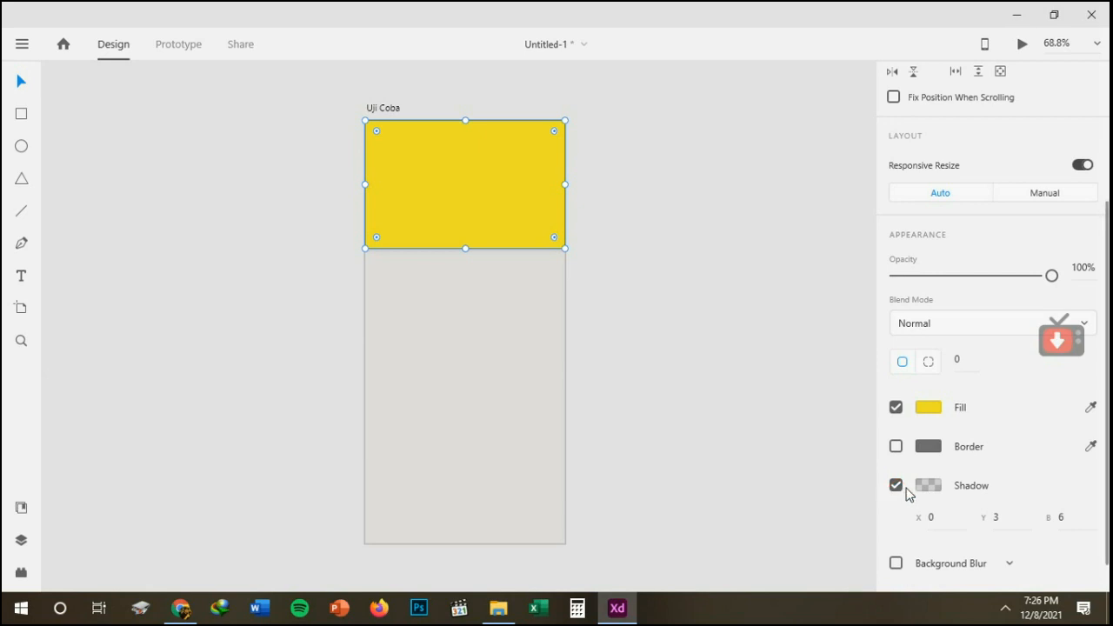
Set the yellow rectangle's shadow color to the dark brown #533F09.
{"action": "left_click", "coordinate": [929, 487]}
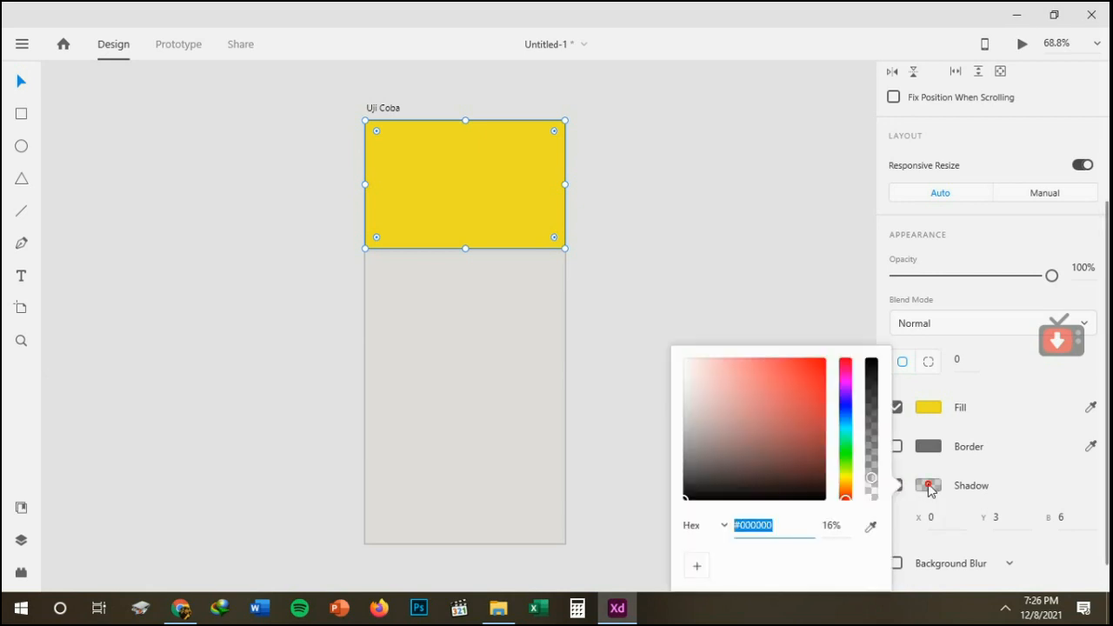
{"action": "left_click", "coordinate": [844, 484]}
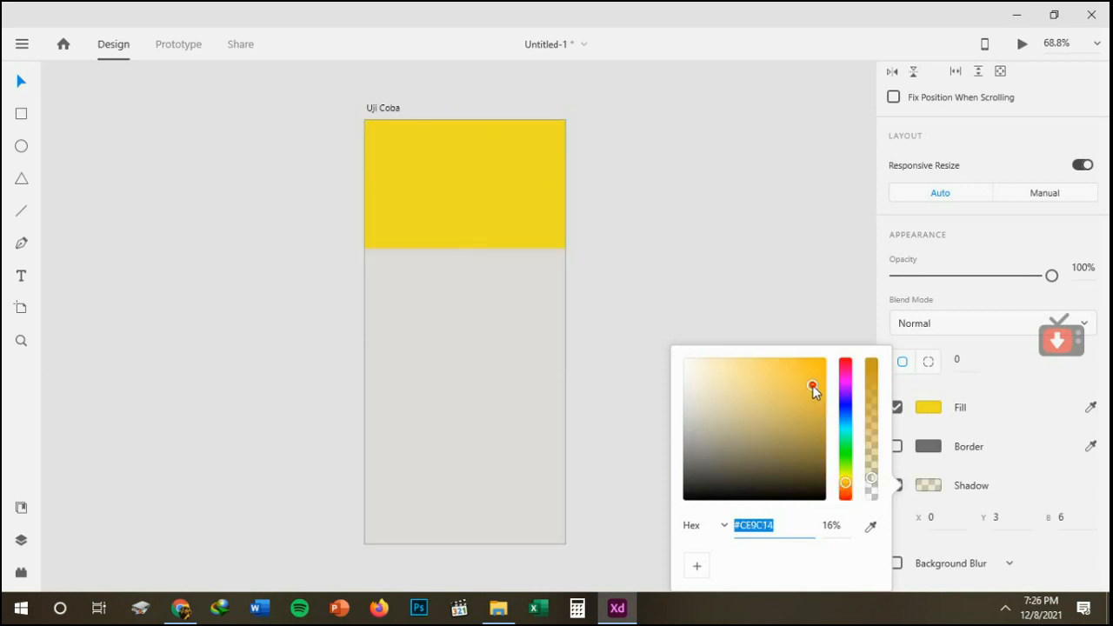
{"action": "left_click_drag", "start_coordinate": [812, 385], "coordinate": [814, 427]}
{"action": "left_click", "coordinate": [810, 454]}
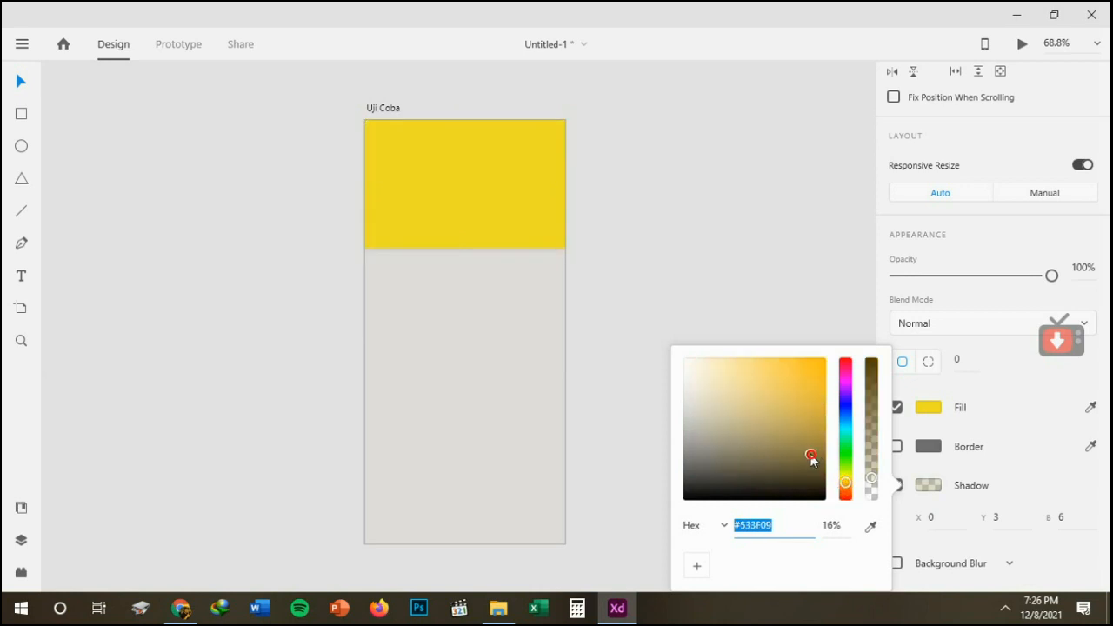
{"action": "left_click", "coordinate": [1020, 470]}
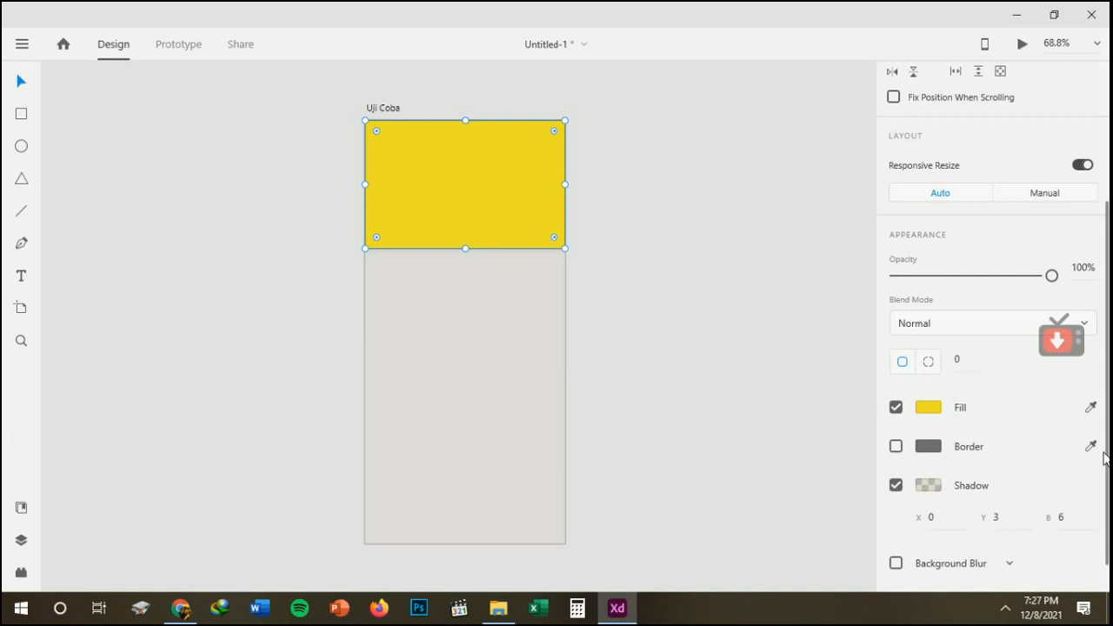
{"action": "scroll", "coordinate": [1105, 460], "scroll_direction": "down", "scroll_amount": 2}
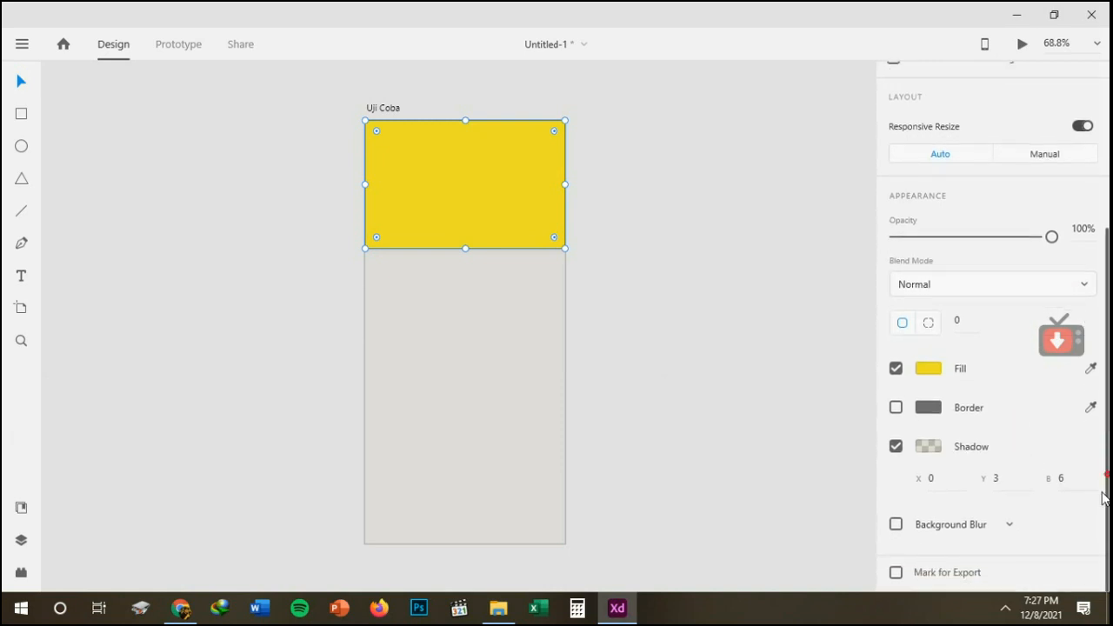
{"action": "left_click_drag", "start_coordinate": [1103, 493], "coordinate": [1107, 325]}
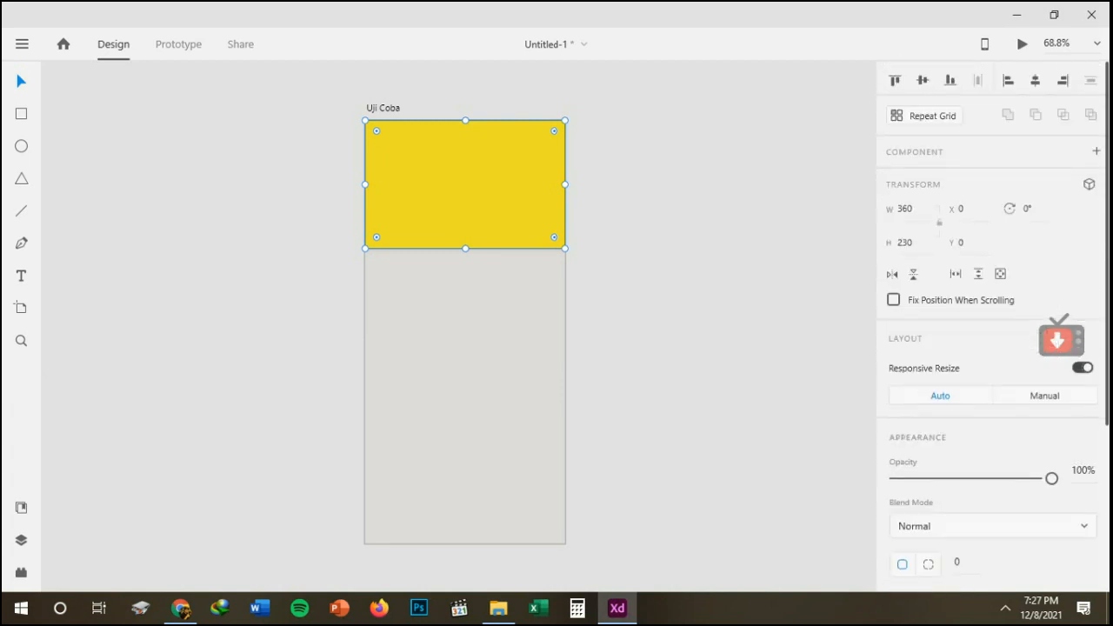
{"action": "left_click", "coordinate": [1006, 608]}
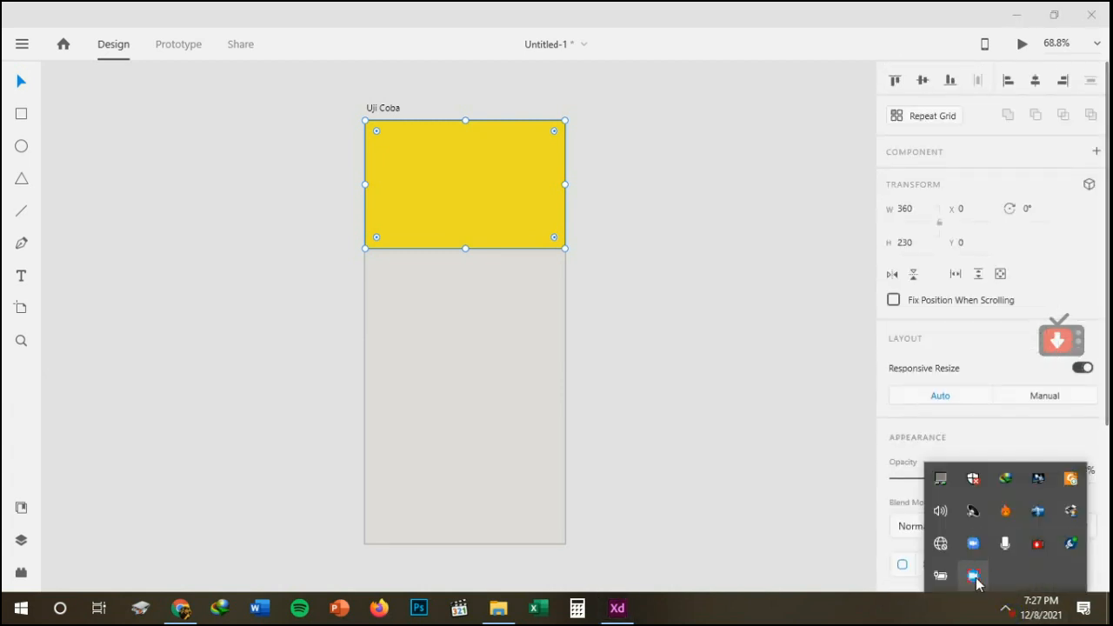
{"action": "right_click", "coordinate": [975, 576]}
{"action": "left_click", "coordinate": [1013, 511]}
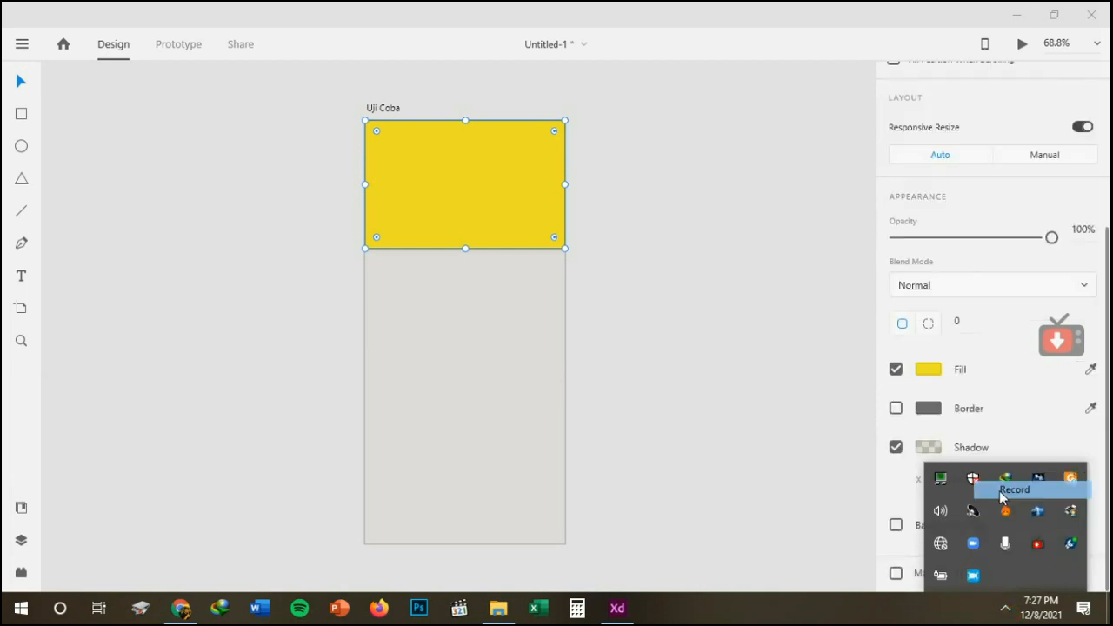
{"action": "left_click", "coordinate": [787, 385]}
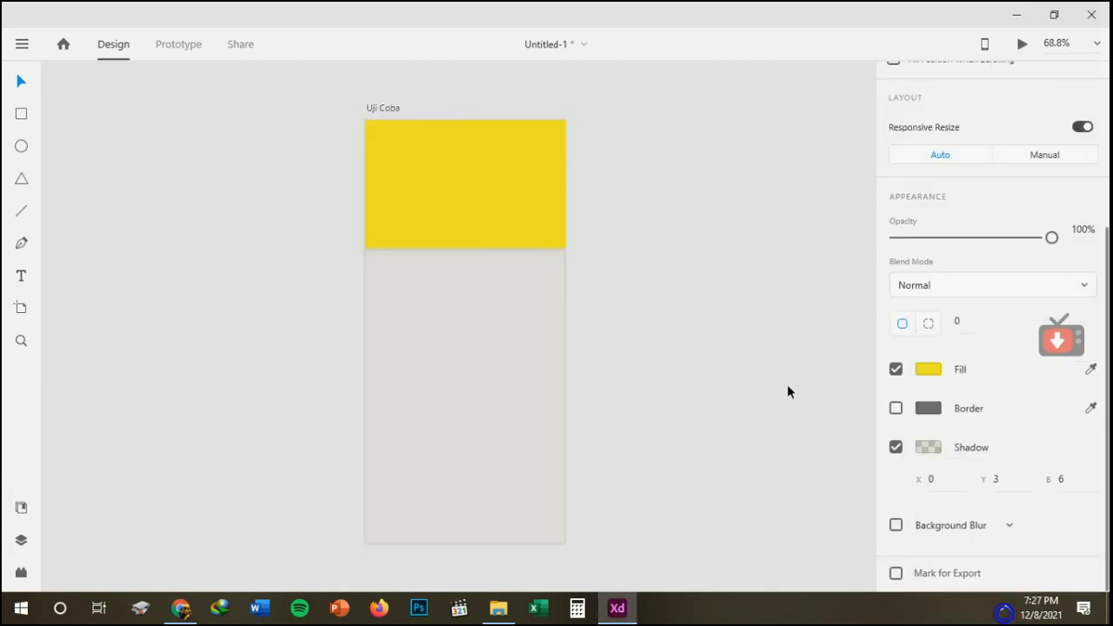
Try a lower opacity on the yellow rectangle and restore it to 100%.
{"action": "left_click", "coordinate": [464, 182]}
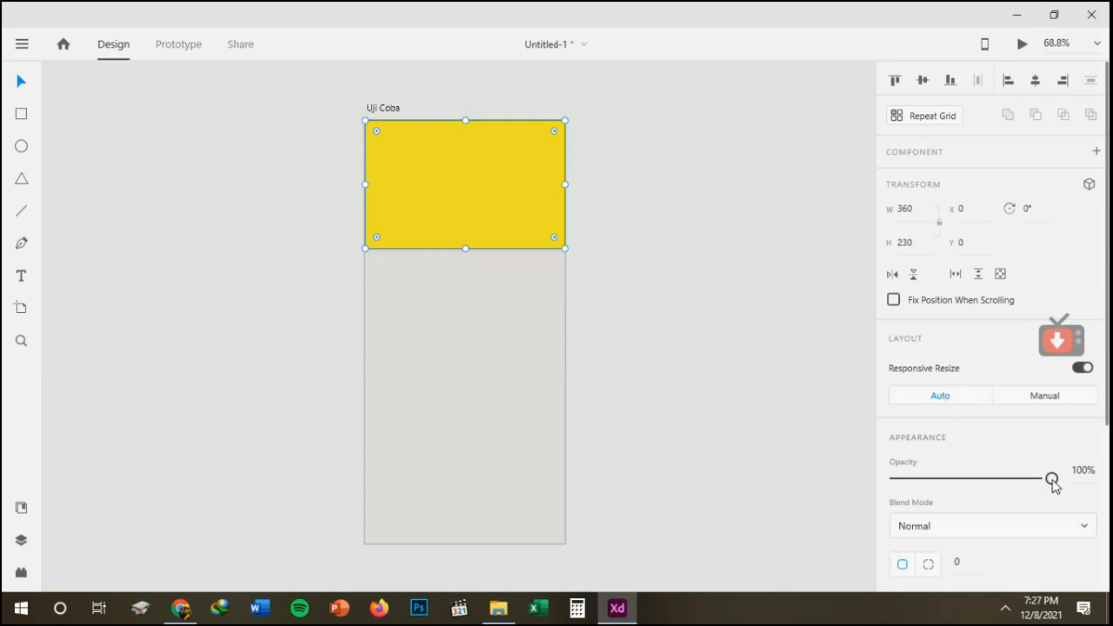
{"action": "mouse_move", "coordinate": [1053, 480]}
{"action": "left_mouse_down"}
{"action": "mouse_move", "coordinate": [948, 477]}
{"action": "mouse_move", "coordinate": [1035, 478]}
{"action": "left_mouse_up"}
{"action": "left_click_drag", "start_coordinate": [961, 477], "coordinate": [1056, 477]}
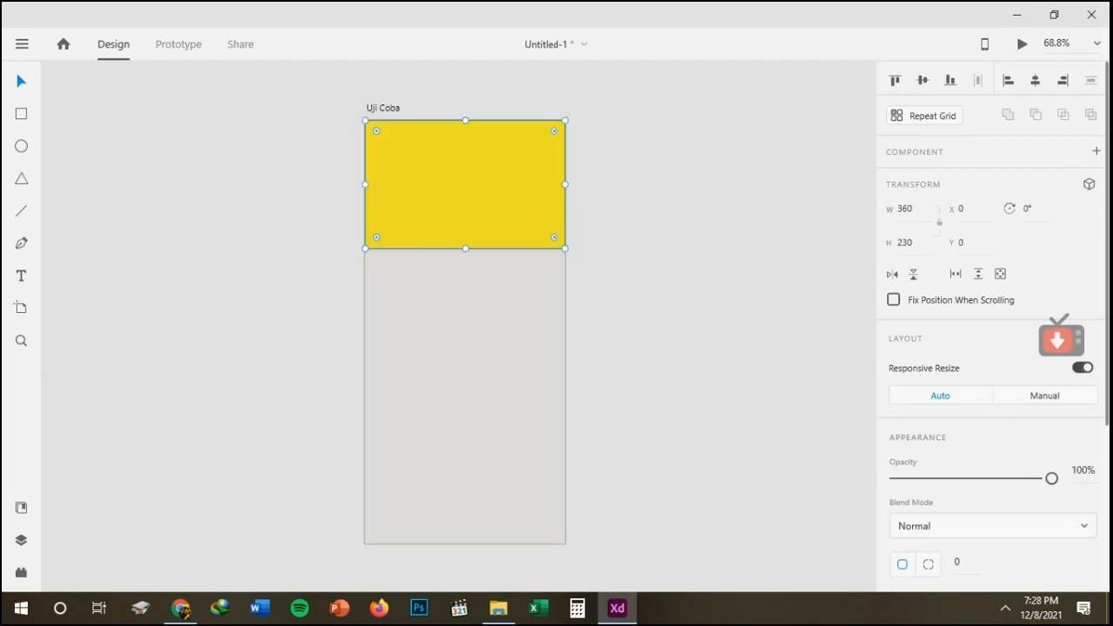
{"action": "scroll", "coordinate": [1105, 351], "scroll_direction": "down", "scroll_amount": 1}
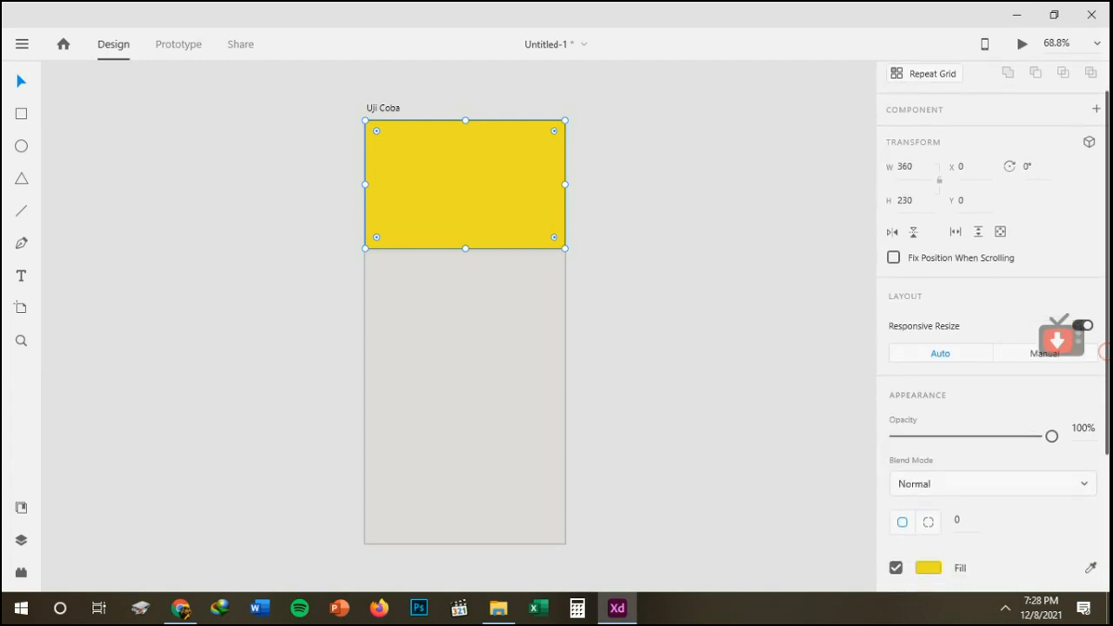
{"action": "scroll", "coordinate": [992, 330], "scroll_direction": "down", "scroll_amount": 4}
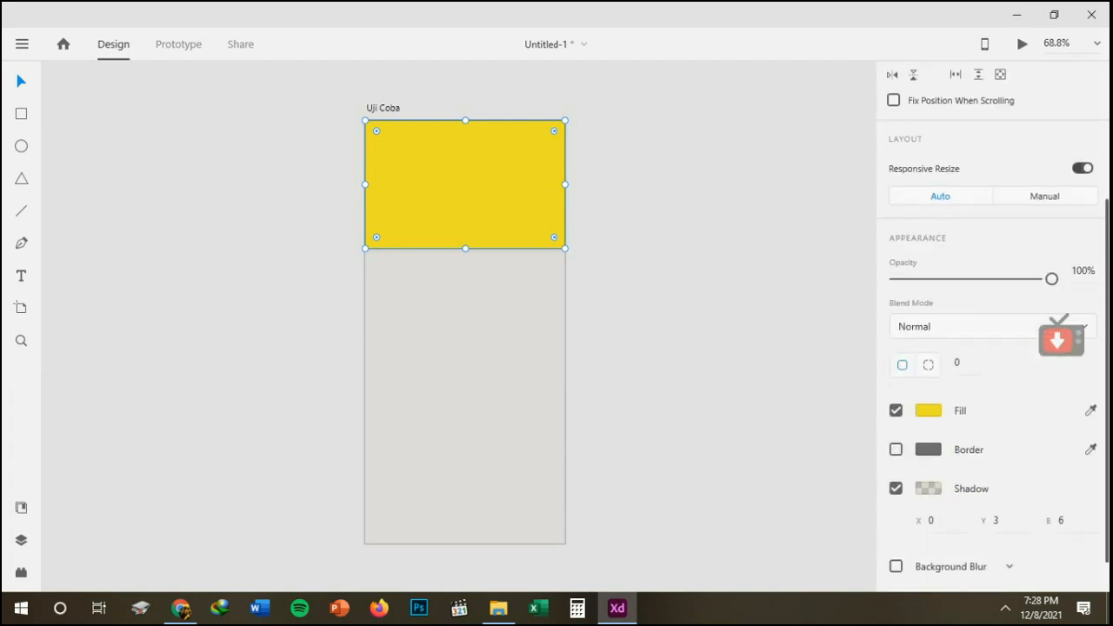
{"action": "scroll", "coordinate": [962, 518], "scroll_direction": "down", "scroll_amount": 1}
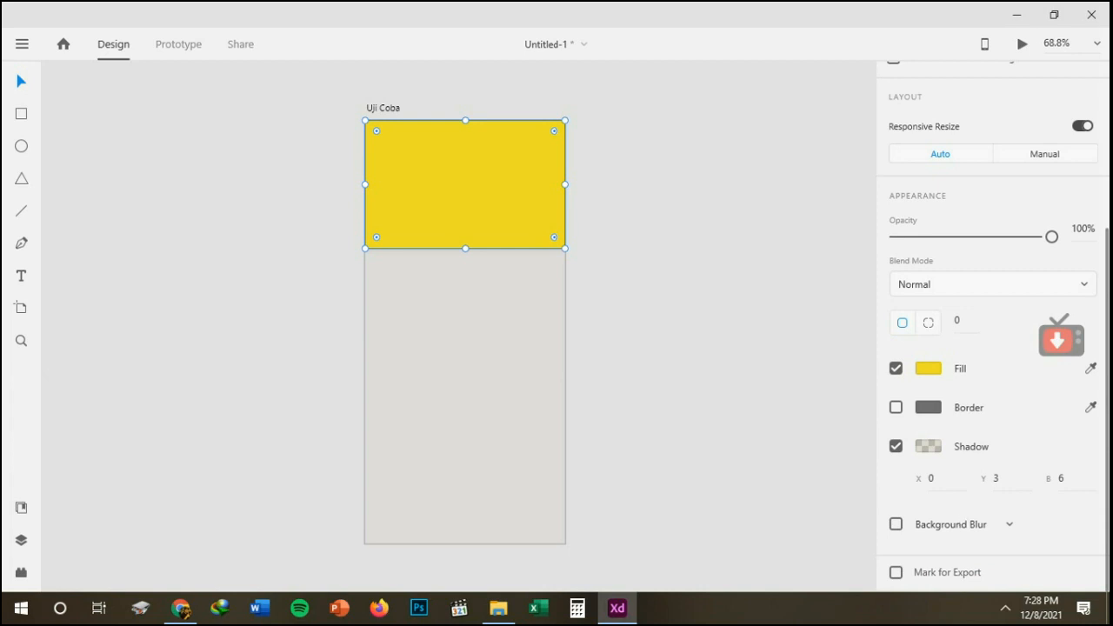
{"action": "scroll", "coordinate": [1107, 493], "scroll_direction": "up", "scroll_amount": 5}
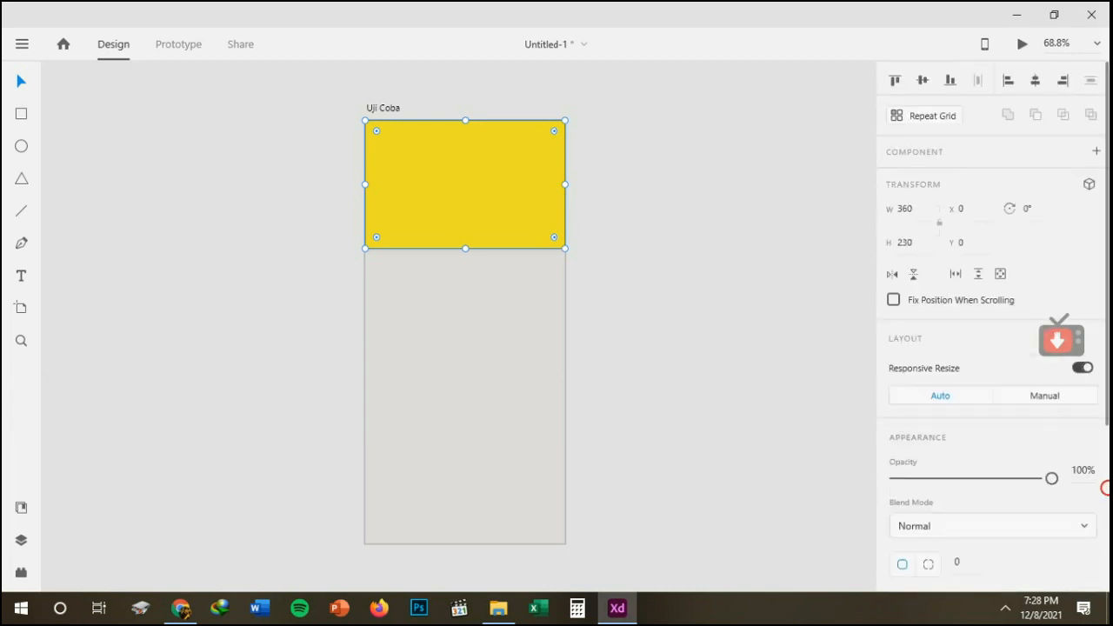
{"action": "left_click", "coordinate": [640, 212]}
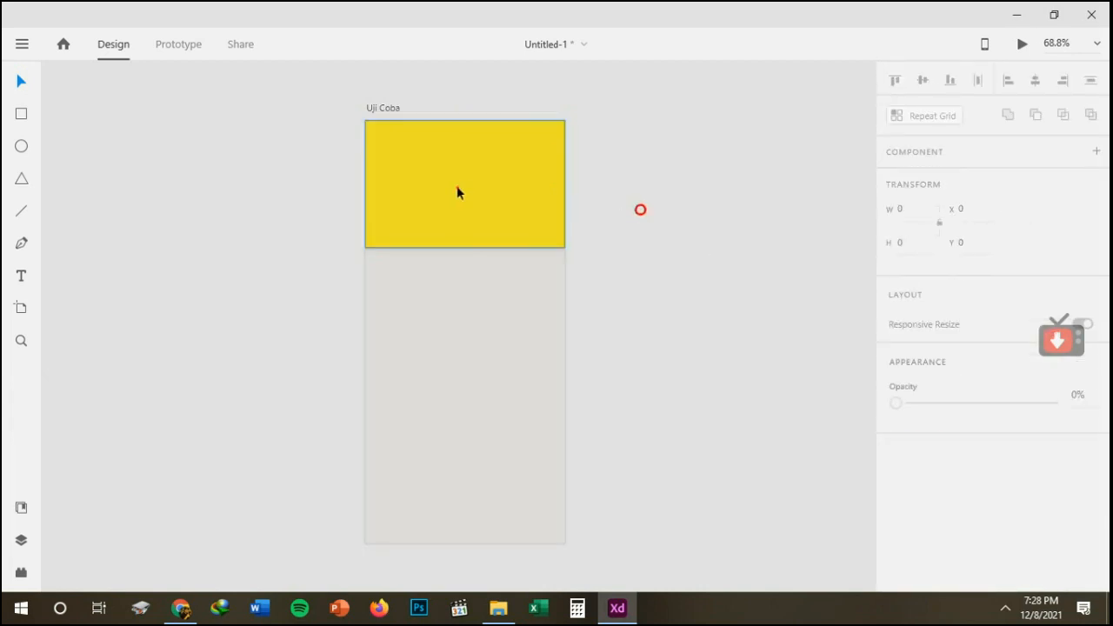
{"action": "left_click", "coordinate": [457, 188]}
{"action": "left_click", "coordinate": [689, 314]}
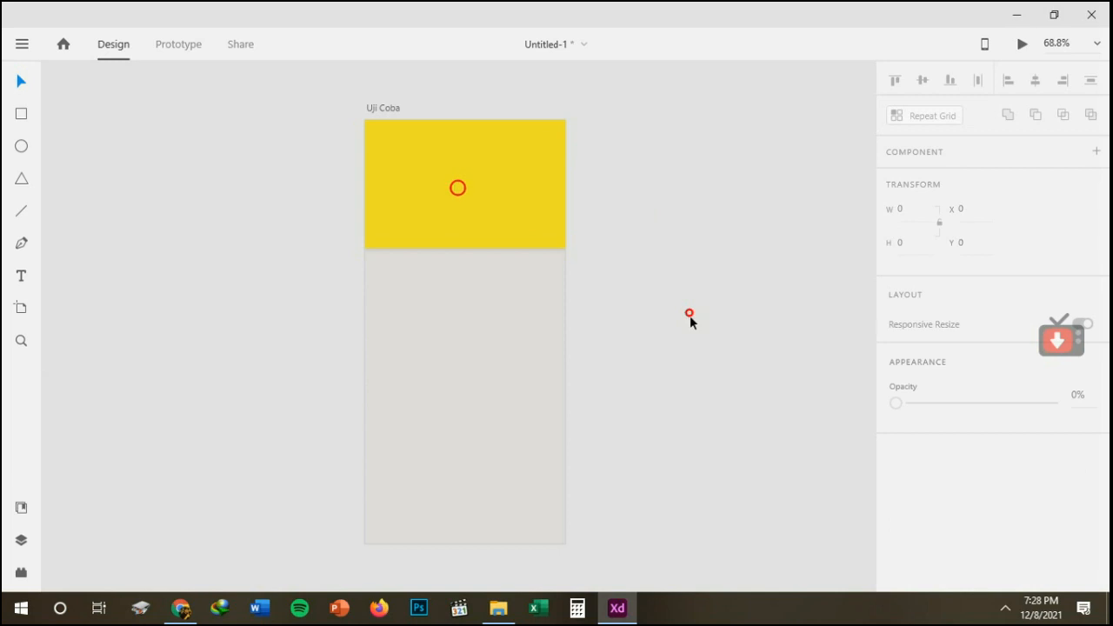
{"action": "left_click", "coordinate": [1005, 608]}
{"action": "right_click", "coordinate": [974, 576]}
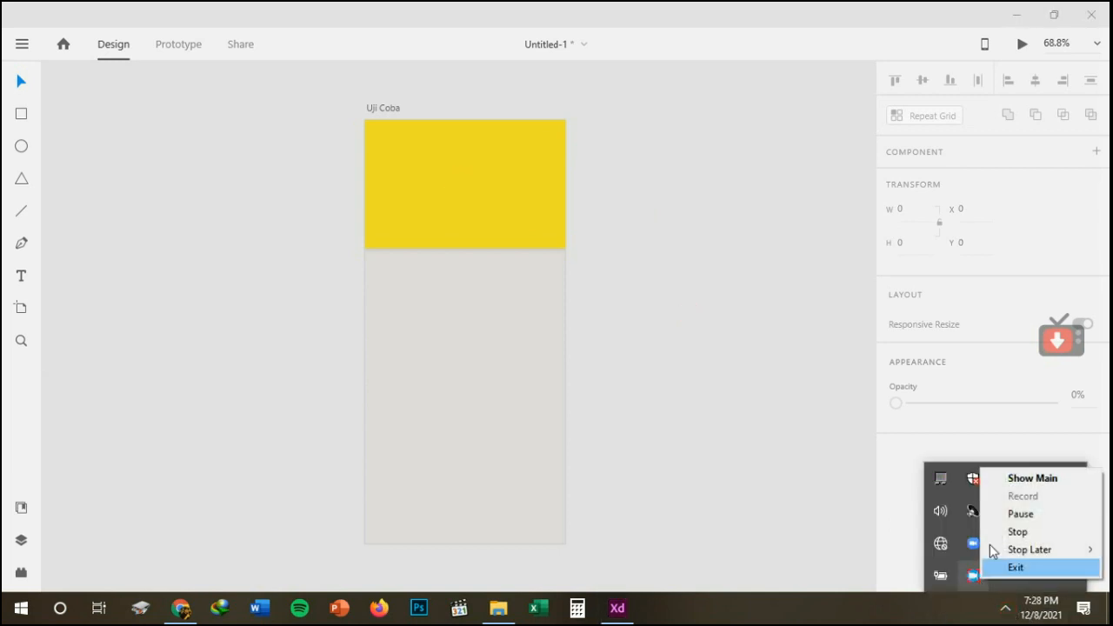
{"action": "left_click", "coordinate": [1004, 515]}
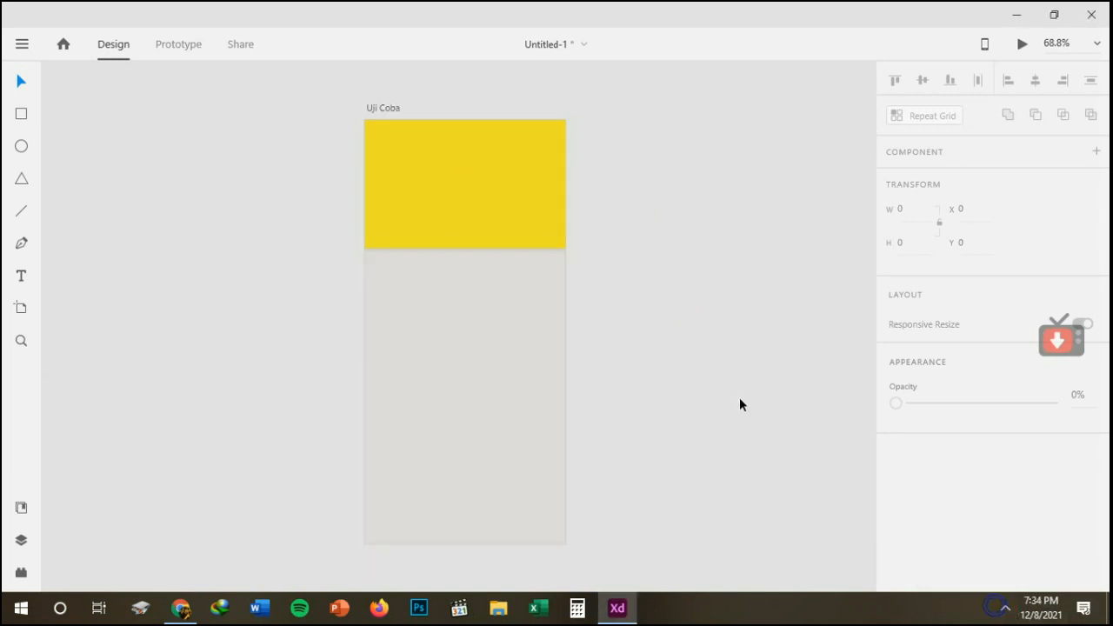
Round all corners of the yellow rectangle with a corner radius of 20.
{"action": "left_click", "coordinate": [508, 217]}
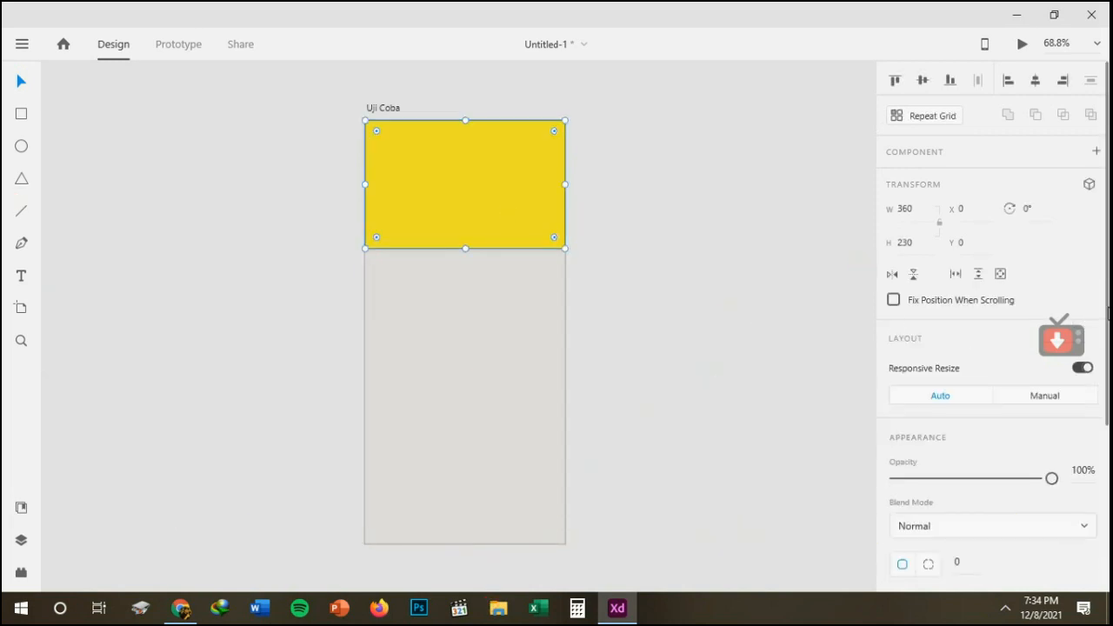
{"action": "scroll", "coordinate": [1107, 310], "scroll_direction": "down", "scroll_amount": 2}
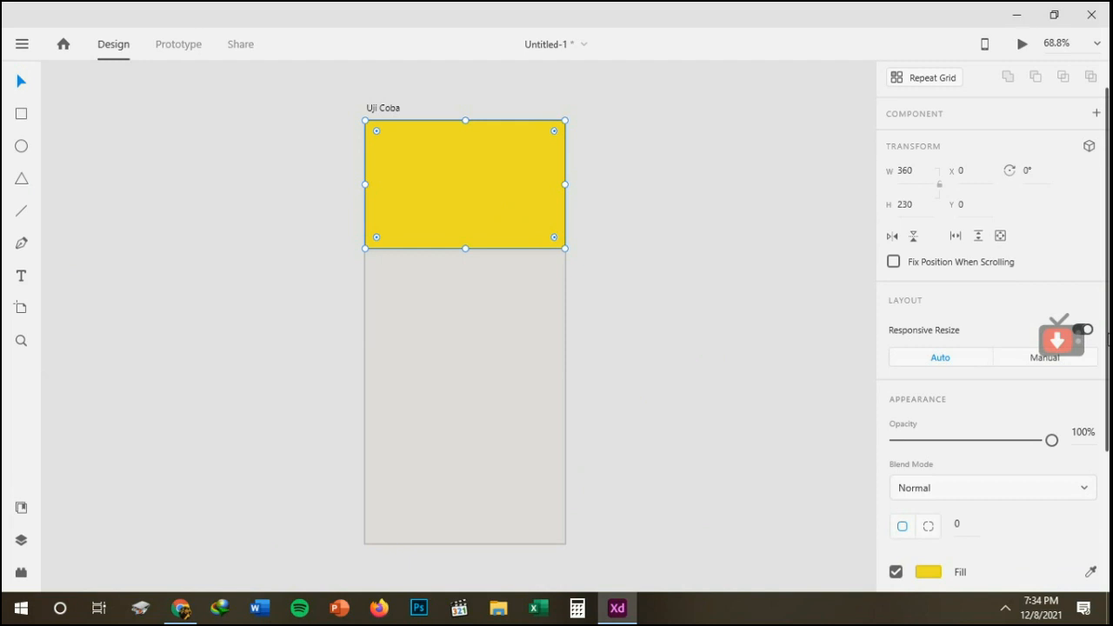
{"action": "scroll", "coordinate": [994, 327], "scroll_direction": "down", "scroll_amount": 1}
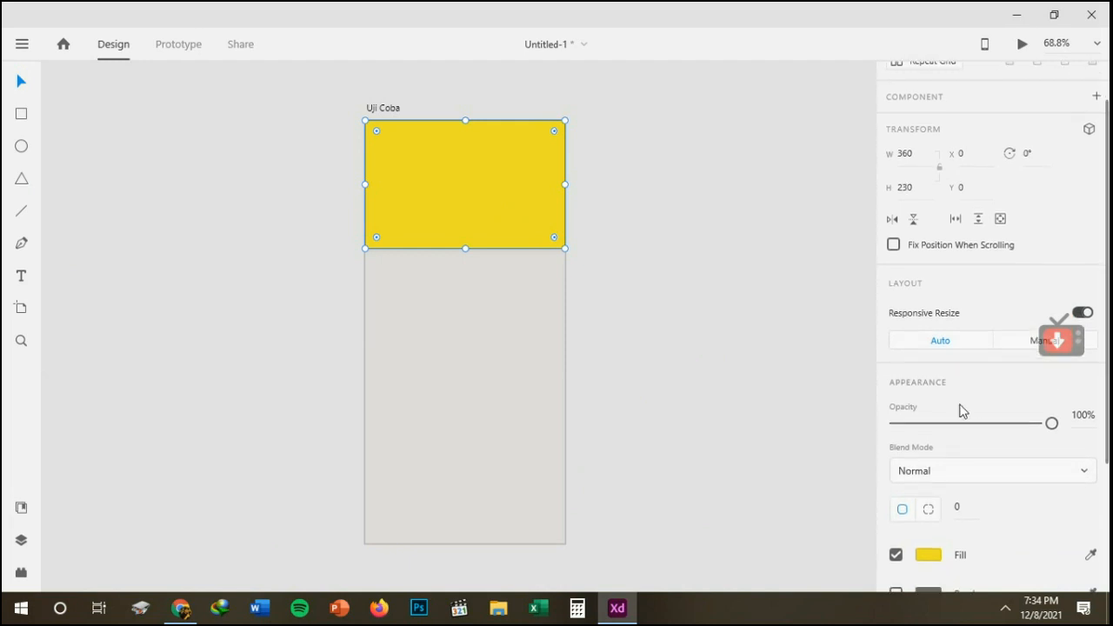
{"action": "left_click", "coordinate": [926, 513]}
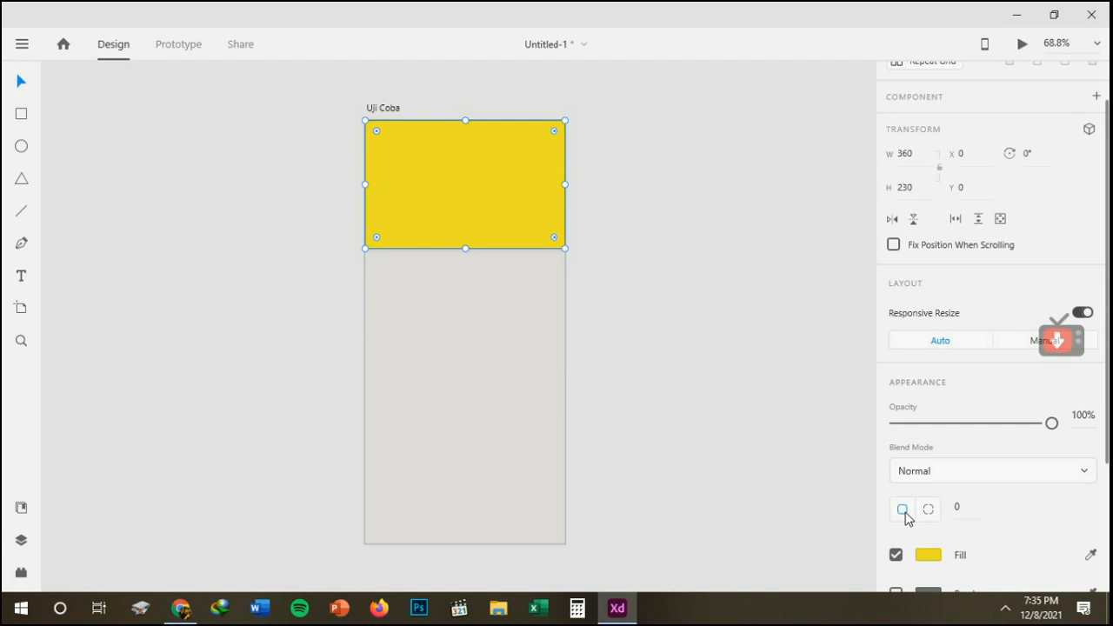
{"action": "left_click", "coordinate": [973, 510]}
{"action": "type", "text": "20"}
{"action": "key", "text": "Return"}
{"action": "scroll", "coordinate": [547, 252], "scroll_direction": "up", "scroll_amount": 5}
{"action": "scroll", "coordinate": [701, 269], "scroll_direction": "down", "scroll_amount": 2}
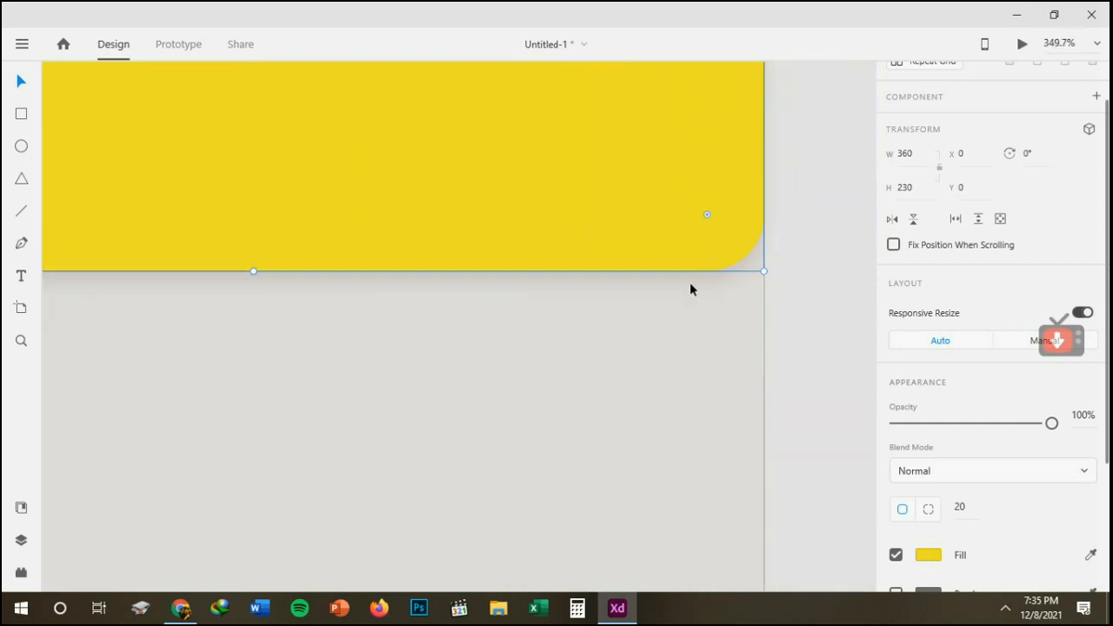
Try separate radii for each corner of the yellow rectangle and return to the same radius for all corners.
{"action": "left_click", "coordinate": [929, 510]}
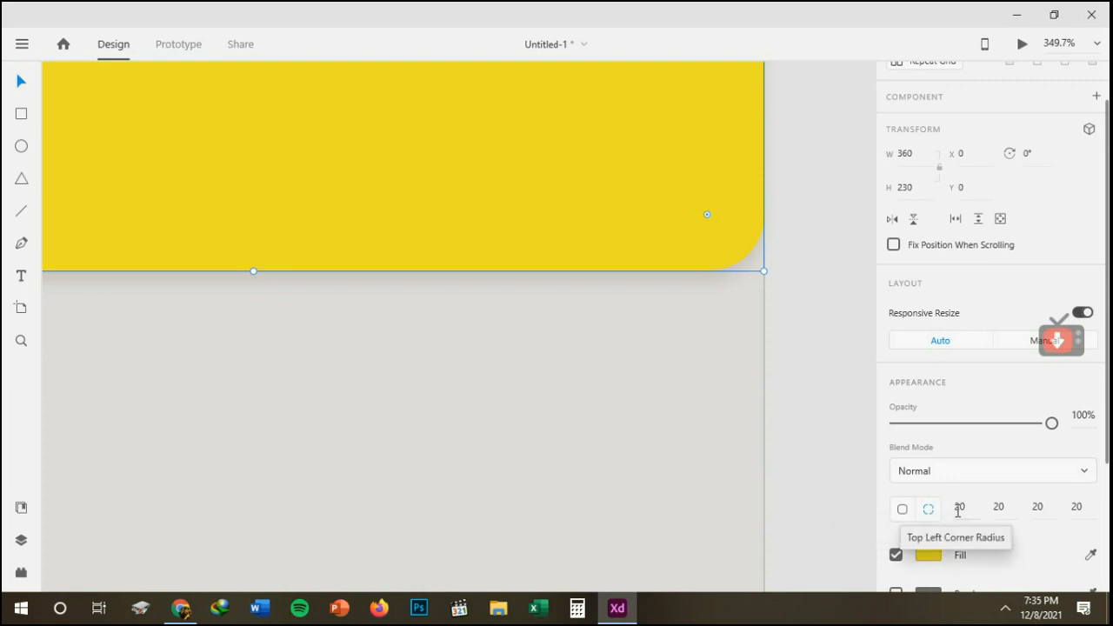
{"action": "left_click", "coordinate": [903, 511]}
{"action": "key", "text": "ctrl+0"}
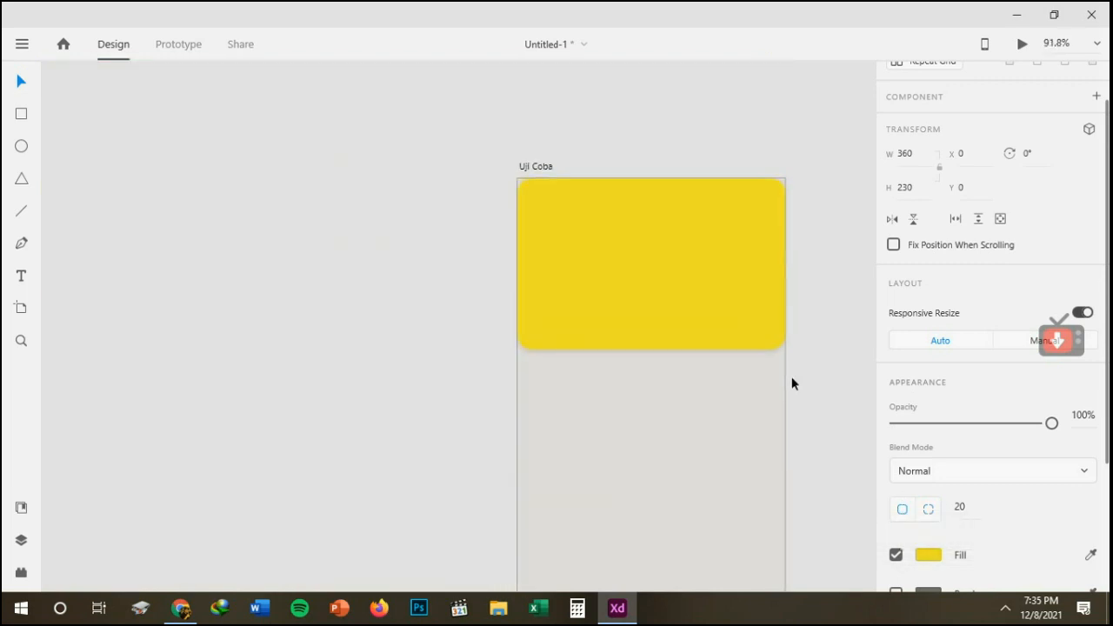
Change the yellow rectangle's fill from a solid color to a linear gradient.
{"action": "left_click", "coordinate": [721, 320]}
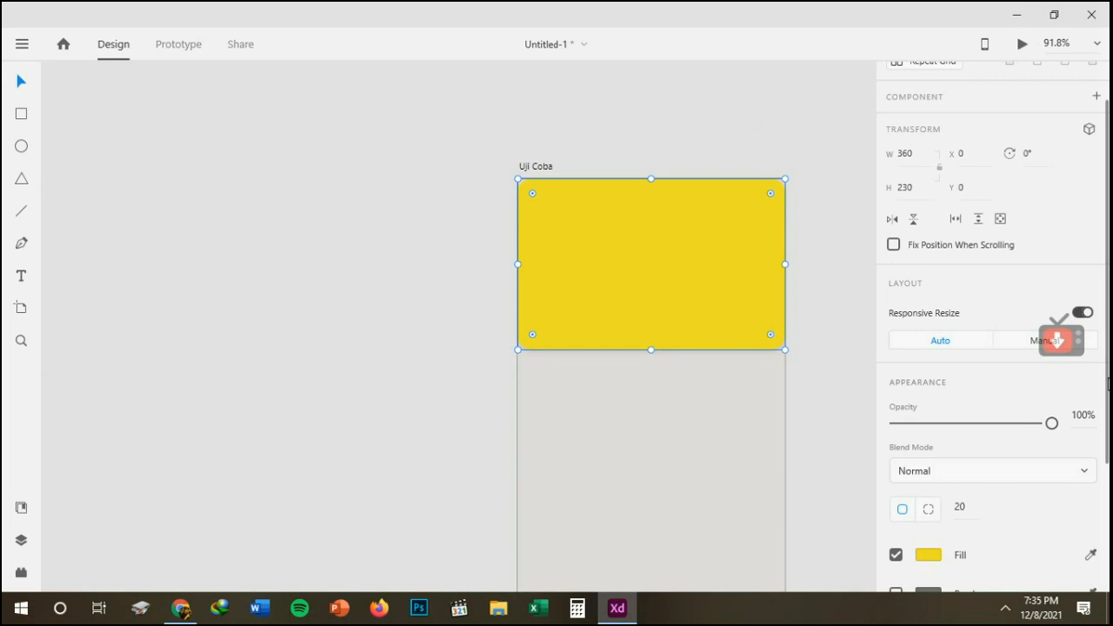
{"action": "scroll", "coordinate": [1107, 385], "scroll_direction": "down", "scroll_amount": 1}
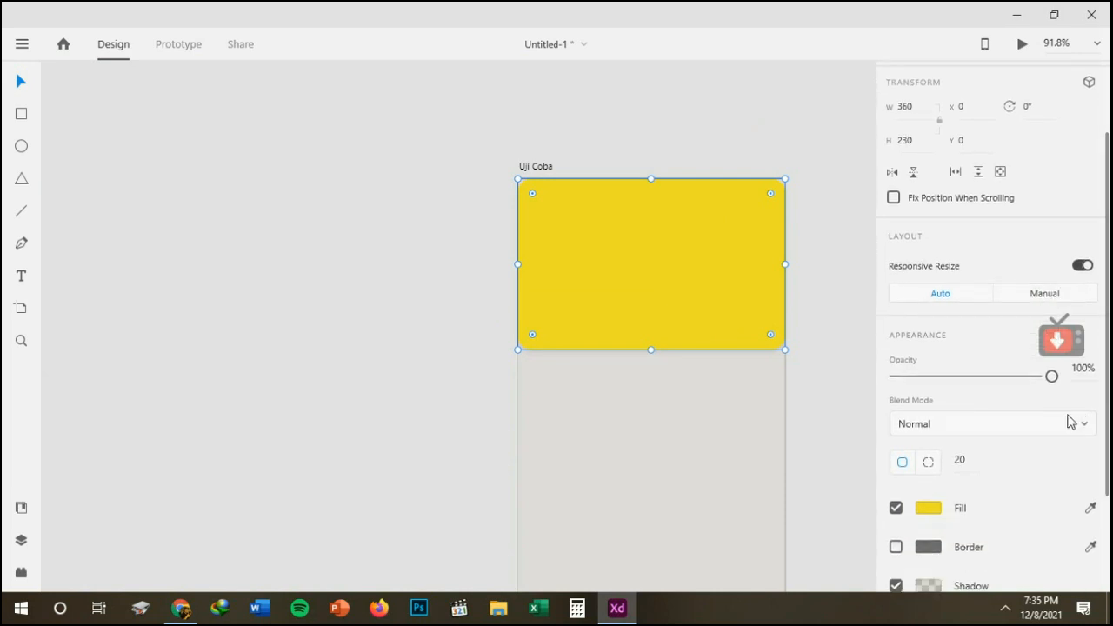
{"action": "left_click", "coordinate": [929, 511]}
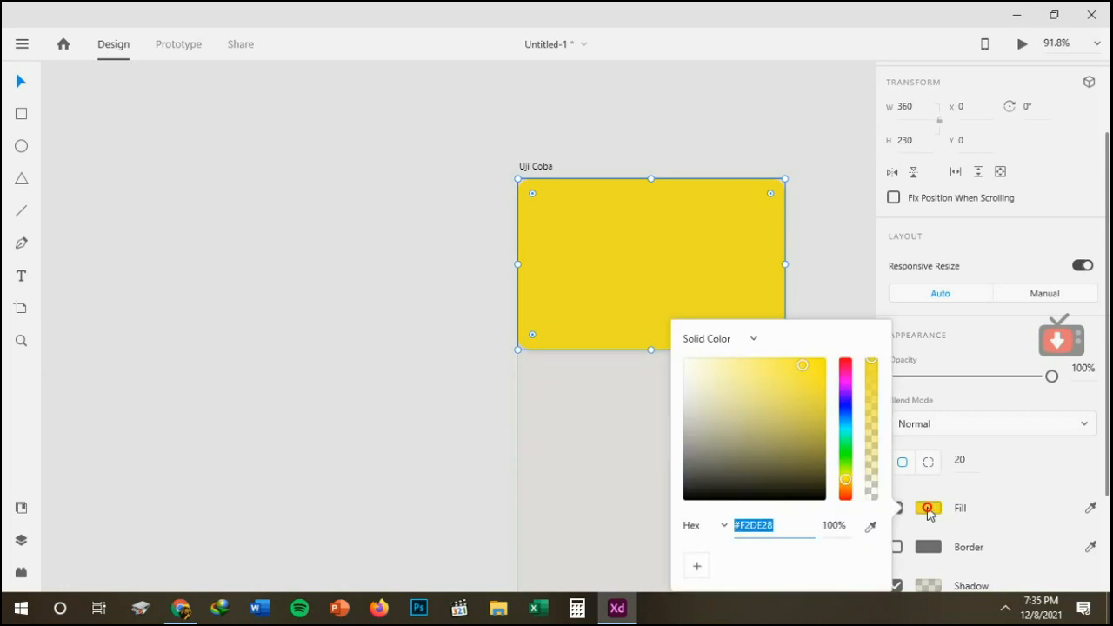
{"action": "left_click", "coordinate": [730, 341]}
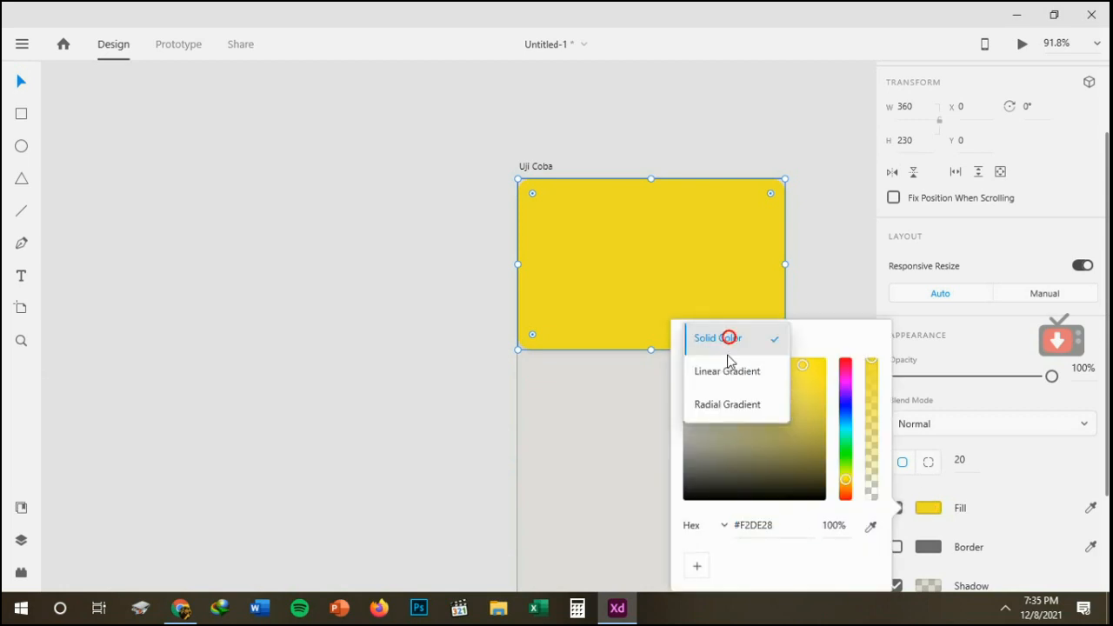
{"action": "left_click", "coordinate": [726, 372]}
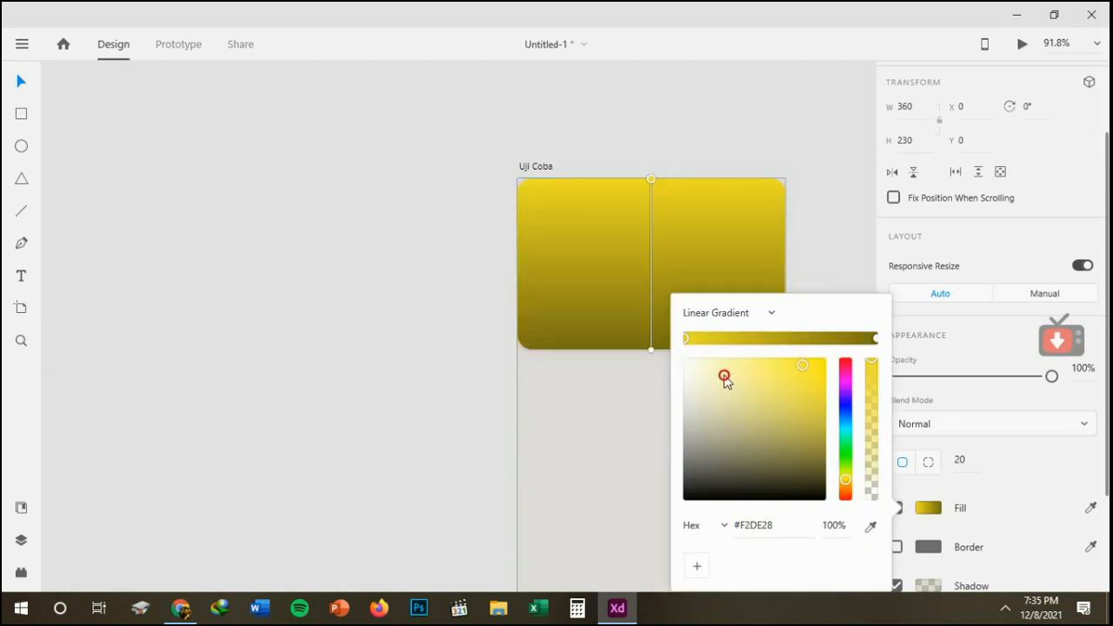
Set the end color of the rectangle's gradient to the green #17B812.
{"action": "left_click", "coordinate": [875, 339]}
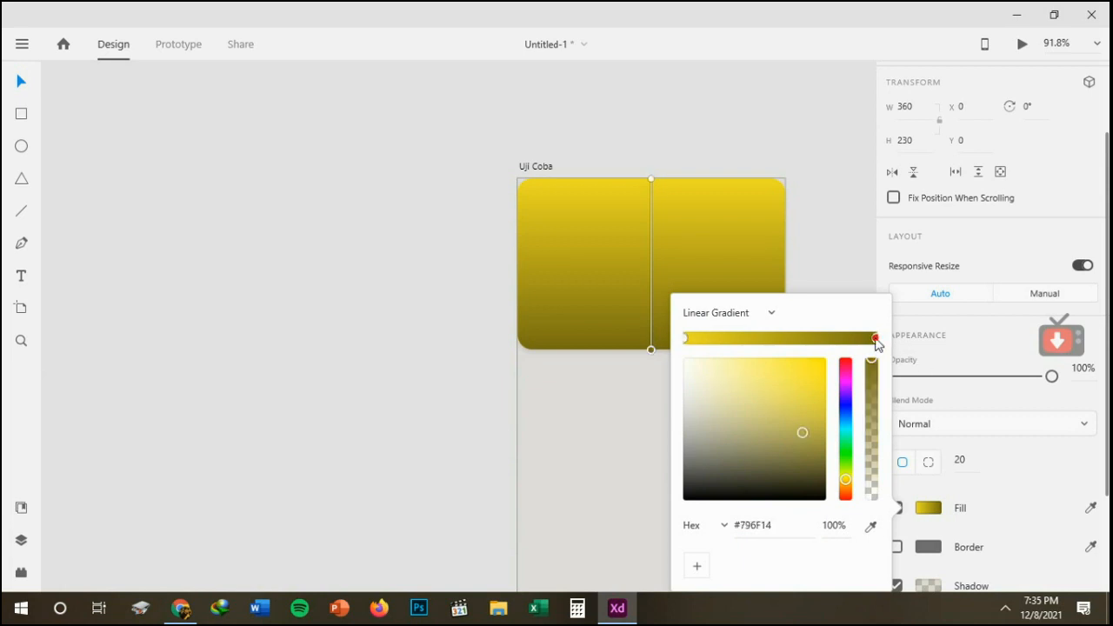
{"action": "left_click", "coordinate": [813, 398]}
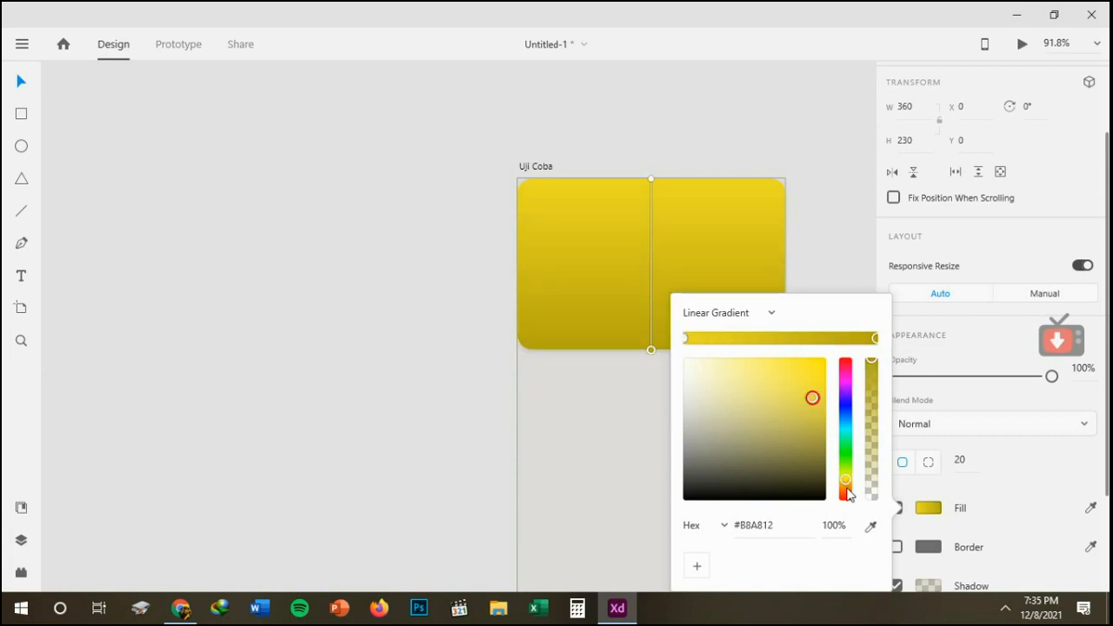
{"action": "left_click_drag", "start_coordinate": [848, 494], "coordinate": [848, 460]}
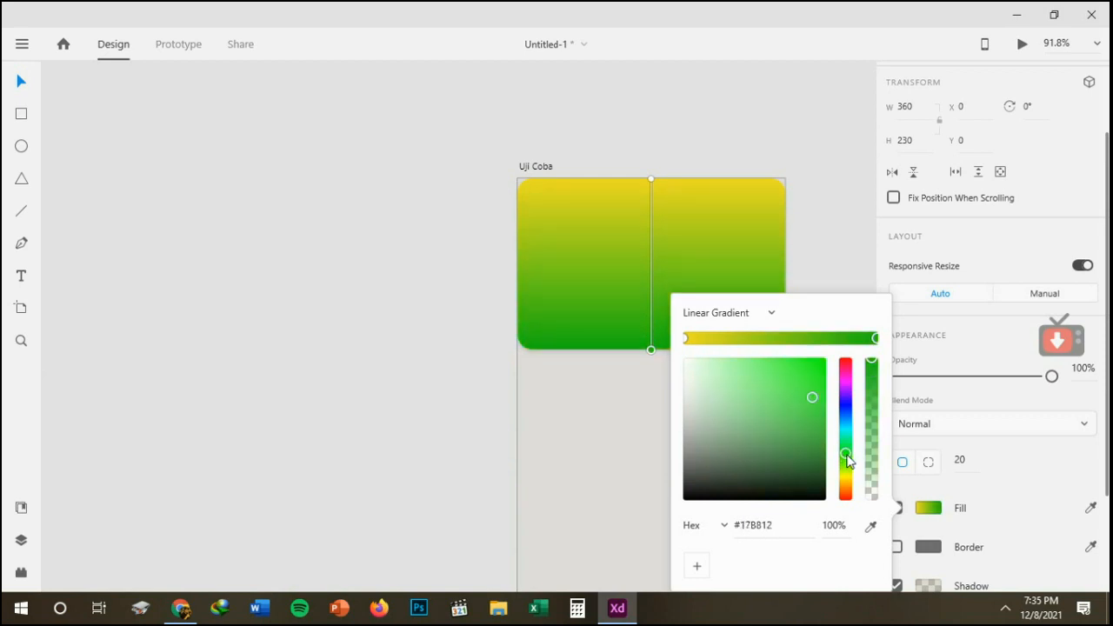
{"action": "left_click", "coordinate": [841, 293]}
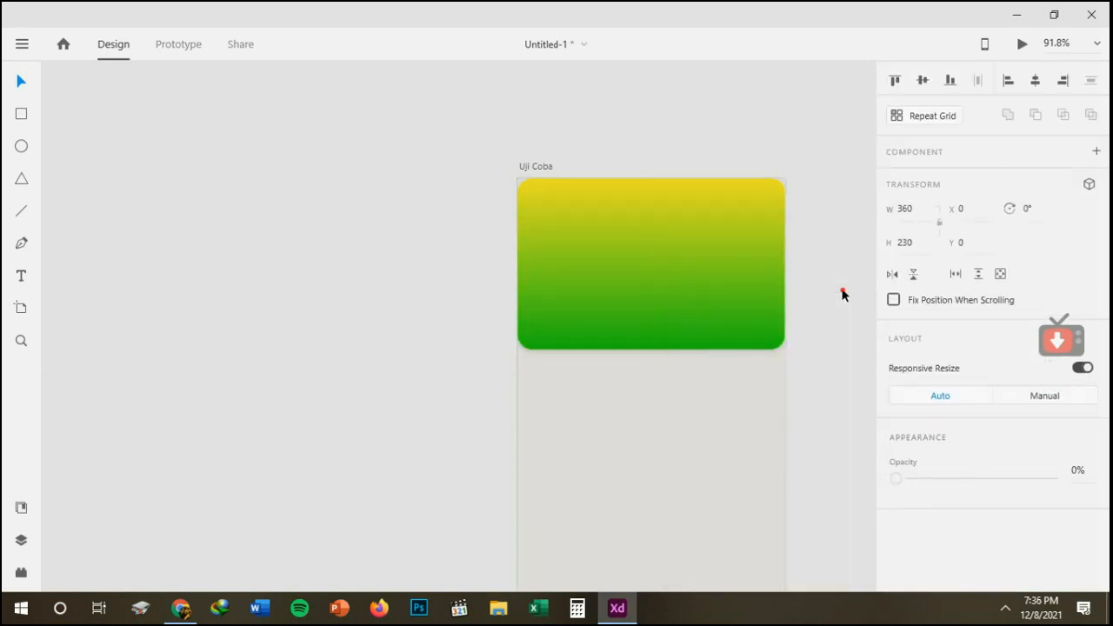
Try a lower opacity on the gradient rectangle, restore it to 100%, and review its appearance settings.
{"action": "left_click", "coordinate": [651, 222]}
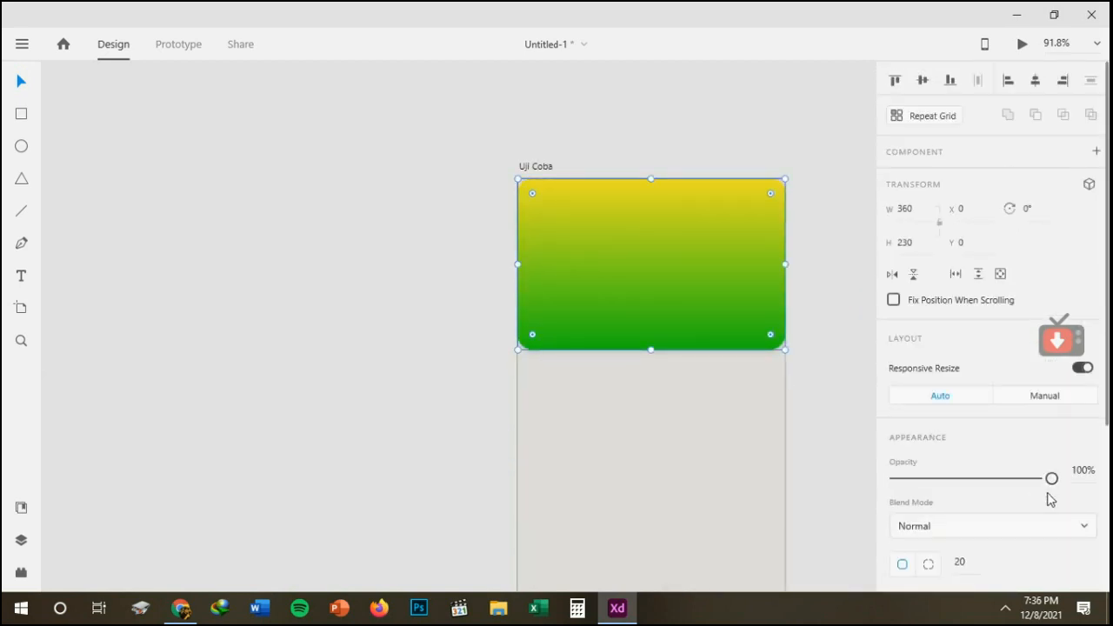
{"action": "left_click_drag", "start_coordinate": [1052, 479], "coordinate": [978, 478]}
{"action": "left_click", "coordinate": [1051, 477]}
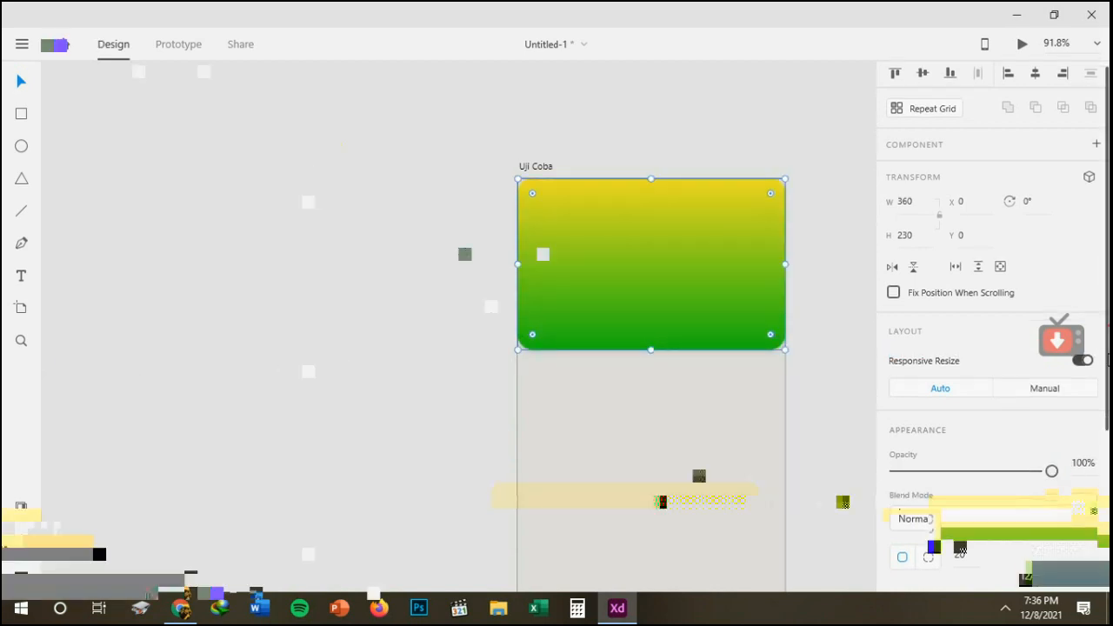
{"action": "scroll", "coordinate": [1078, 405], "scroll_direction": "down", "scroll_amount": 1}
{"action": "scroll", "coordinate": [991, 348], "scroll_direction": "down", "scroll_amount": 3}
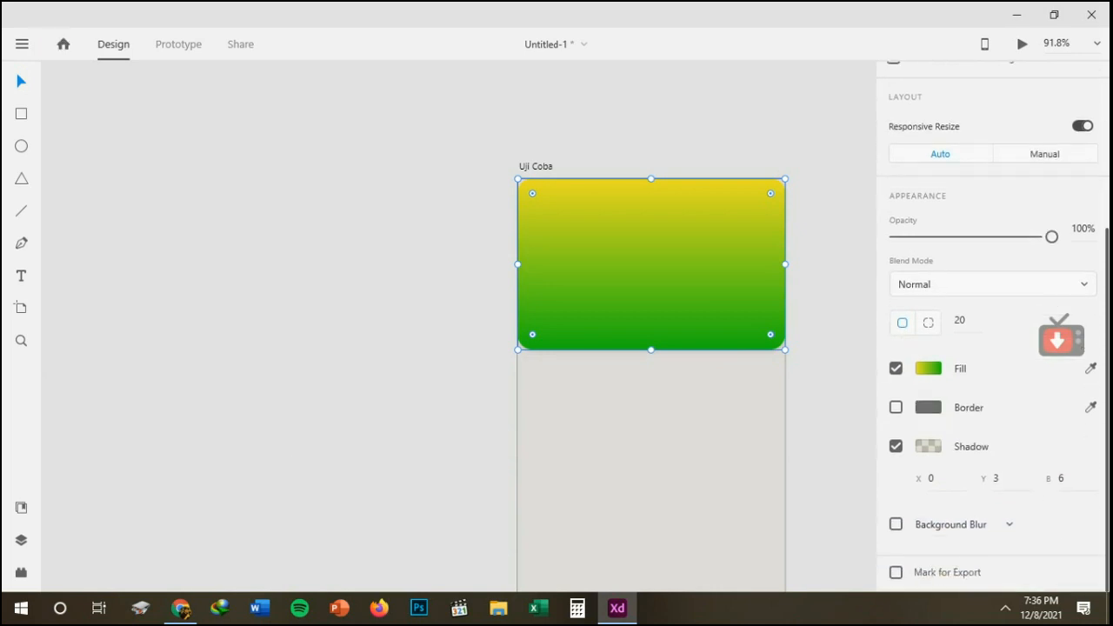
{"action": "scroll", "coordinate": [992, 348], "scroll_direction": "up", "scroll_amount": 2}
{"action": "left_click", "coordinate": [827, 291]}
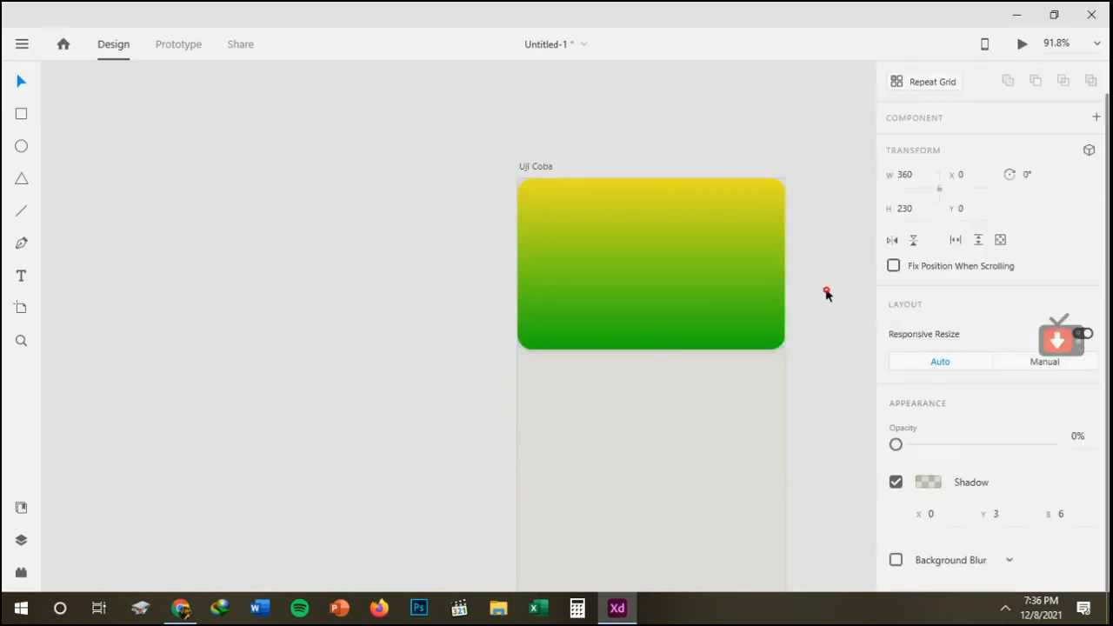
Draw a white circle about 202 wide and high, overlapping the lower edge of the gradient rectangle.
{"action": "left_click", "coordinate": [22, 149]}
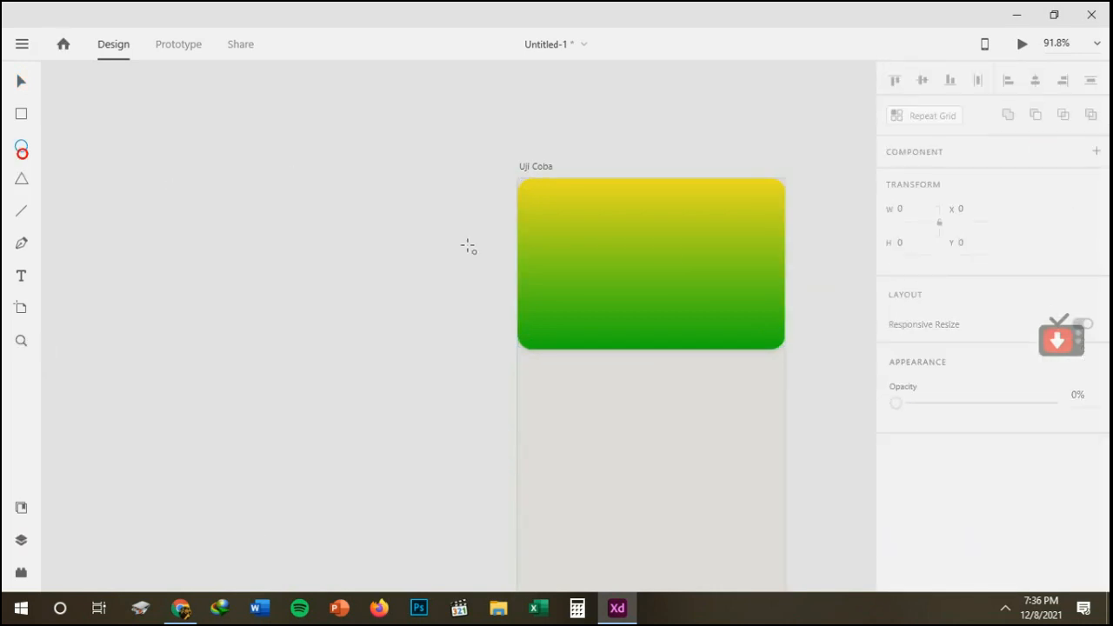
{"action": "left_click", "coordinate": [587, 272]}
{"action": "left_click_drag", "start_coordinate": [608, 299], "coordinate": [739, 438]}
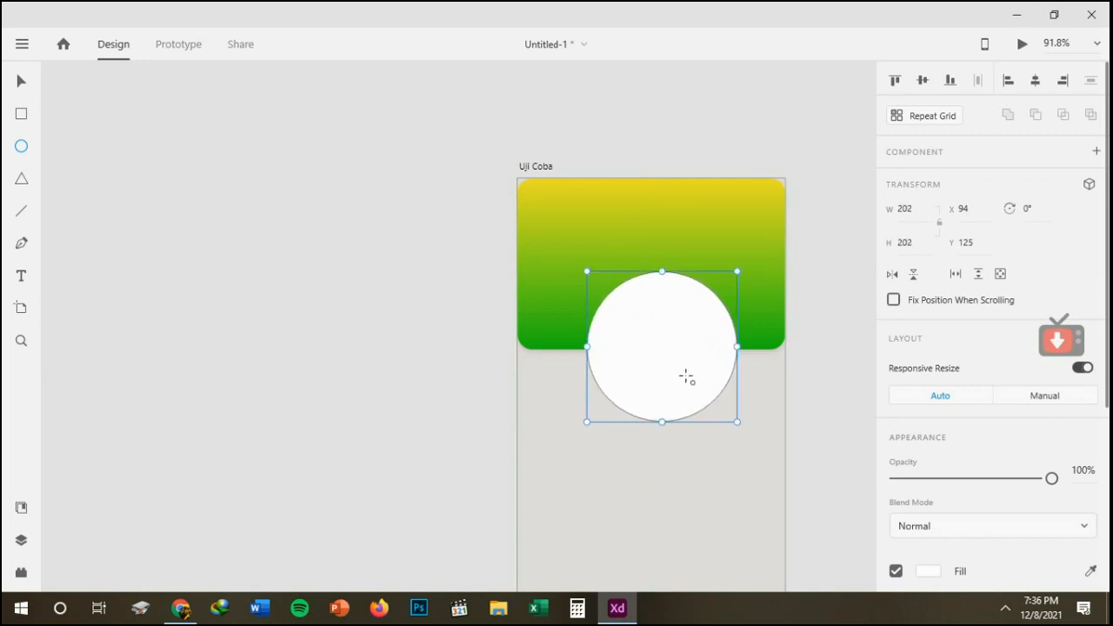
Move the white circle slightly down to Y 129 and center it horizontally on the artboard.
{"action": "left_click", "coordinate": [22, 81]}
{"action": "left_click_drag", "start_coordinate": [671, 362], "coordinate": [701, 368]}
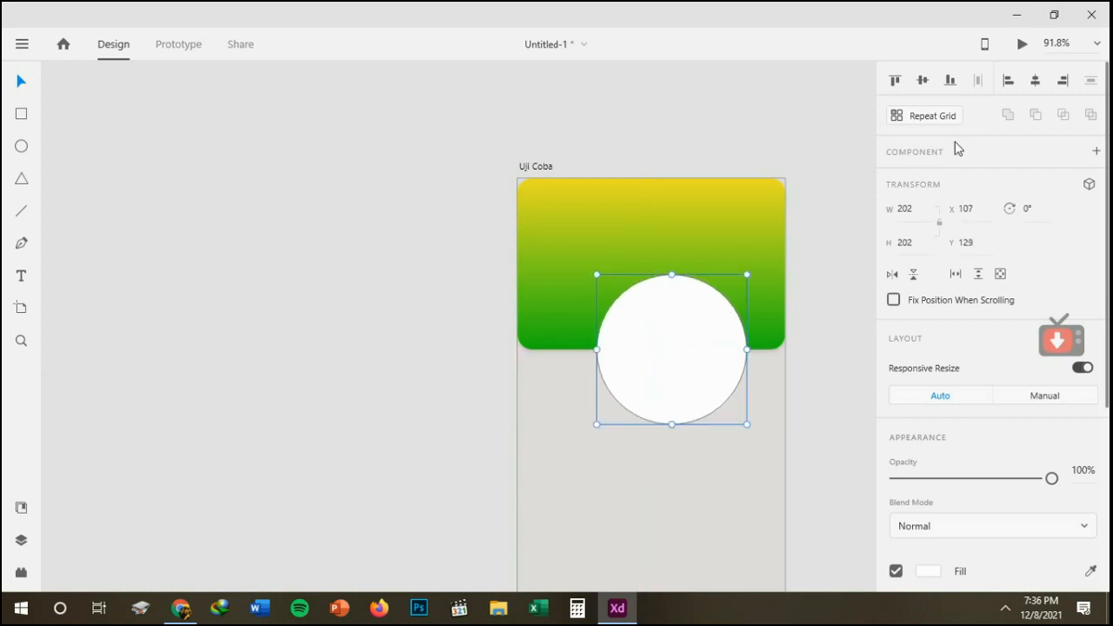
{"action": "left_click", "coordinate": [1034, 83]}
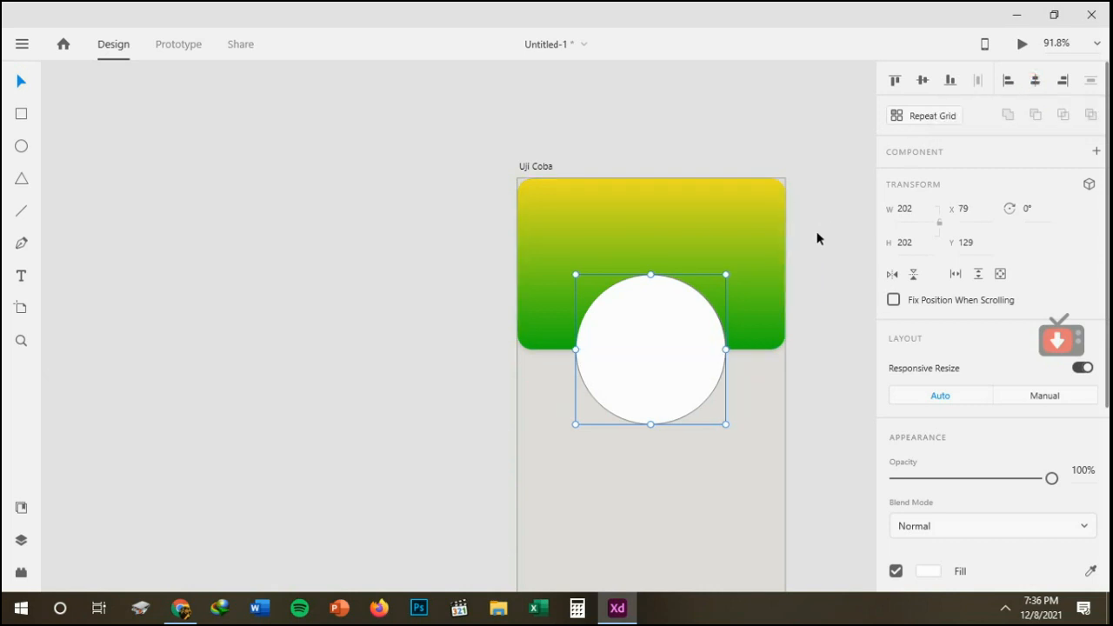
Turn on the white circle's shadow and remove its border.
{"action": "scroll", "coordinate": [992, 392], "scroll_direction": "down", "scroll_amount": 5}
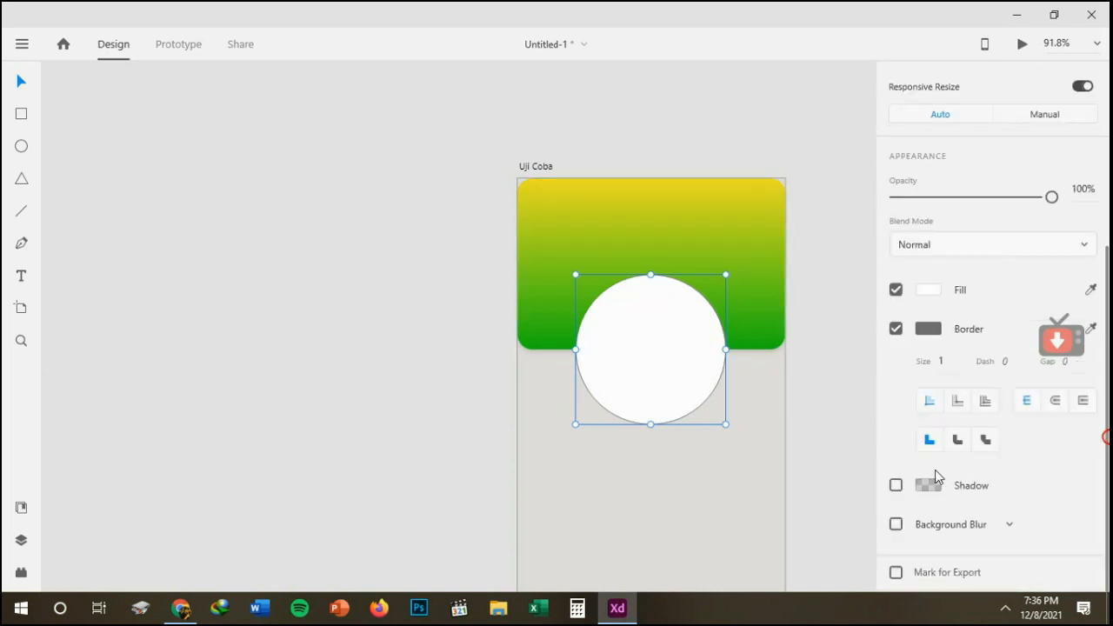
{"action": "left_click", "coordinate": [897, 486]}
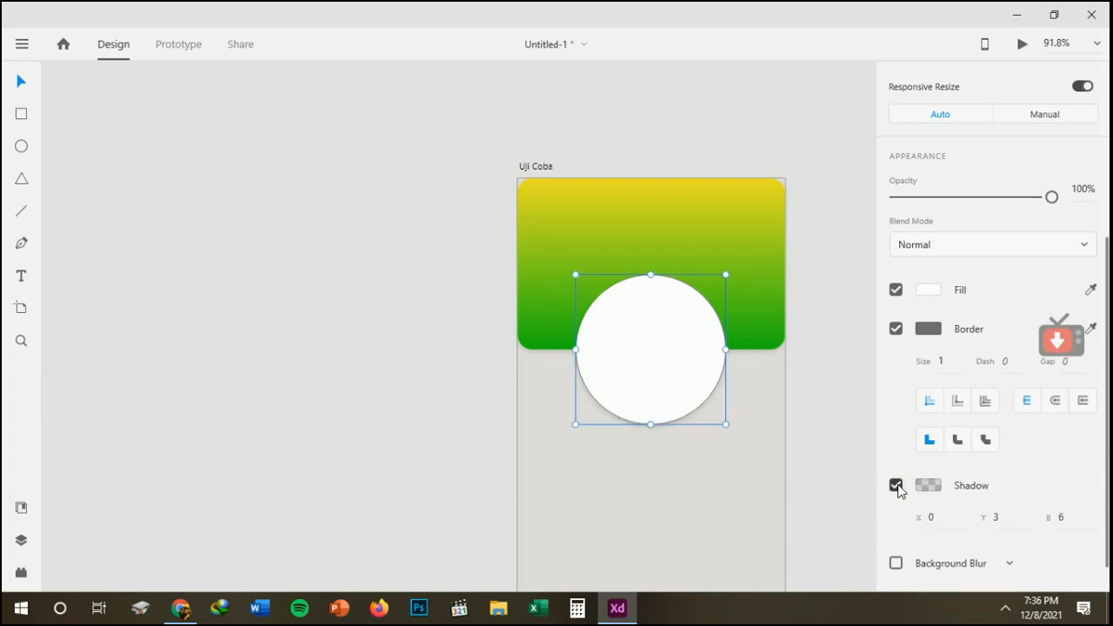
{"action": "left_click", "coordinate": [897, 330]}
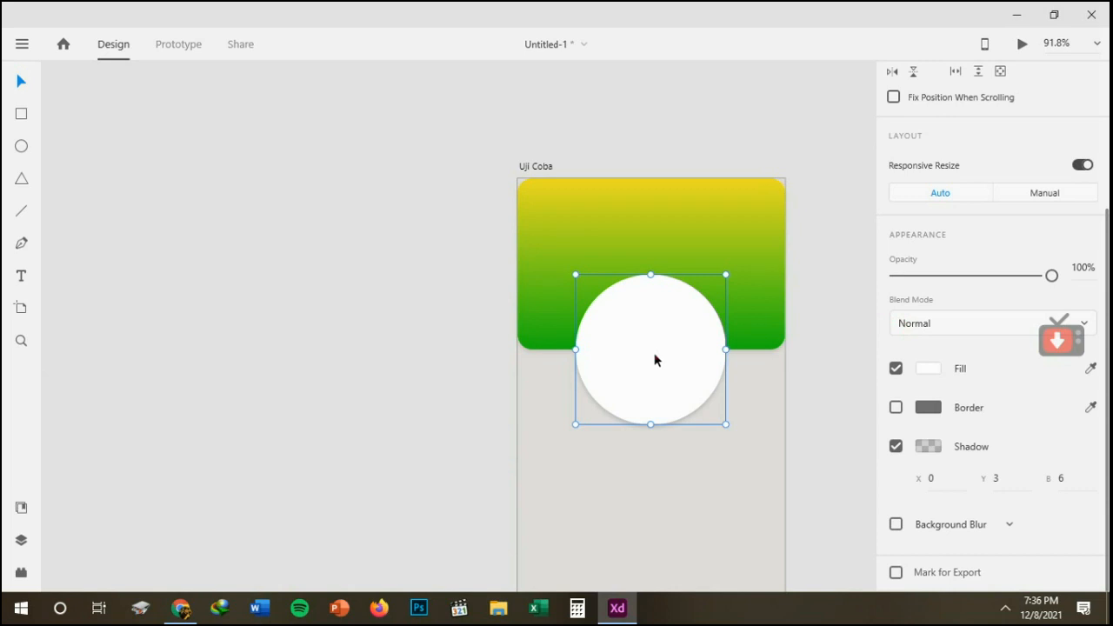
{"action": "left_click_drag", "start_coordinate": [655, 361], "coordinate": [654, 360]}
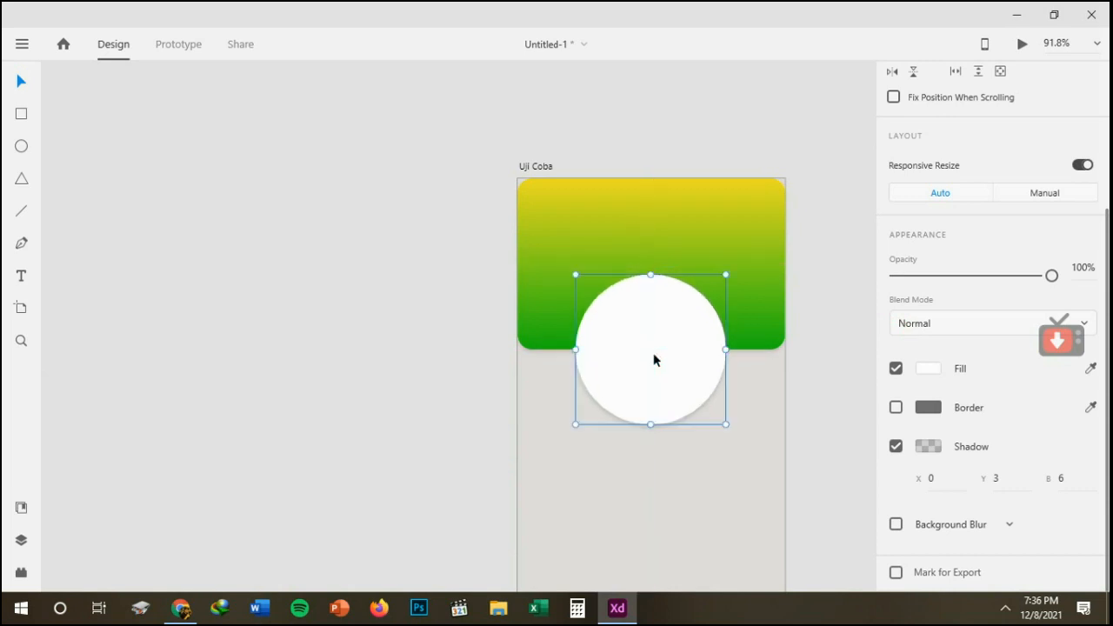
{"action": "left_click", "coordinate": [818, 374]}
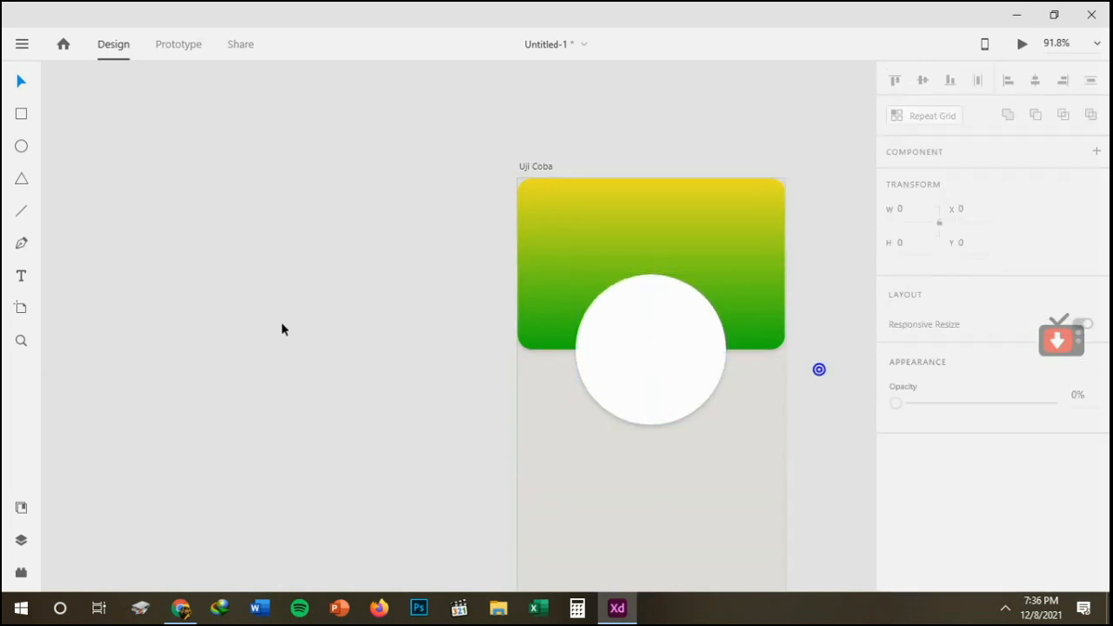
Add the text "Wellcome" on the gradient rectangle, above the white circle and near the rectangle's left edge.
{"action": "left_click", "coordinate": [17, 277]}
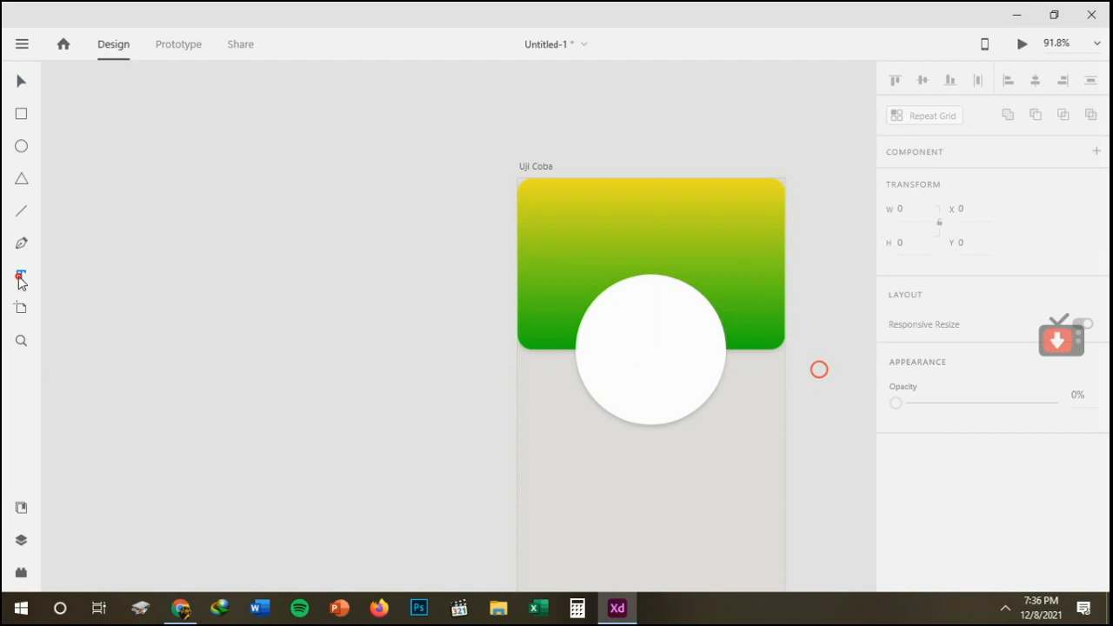
{"action": "left_click", "coordinate": [546, 230]}
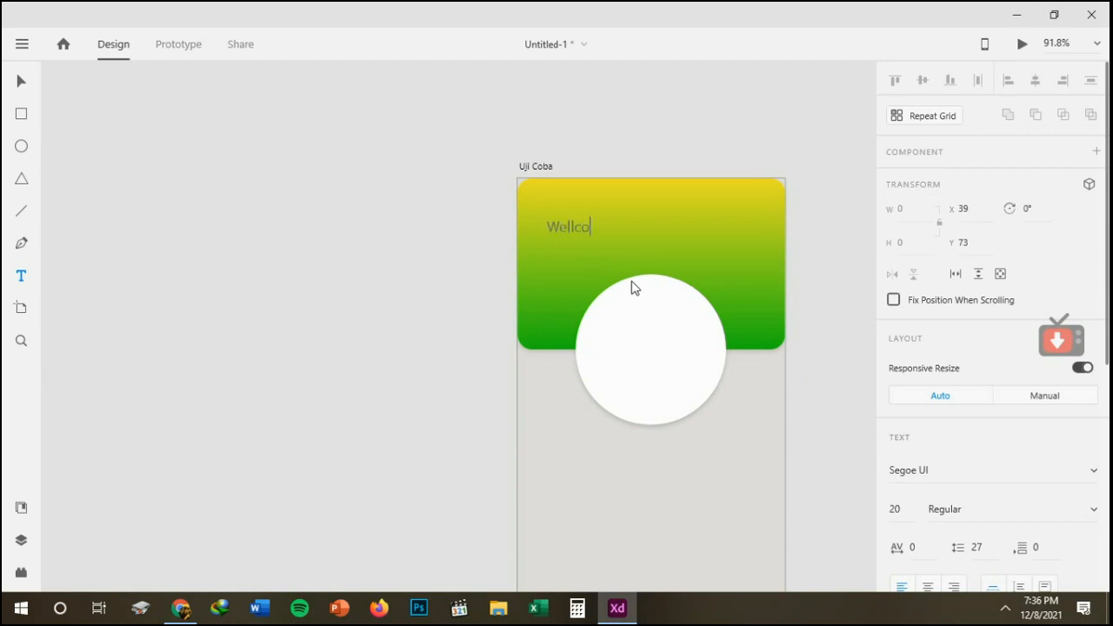
Change the font of the whole "Wellcome" text to Segoe Print.
{"action": "key", "text": "ctrl+a"}
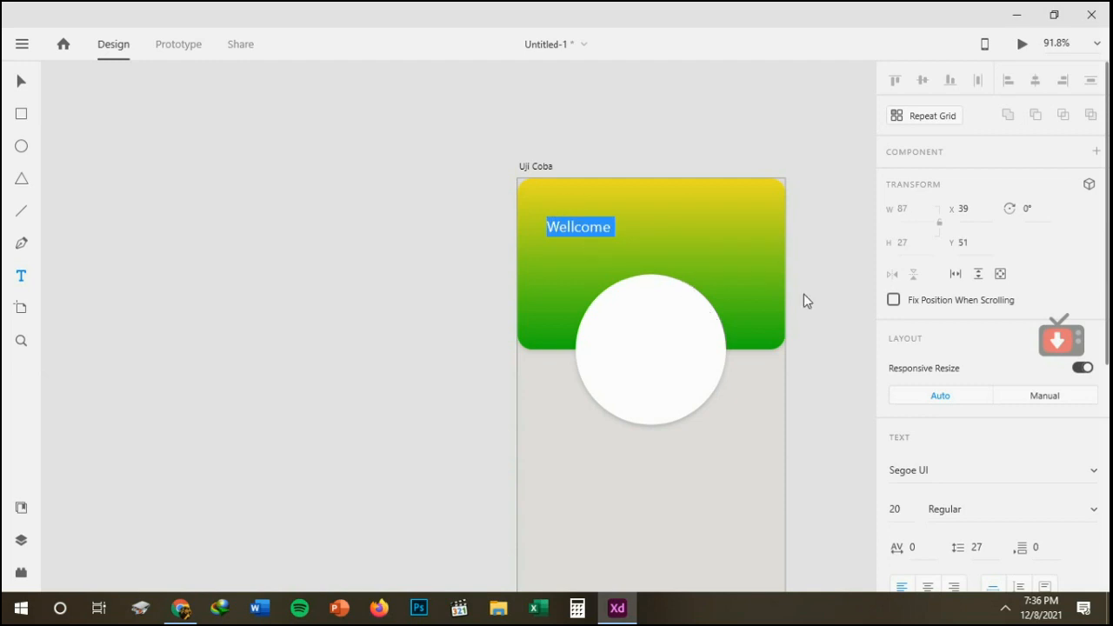
{"action": "scroll", "coordinate": [991, 348], "scroll_direction": "down", "scroll_amount": 3}
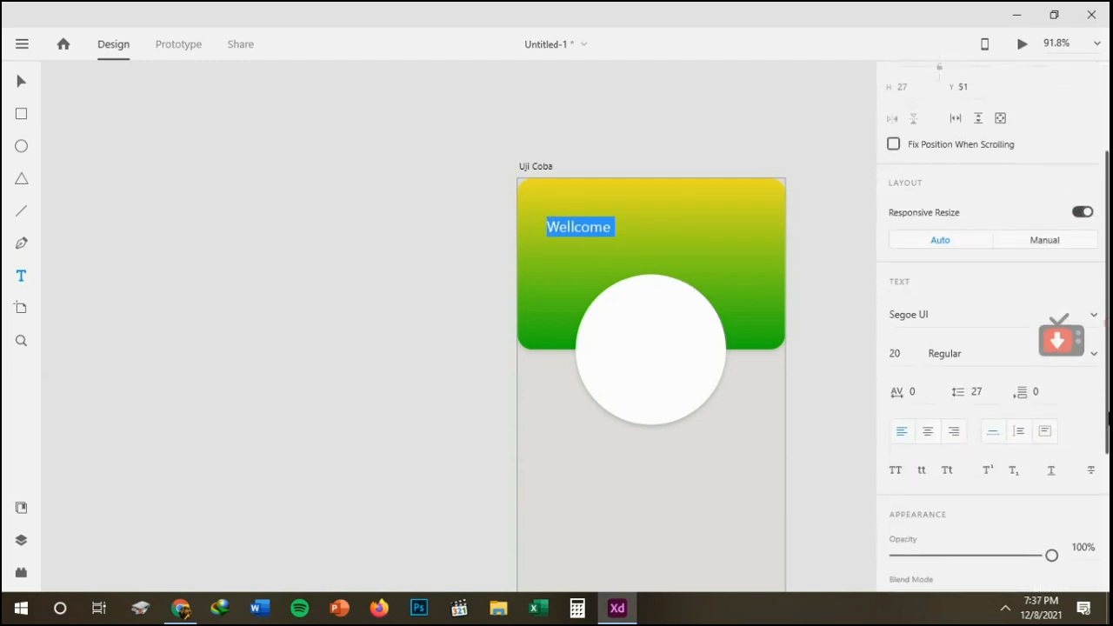
{"action": "left_click", "coordinate": [940, 319]}
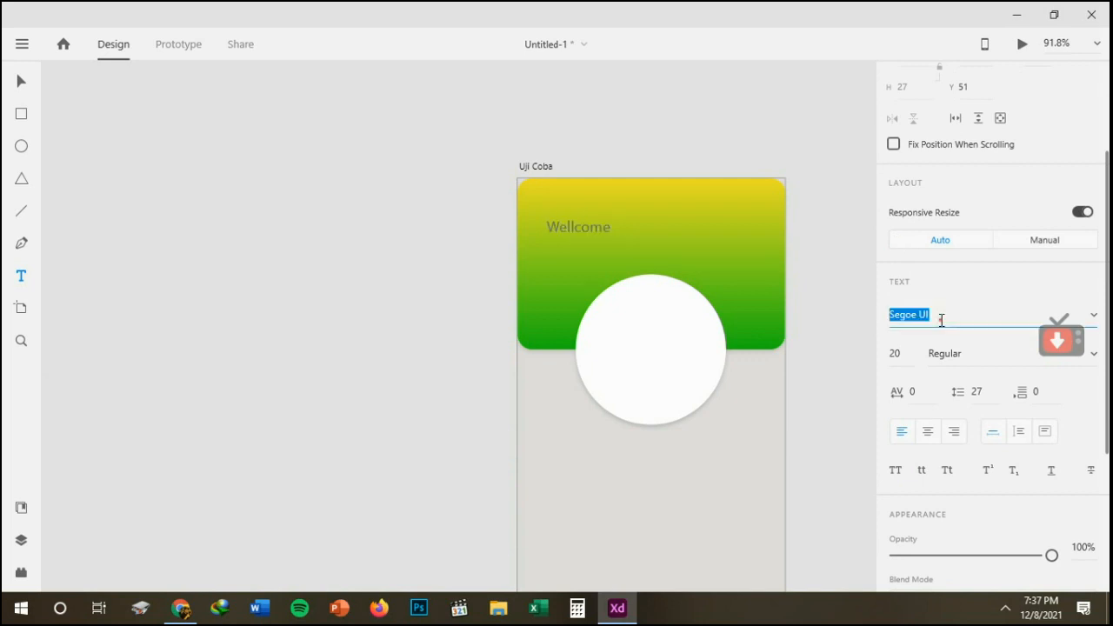
{"action": "left_click_drag", "start_coordinate": [1060, 341], "coordinate": [73, 574]}
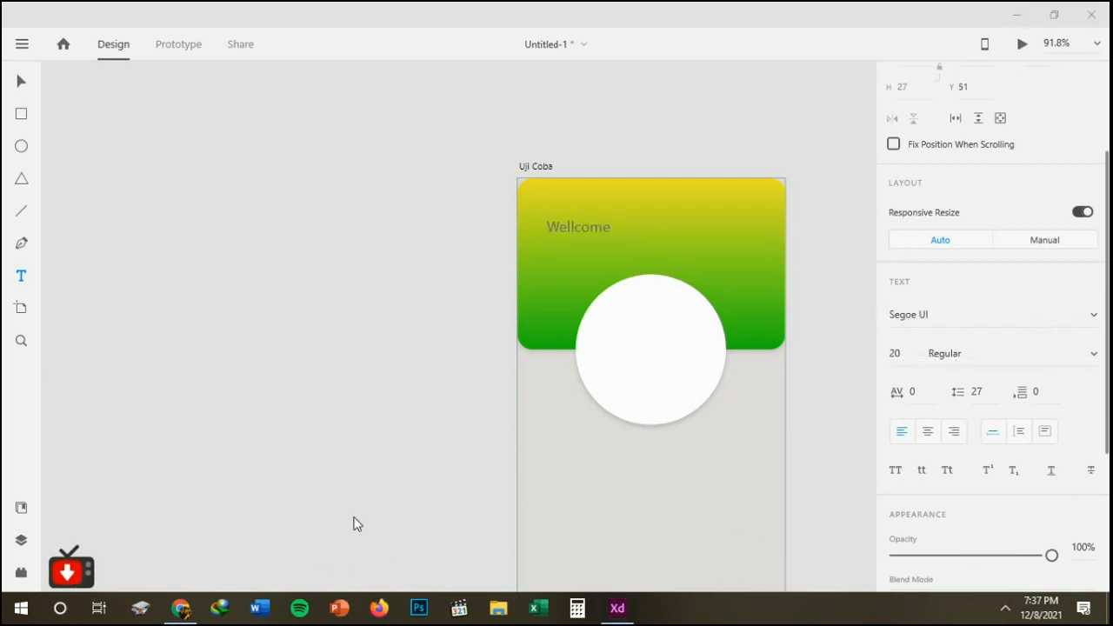
{"action": "left_click", "coordinate": [929, 314]}
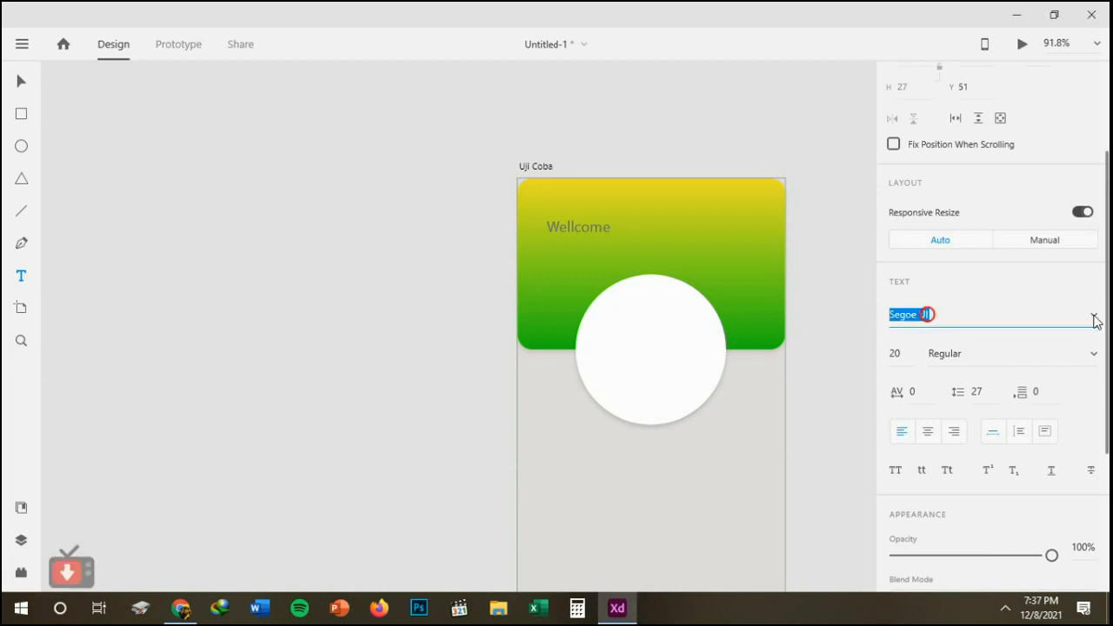
{"action": "left_click", "coordinate": [1094, 318]}
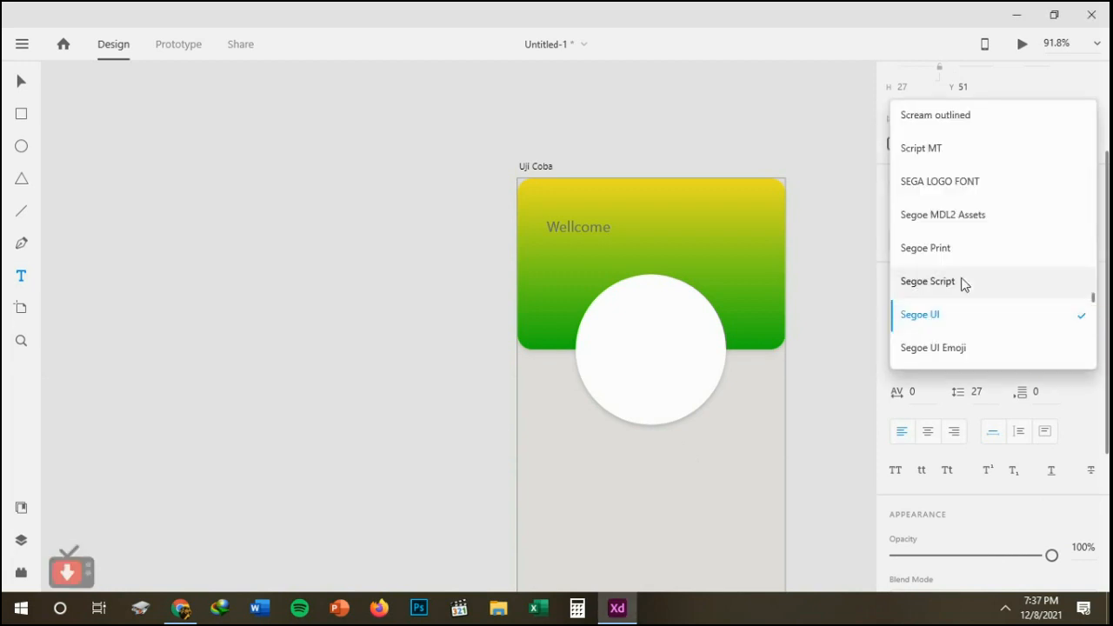
{"action": "left_click", "coordinate": [950, 250]}
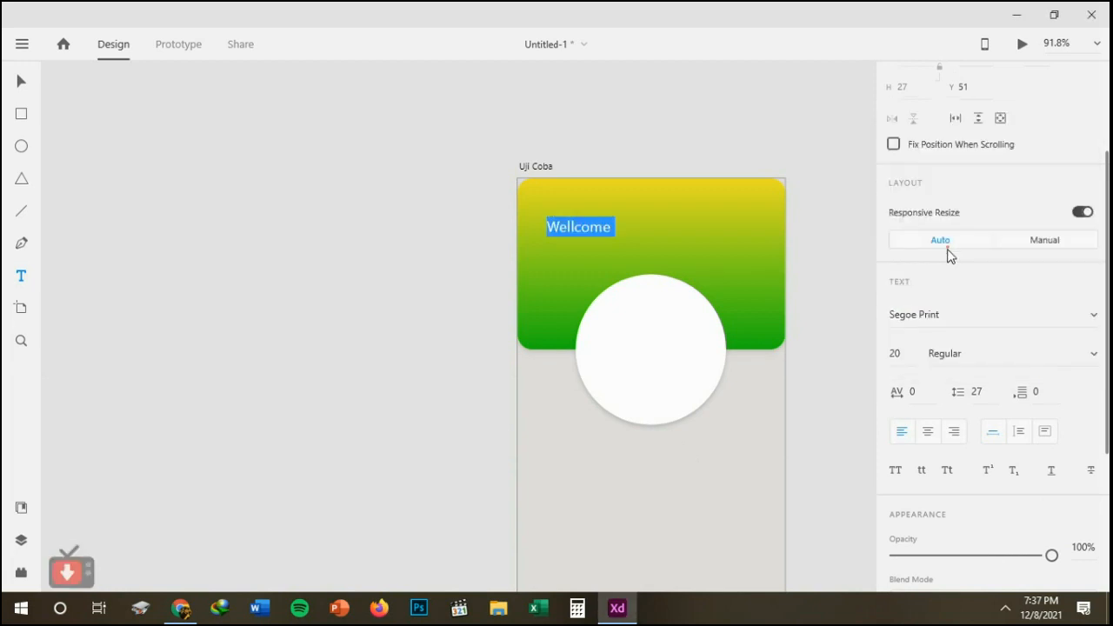
Try successive fonts on the "Wellcome" text and settle on SF Cartoonist Hand.
{"action": "left_click", "coordinate": [952, 315]}
{"action": "key", "text": "Down"}
{"action": "key", "text": "Down"}
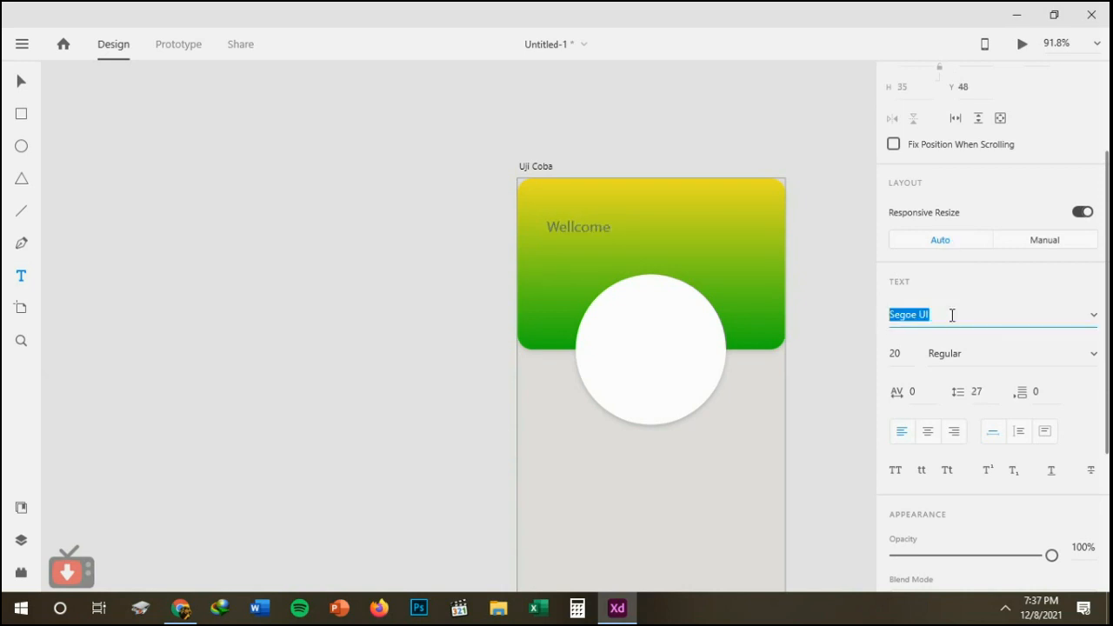
{"action": "key", "text": "Down"}
{"action": "key", "text": "Down"}
{"action": "key", "text": "Down"}
{"action": "key", "text": "Down"}
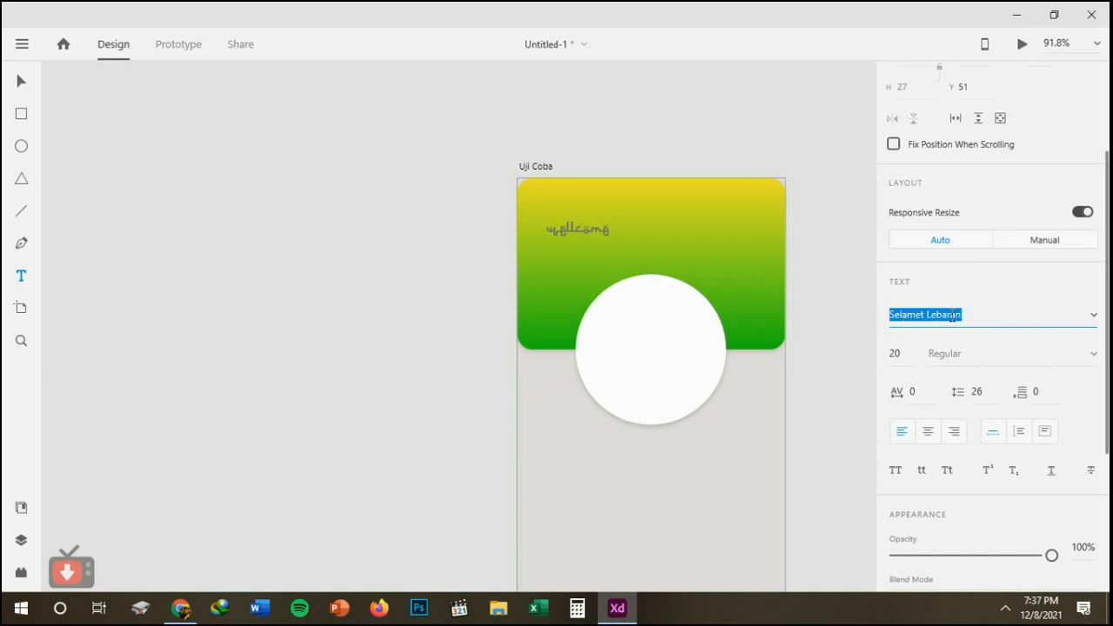
{"action": "key", "text": "Down"}
{"action": "key", "text": "Down"}
{"action": "key", "text": "Down"}
{"action": "key", "text": "Down"}
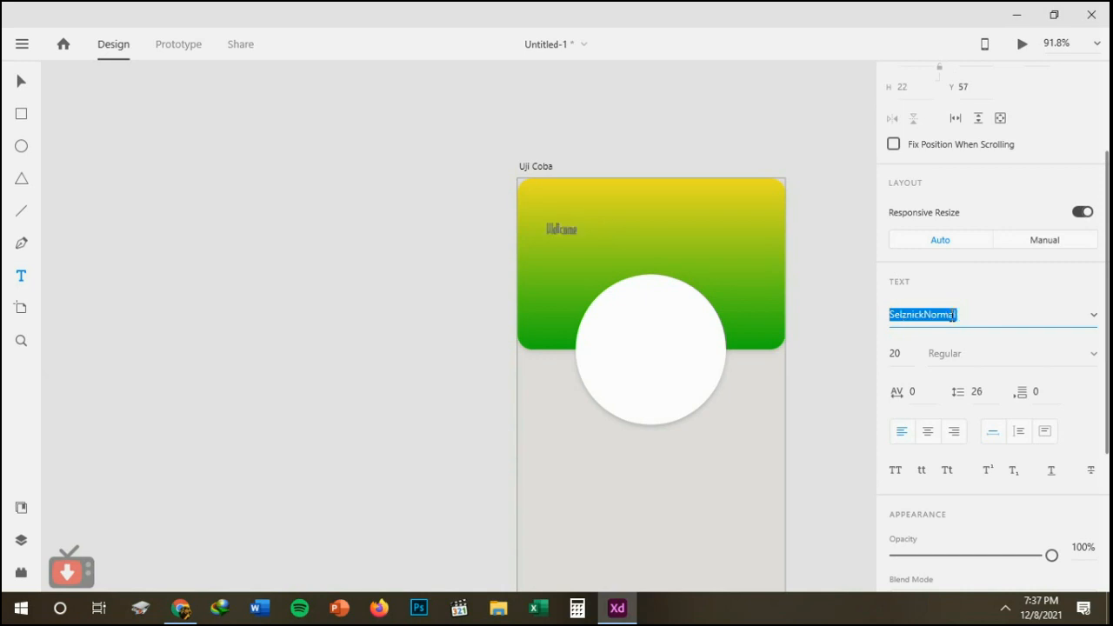
{"action": "key", "text": "Down"}
{"action": "key", "text": "Down"}
{"action": "key", "text": "Down"}
{"action": "key", "text": "Down"}
{"action": "key", "text": "Down"}
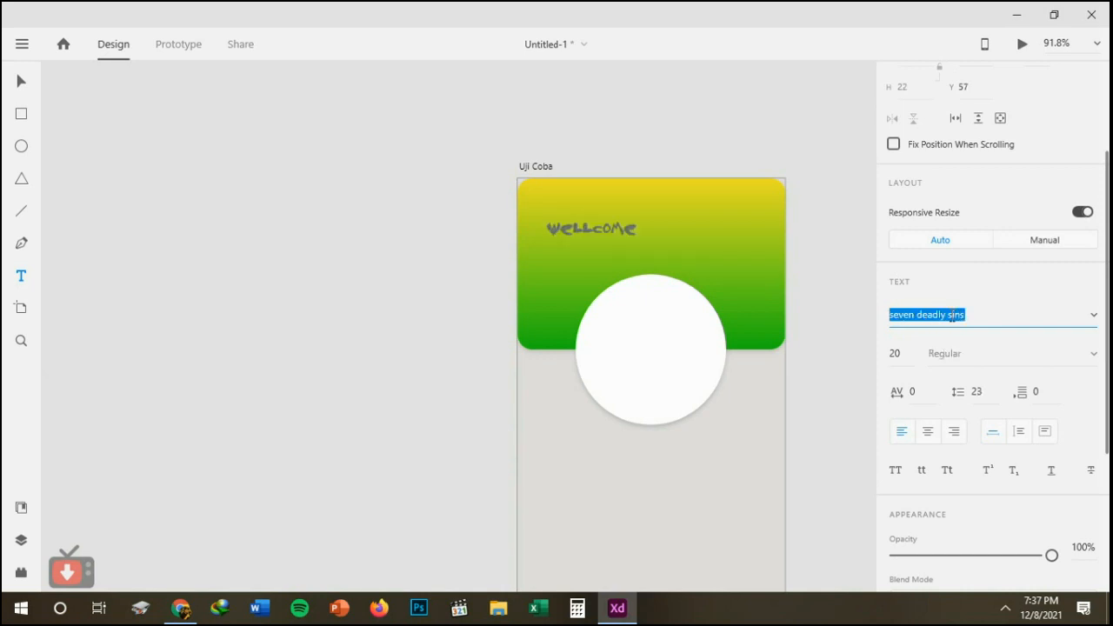
{"action": "key", "text": "Down"}
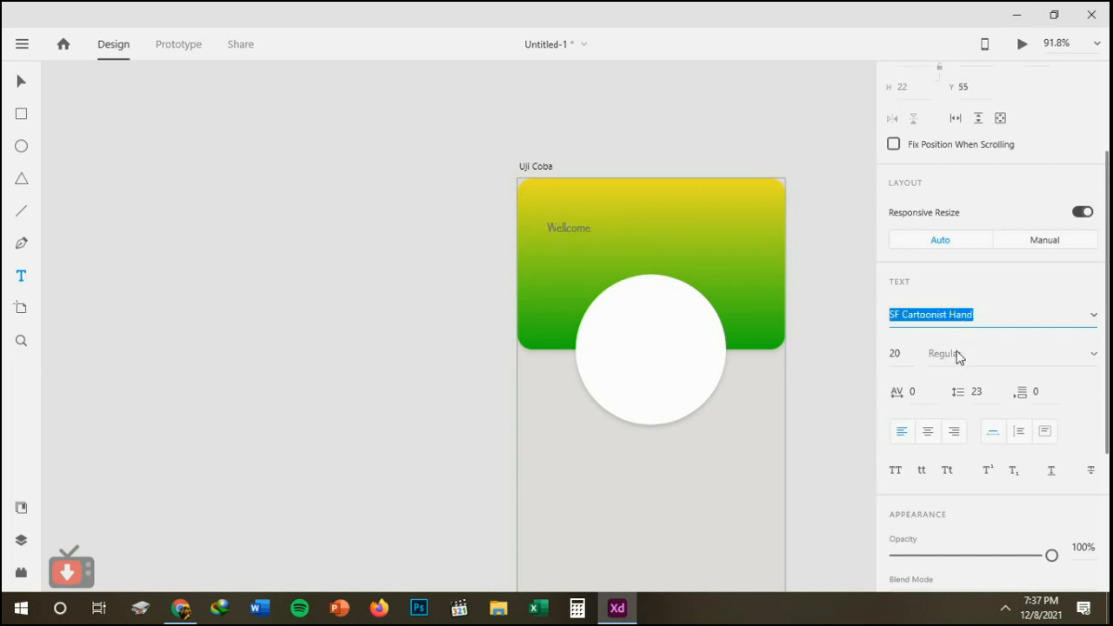
Set the "Wellcome" text's font size to 60 and its fill to off-white (#F3EEEE).
{"action": "left_click", "coordinate": [902, 352]}
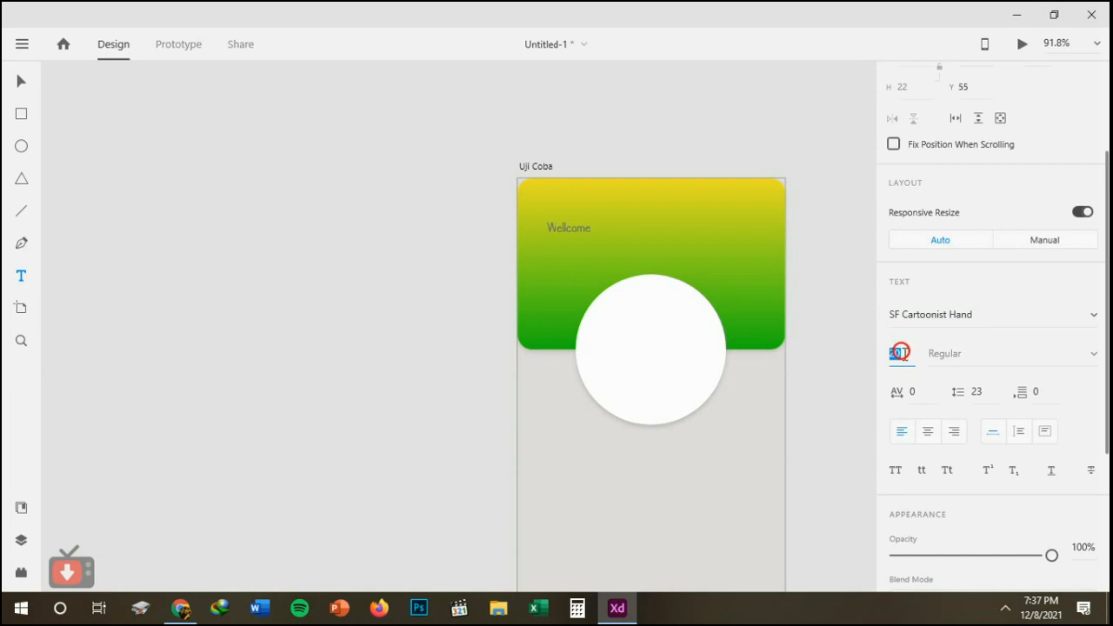
{"action": "key", "text": "Return"}
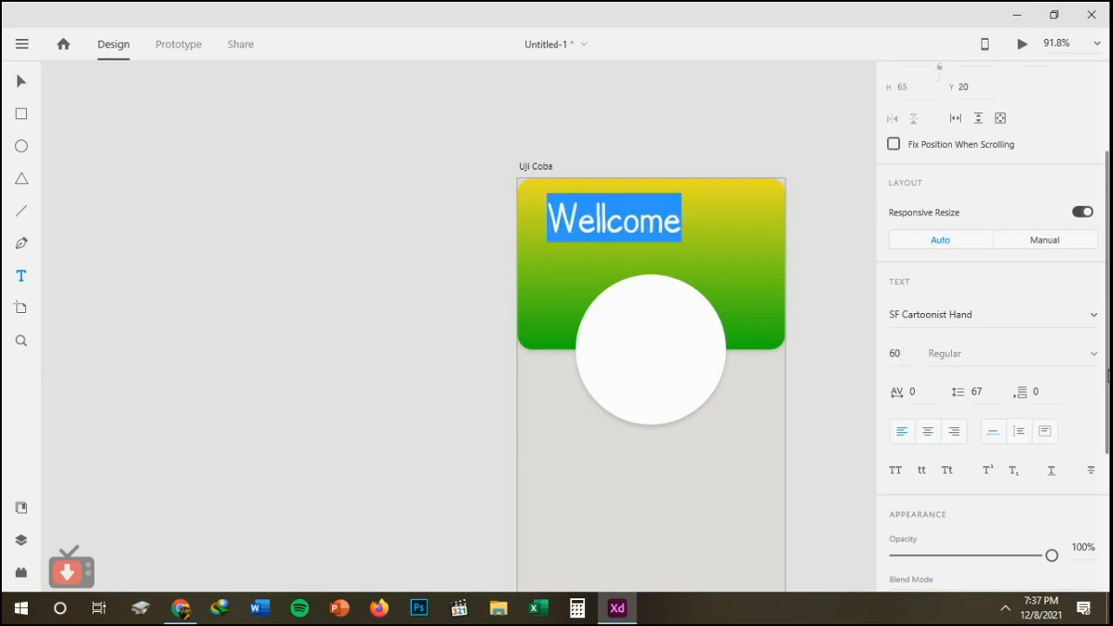
{"action": "scroll", "coordinate": [1107, 374], "scroll_direction": "down", "scroll_amount": 5}
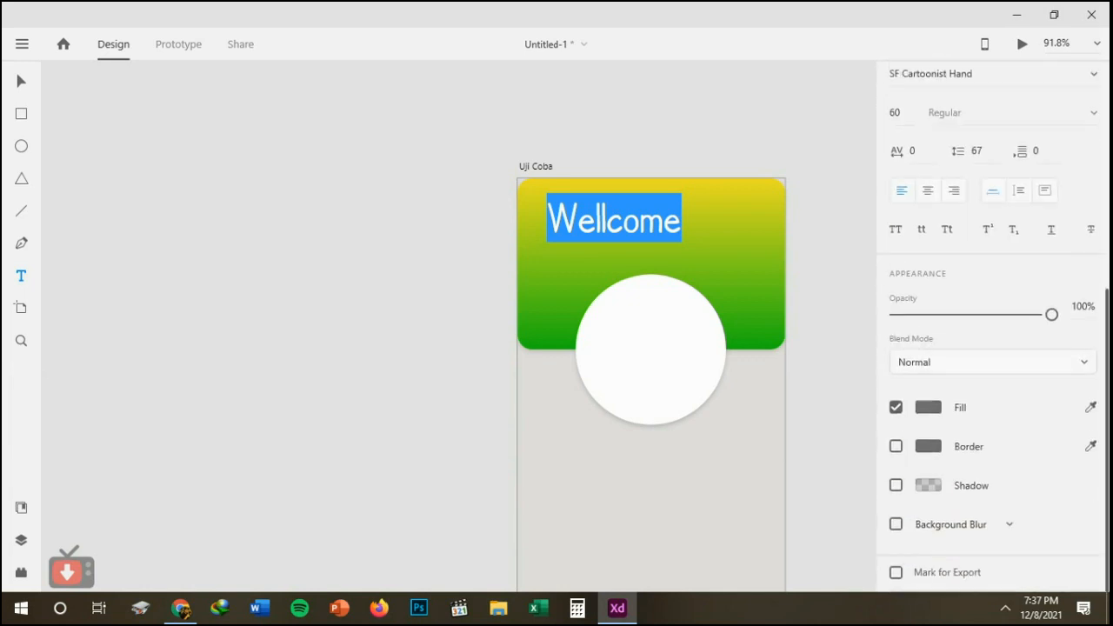
{"action": "left_click", "coordinate": [929, 408]}
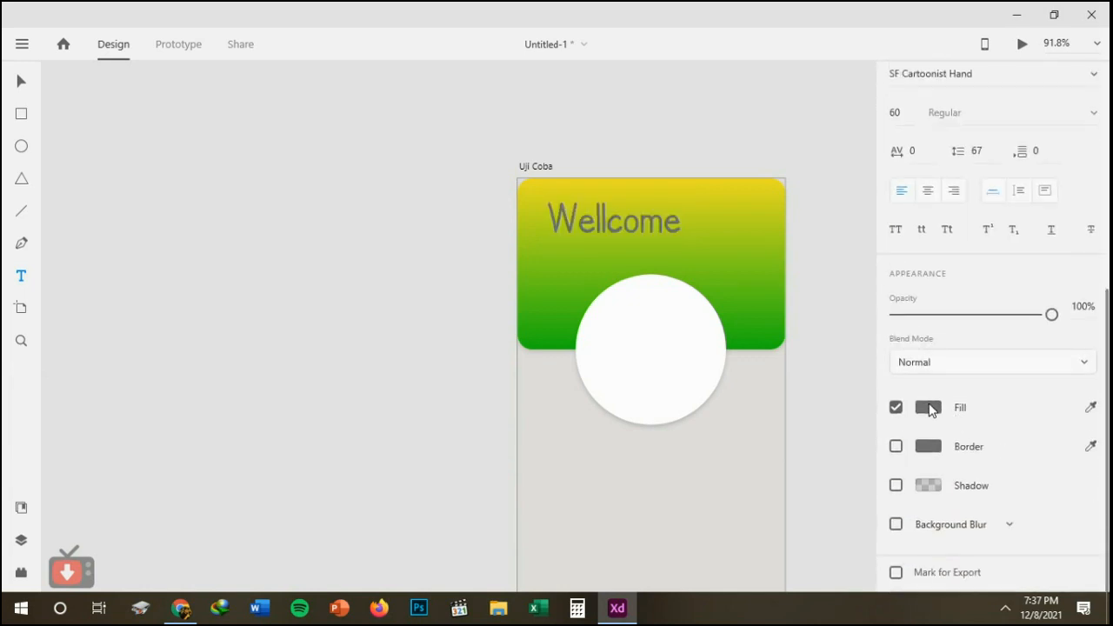
{"action": "left_click", "coordinate": [688, 311]}
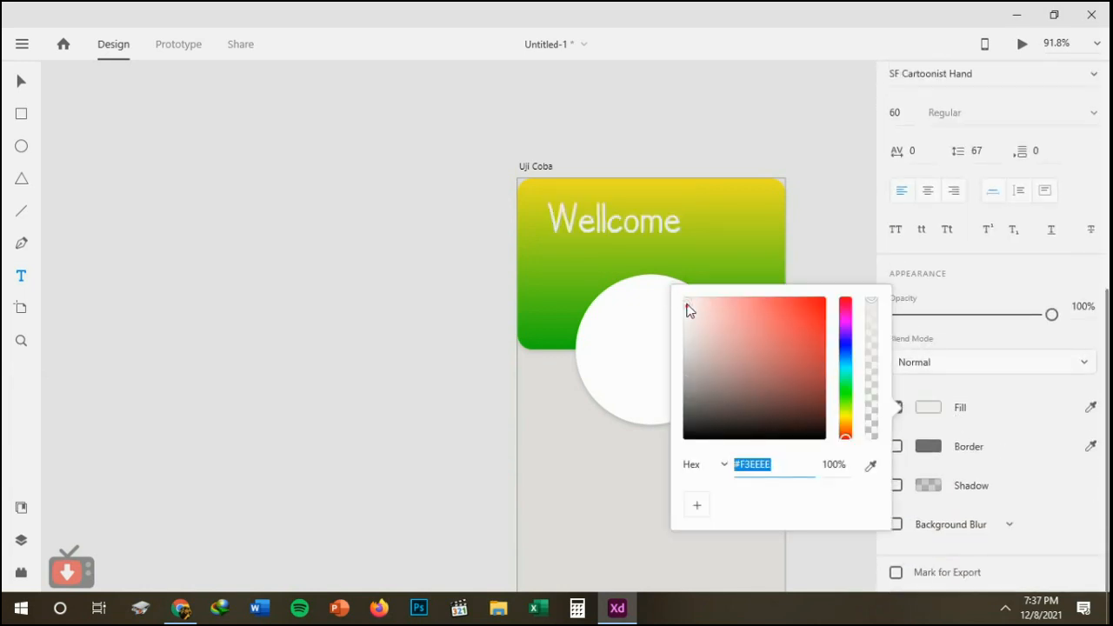
Move the "Wellcome" text just above the white circle and center it horizontally on the artboard.
{"action": "left_click", "coordinate": [22, 82]}
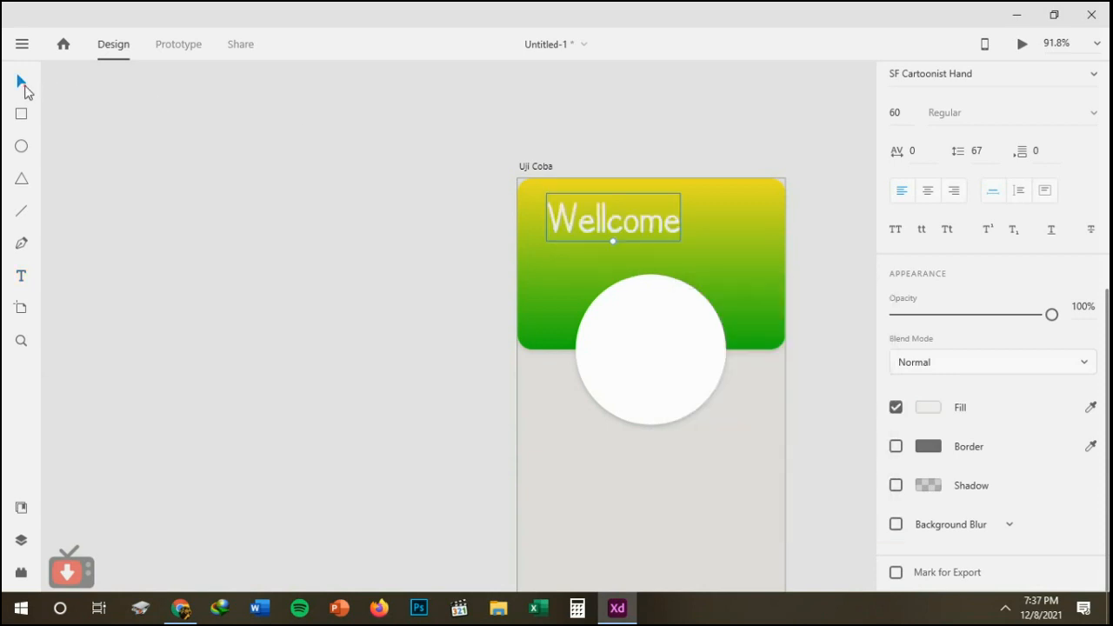
{"action": "left_click_drag", "start_coordinate": [597, 218], "coordinate": [631, 250]}
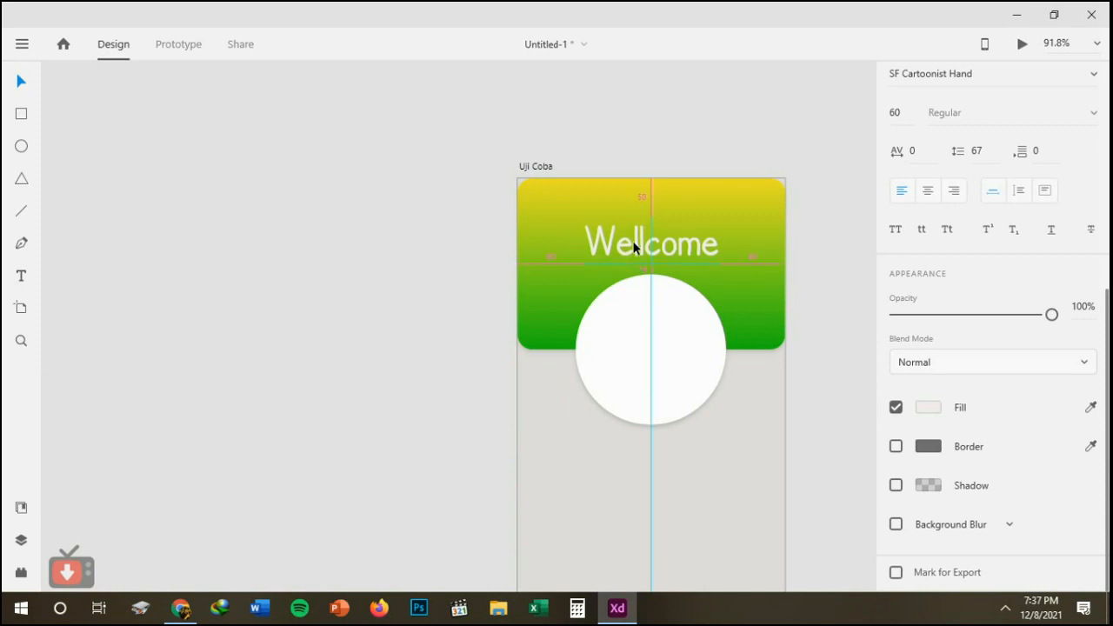
{"action": "left_click_drag", "start_coordinate": [634, 248], "coordinate": [634, 248]}
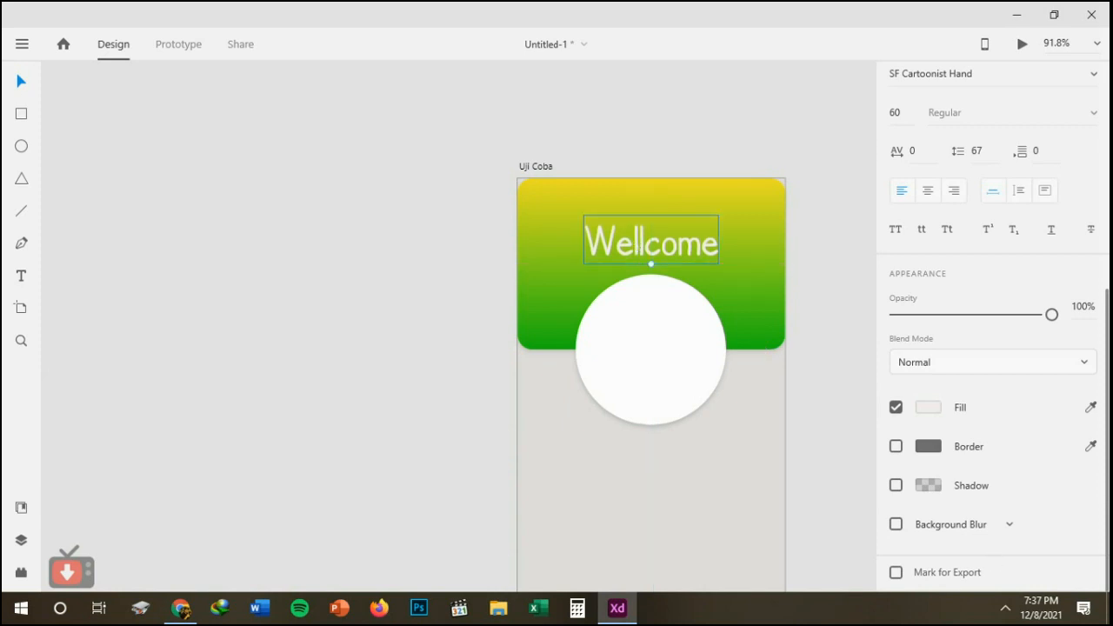
Try Background Blur and a reduced amount of Object Blur on the "Wellcome" text.
{"action": "left_click", "coordinate": [896, 525]}
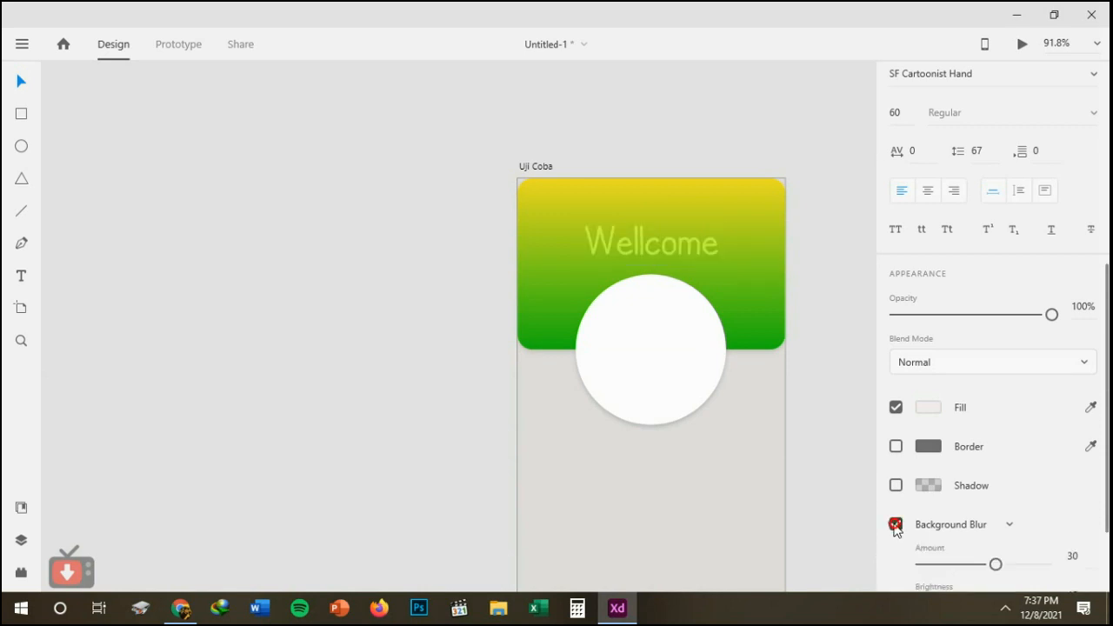
{"action": "left_click", "coordinate": [895, 525]}
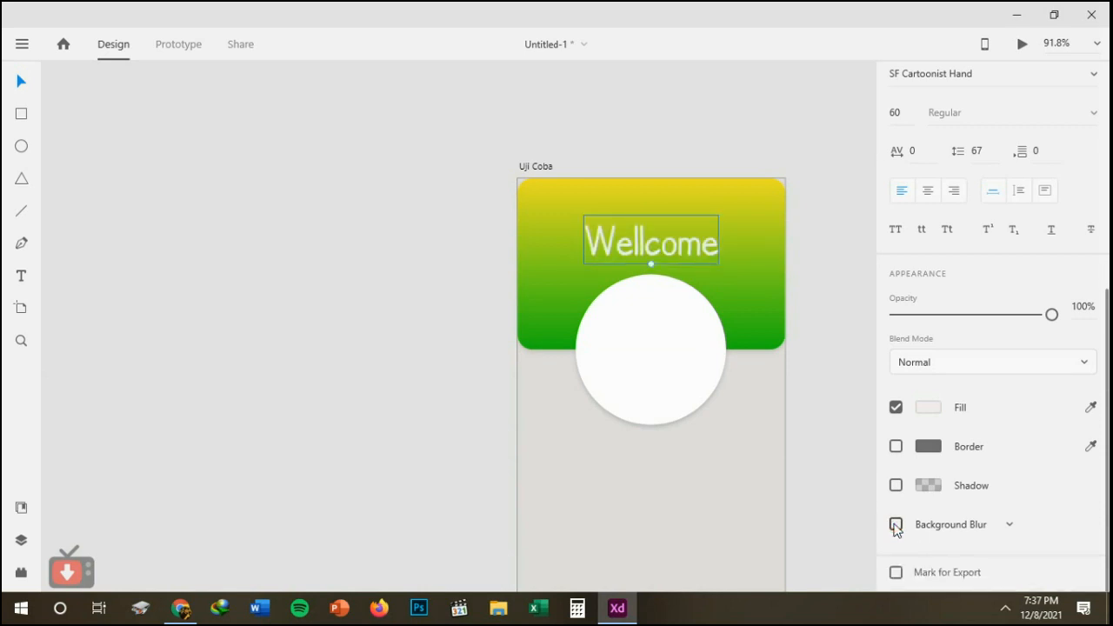
{"action": "left_click", "coordinate": [991, 528]}
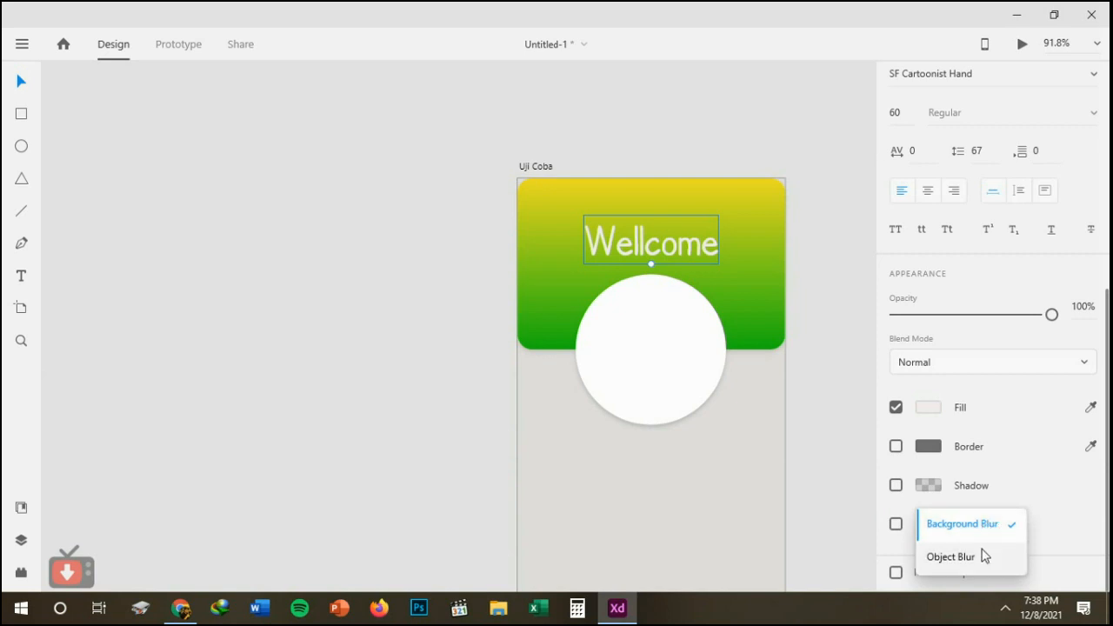
{"action": "left_click", "coordinate": [978, 558]}
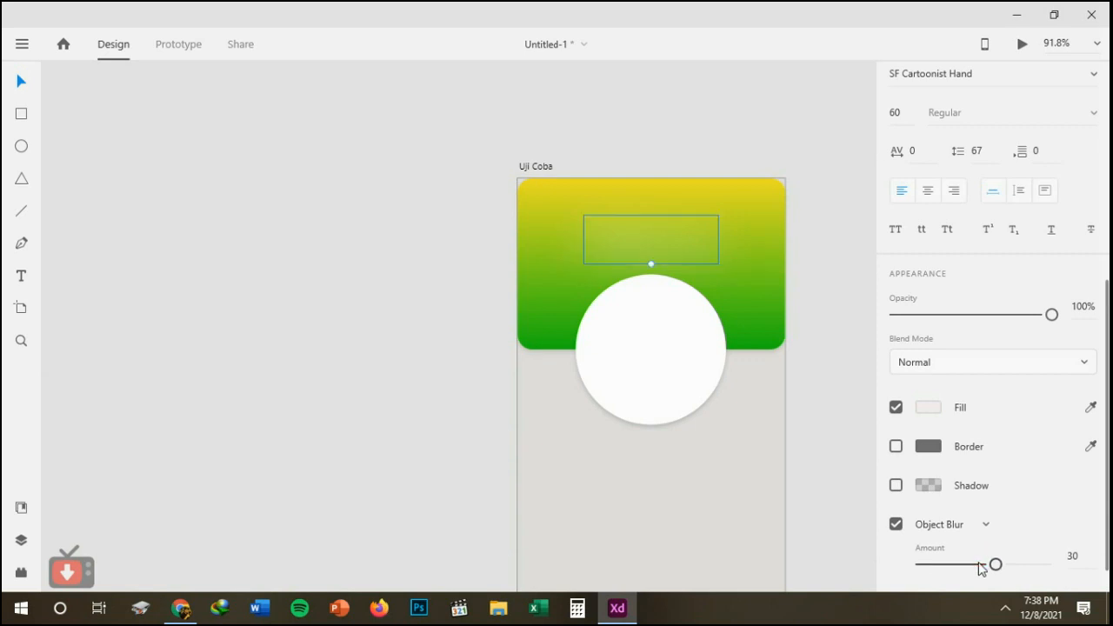
{"action": "left_click_drag", "start_coordinate": [995, 566], "coordinate": [895, 548]}
{"action": "left_click", "coordinate": [896, 524]}
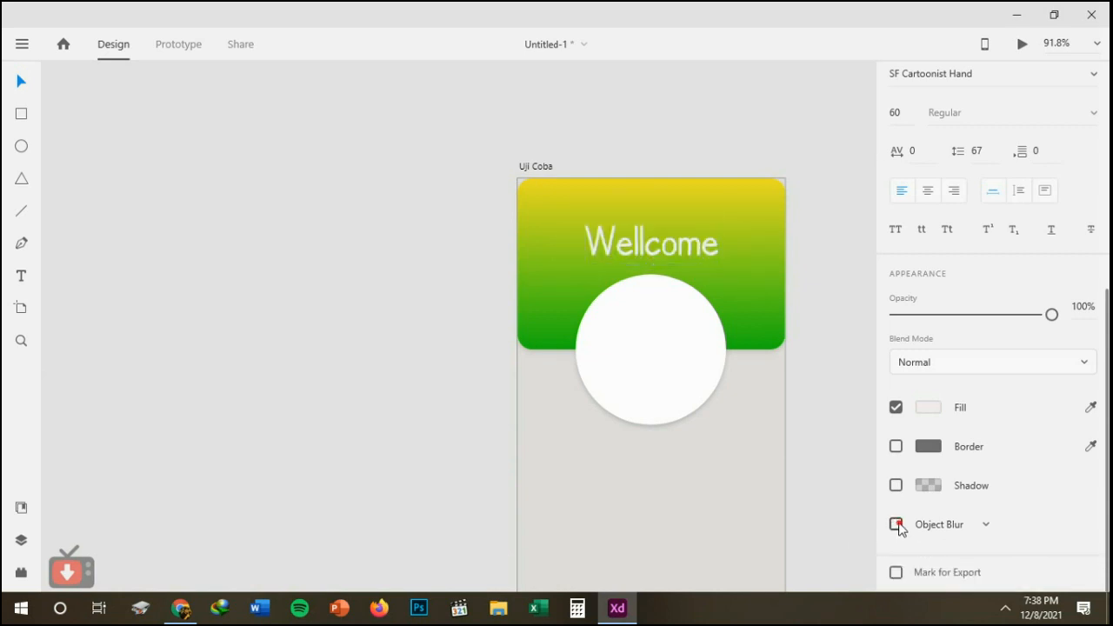
Turn on the shadow of the "Wellcome" text.
{"action": "left_click_drag", "start_coordinate": [647, 244], "coordinate": [648, 244]}
{"action": "left_click", "coordinate": [897, 485]}
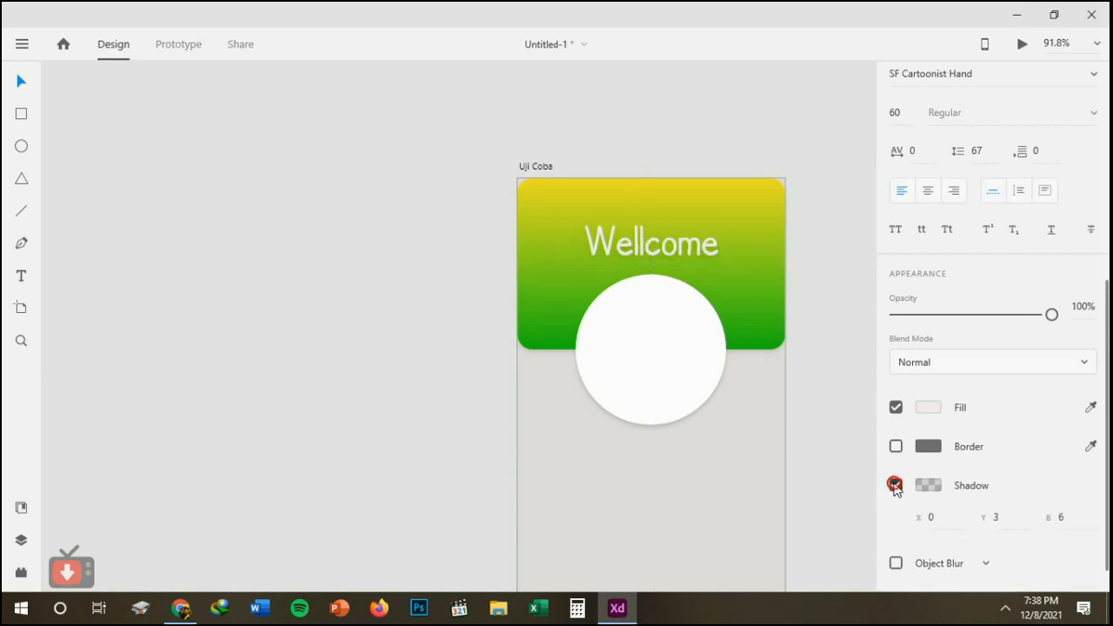
{"action": "left_click_drag", "start_coordinate": [649, 253], "coordinate": [648, 253]}
{"action": "mouse_move", "coordinate": [1108, 312]}
{"action": "left_mouse_down"}
{"action": "mouse_move", "coordinate": [1108, 330]}
{"action": "mouse_move", "coordinate": [1109, 298]}
{"action": "left_mouse_up"}
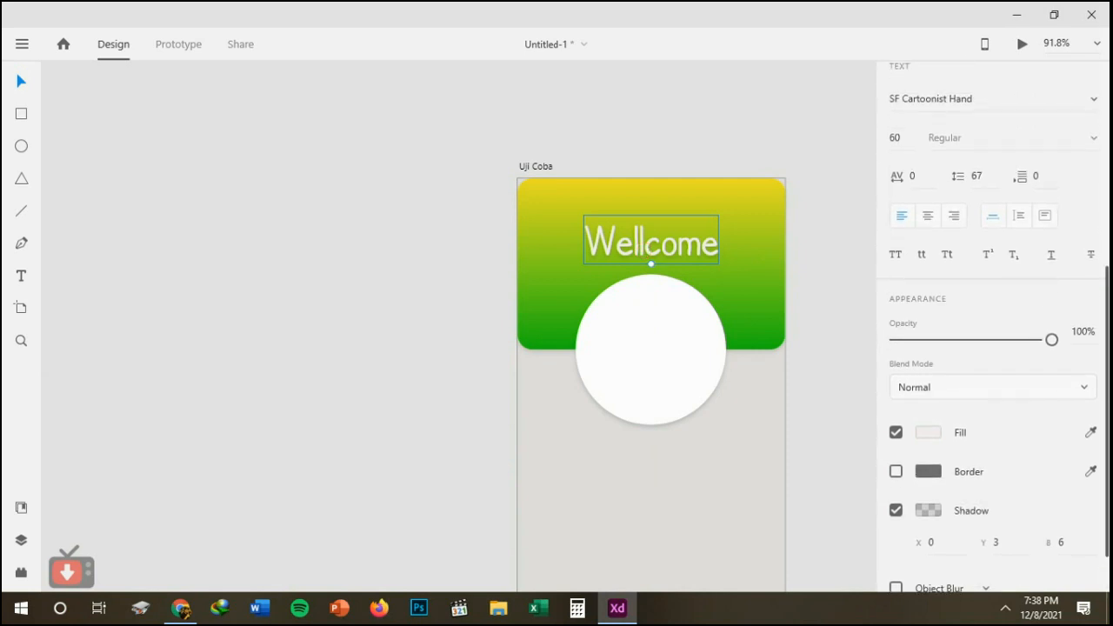
Give the gradient rectangle a separate radius for each corner and set both upper corners to 0.
{"action": "left_click", "coordinate": [743, 207]}
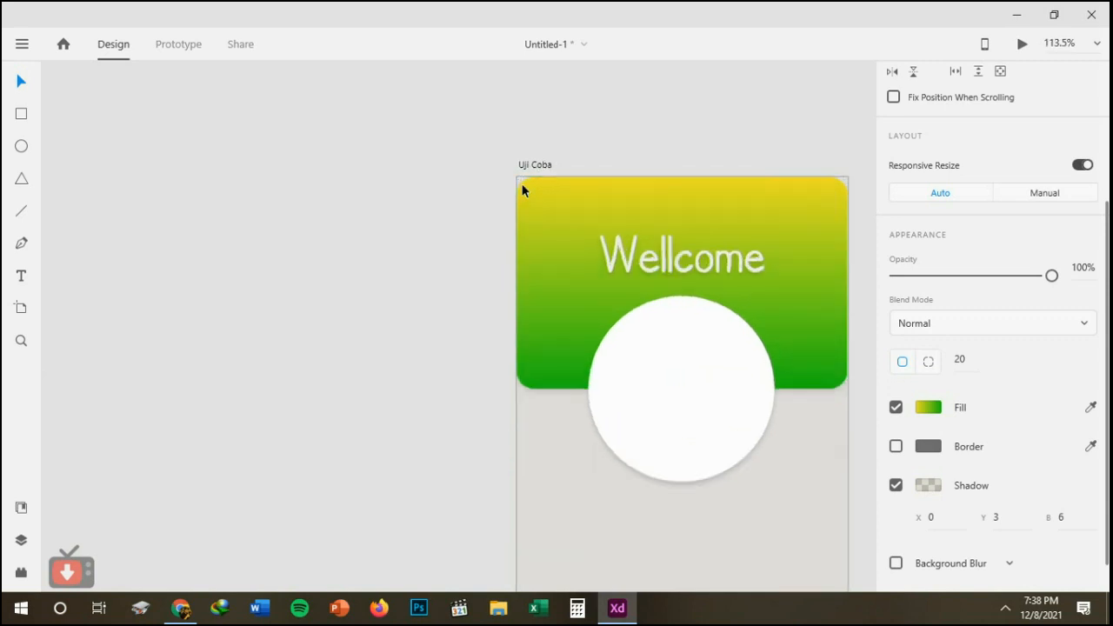
{"action": "scroll", "coordinate": [522, 190], "scroll_direction": "up", "scroll_amount": 5}
{"action": "scroll", "coordinate": [523, 190], "scroll_direction": "down", "scroll_amount": 4}
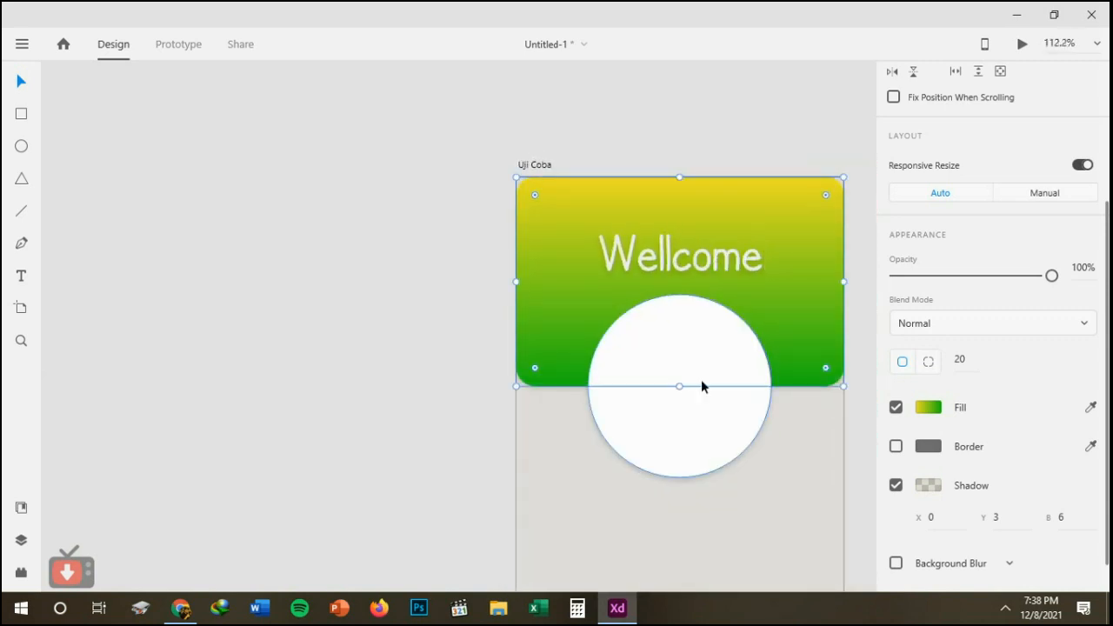
{"action": "left_click", "coordinate": [930, 361]}
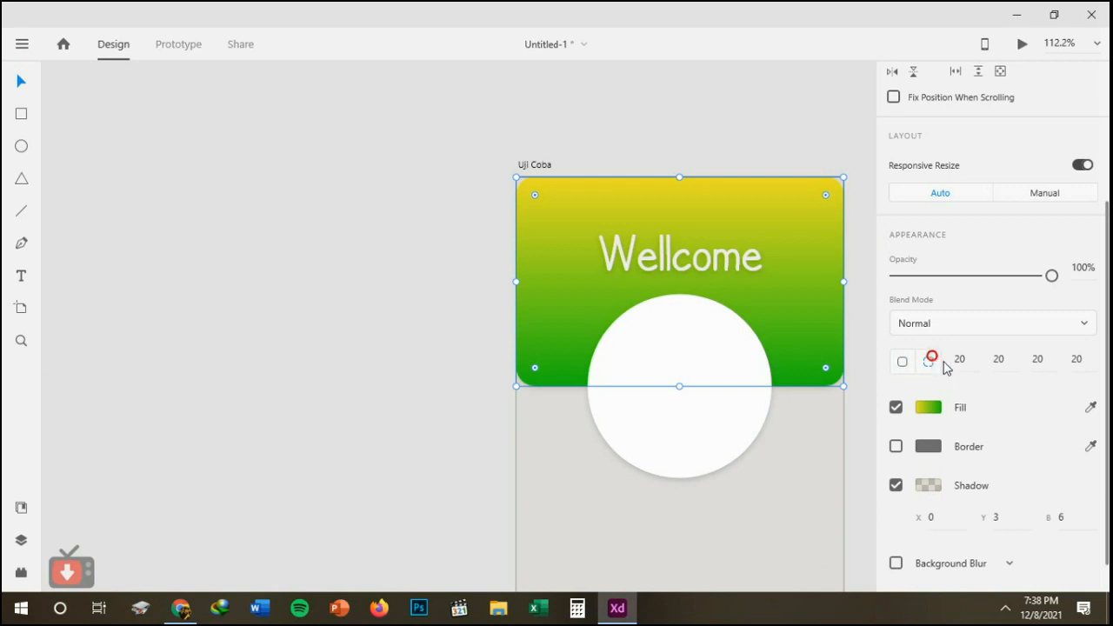
{"action": "left_click", "coordinate": [956, 361]}
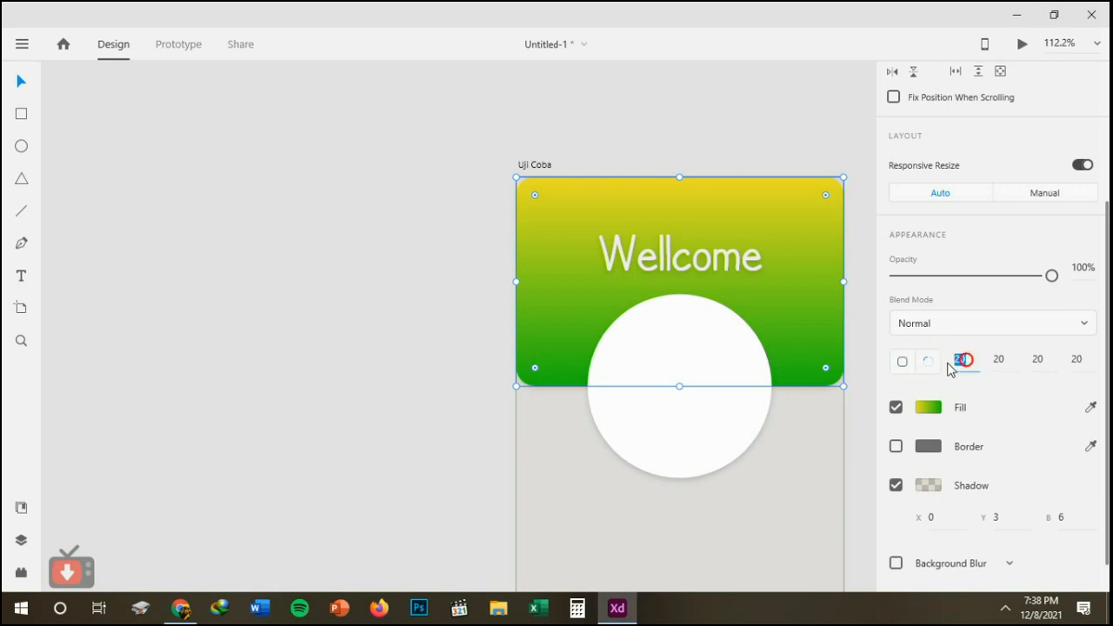
{"action": "type", "text": "0"}
{"action": "key", "text": "Return"}
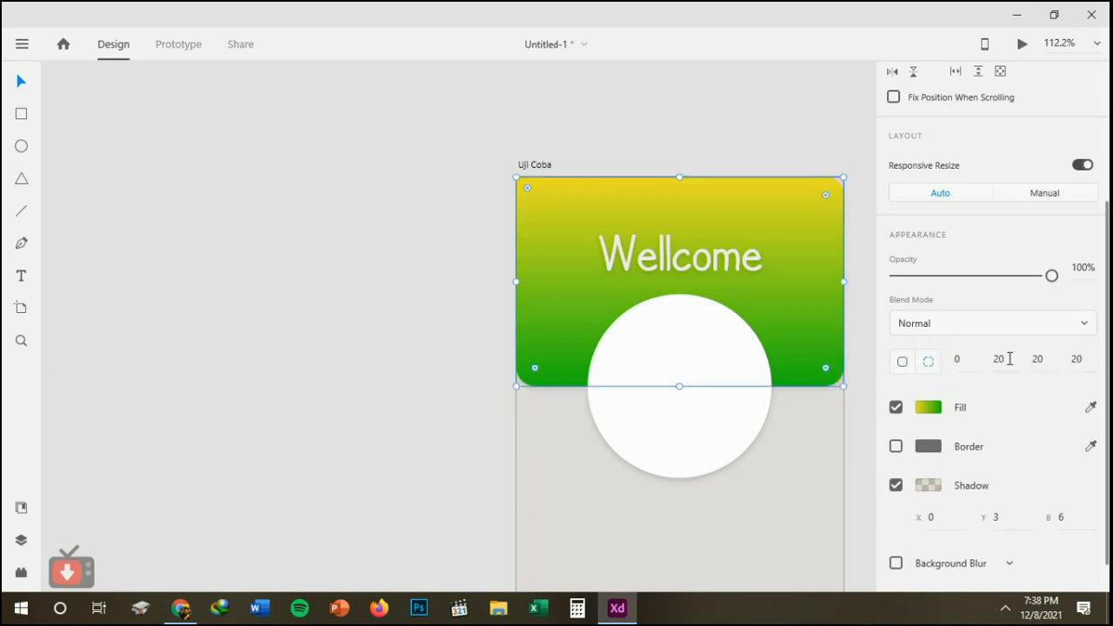
{"action": "left_click", "coordinate": [998, 359]}
{"action": "type", "text": "0"}
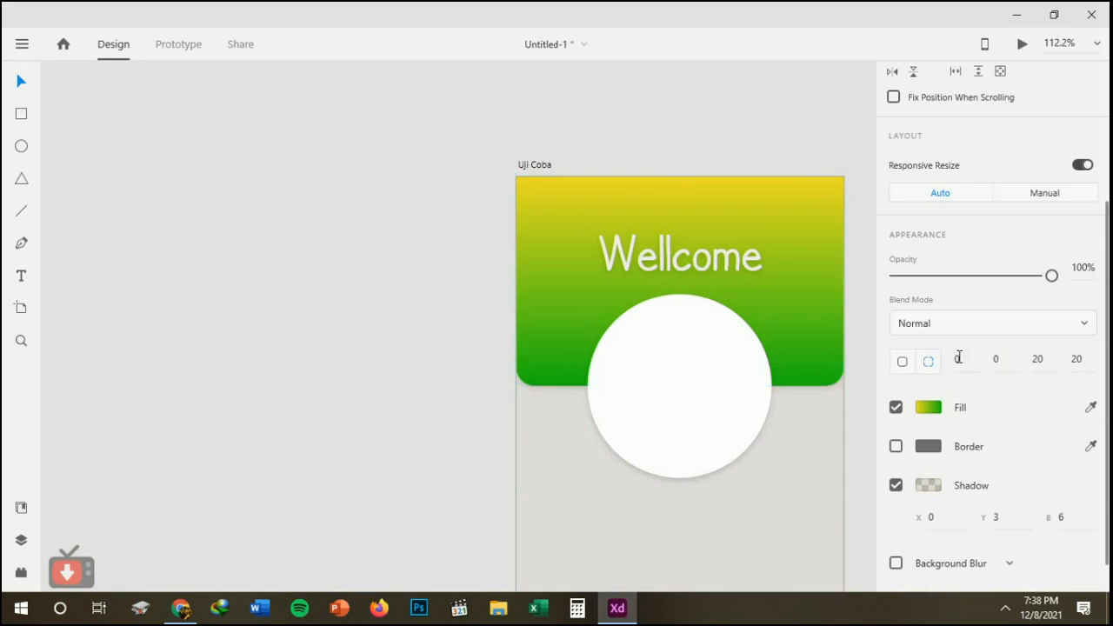
{"action": "key", "text": "Return"}
{"action": "left_click", "coordinate": [863, 366]}
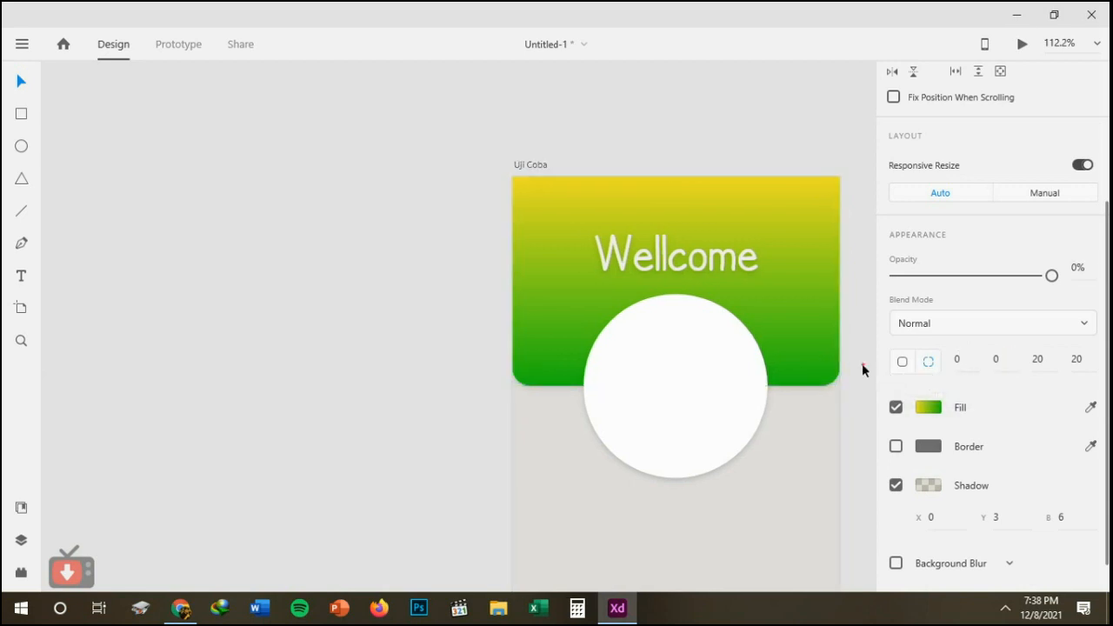
{"action": "scroll", "coordinate": [805, 349], "scroll_direction": "down", "scroll_amount": 1}
{"action": "scroll", "coordinate": [805, 349], "scroll_direction": "up", "scroll_amount": 5}
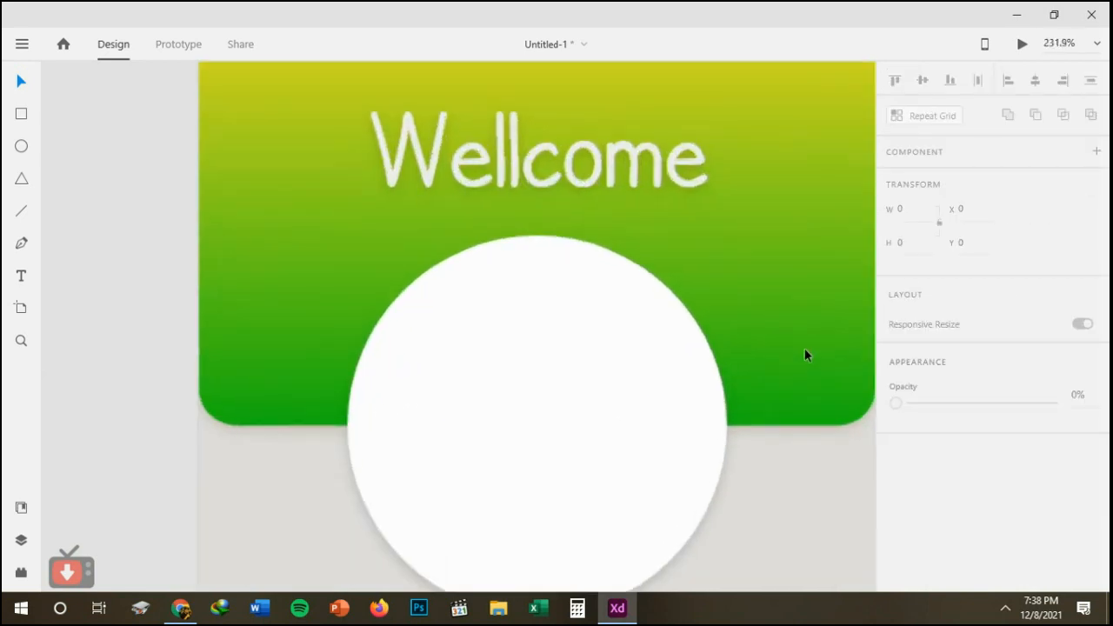
{"action": "scroll", "coordinate": [805, 349], "scroll_direction": "down", "scroll_amount": 4}
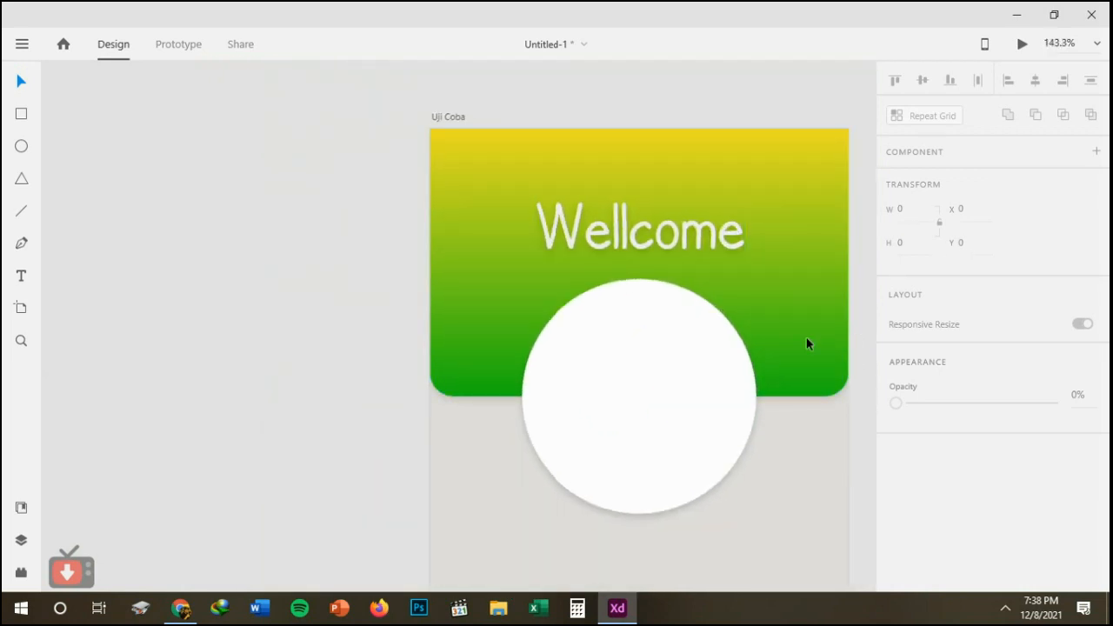
{"action": "scroll", "coordinate": [866, 371], "scroll_direction": "down", "scroll_amount": 3}
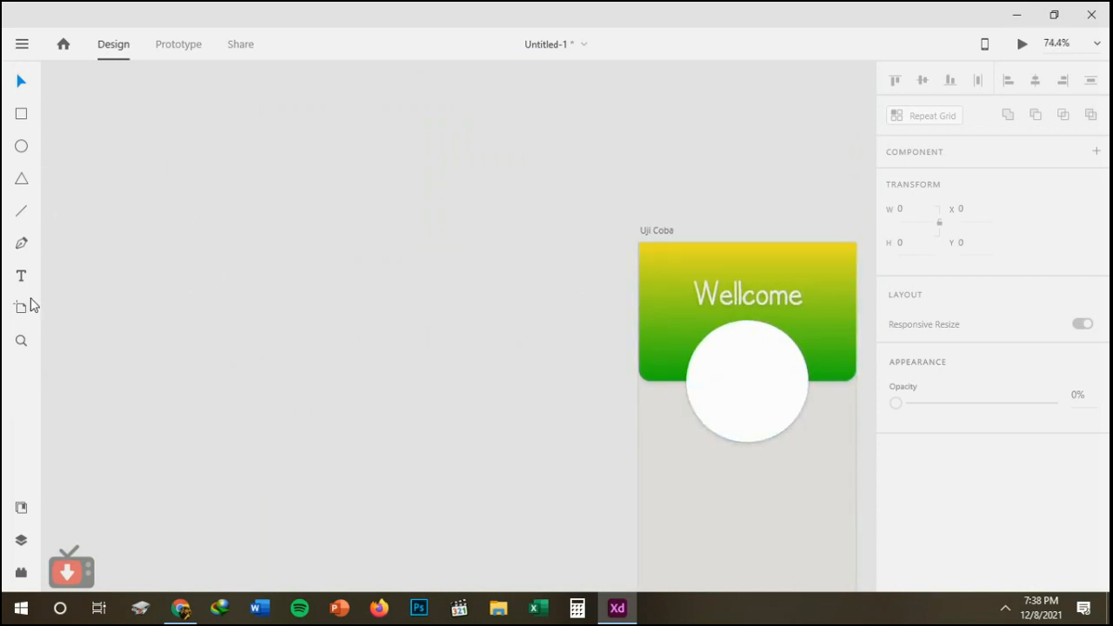
{"action": "left_click", "coordinate": [1005, 609]}
{"action": "right_click", "coordinate": [978, 576]}
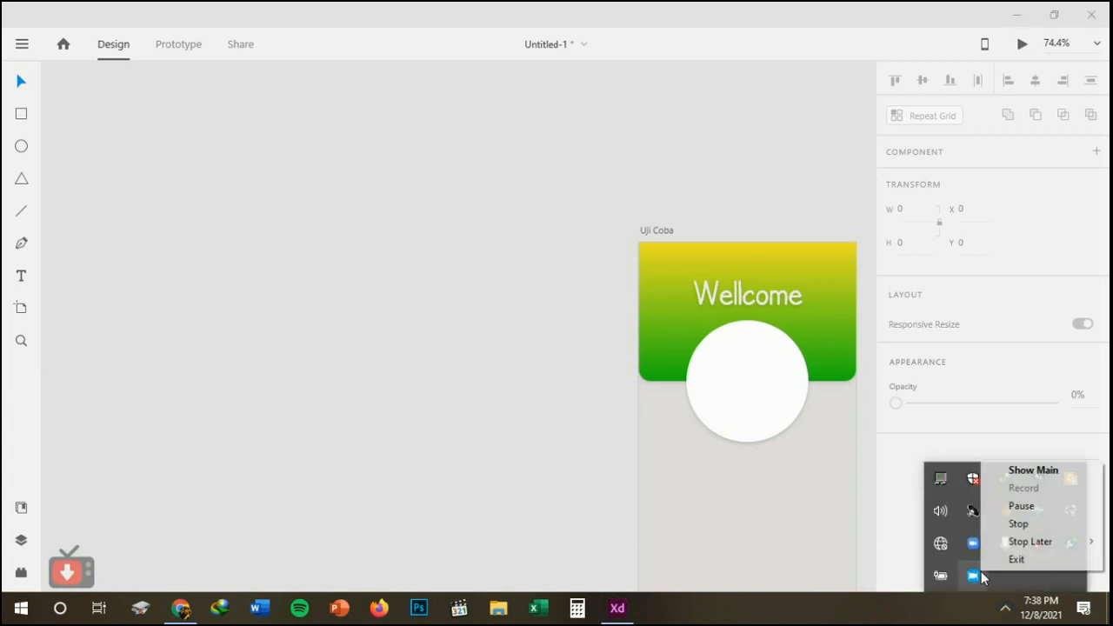
{"action": "left_click", "coordinate": [1008, 506]}
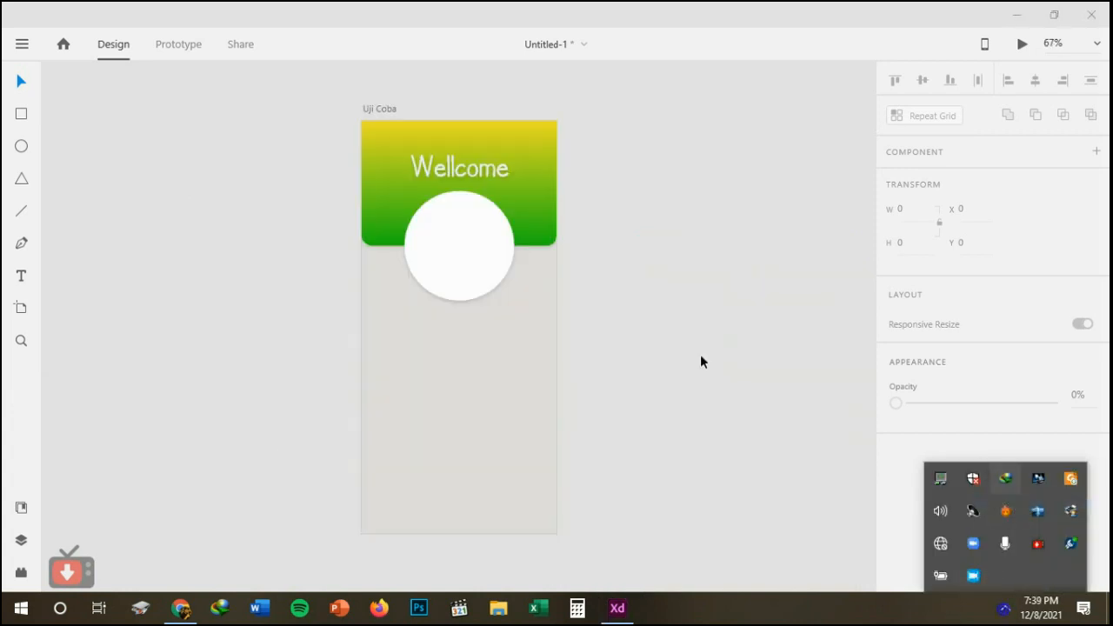
{"action": "left_click", "coordinate": [701, 356]}
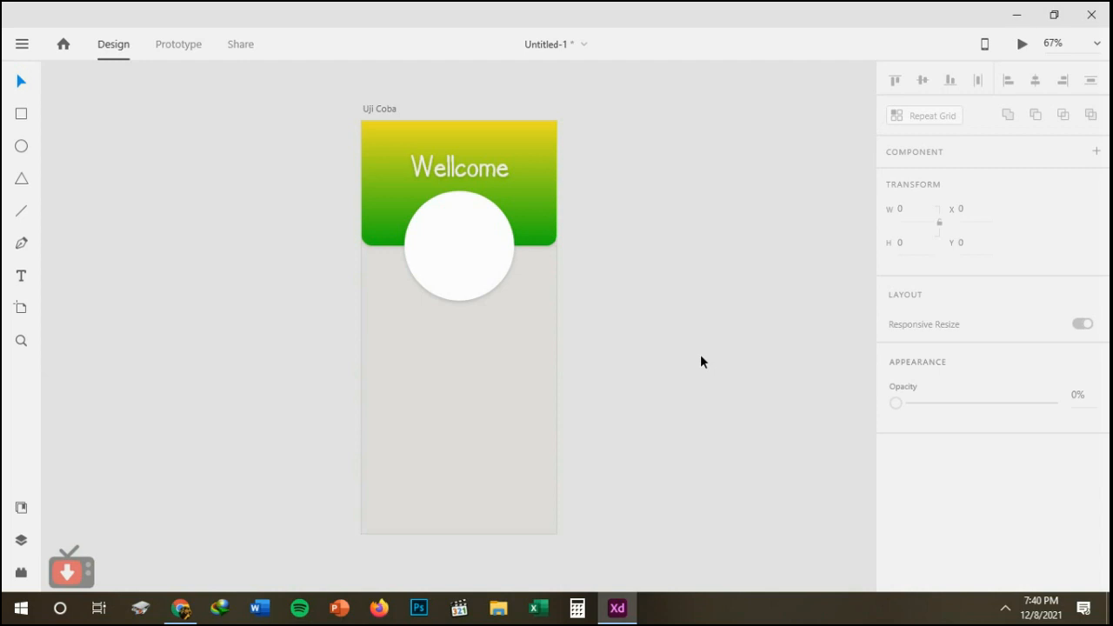
Fit the whole Uji Coba artboard in the view with Zoom to Fit All.
{"action": "scroll", "coordinate": [701, 361], "scroll_direction": "up", "scroll_amount": 5}
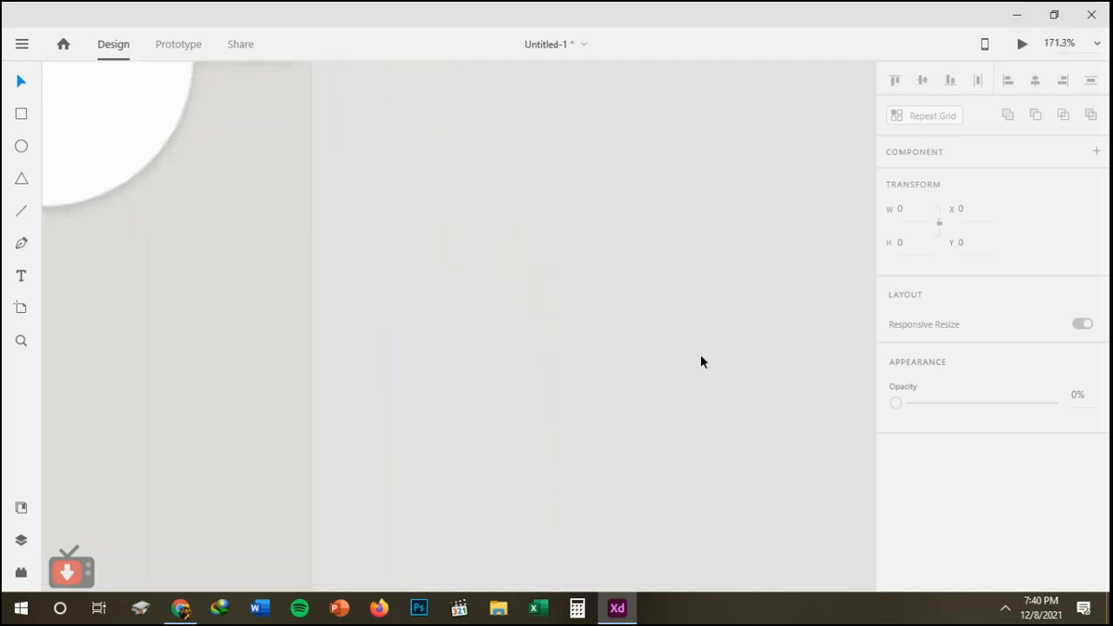
{"action": "left_click", "coordinate": [1100, 43]}
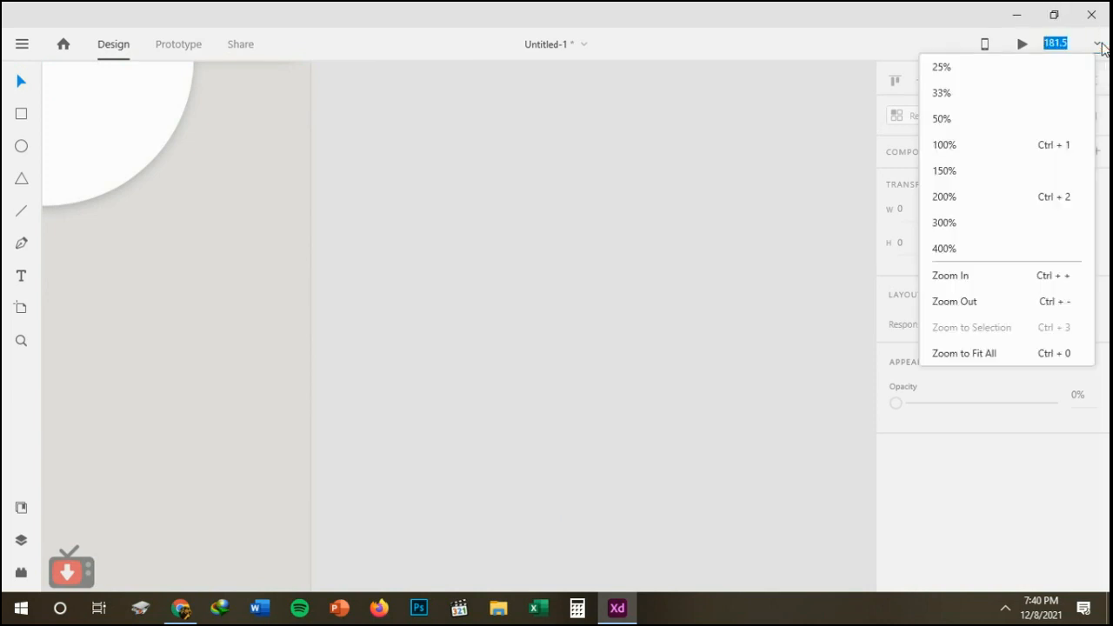
{"action": "left_click", "coordinate": [996, 351]}
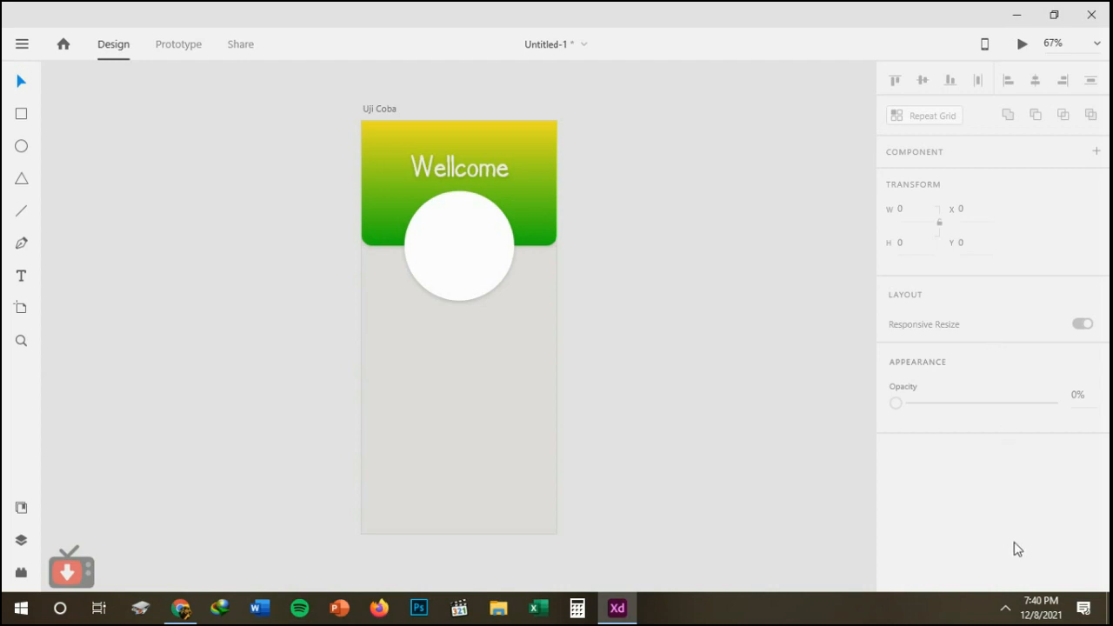
{"action": "left_click", "coordinate": [1006, 611]}
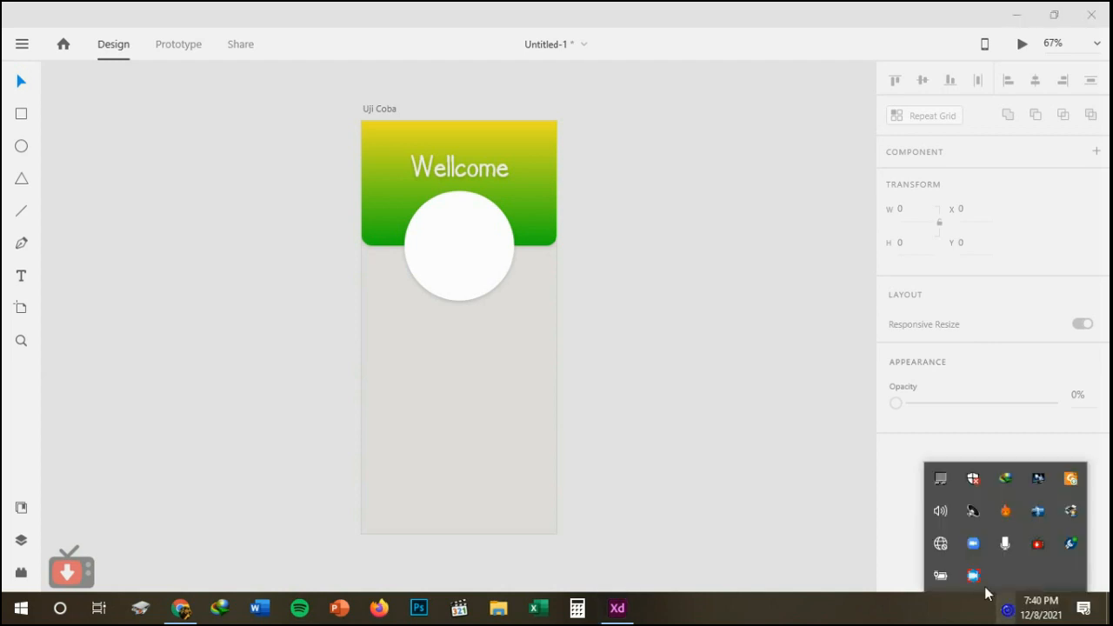
{"action": "right_click", "coordinate": [973, 581]}
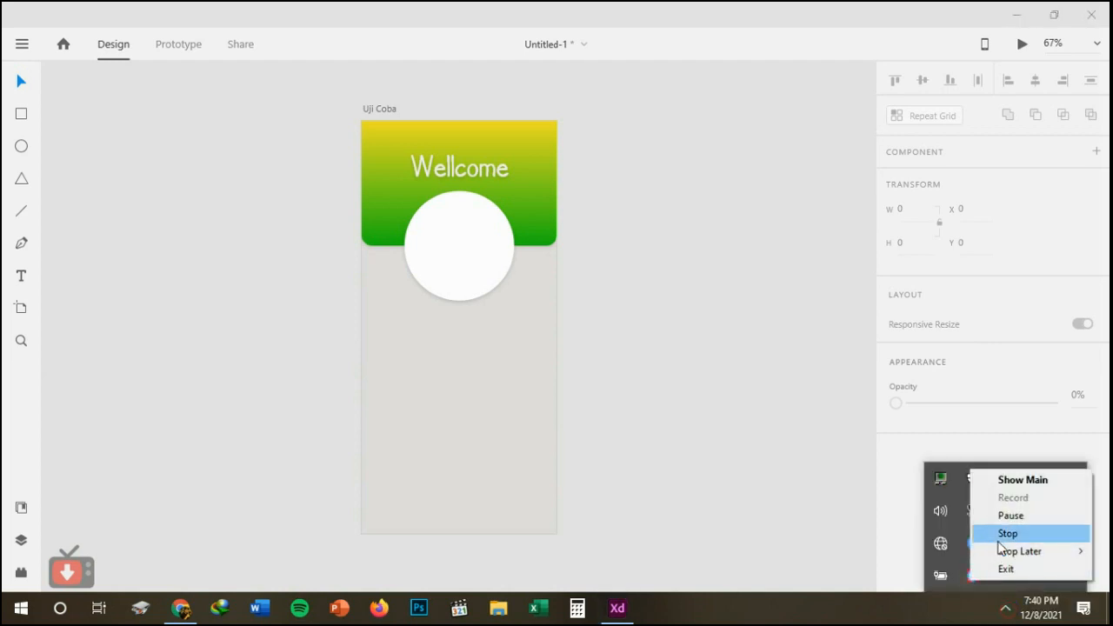
{"action": "left_click", "coordinate": [1009, 516]}
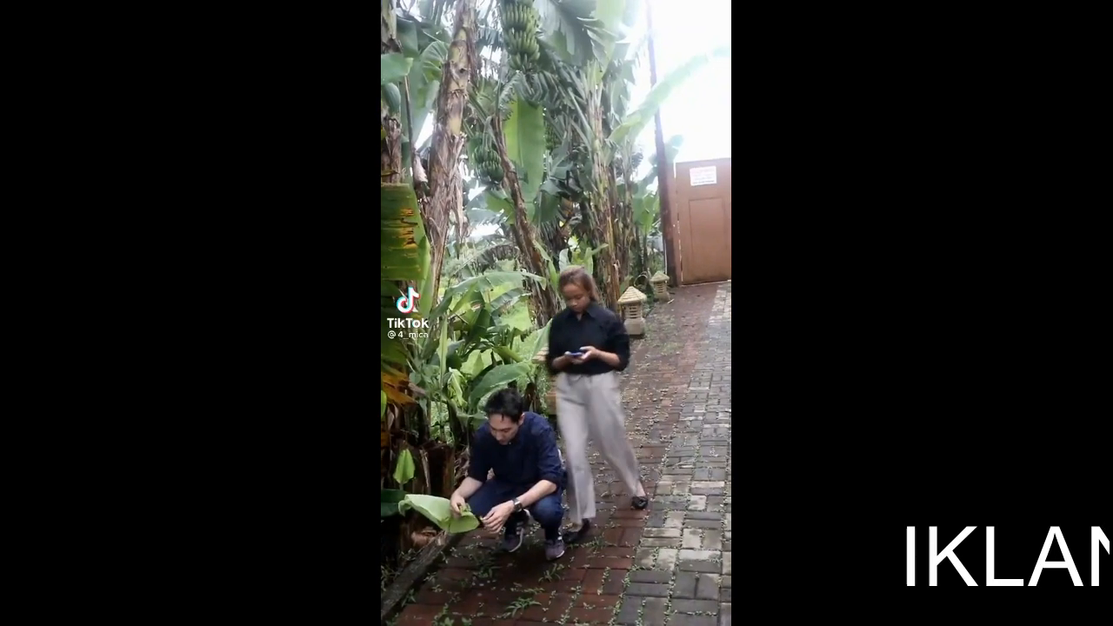
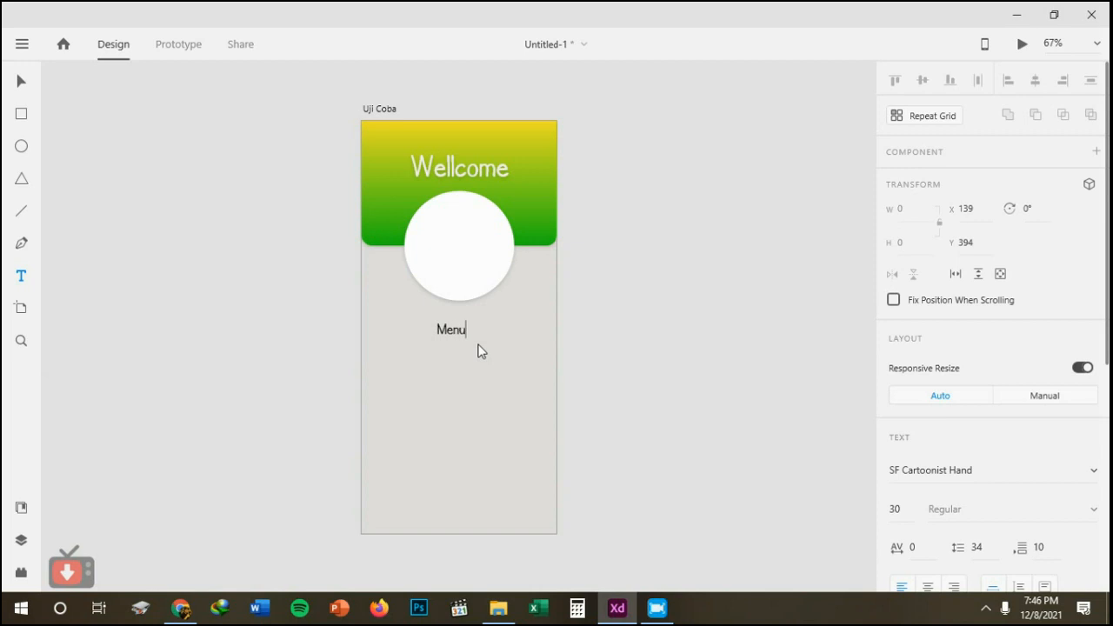
Complete the text below the white circle as "Menu Aplikasiku" and centre it horizontally on the artboard.
{"action": "type", "text": "kasiku"}
{"action": "left_click", "coordinate": [21, 82]}
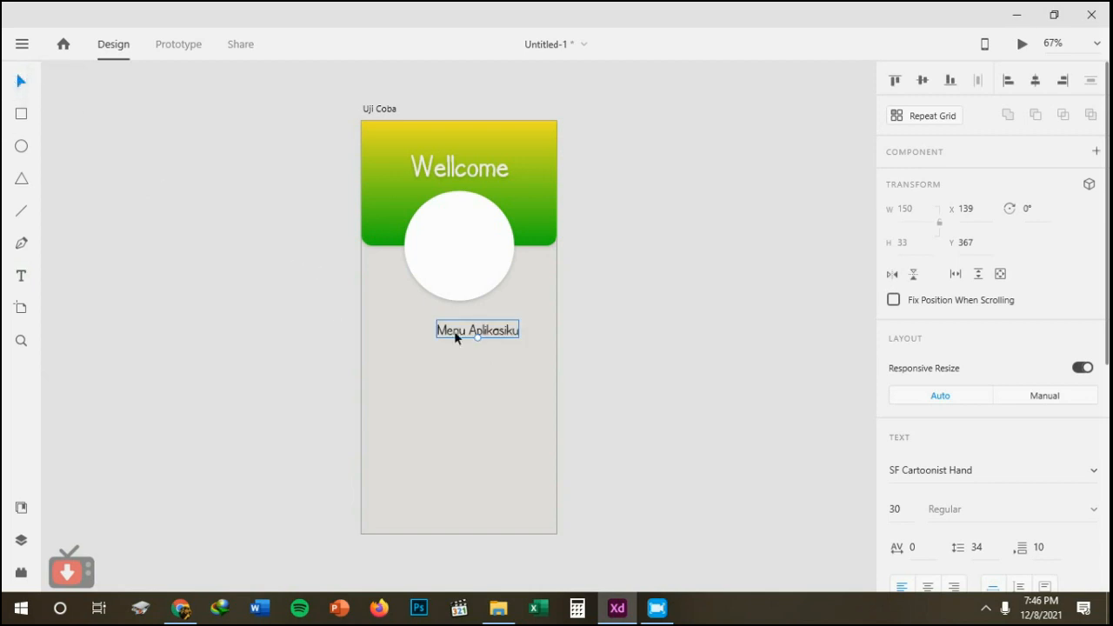
{"action": "left_click_drag", "start_coordinate": [454, 330], "coordinate": [437, 327]}
Try a character spacing of 15 on the "Menu Aplikasiku" text and undo it.
{"action": "scroll", "coordinate": [993, 327], "scroll_direction": "down", "scroll_amount": 3}
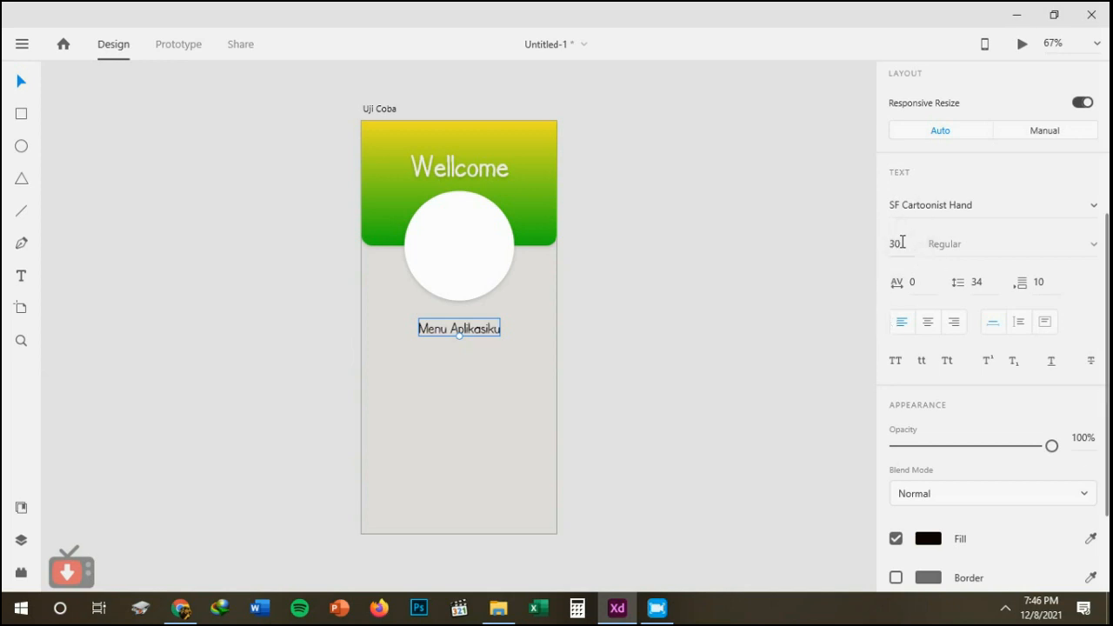
{"action": "left_click", "coordinate": [954, 245]}
{"action": "left_click", "coordinate": [905, 285]}
{"action": "type", "text": "15"}
{"action": "key", "text": "Return"}
{"action": "key", "text": "ctrl+z"}
{"action": "left_click", "coordinate": [919, 283]}
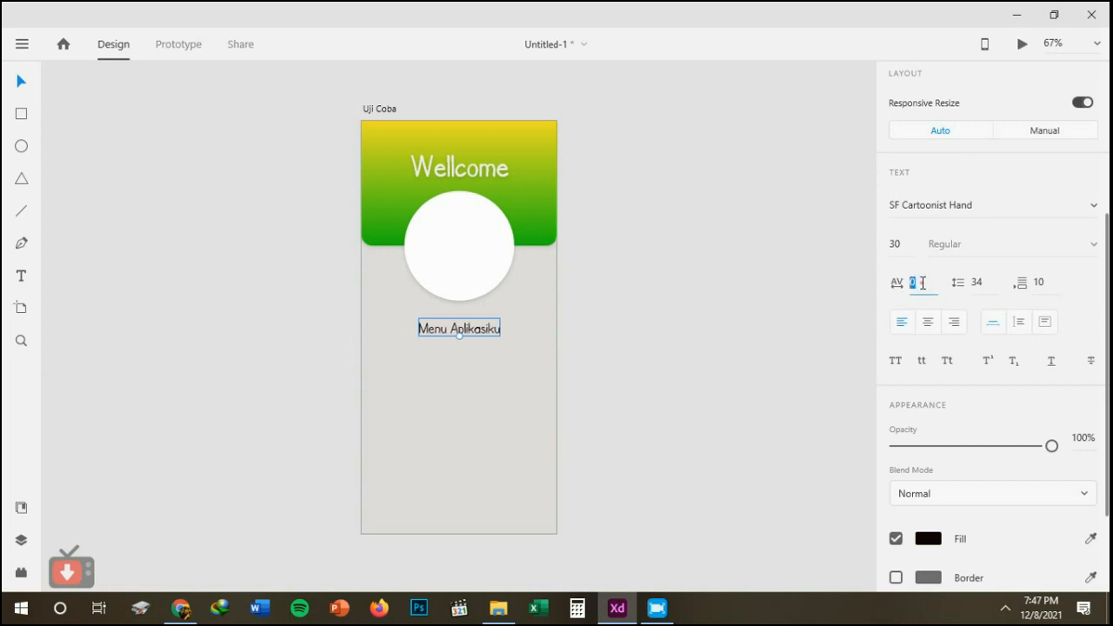
{"action": "left_click", "coordinate": [981, 283]}
Add two pasted copies of the "Menu Aplikasiku" line on new lines within the same text.
{"action": "double_click", "coordinate": [479, 332]}
{"action": "key", "text": "ctrl+c"}
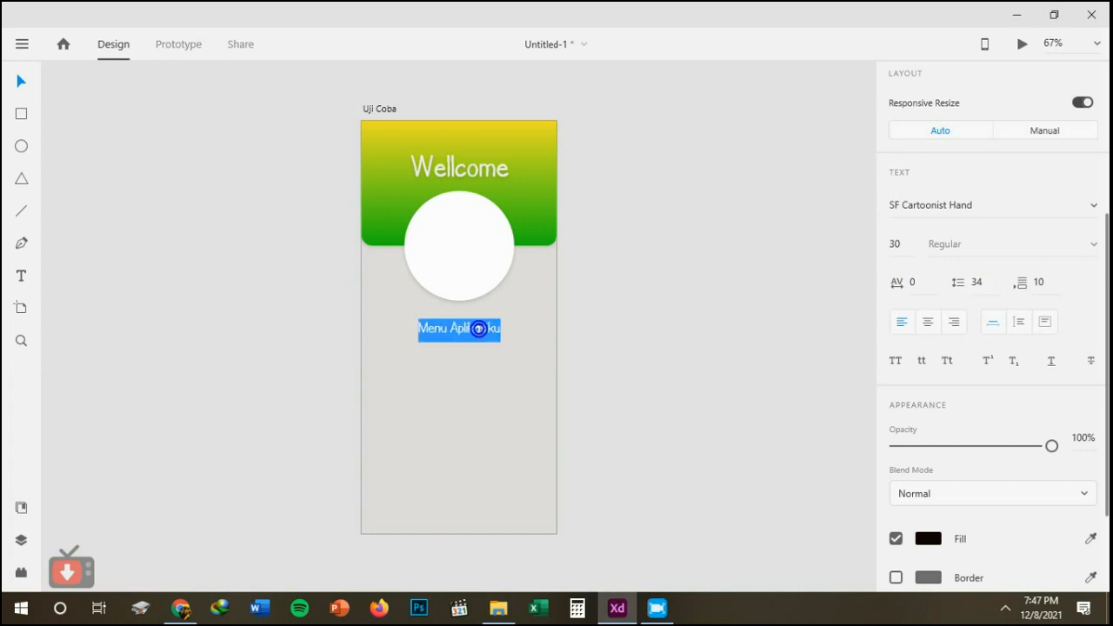
{"action": "left_click", "coordinate": [480, 329]}
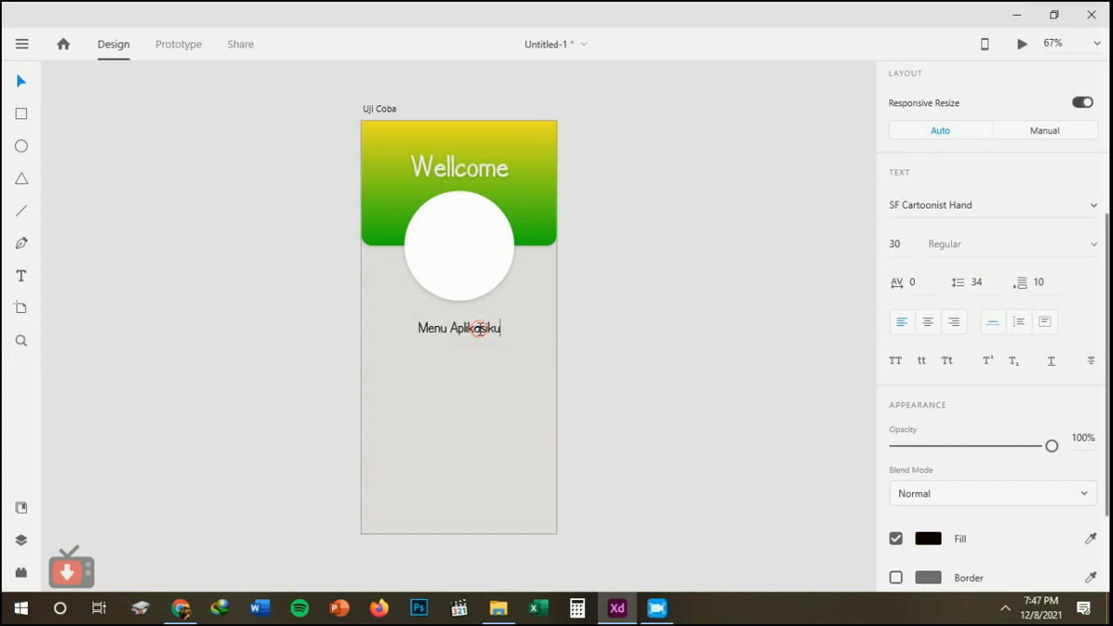
{"action": "key", "text": "Return"}
{"action": "key", "text": "ctrl+v"}
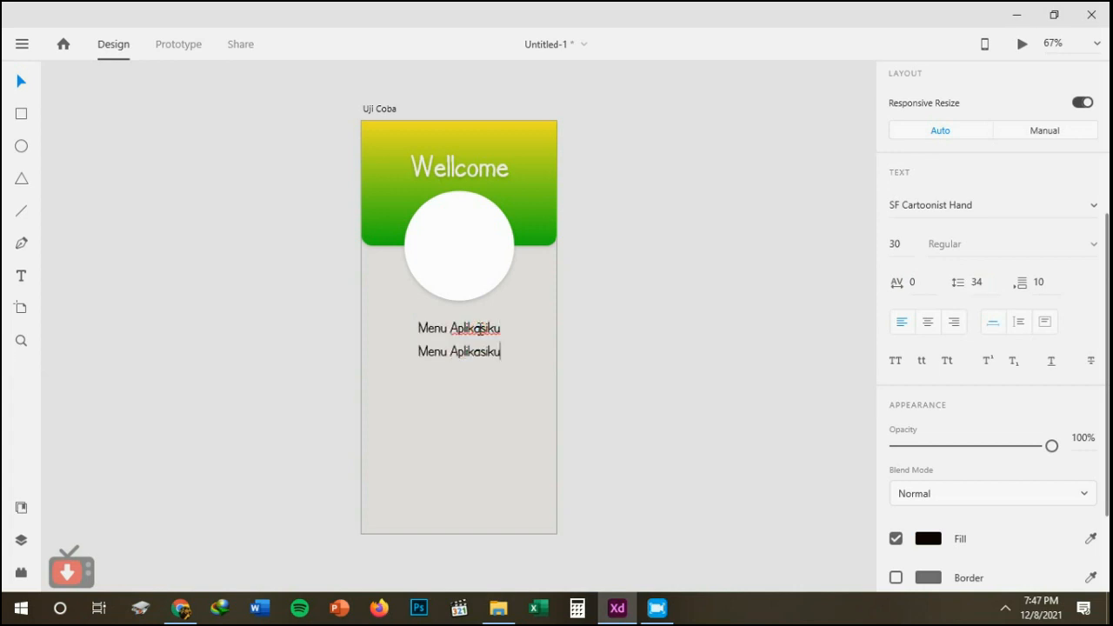
{"action": "key", "text": "ctrl+v"}
{"action": "key", "text": "ctrl+z"}
{"action": "key", "text": "Return"}
{"action": "key", "text": "ctrl+v"}
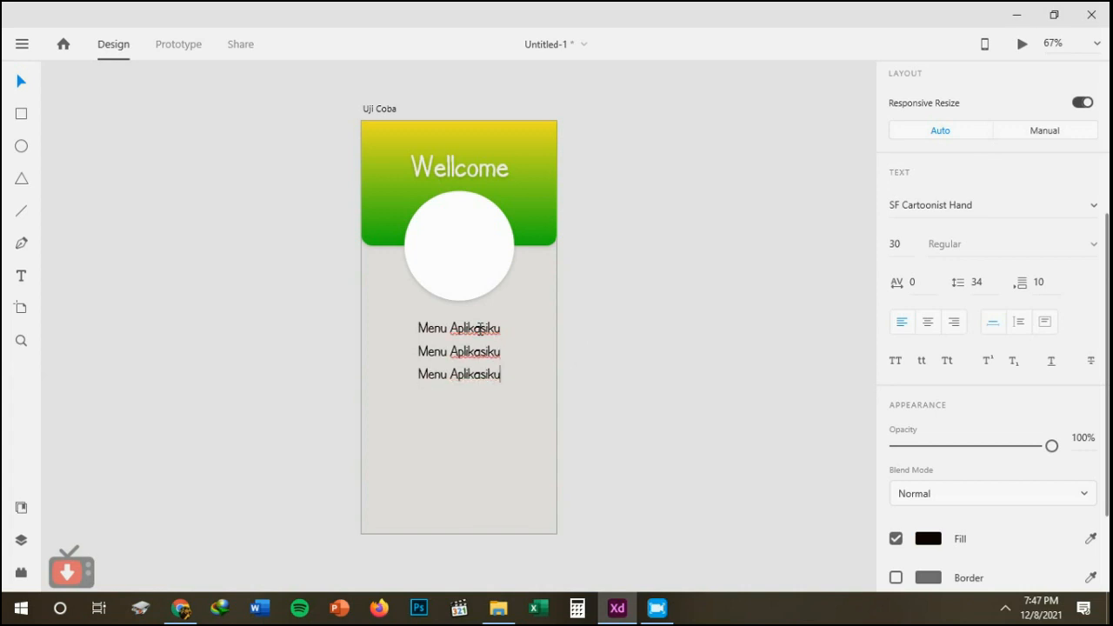
Set the line spacing of all the "Menu Aplikasiku" lines to 50.
{"action": "key", "text": "ctrl+a"}
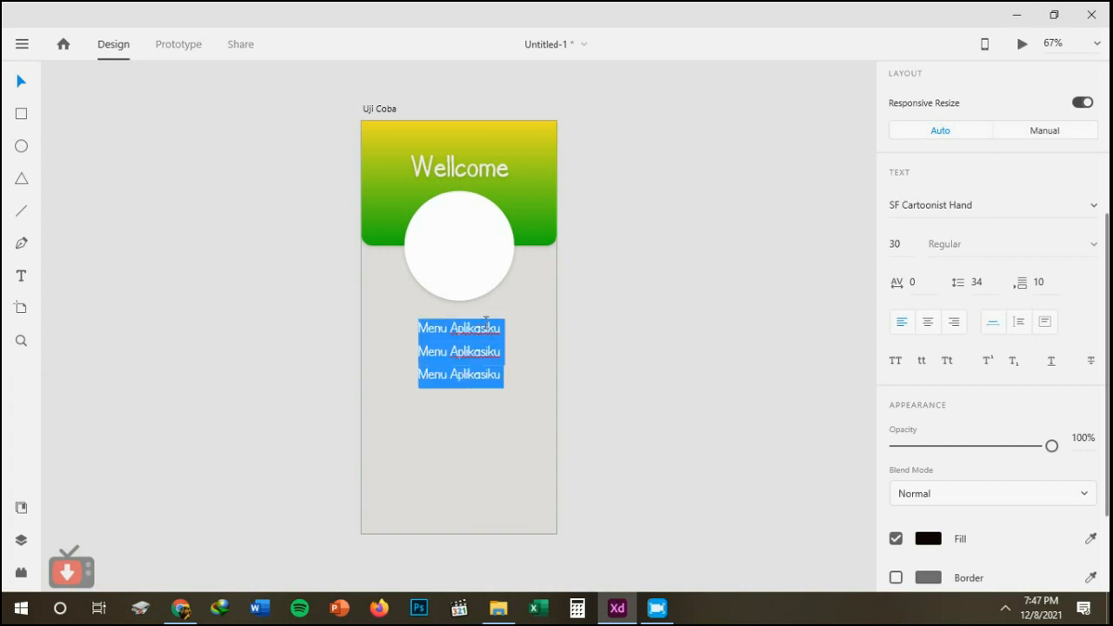
{"action": "left_click", "coordinate": [977, 280]}
{"action": "type", "text": "50"}
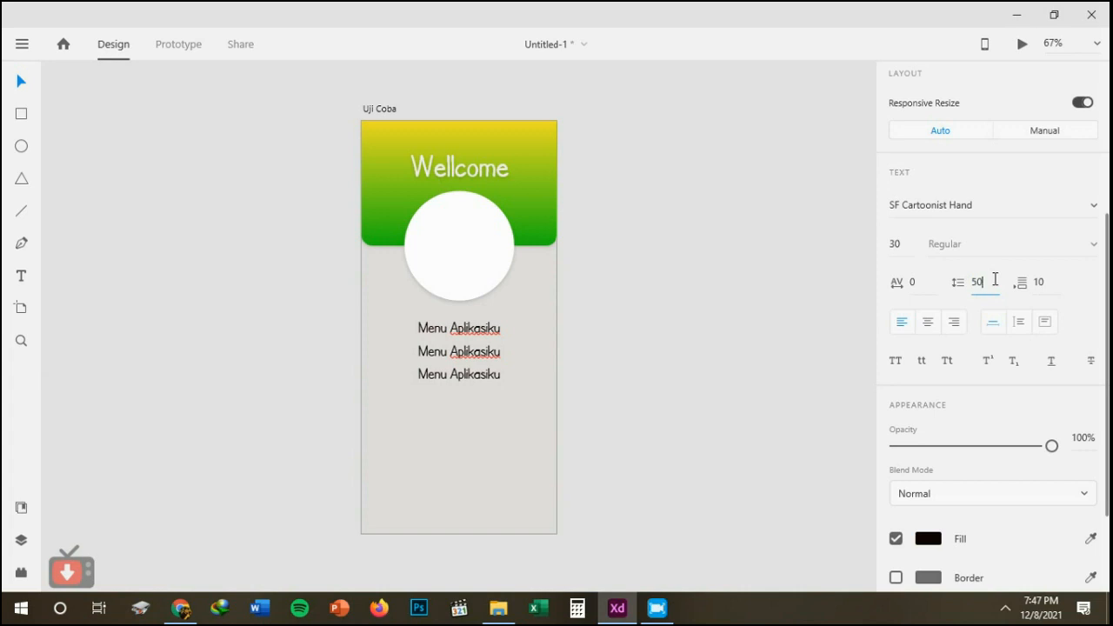
{"action": "key", "text": "Return"}
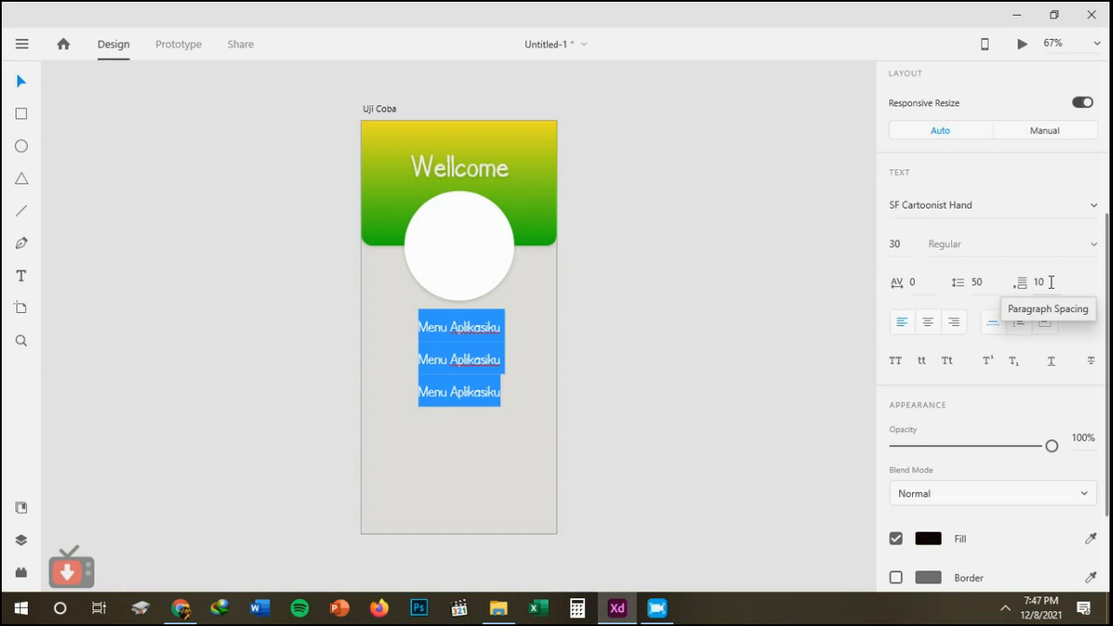
Undo the pasted lines until a single "Menu Aplikasiku" line is left, and leave text editing.
{"action": "key", "text": "ctrl+z"}
{"action": "key", "text": "ctrl+z"}
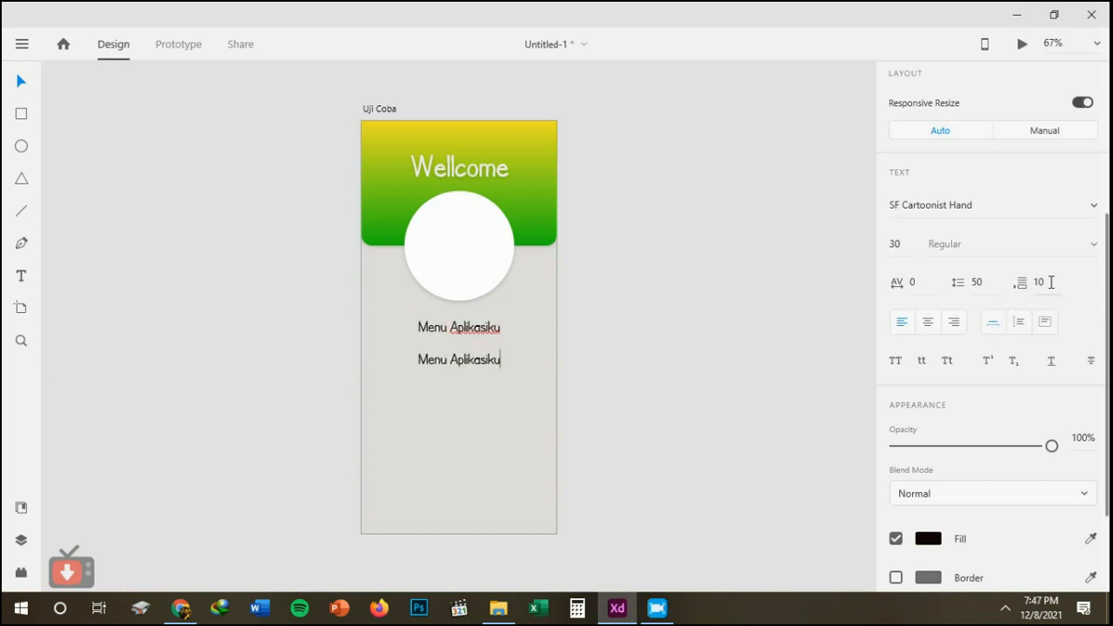
{"action": "key", "text": "ctrl+z"}
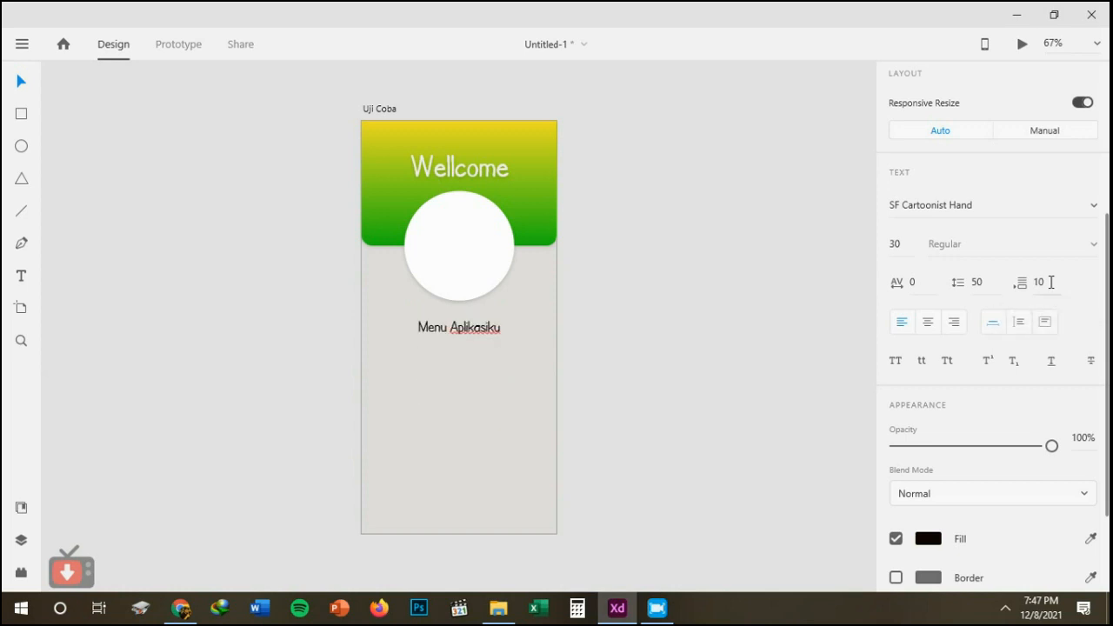
{"action": "key", "text": "ctrl+z"}
{"action": "left_click", "coordinate": [33, 82]}
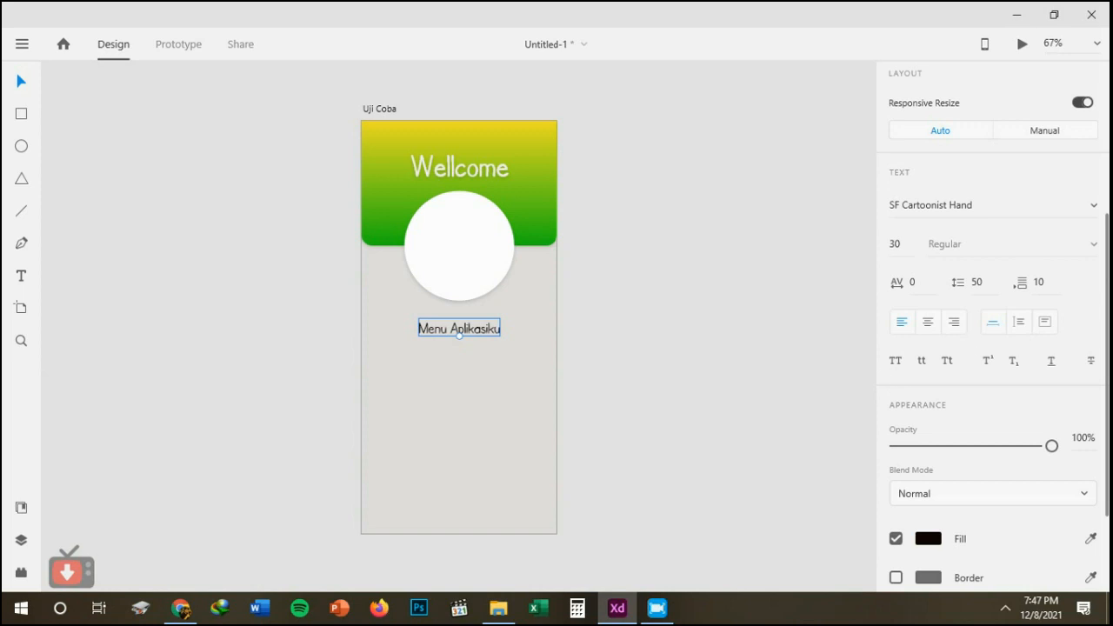
Try Auto Height and Fixed Size with a taller box on the "Menu Aplikasiku" text, and return it to Auto Width.
{"action": "scroll", "coordinate": [992, 322], "scroll_direction": "up", "scroll_amount": 1}
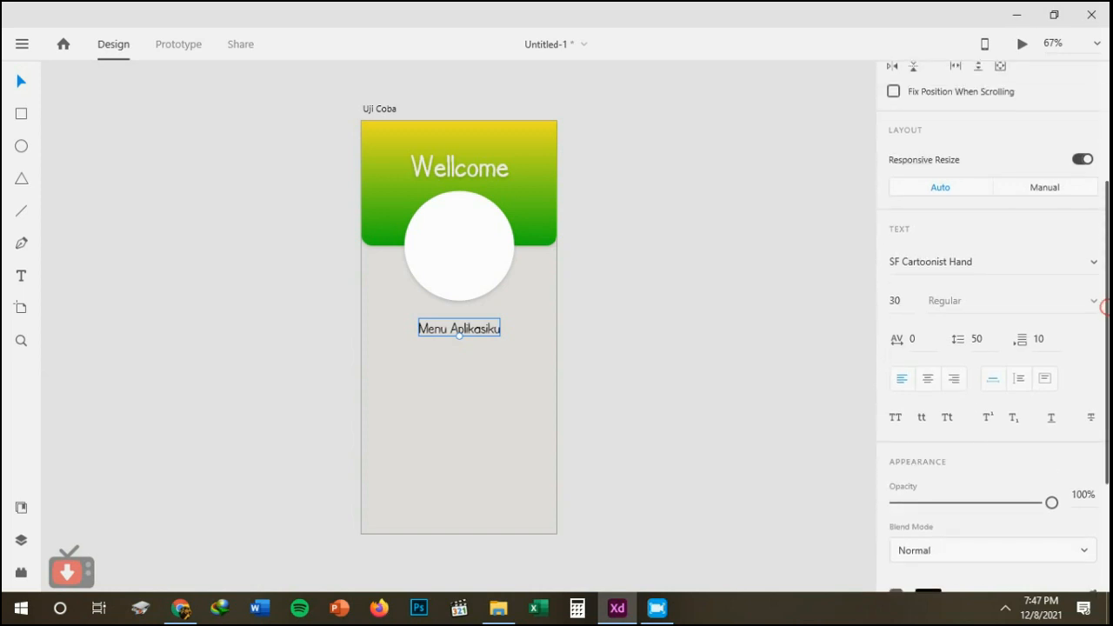
{"action": "scroll", "coordinate": [991, 326], "scroll_direction": "down", "scroll_amount": 2}
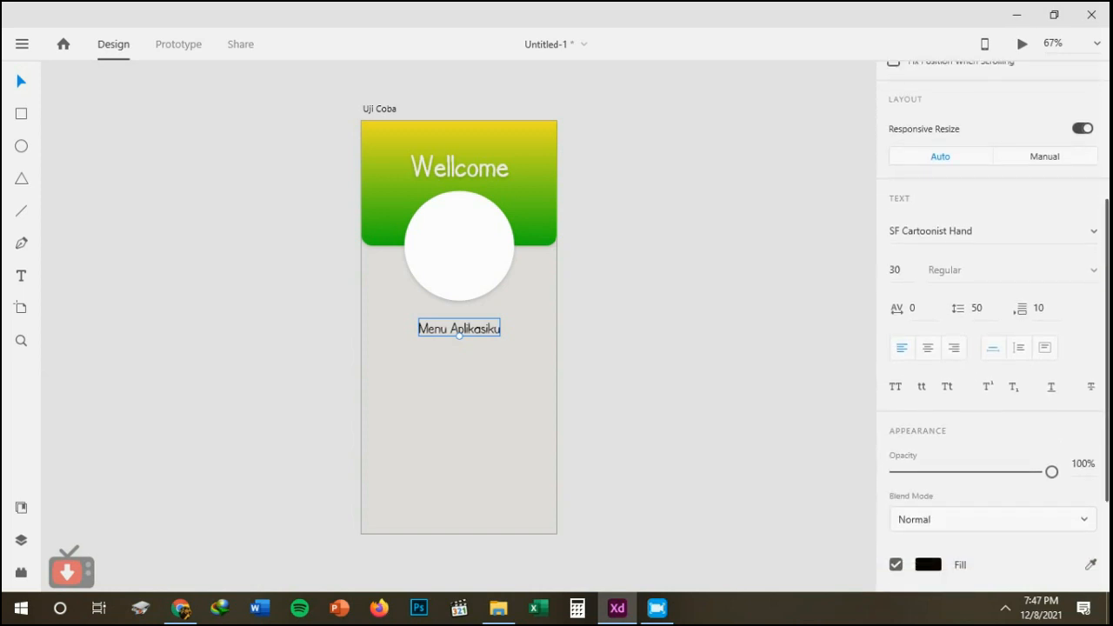
{"action": "scroll", "coordinate": [992, 327], "scroll_direction": "up", "scroll_amount": 2}
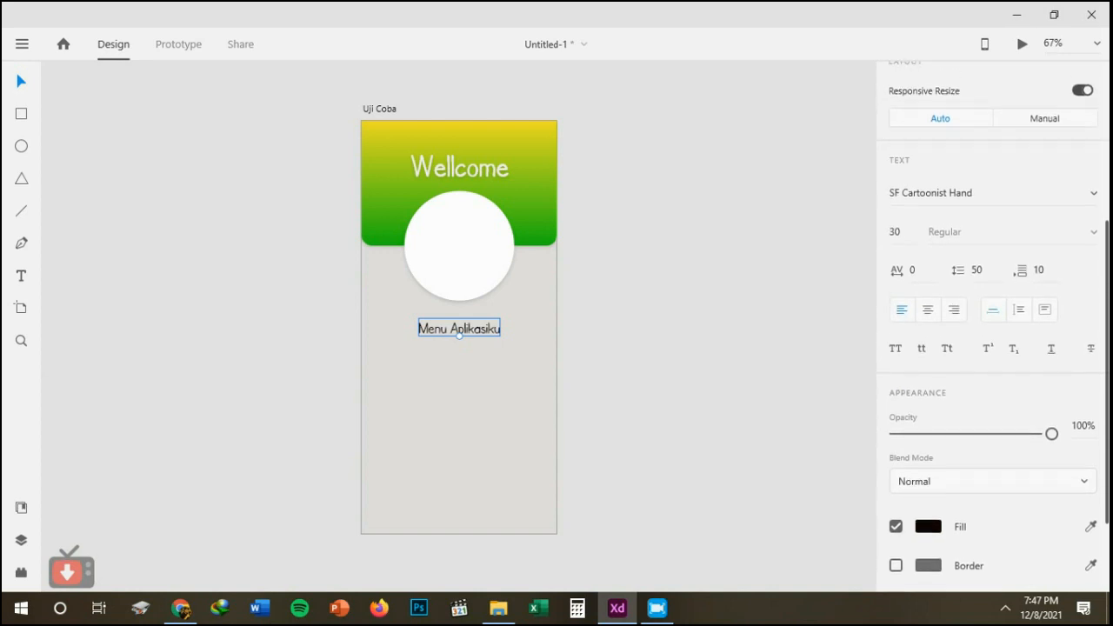
{"action": "scroll", "coordinate": [992, 326], "scroll_direction": "up", "scroll_amount": 1}
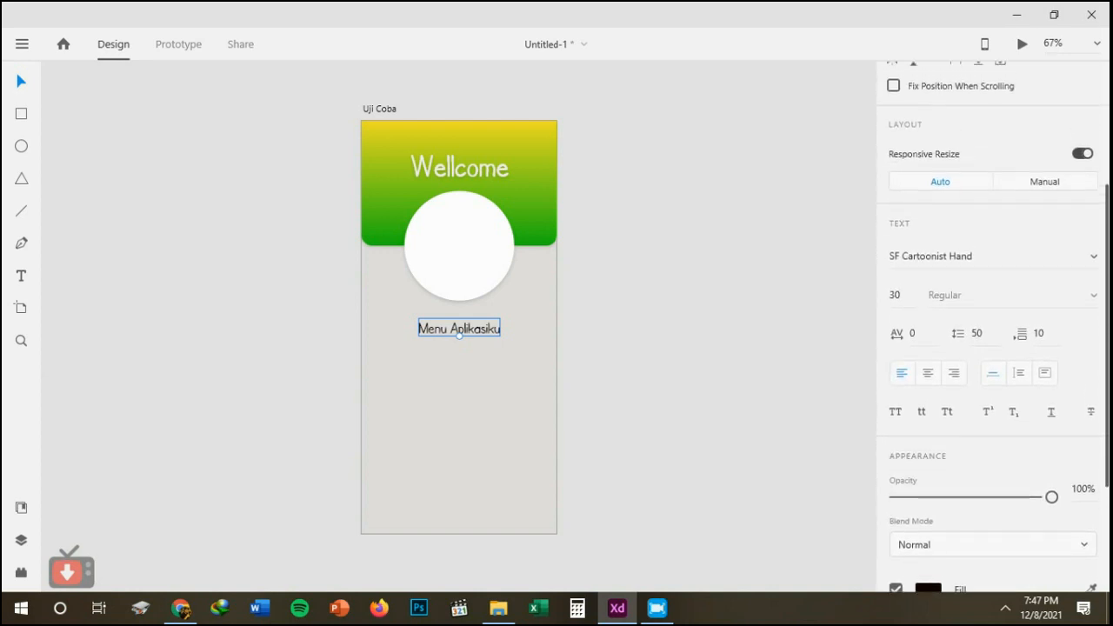
{"action": "left_click", "coordinate": [1021, 380]}
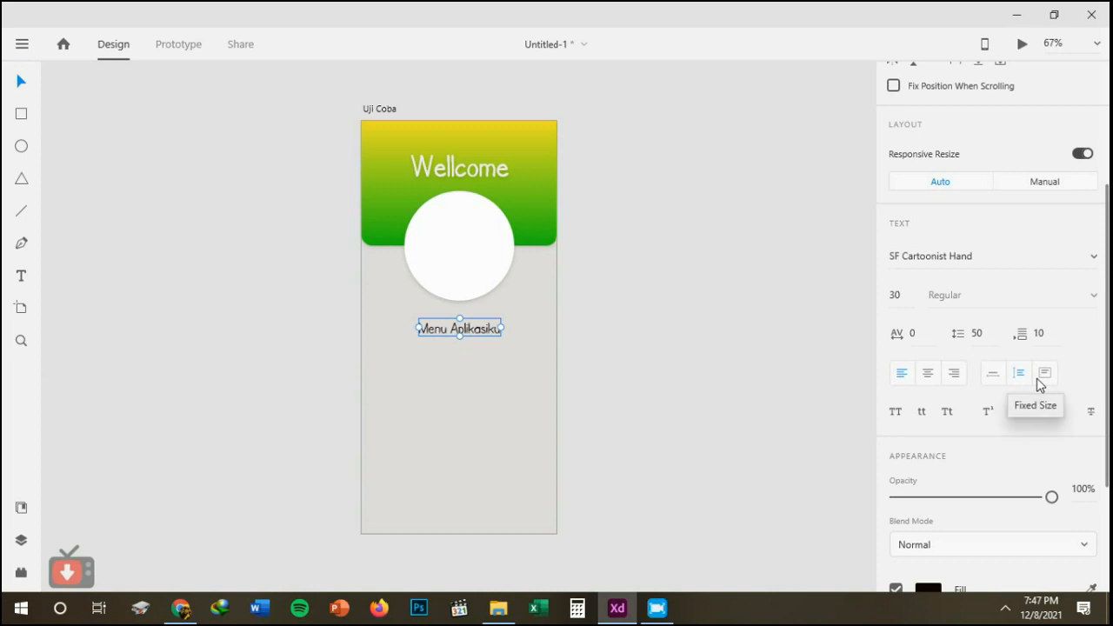
{"action": "left_click", "coordinate": [1043, 374]}
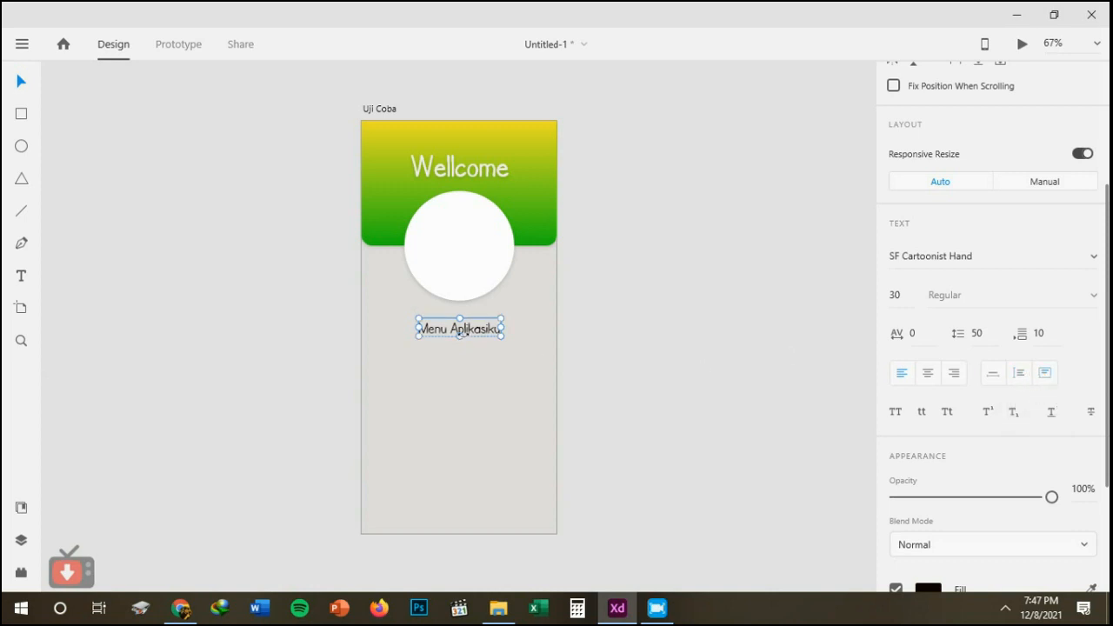
{"action": "left_click_drag", "start_coordinate": [459, 357], "coordinate": [451, 447]}
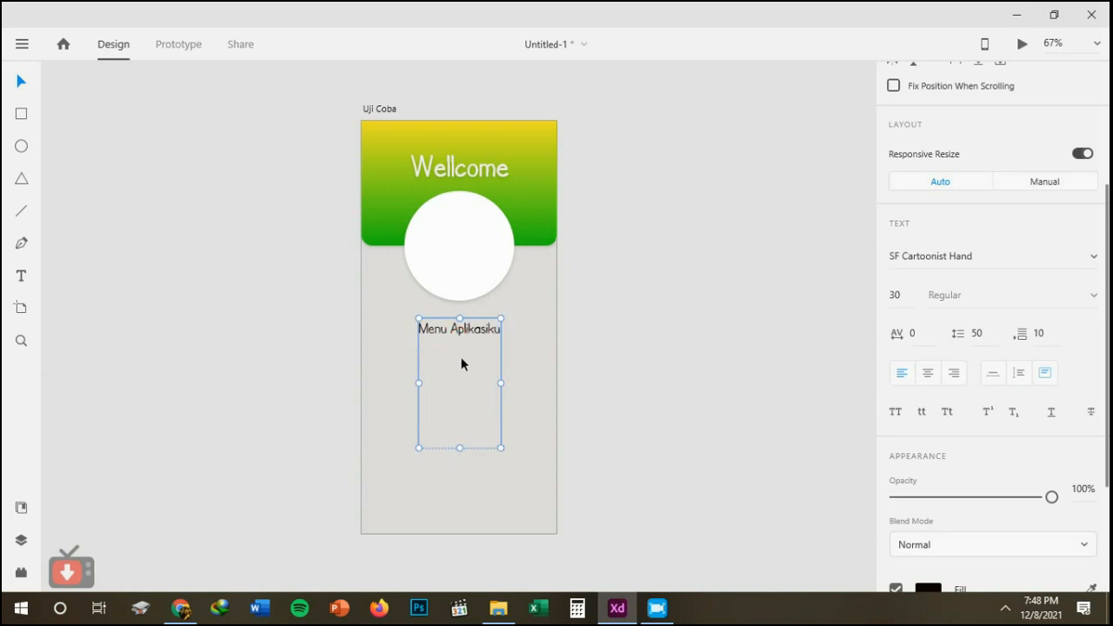
{"action": "left_click", "coordinate": [991, 380]}
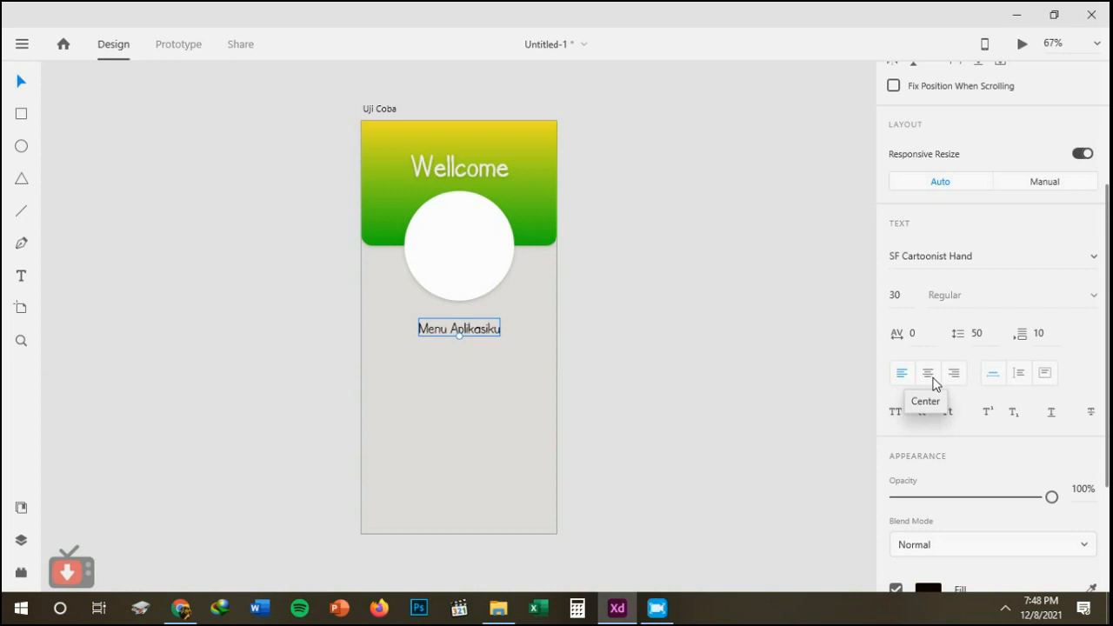
{"action": "left_click", "coordinate": [1006, 609]}
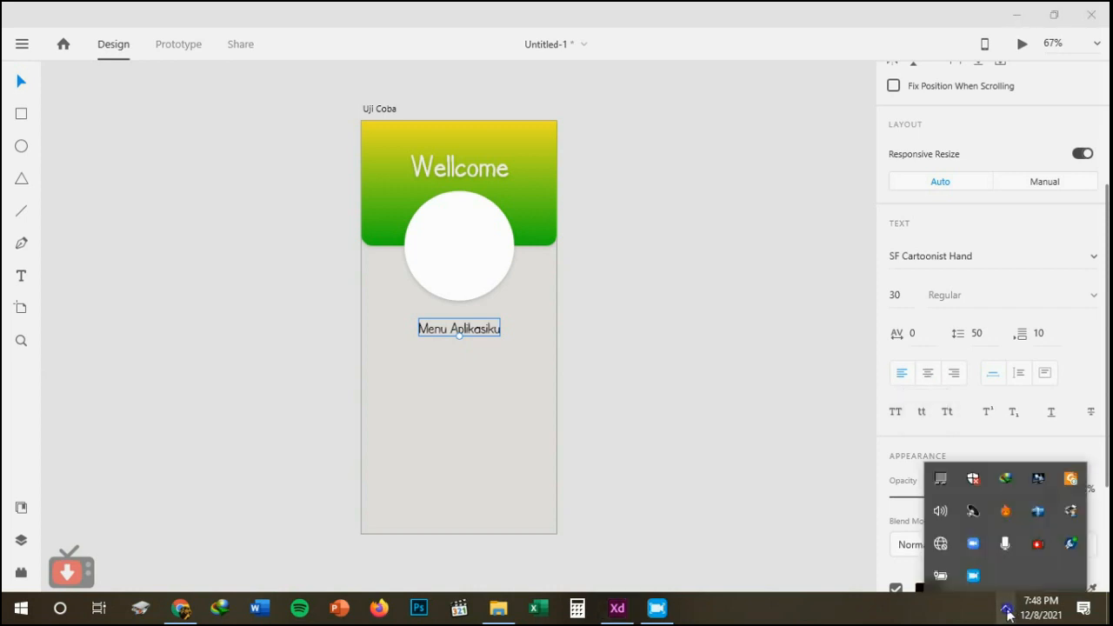
{"action": "right_click", "coordinate": [975, 575]}
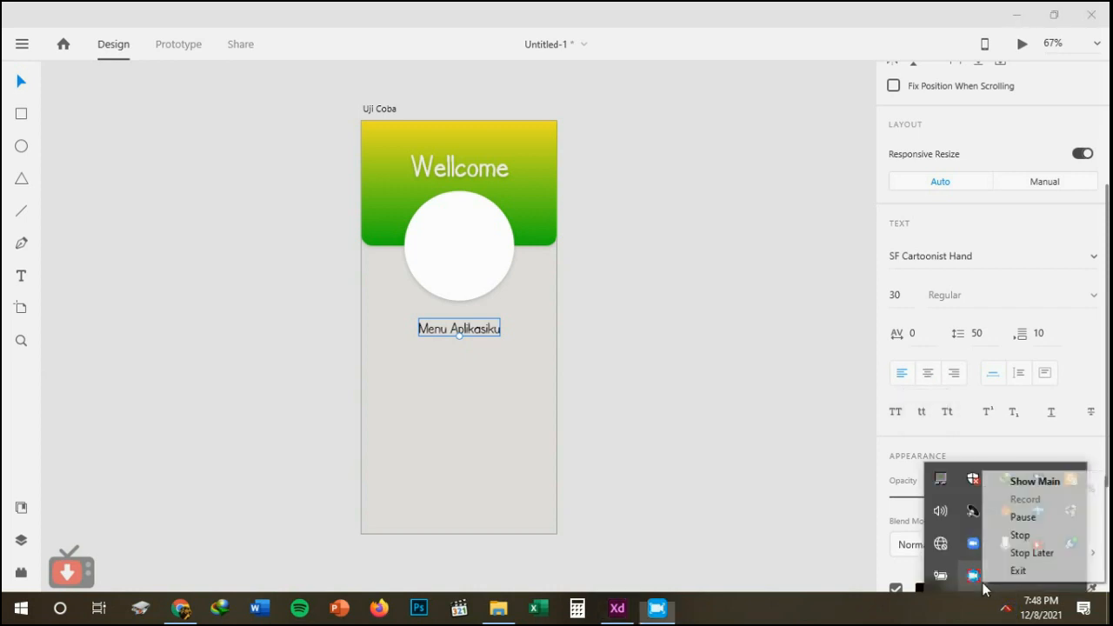
{"action": "left_click", "coordinate": [1022, 520]}
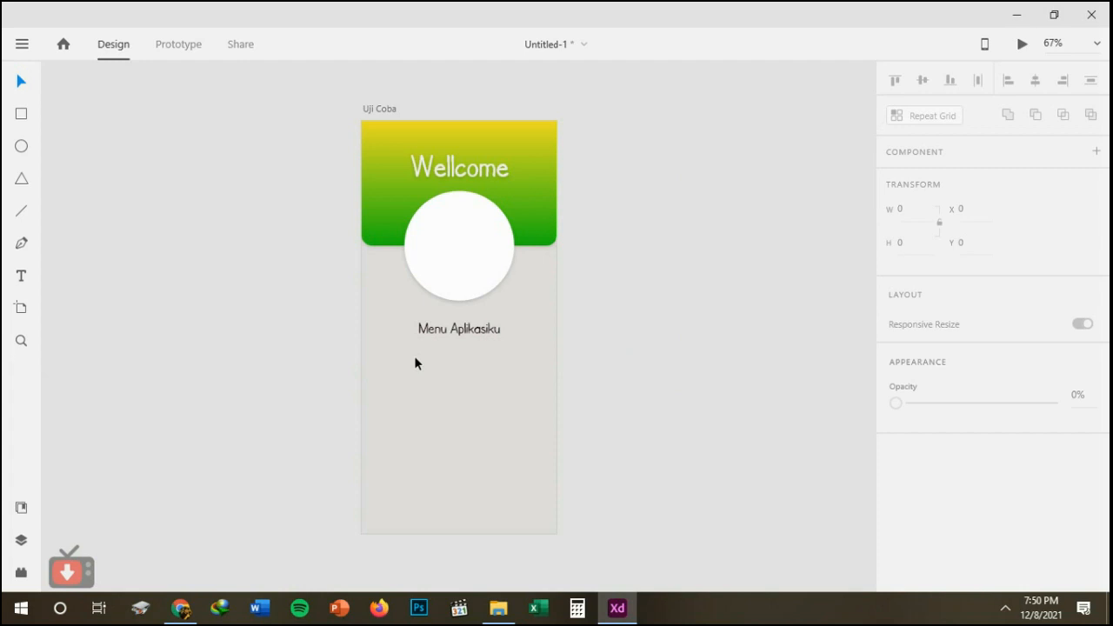
Draw a closed freeform curved shape about 270 px high with the Pen tool, overlapping the artboard's lower-left corner.
{"action": "left_click", "coordinate": [21, 244]}
{"action": "left_click", "coordinate": [371, 401]}
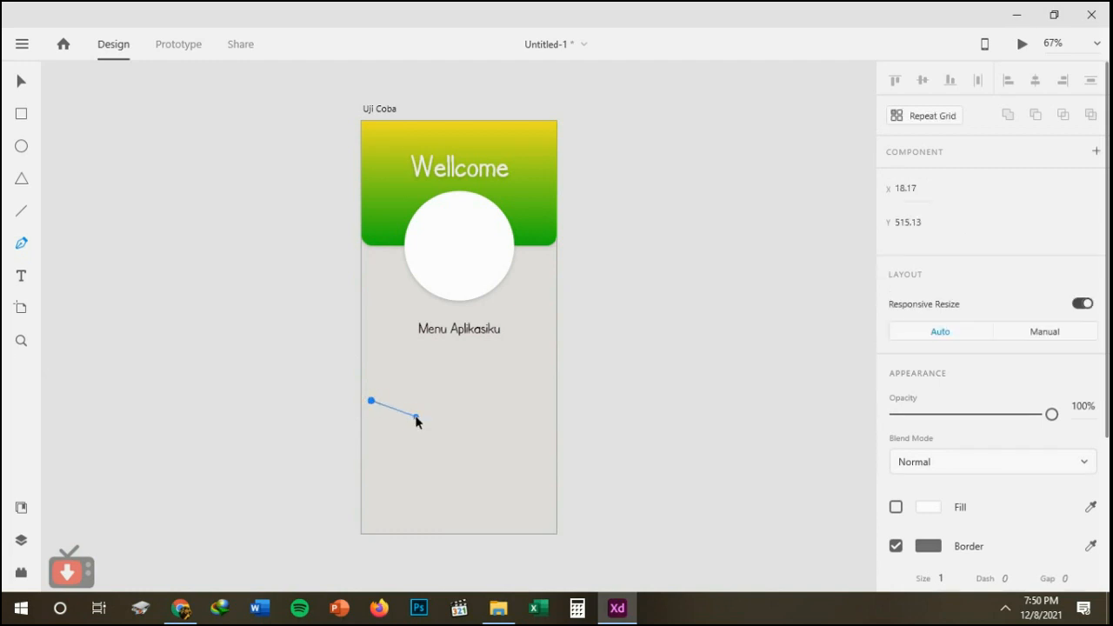
{"action": "left_click_drag", "start_coordinate": [421, 424], "coordinate": [404, 554]}
{"action": "left_click", "coordinate": [325, 527]}
{"action": "left_click_drag", "start_coordinate": [327, 473], "coordinate": [346, 418]}
{"action": "left_click", "coordinate": [372, 401]}
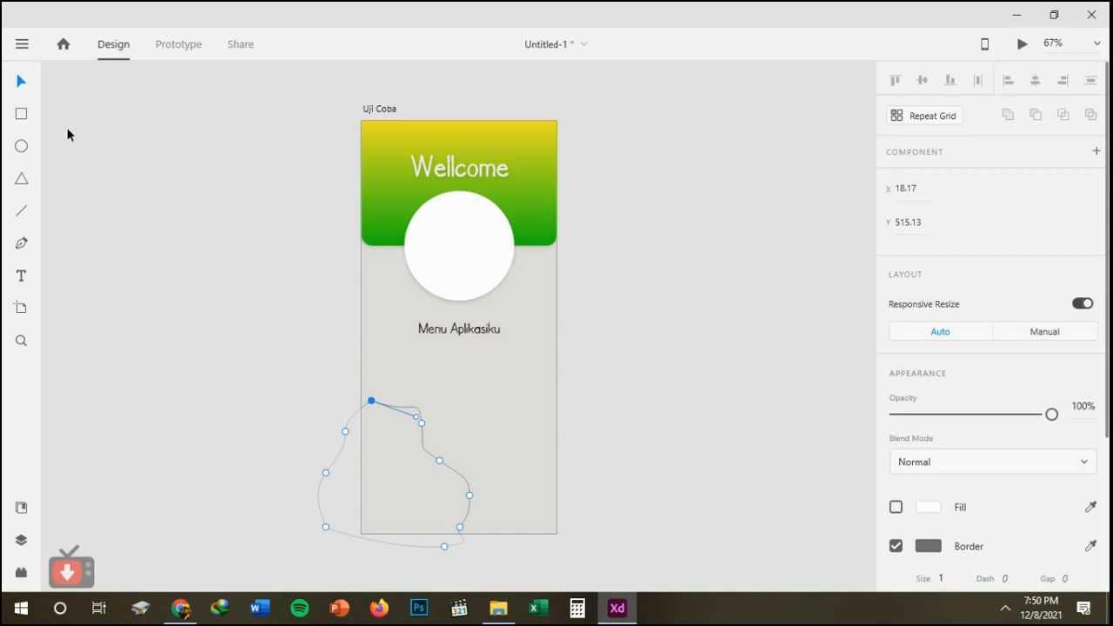
{"action": "left_click", "coordinate": [22, 82]}
{"action": "left_click", "coordinate": [236, 339]}
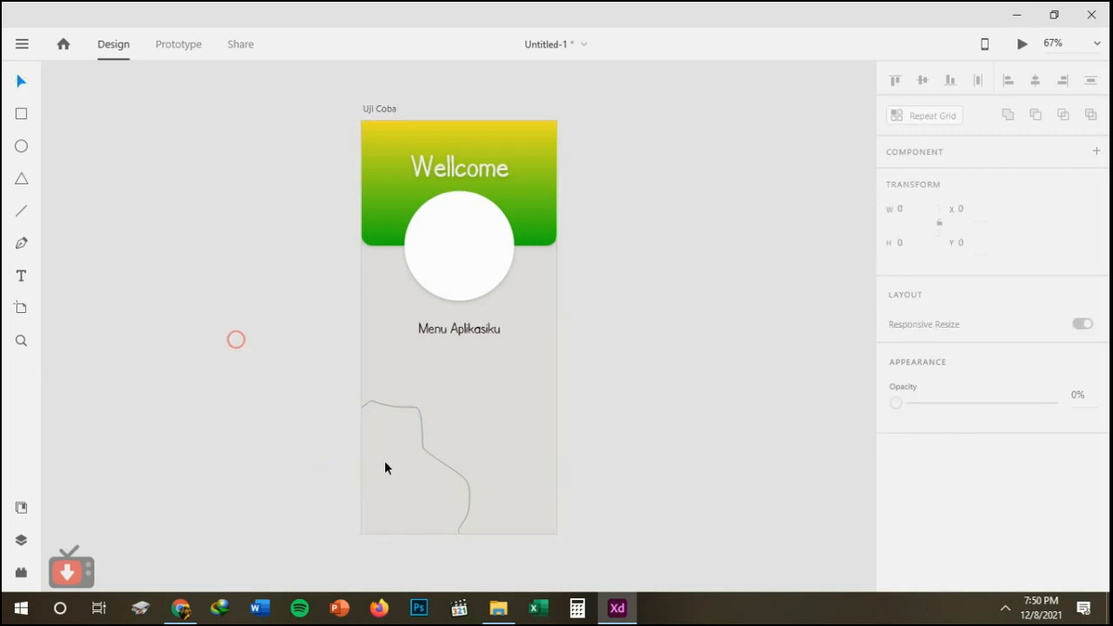
Turn off the border of the freeform shape and fill it with dark red.
{"action": "left_click", "coordinate": [385, 464]}
{"action": "left_click", "coordinate": [427, 454]}
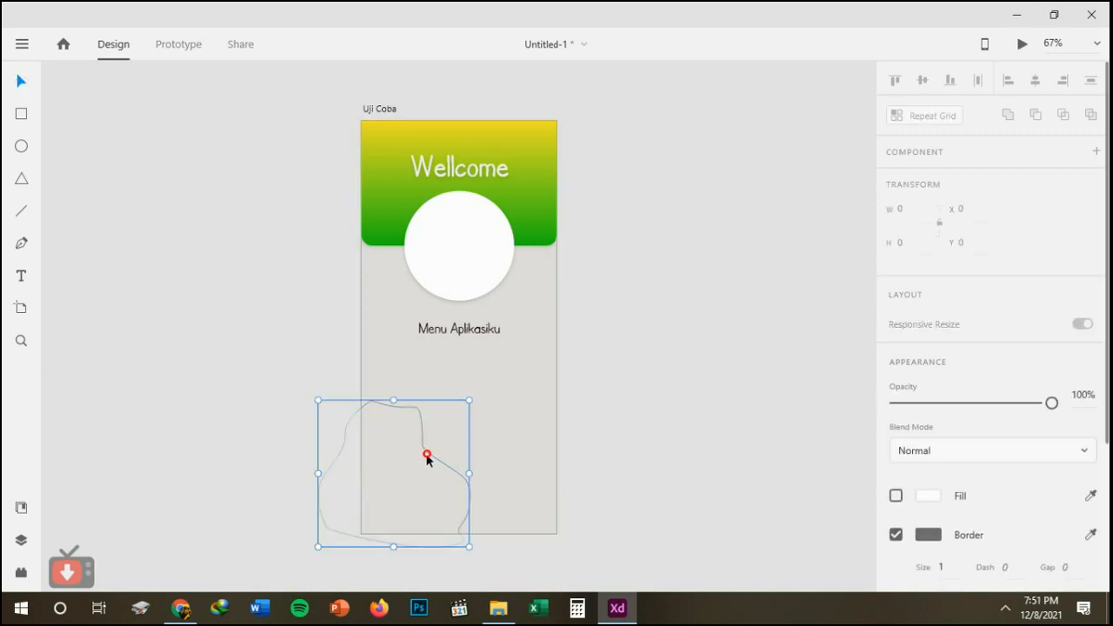
{"action": "scroll", "coordinate": [926, 304], "scroll_direction": "down", "scroll_amount": 3}
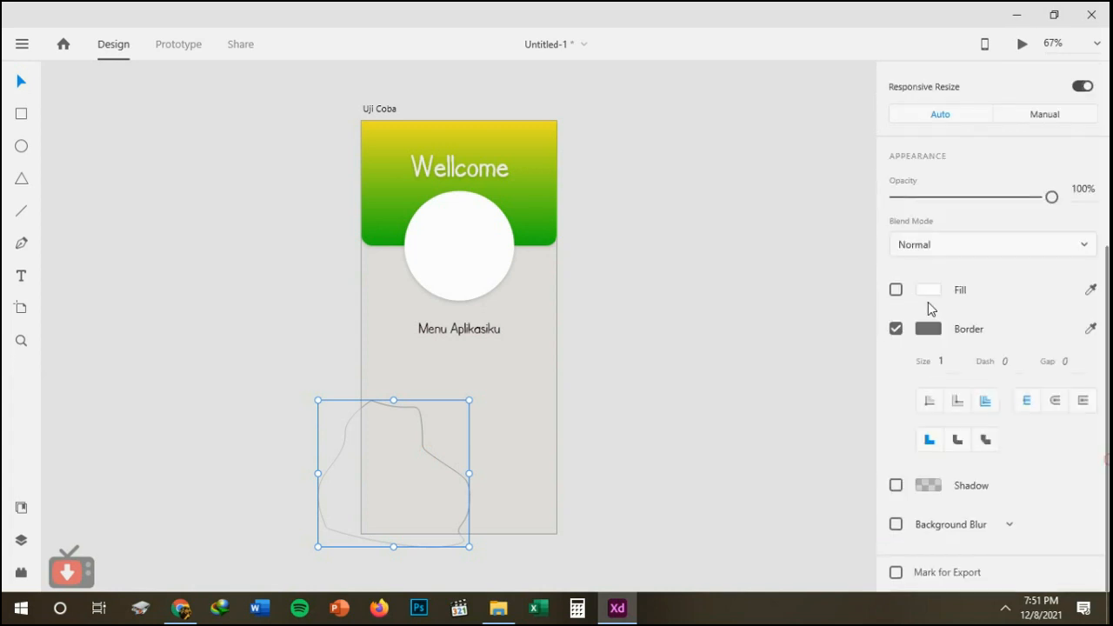
{"action": "left_click", "coordinate": [896, 329]}
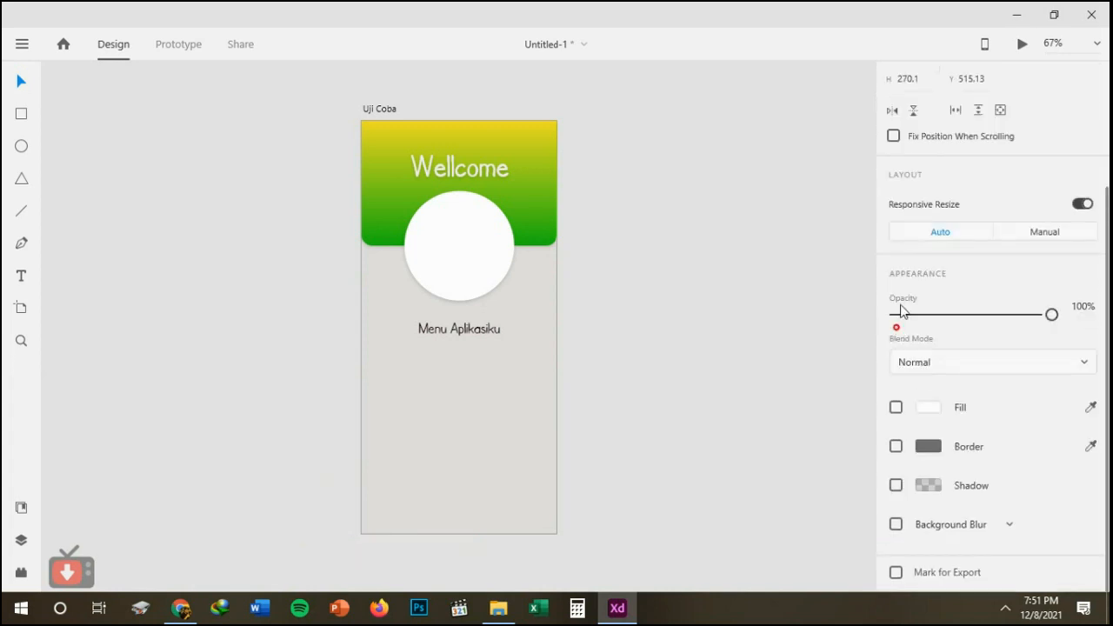
{"action": "left_click", "coordinate": [928, 407]}
{"action": "left_click_drag", "start_coordinate": [817, 362], "coordinate": [809, 371]}
{"action": "left_click", "coordinate": [803, 253]}
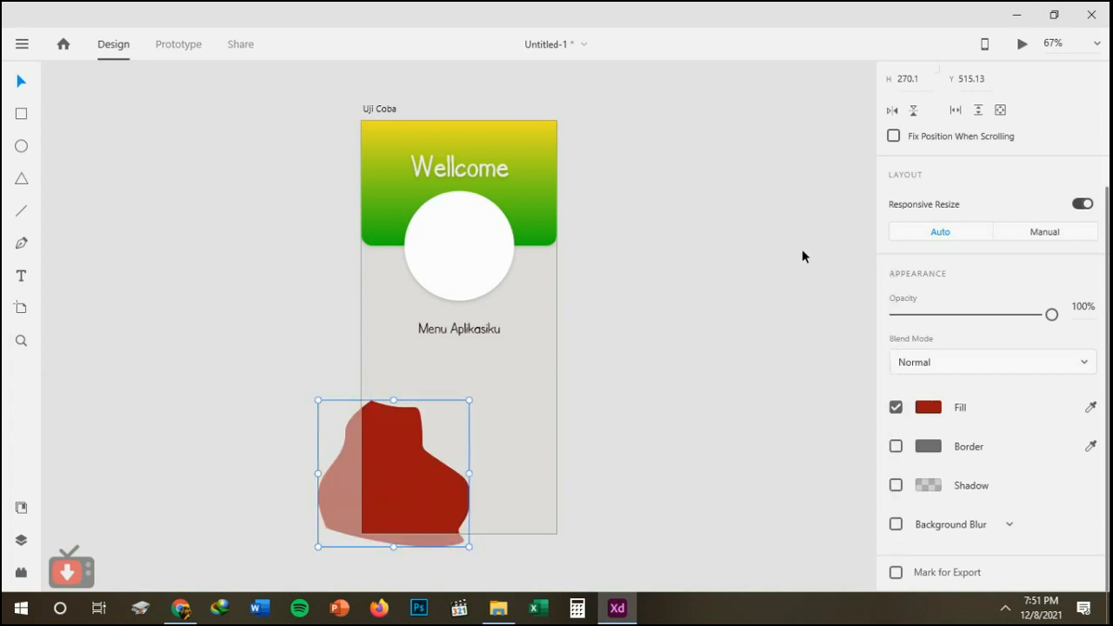
{"action": "left_click", "coordinate": [803, 253]}
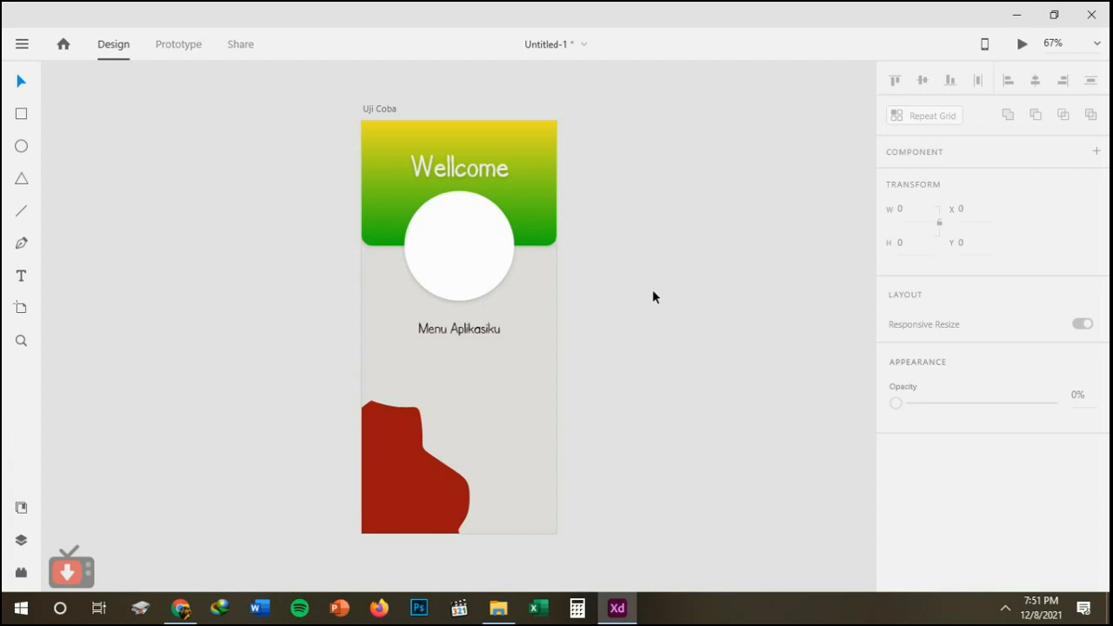
Lock the gradient header rectangle and test whether it can still be moved.
{"action": "left_click", "coordinate": [540, 206]}
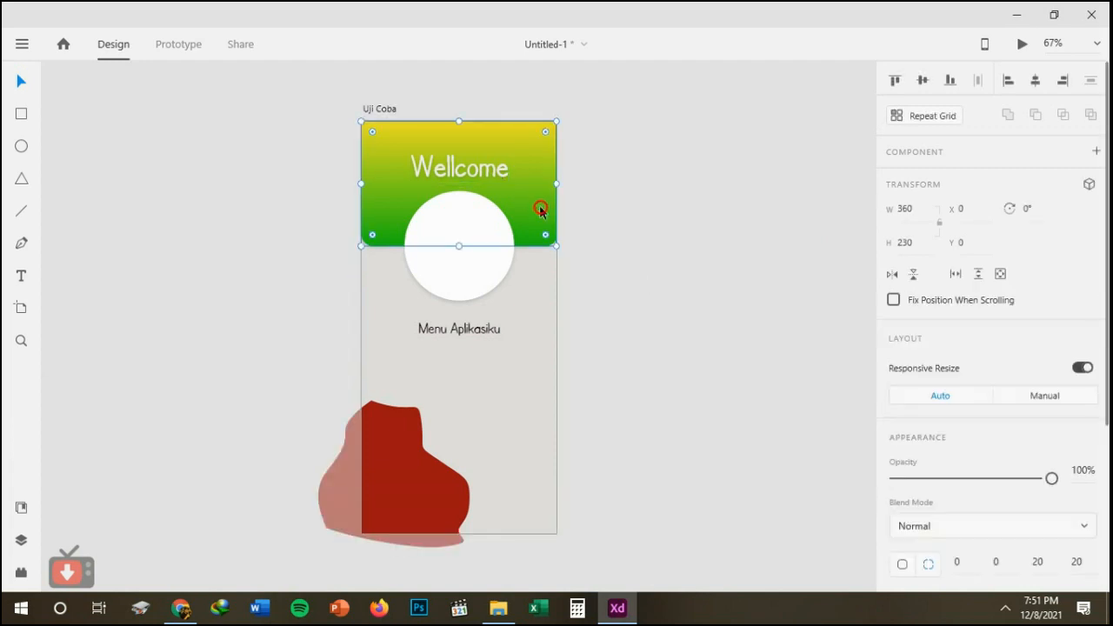
{"action": "right_click", "coordinate": [540, 212]}
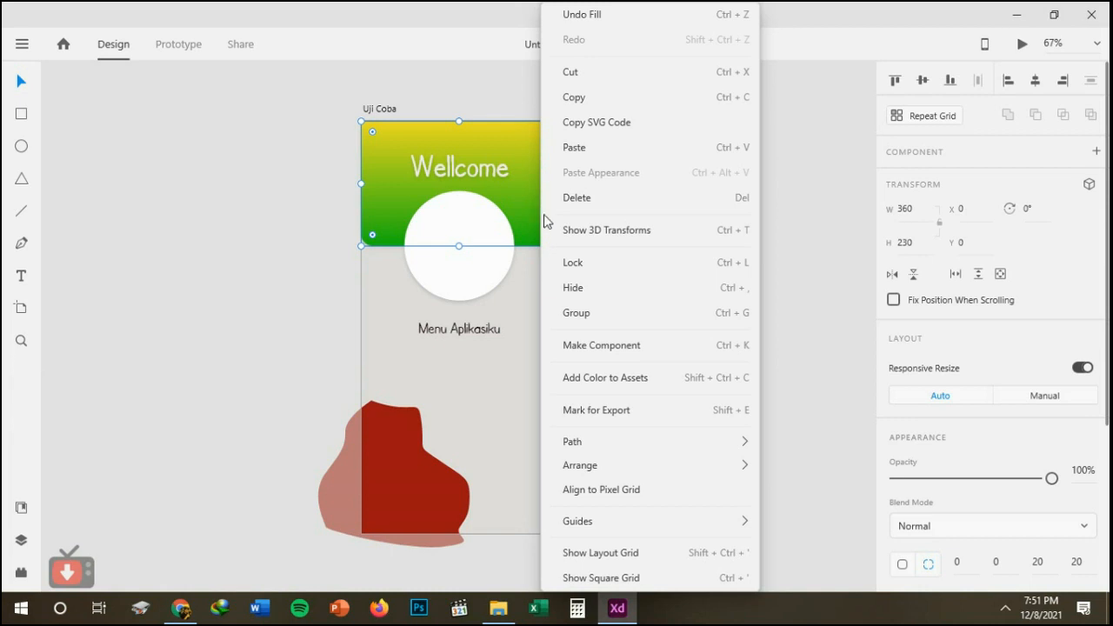
{"action": "left_click", "coordinate": [567, 263]}
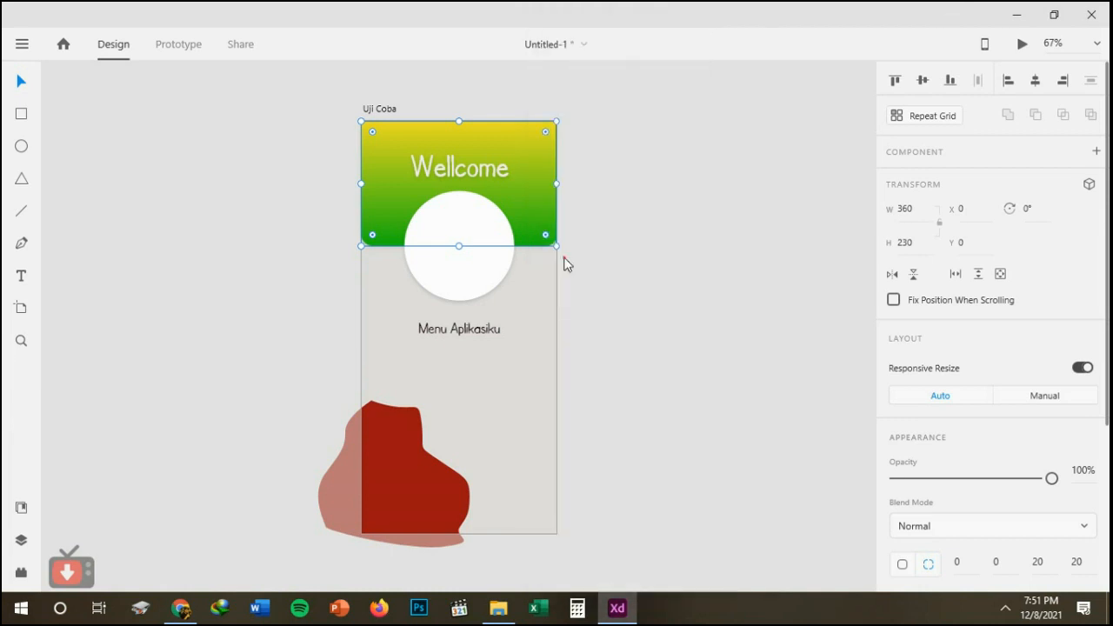
{"action": "left_click", "coordinate": [611, 252]}
{"action": "left_click_drag", "start_coordinate": [520, 197], "coordinate": [539, 216]}
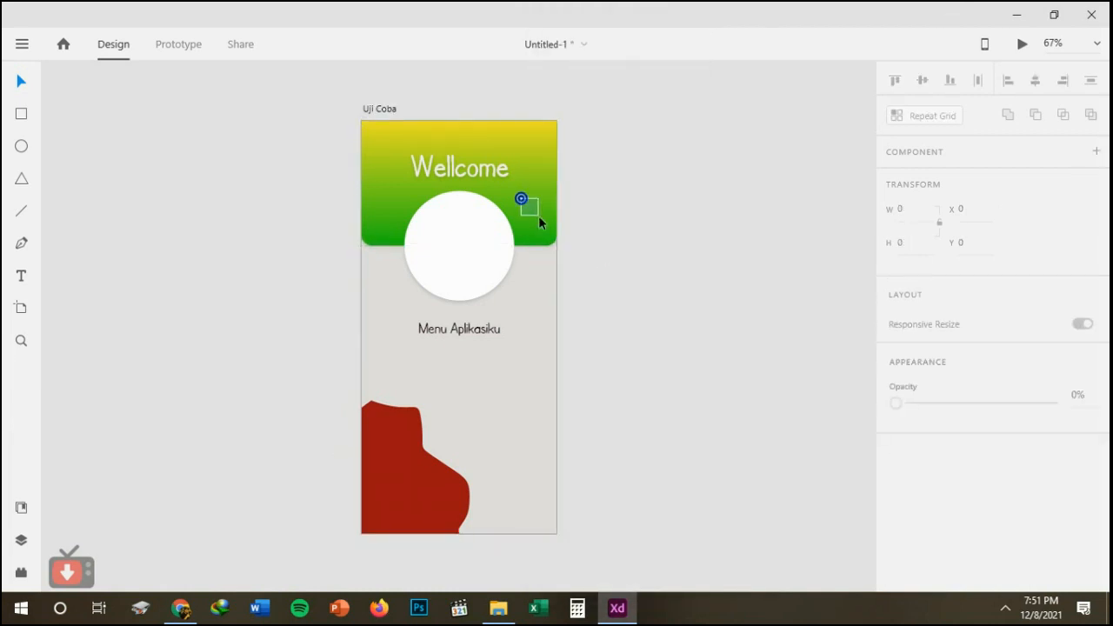
Unlock the gradient header rectangle.
{"action": "left_click", "coordinate": [539, 218]}
{"action": "right_click", "coordinate": [539, 218]}
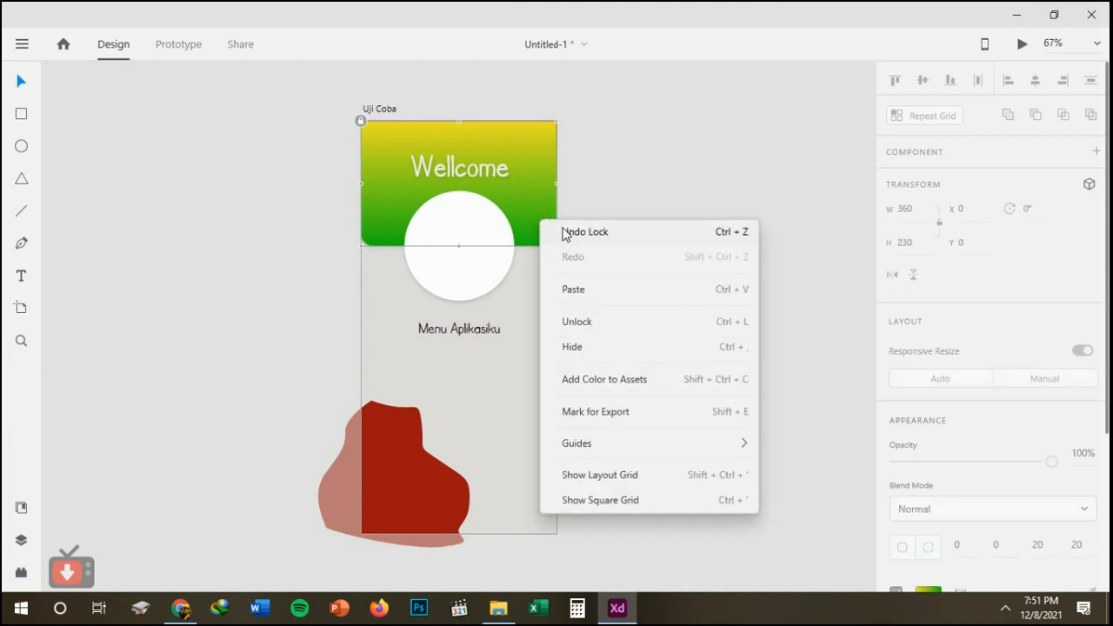
{"action": "left_click", "coordinate": [595, 325]}
{"action": "left_click", "coordinate": [603, 226]}
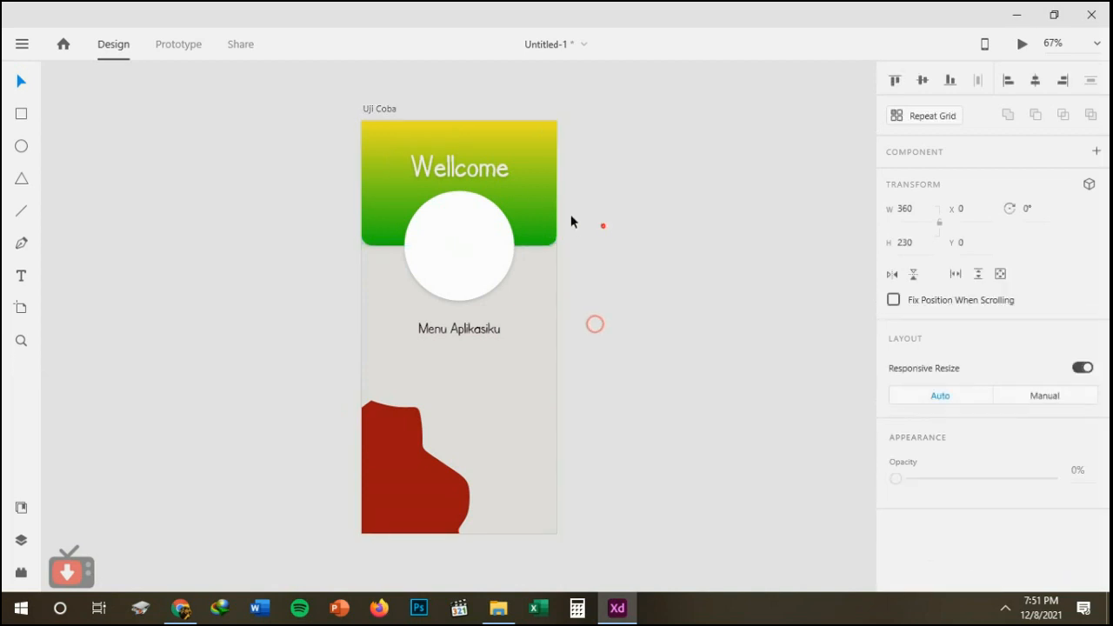
{"action": "left_click", "coordinate": [531, 192]}
{"action": "right_click", "coordinate": [530, 193]}
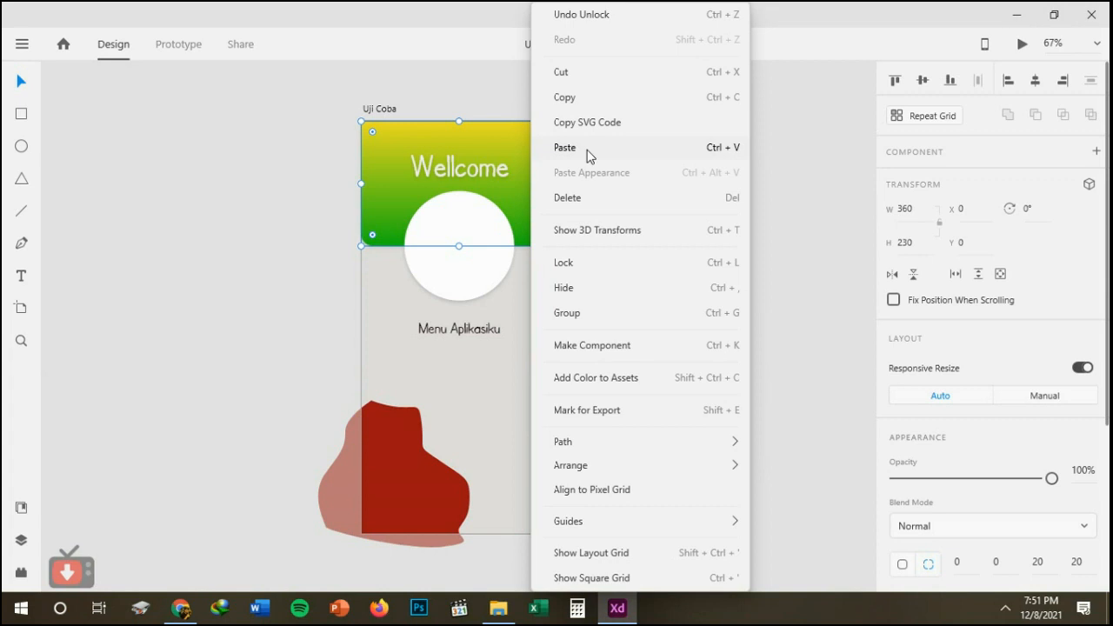
{"action": "left_click", "coordinate": [300, 161]}
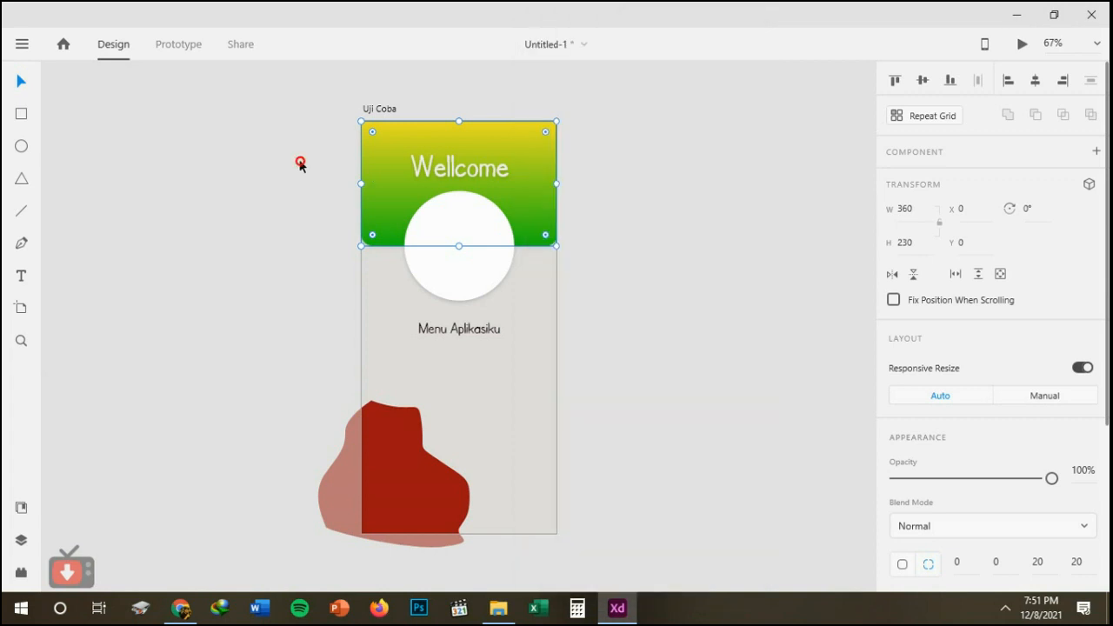
{"action": "left_click", "coordinate": [300, 162]}
{"action": "left_click", "coordinate": [312, 156]}
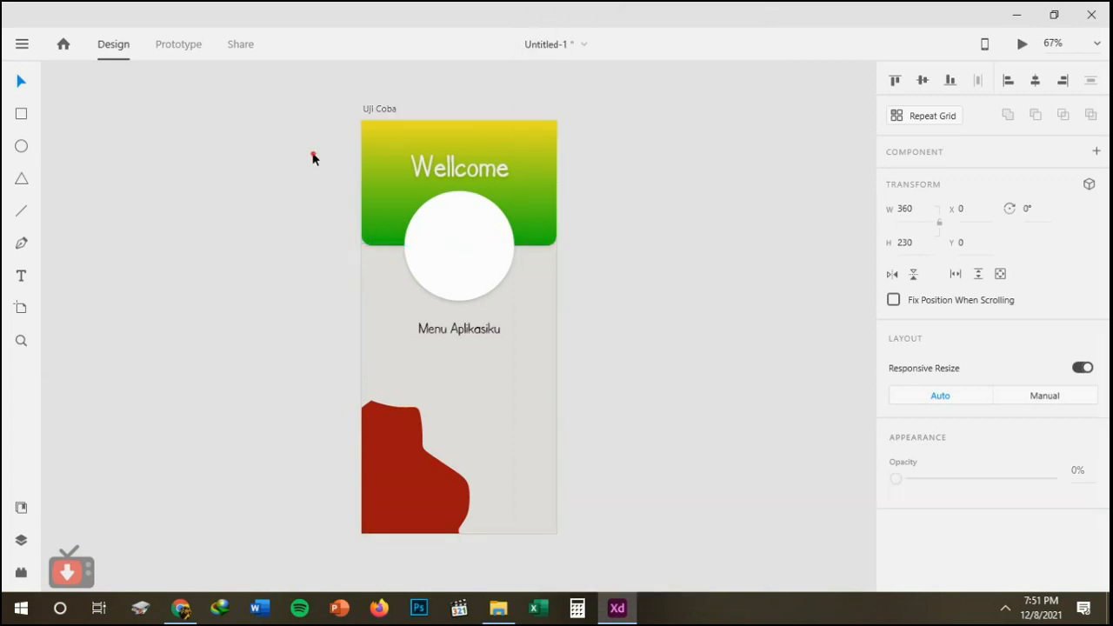
Group the header rectangle, circle and both texts, and test moving the group 96 px down before undoing that move.
{"action": "left_click", "coordinate": [326, 122]}
{"action": "left_click_drag", "start_coordinate": [326, 122], "coordinate": [595, 326]}
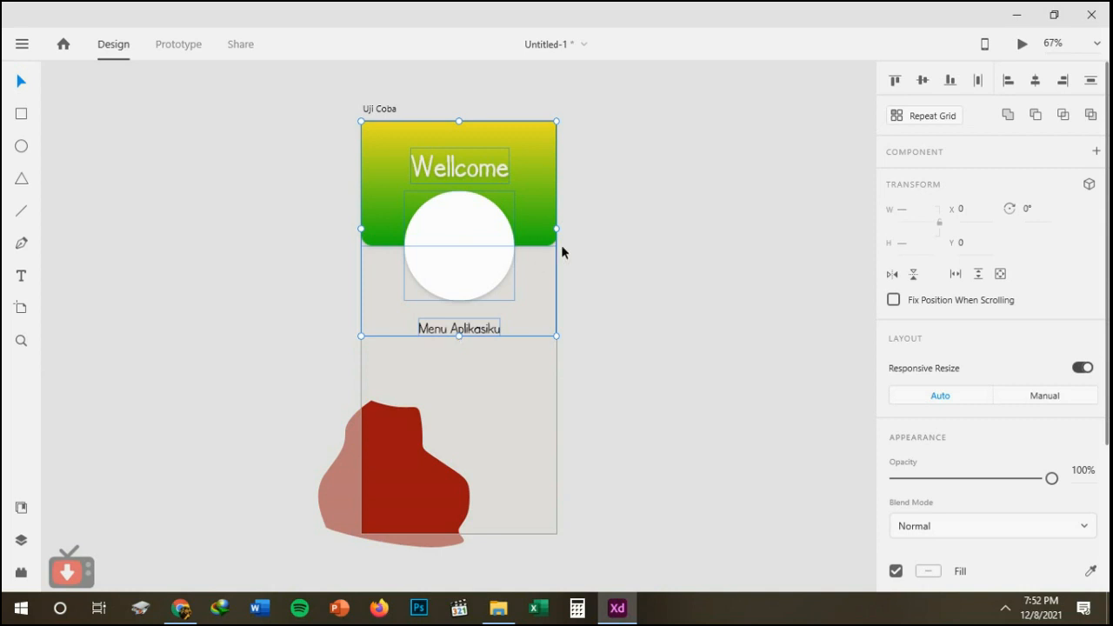
{"action": "key", "text": "ctrl+g"}
{"action": "left_click", "coordinate": [604, 243]}
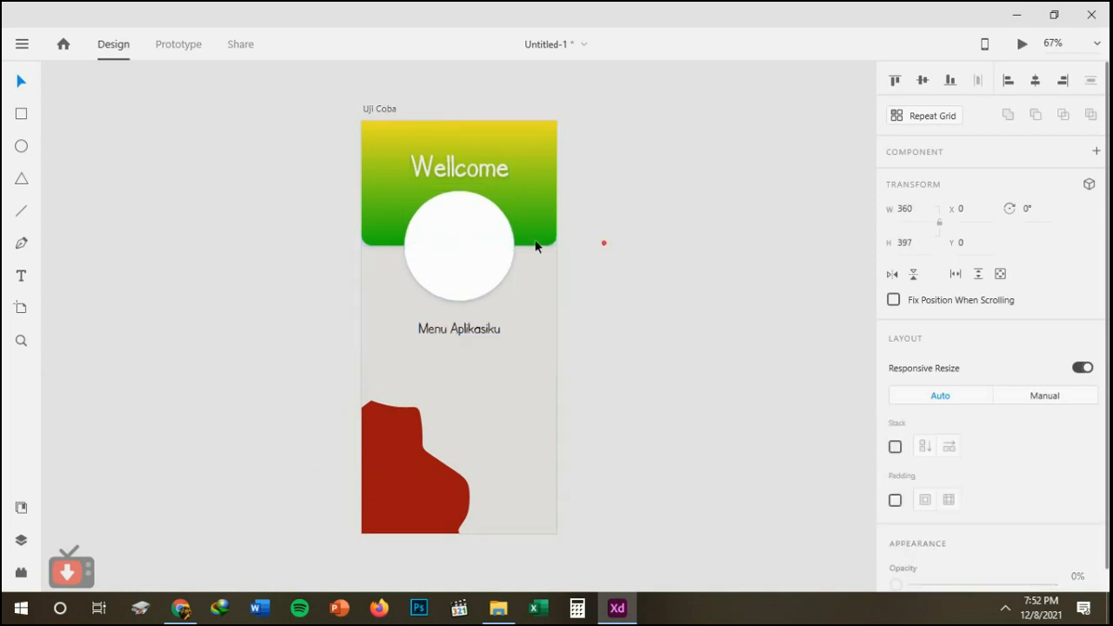
{"action": "left_click_drag", "start_coordinate": [495, 237], "coordinate": [491, 288]}
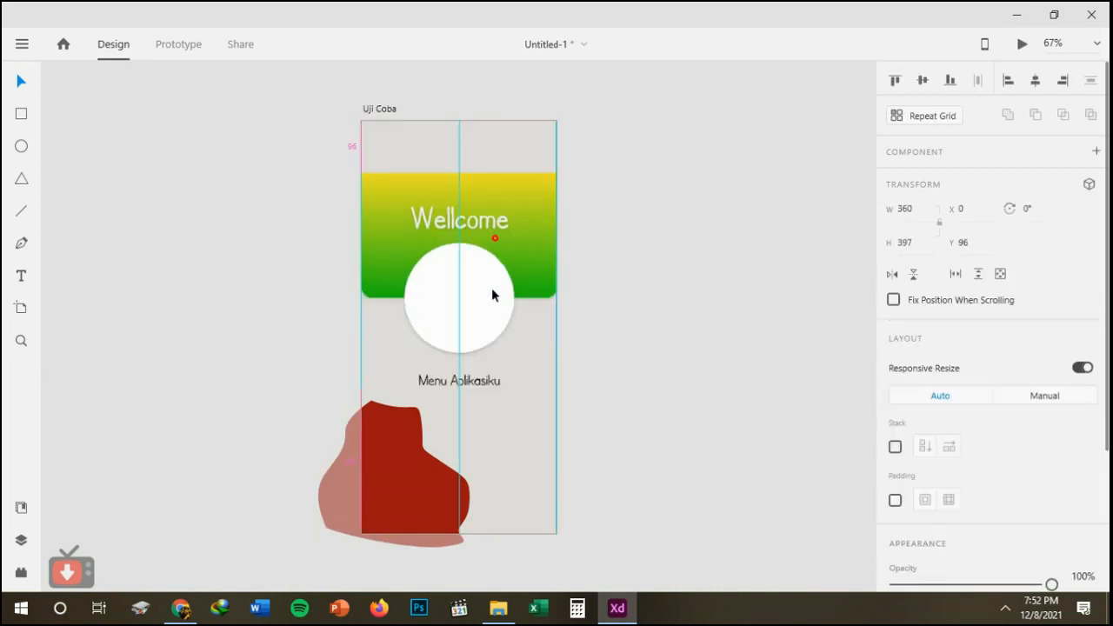
{"action": "key", "text": "ctrl+z"}
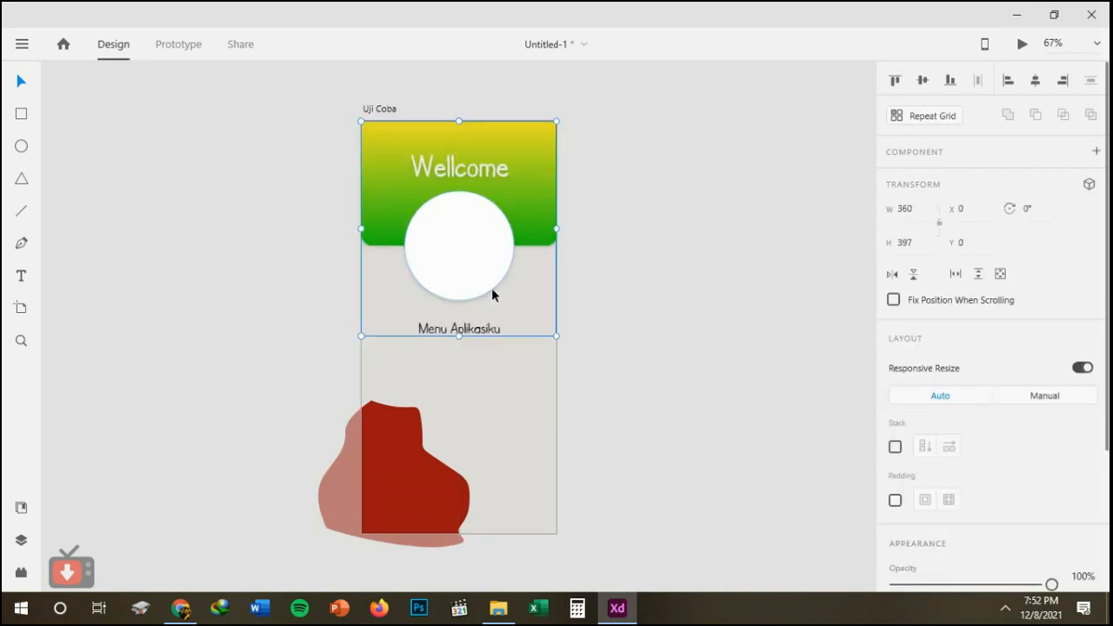
Ungroup the header rectangle, circle and both texts into separate objects, and clear the selection.
{"action": "right_click", "coordinate": [492, 295]}
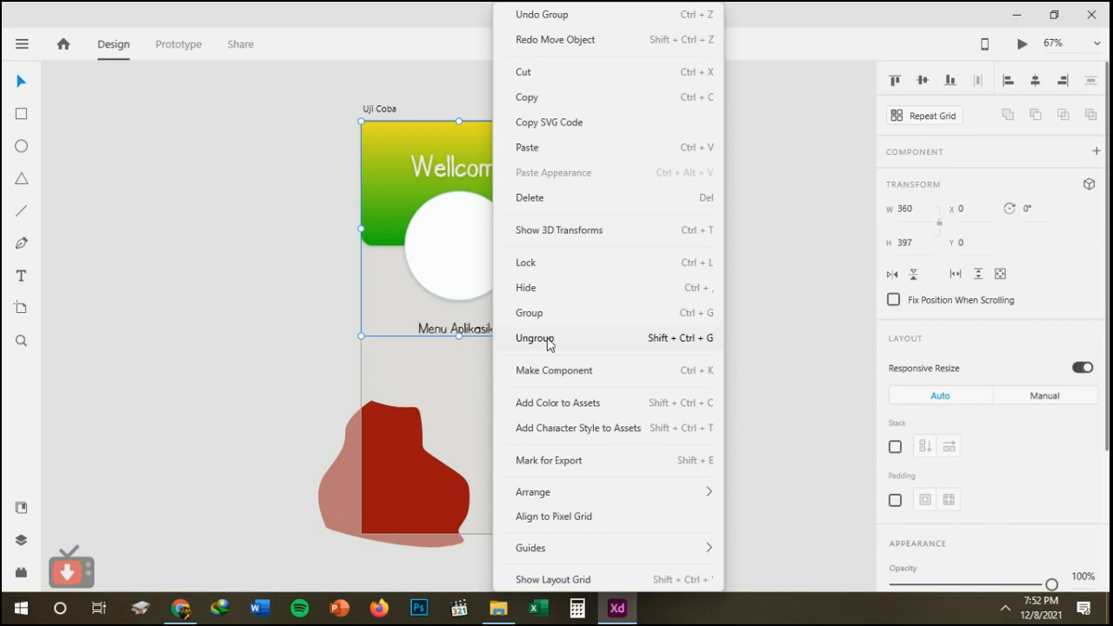
{"action": "left_click", "coordinate": [549, 345]}
{"action": "left_click", "coordinate": [548, 338]}
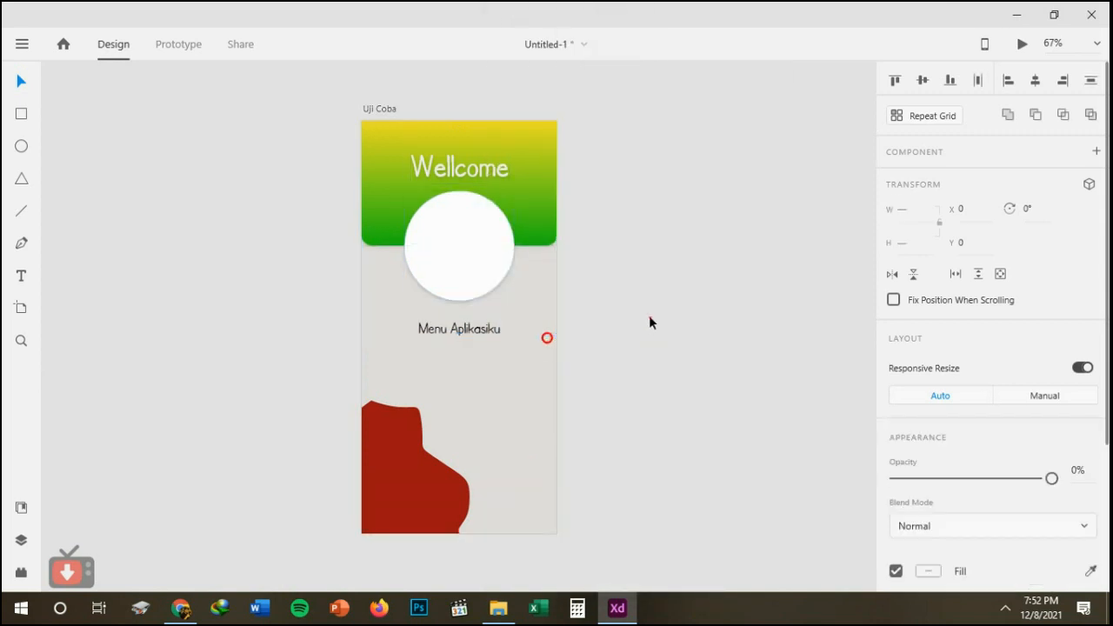
{"action": "left_click", "coordinate": [650, 318]}
Copy the gradient header rectangle and paste its appearance onto the dark red freeform shape.
{"action": "left_click", "coordinate": [519, 135]}
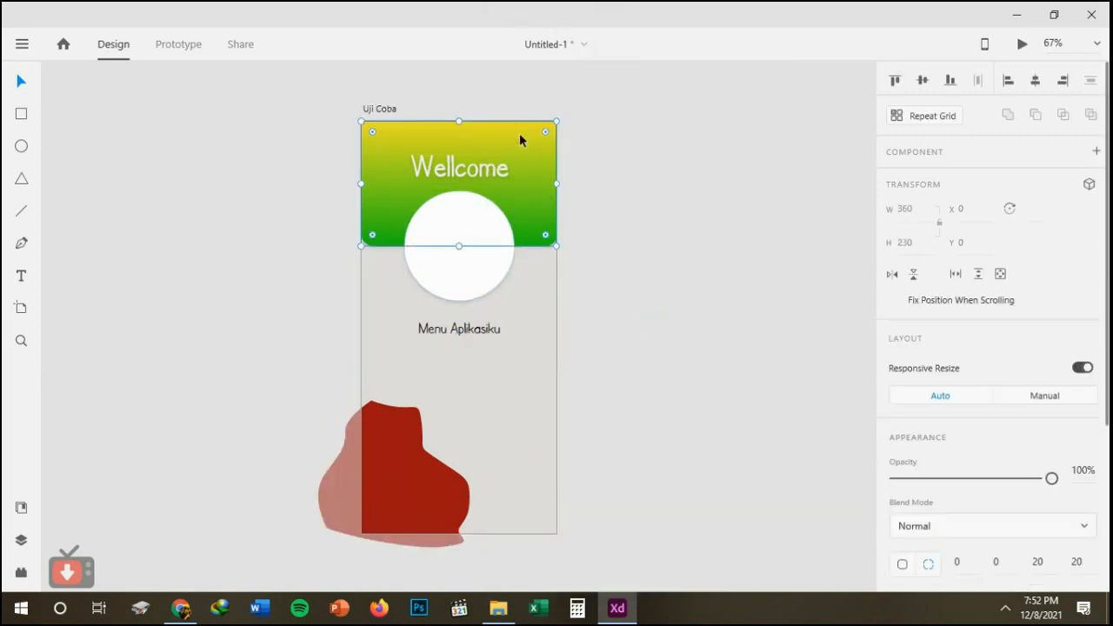
{"action": "right_click", "coordinate": [519, 137]}
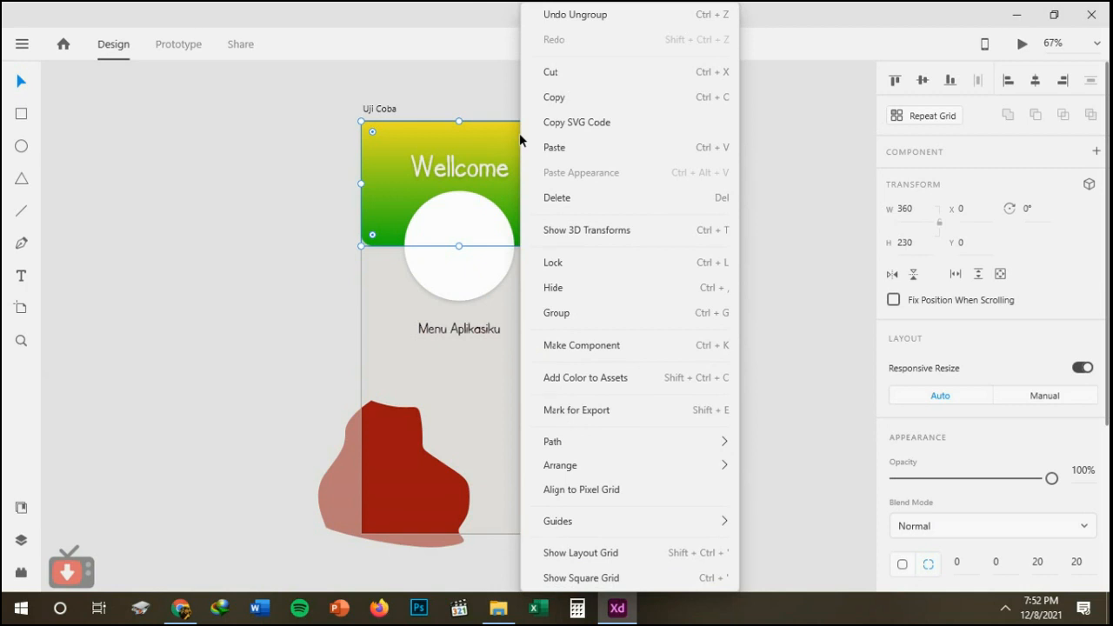
{"action": "left_click", "coordinate": [551, 101]}
{"action": "left_click", "coordinate": [395, 446]}
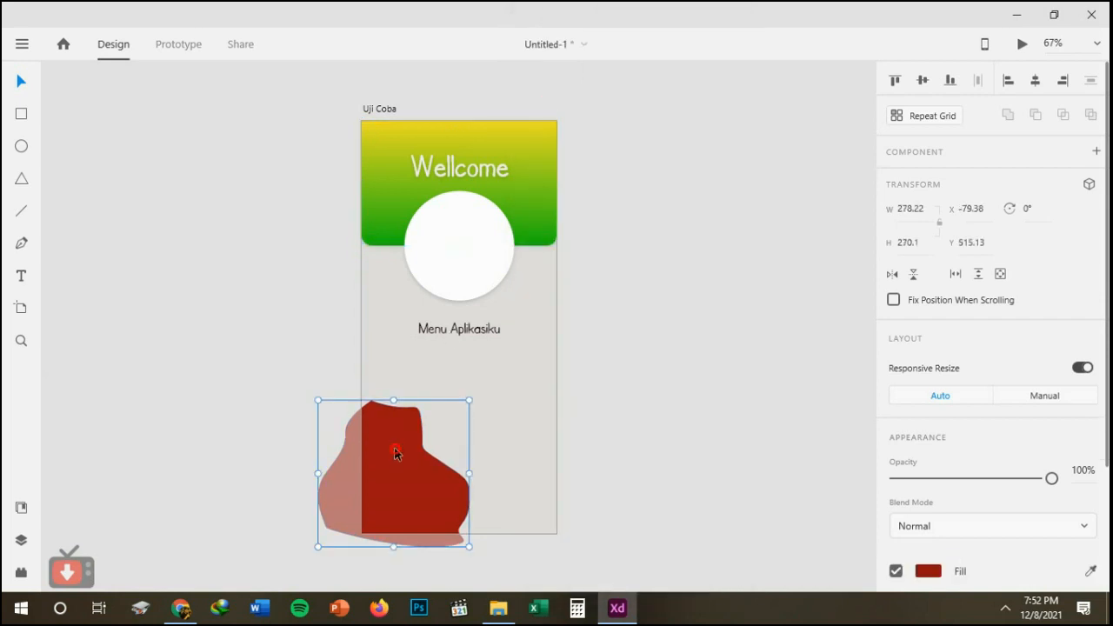
{"action": "right_click", "coordinate": [395, 452]}
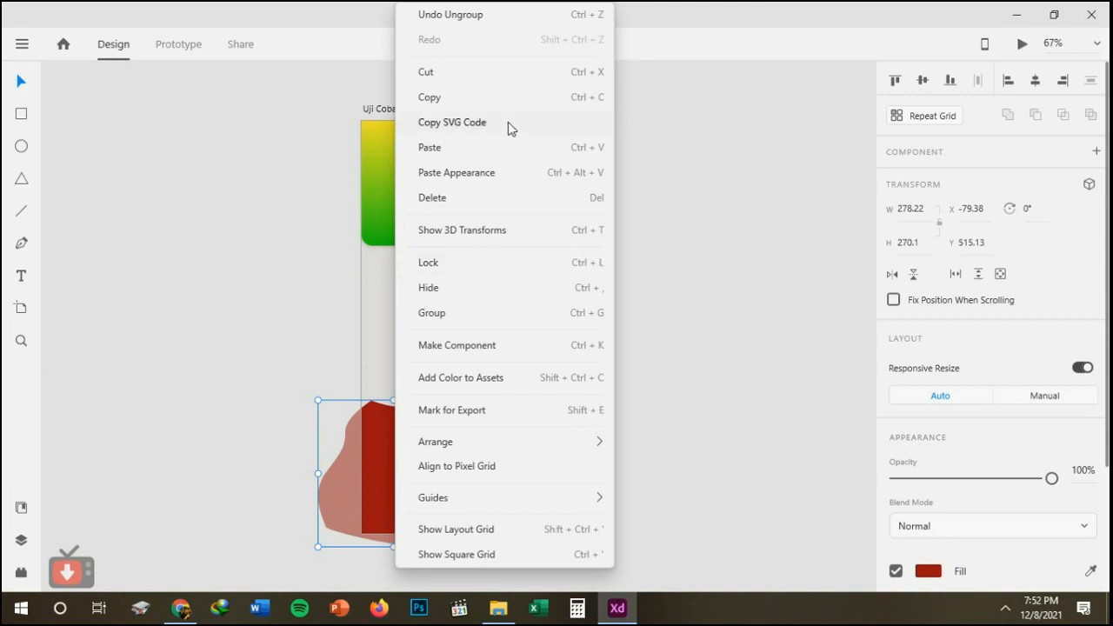
{"action": "left_click", "coordinate": [468, 174]}
{"action": "left_click", "coordinate": [589, 432]}
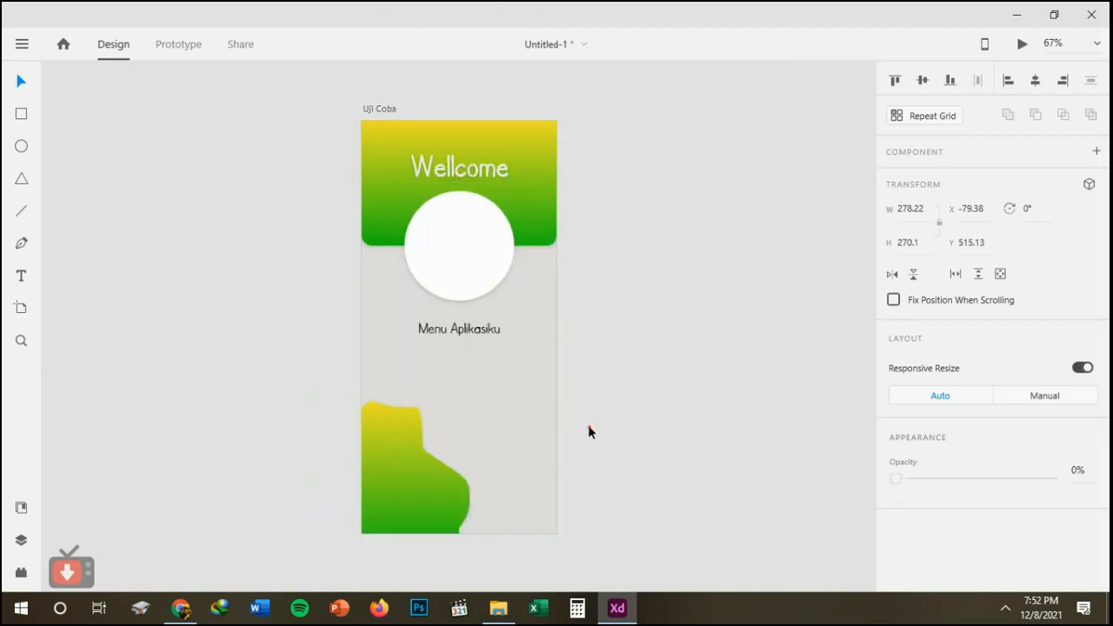
{"action": "left_click", "coordinate": [589, 430]}
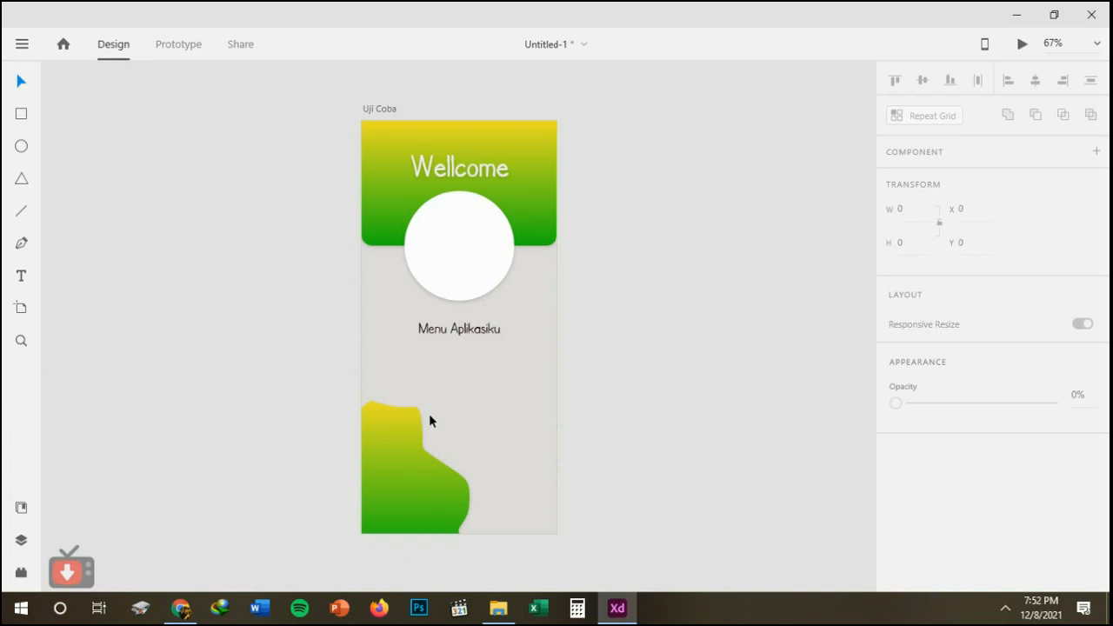
{"action": "left_click", "coordinate": [411, 446]}
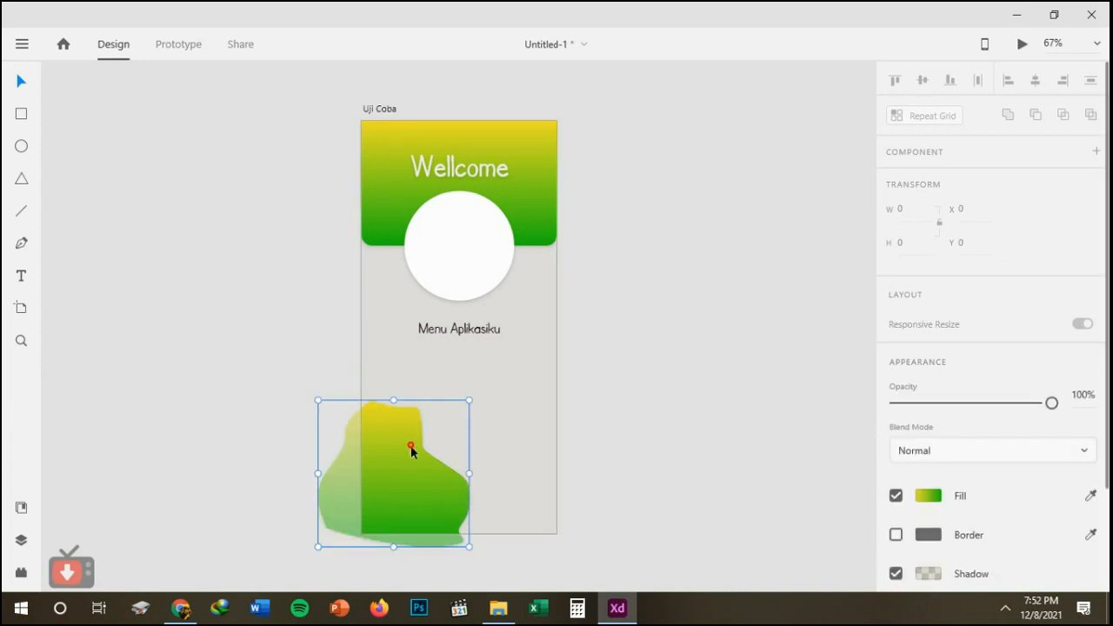
{"action": "left_click", "coordinate": [635, 375]}
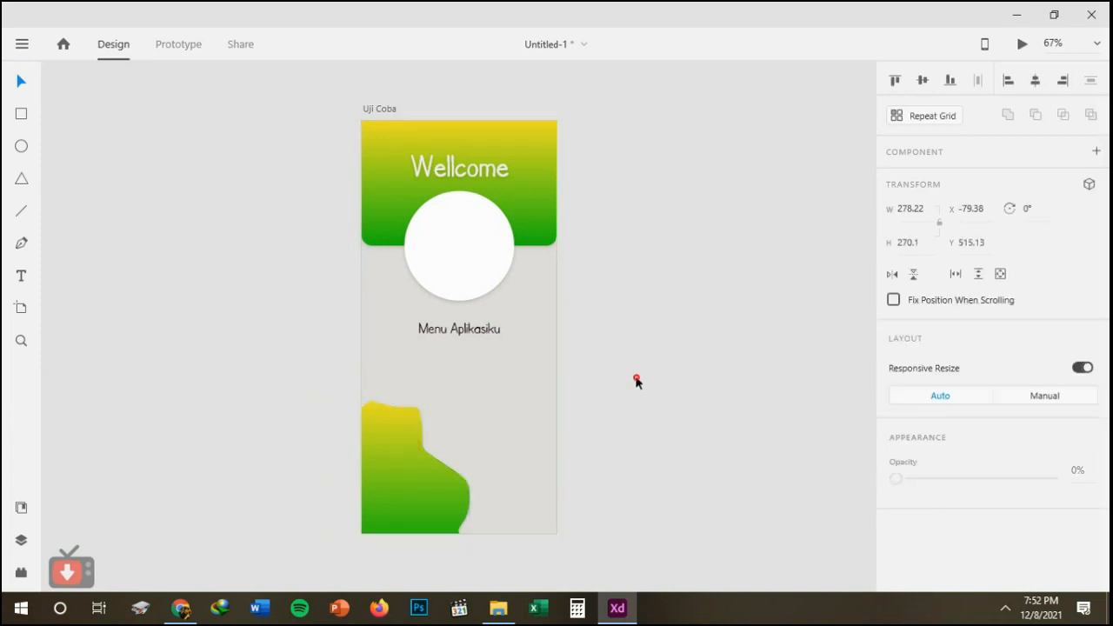
{"action": "right_click", "coordinate": [398, 459]}
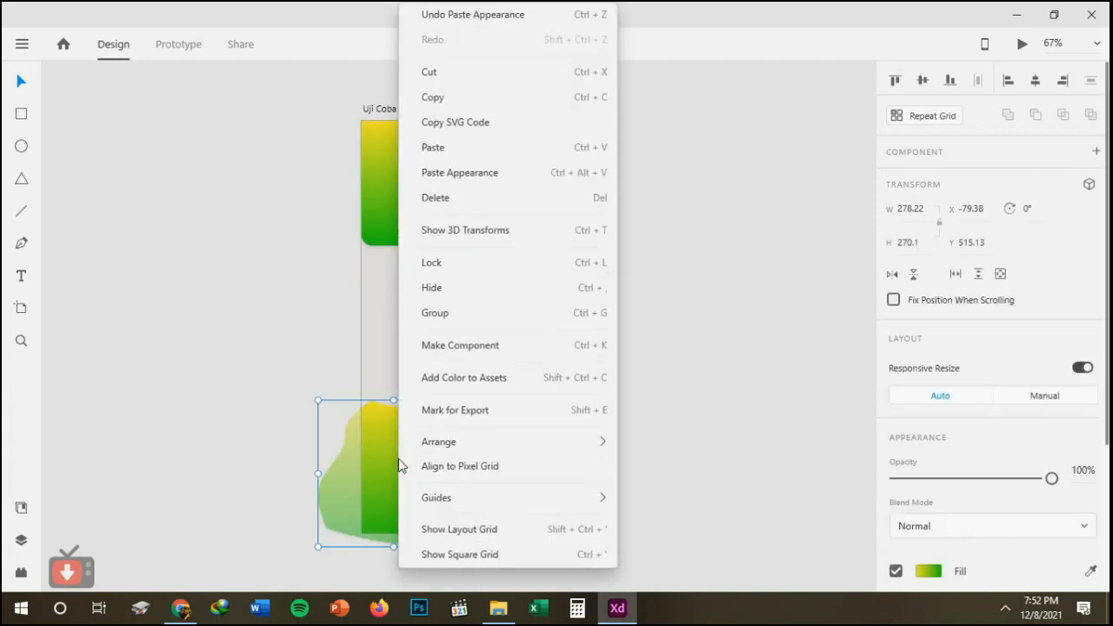
{"action": "left_click", "coordinate": [827, 380]}
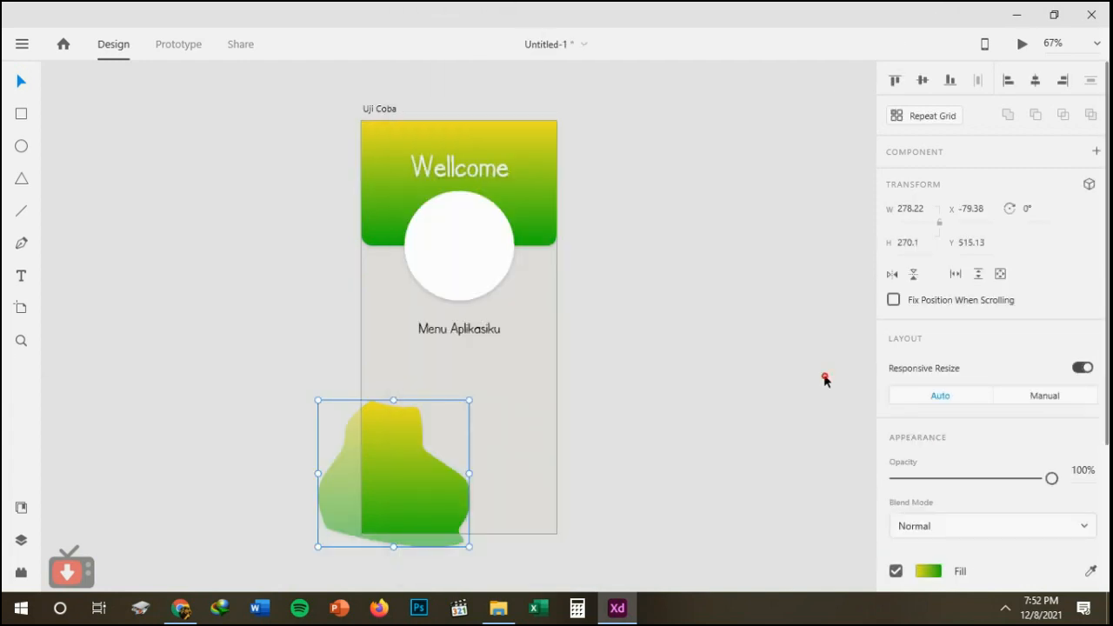
{"action": "left_click", "coordinate": [825, 376]}
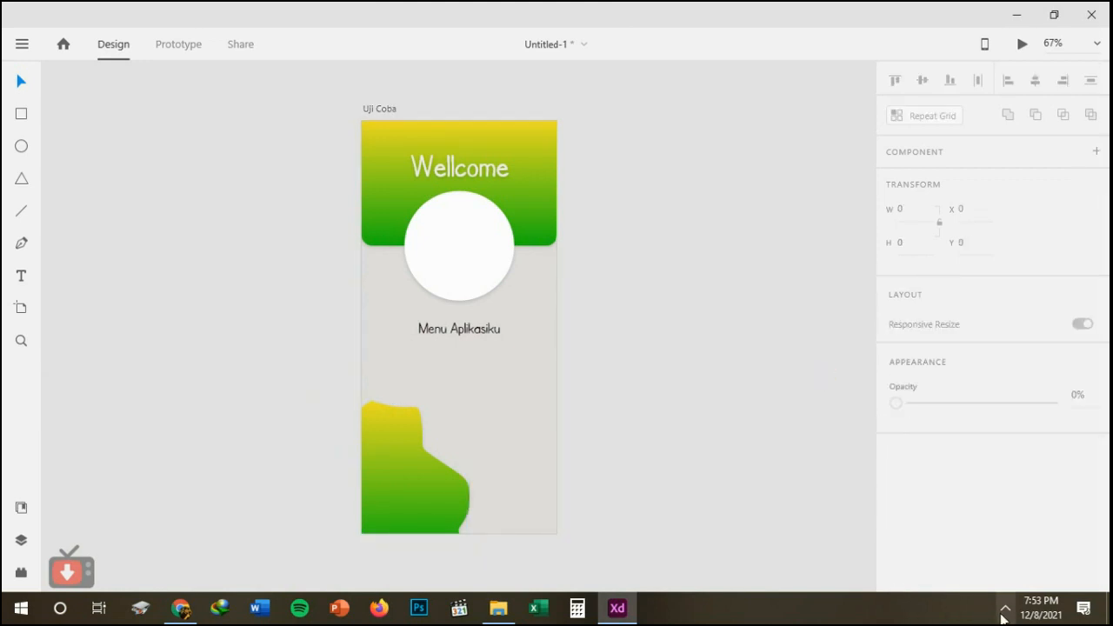
{"action": "left_click", "coordinate": [1004, 608]}
{"action": "right_click", "coordinate": [974, 576]}
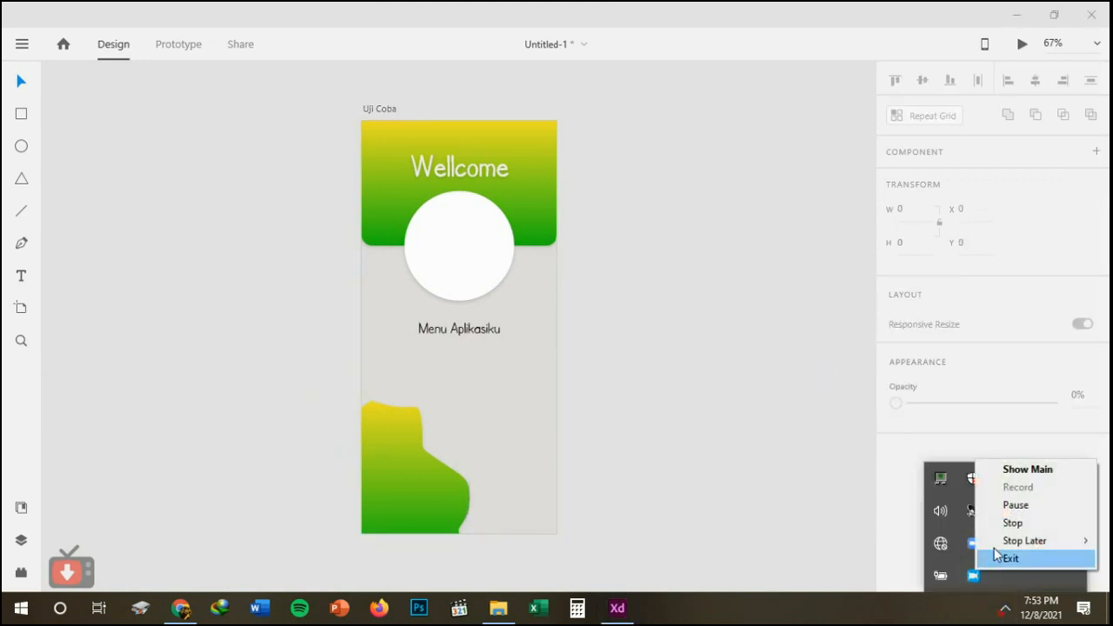
{"action": "left_click", "coordinate": [1014, 506]}
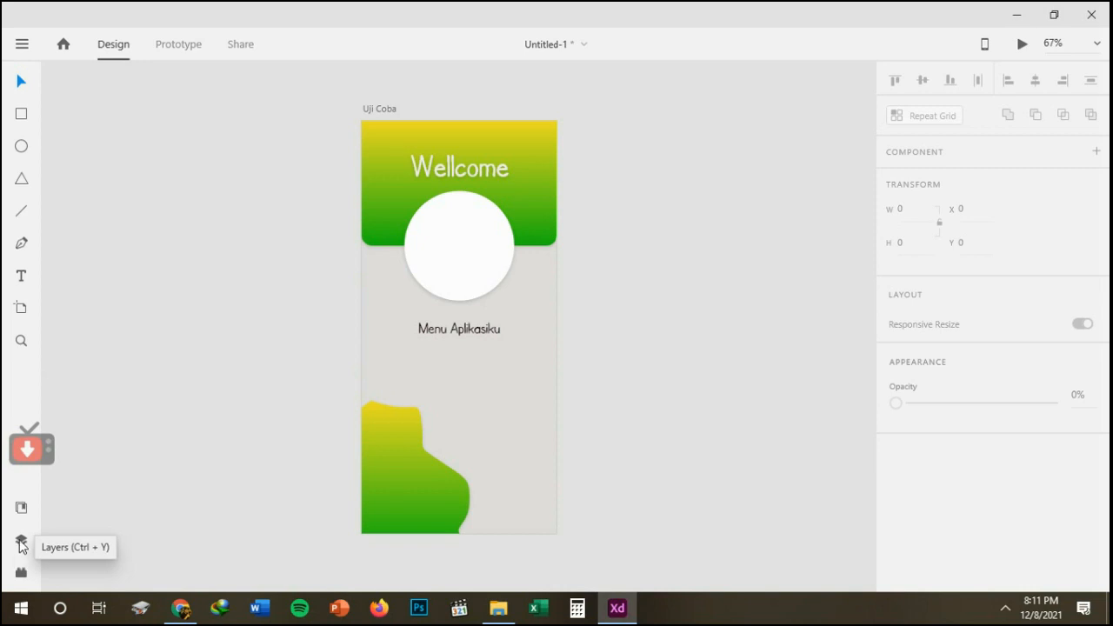
Show the layer list and select the Uji Coba artboard, the white circle and the header rectangle to locate their layers.
{"action": "left_click", "coordinate": [21, 541]}
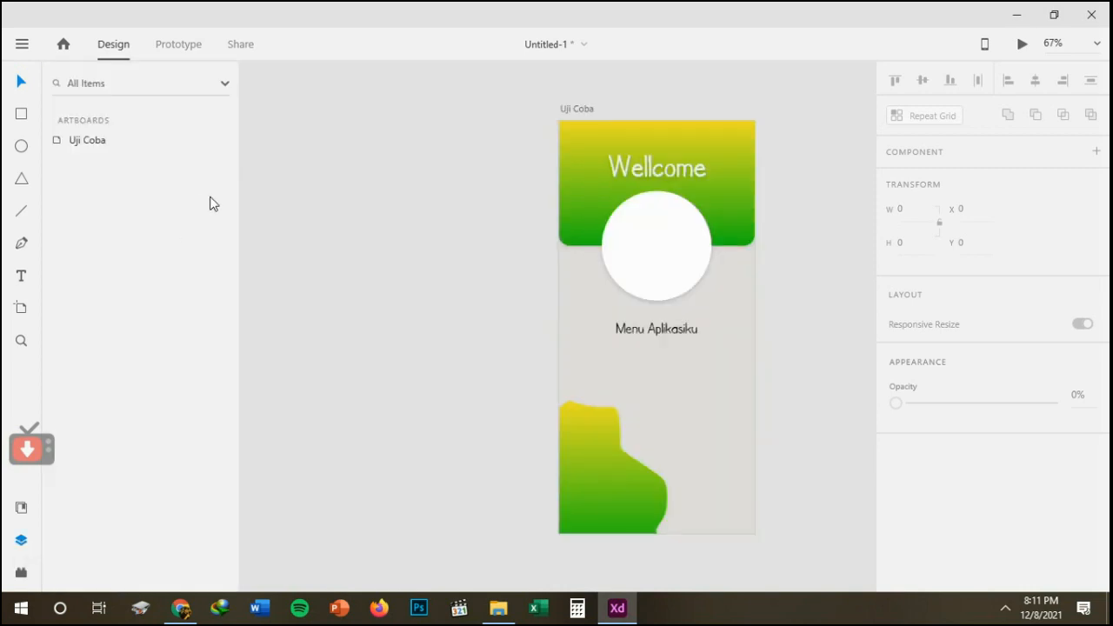
{"action": "left_click", "coordinate": [74, 148]}
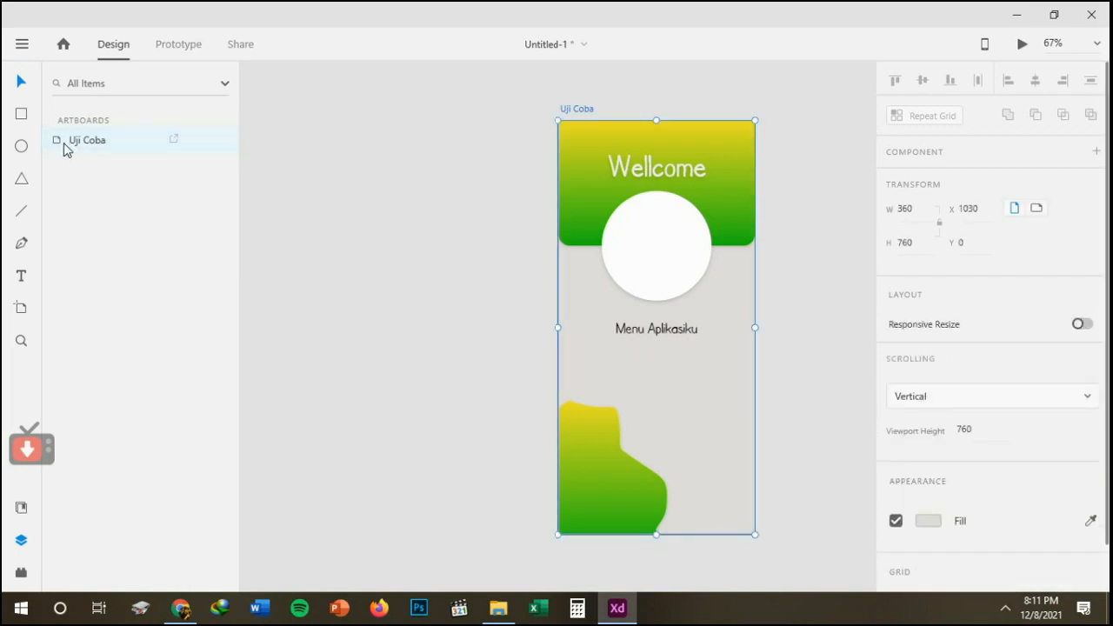
{"action": "left_click", "coordinate": [641, 274]}
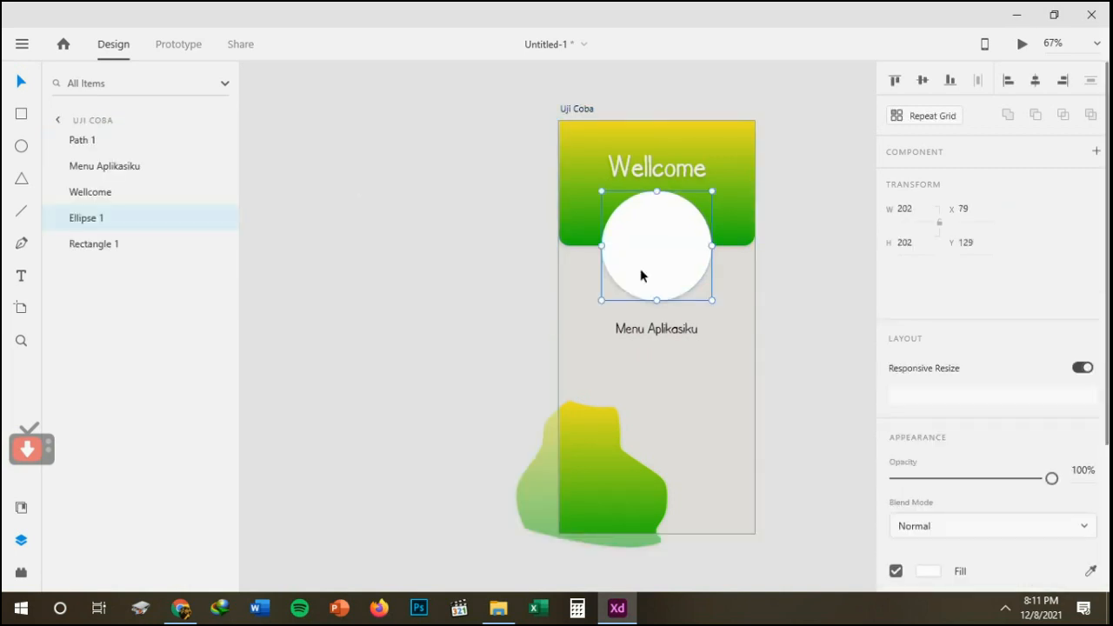
{"action": "left_click", "coordinate": [582, 183]}
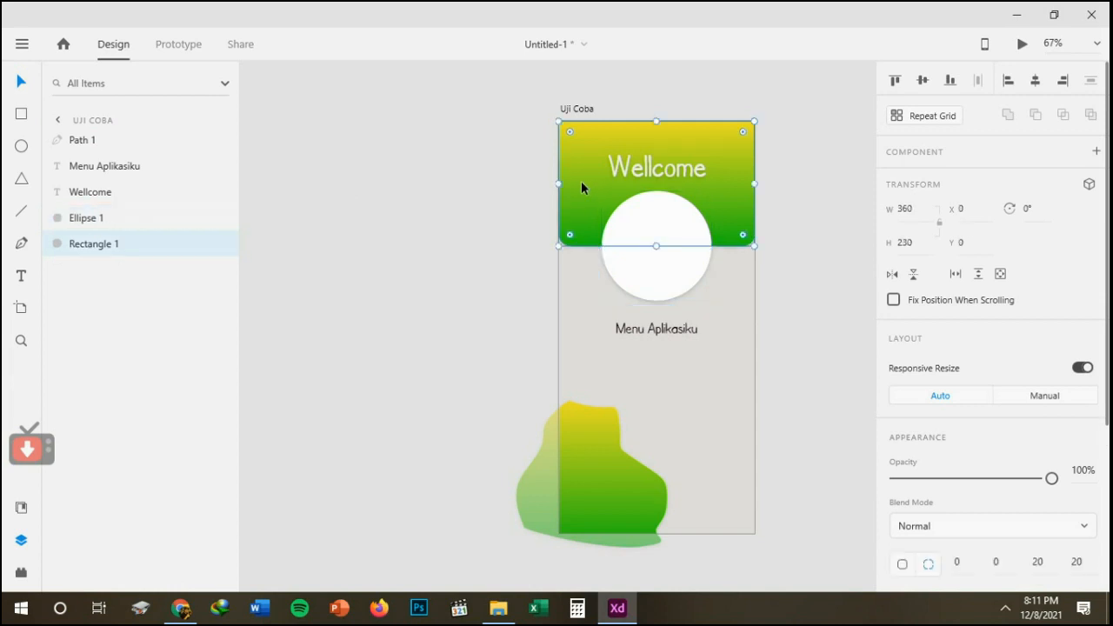
Select the Path 1, Menu Aplikasiku, Wellcome, Ellipse 1 and Rectangle 1 layers one after another to identify their objects.
{"action": "left_click", "coordinate": [84, 144]}
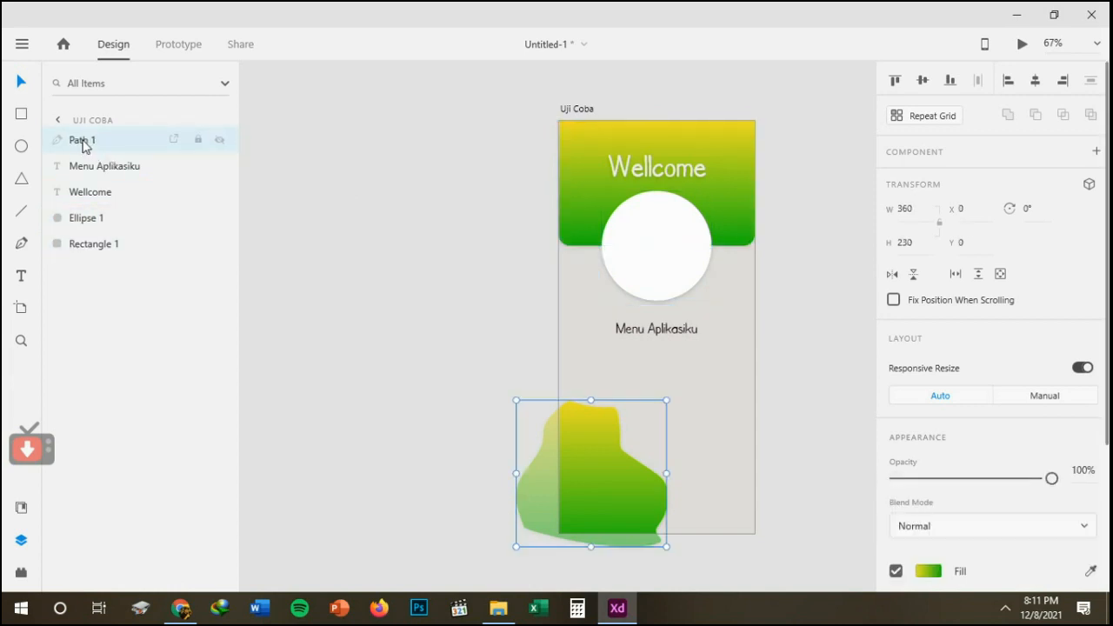
{"action": "left_click", "coordinate": [87, 170]}
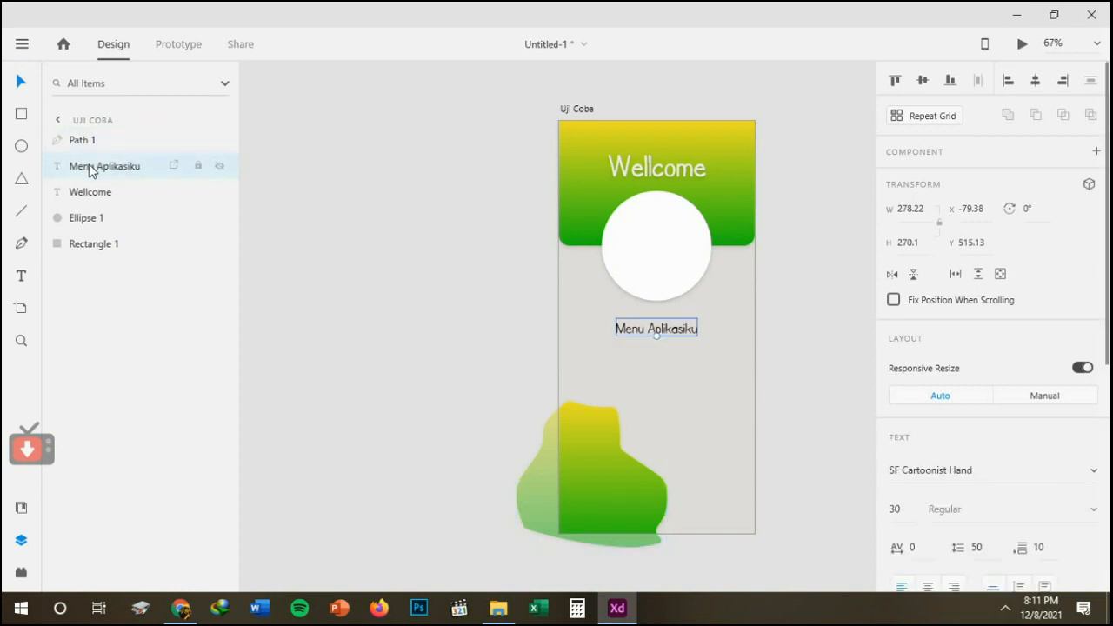
{"action": "left_click", "coordinate": [84, 193]}
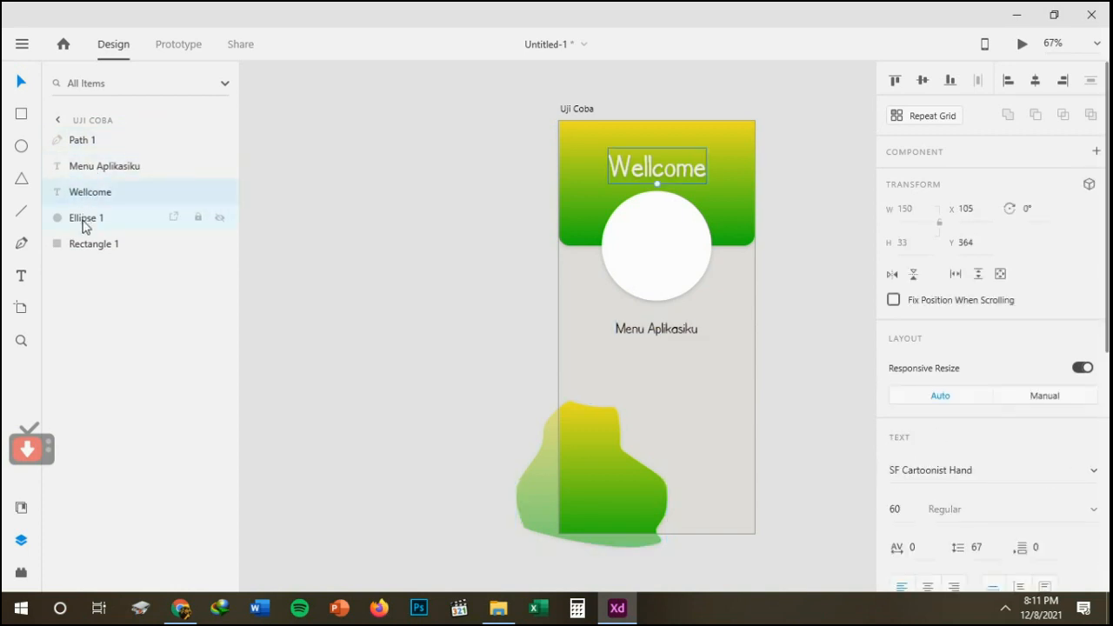
{"action": "left_click", "coordinate": [83, 220]}
{"action": "left_click", "coordinate": [82, 245]}
Go back to the artboard list, reopen the layers of Uji Coba, and return to the artboard list.
{"action": "left_click", "coordinate": [56, 132]}
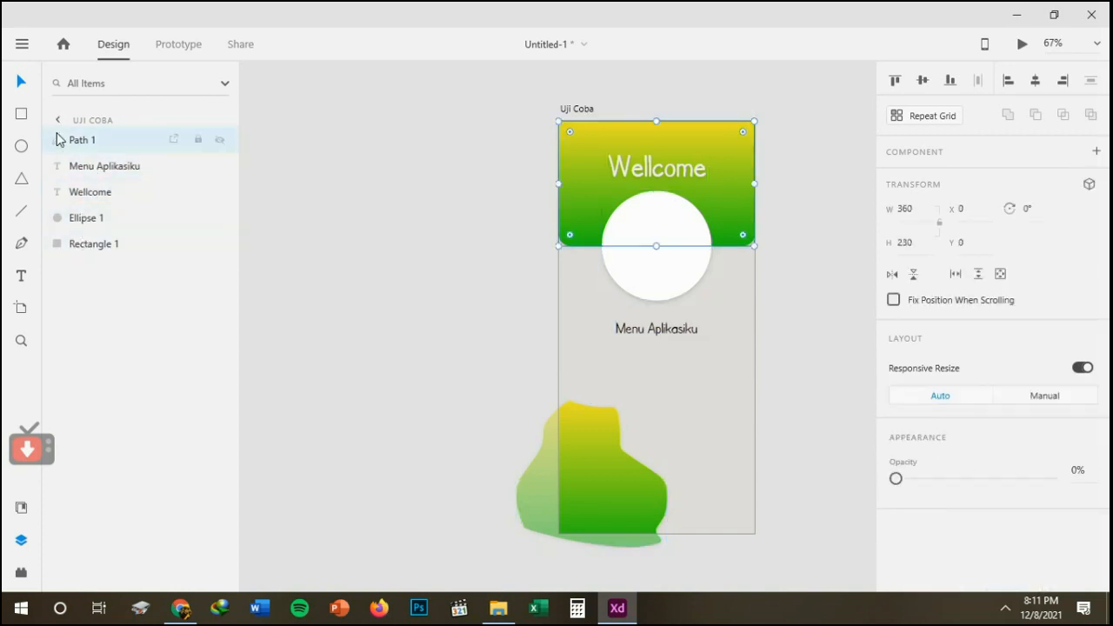
{"action": "left_click", "coordinate": [56, 121]}
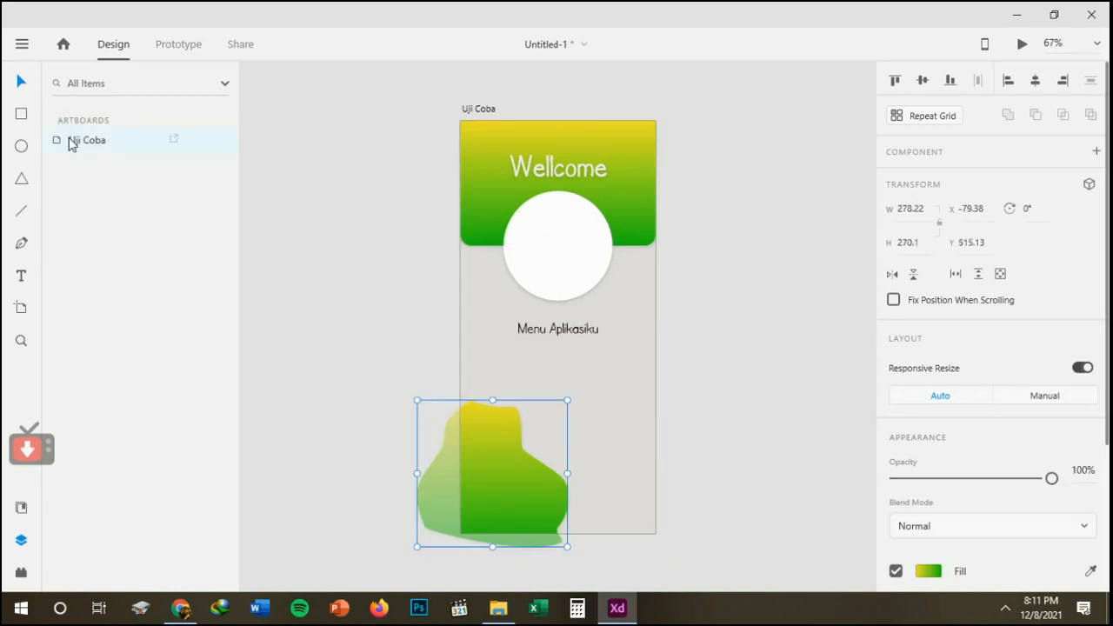
{"action": "double_click", "coordinate": [70, 139]}
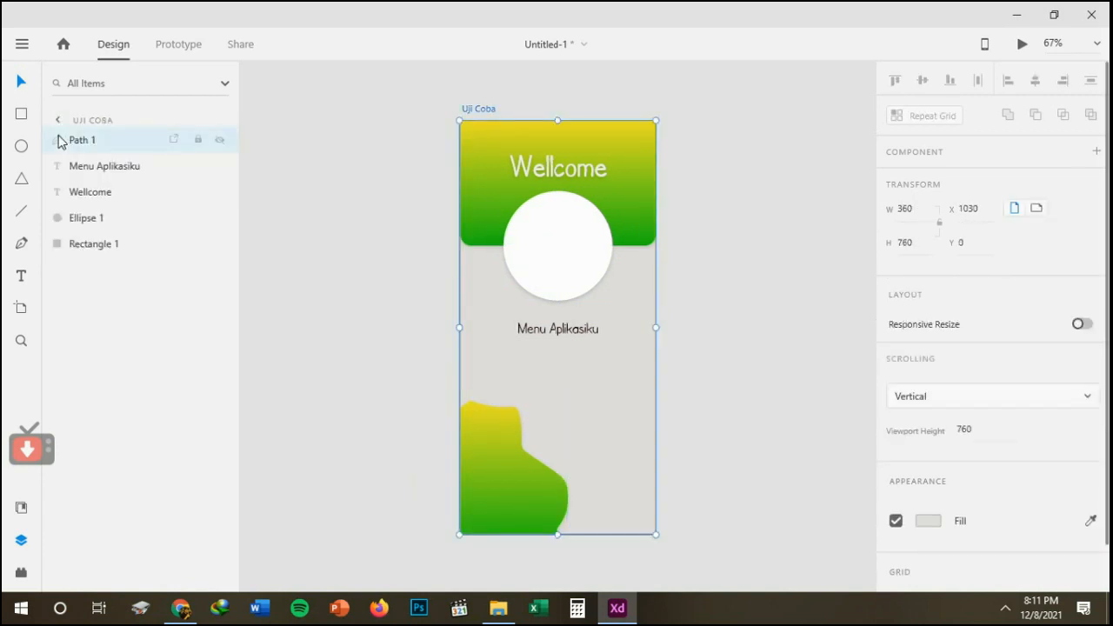
{"action": "left_click", "coordinate": [60, 136]}
{"action": "left_click", "coordinate": [58, 121]}
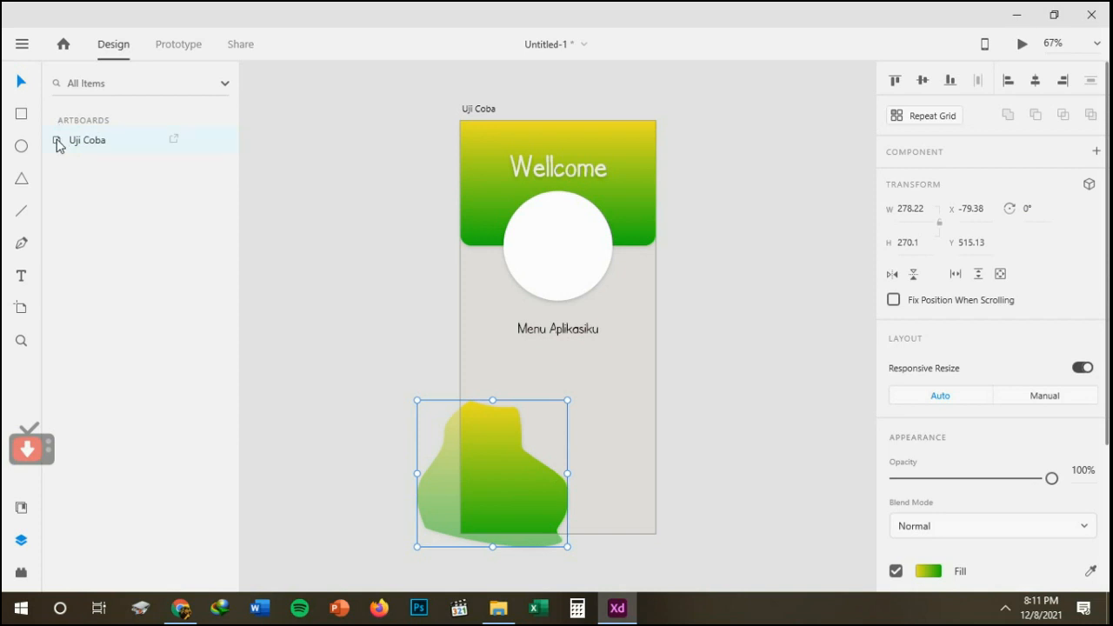
Open the layers of the Uji Coba artboard once more and return to the artboard list.
{"action": "double_click", "coordinate": [57, 142]}
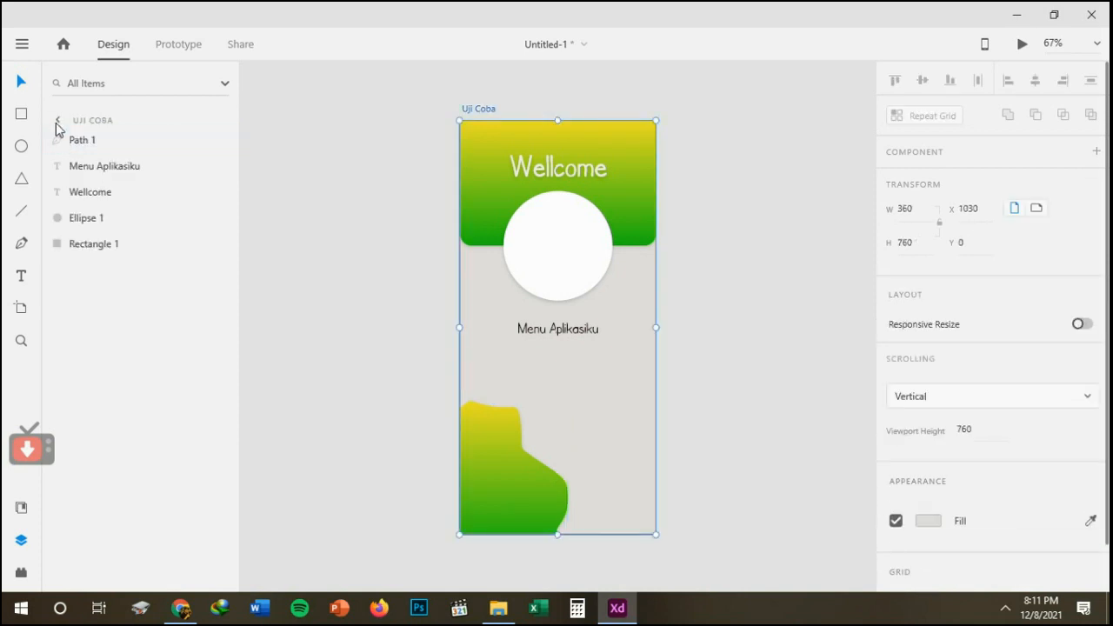
{"action": "left_click", "coordinate": [55, 122]}
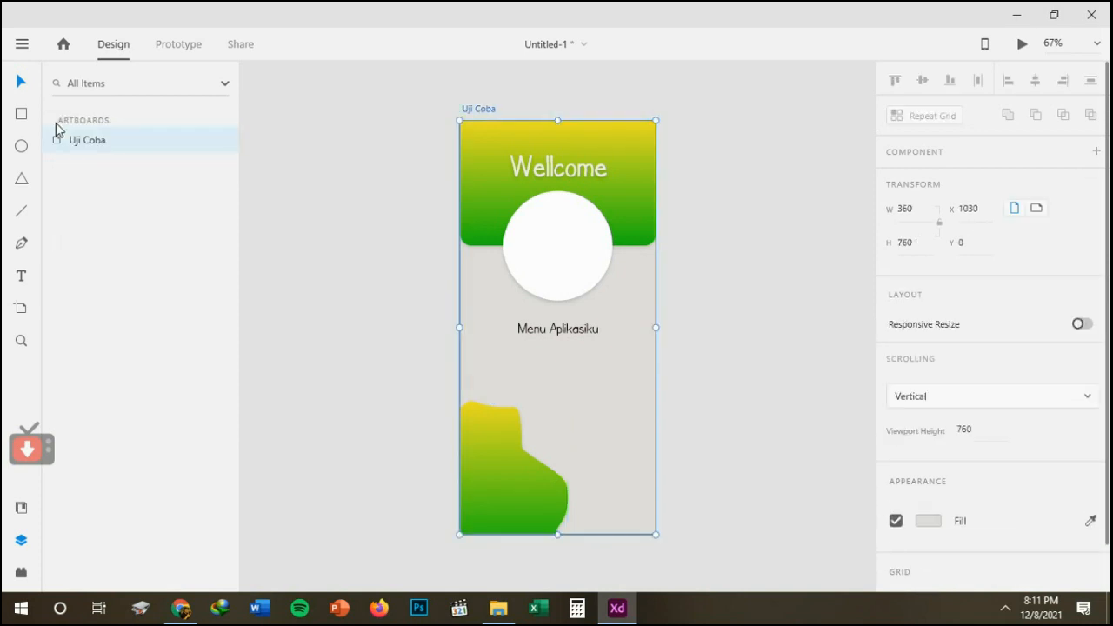
Show the document assets and save the header rectangle's yellow-green gradient as a color asset.
{"action": "left_click", "coordinate": [22, 512]}
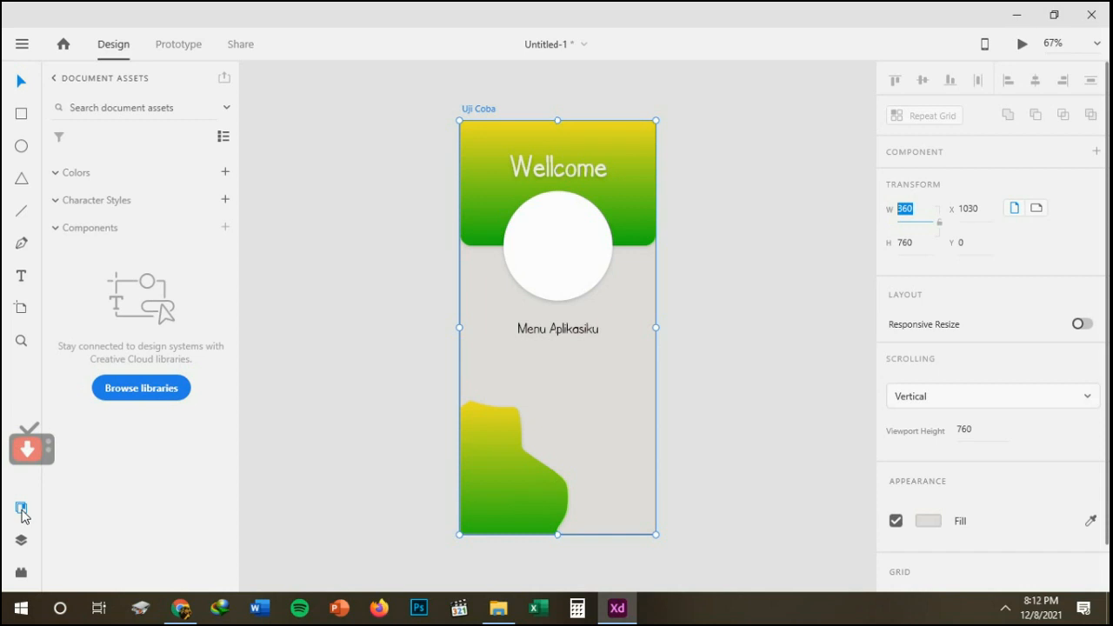
{"action": "left_click", "coordinate": [481, 167]}
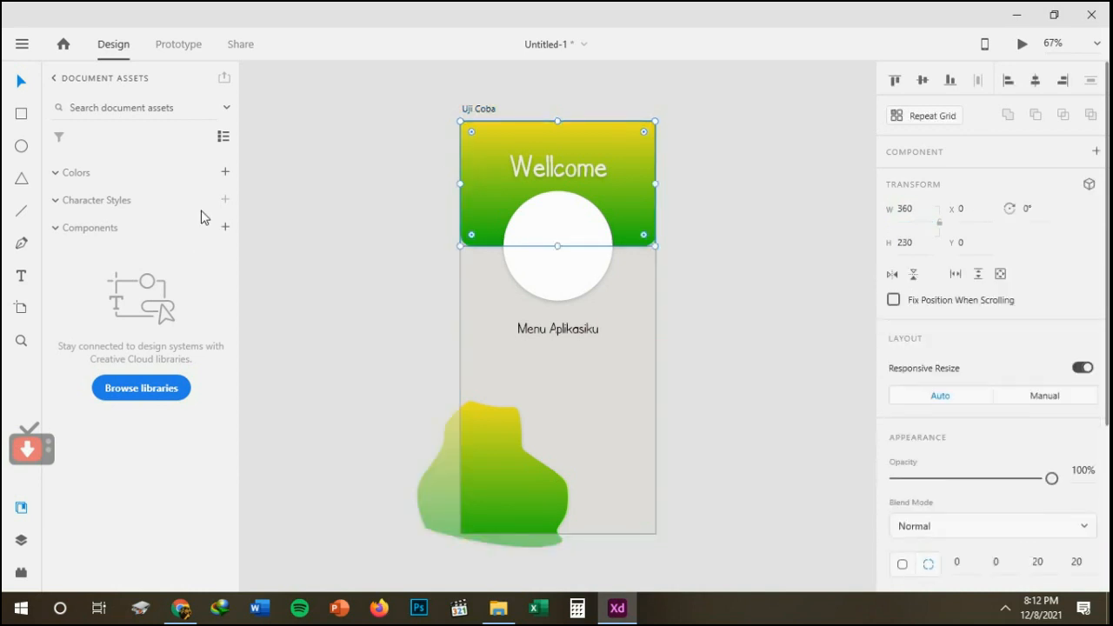
{"action": "left_click", "coordinate": [225, 174]}
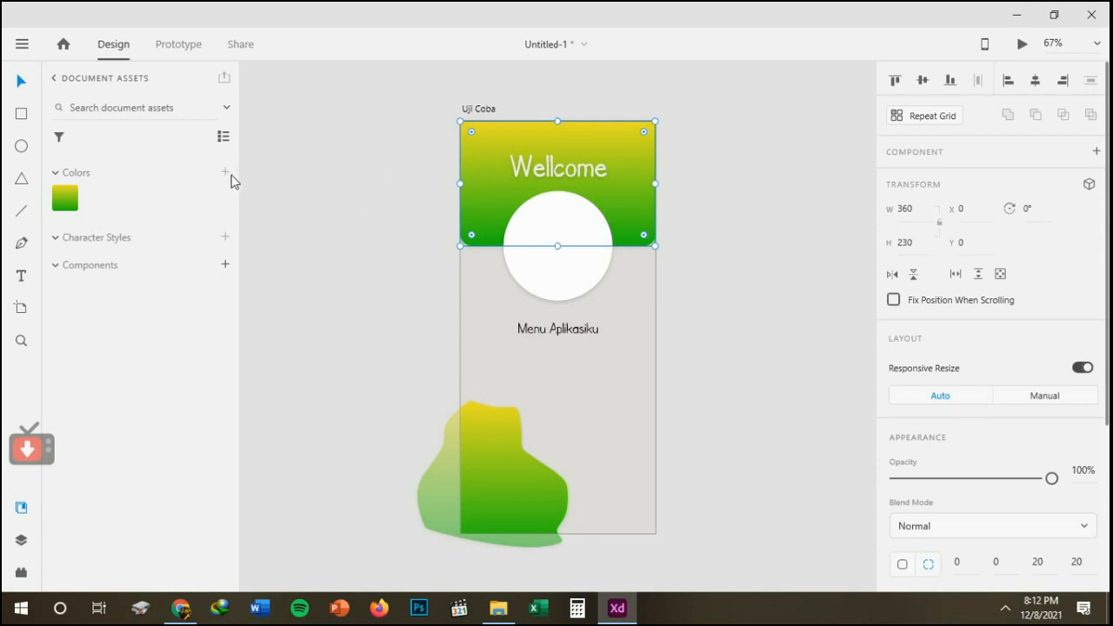
{"action": "left_click", "coordinate": [313, 187]}
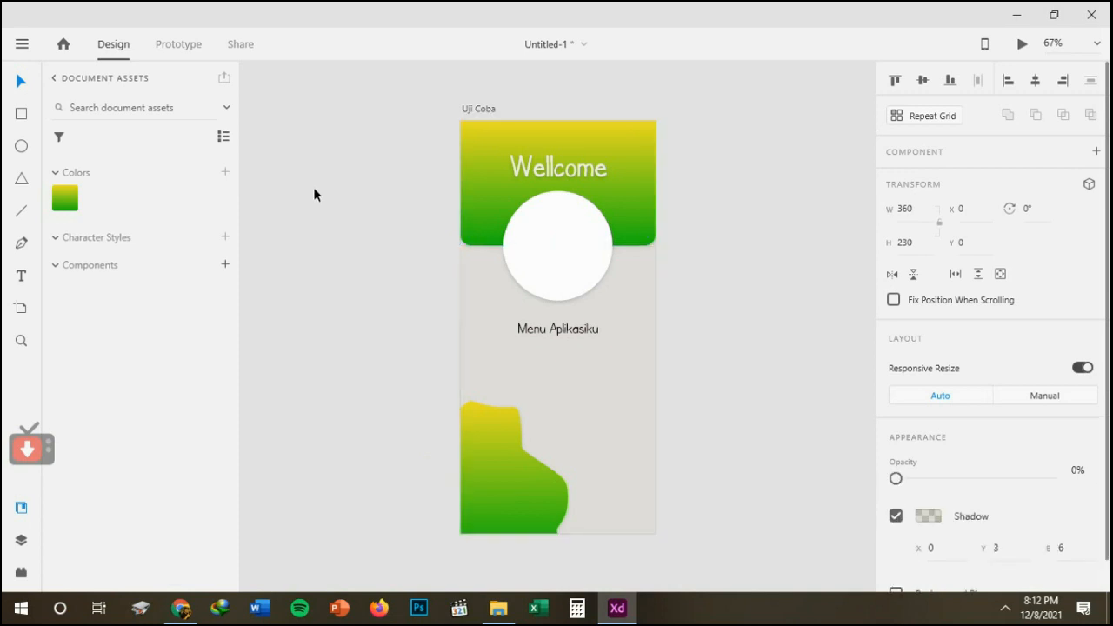
Try the saved gradient on a new triangle about 139 by 139 above the freeform shape and delete the triangle.
{"action": "left_click", "coordinate": [21, 178]}
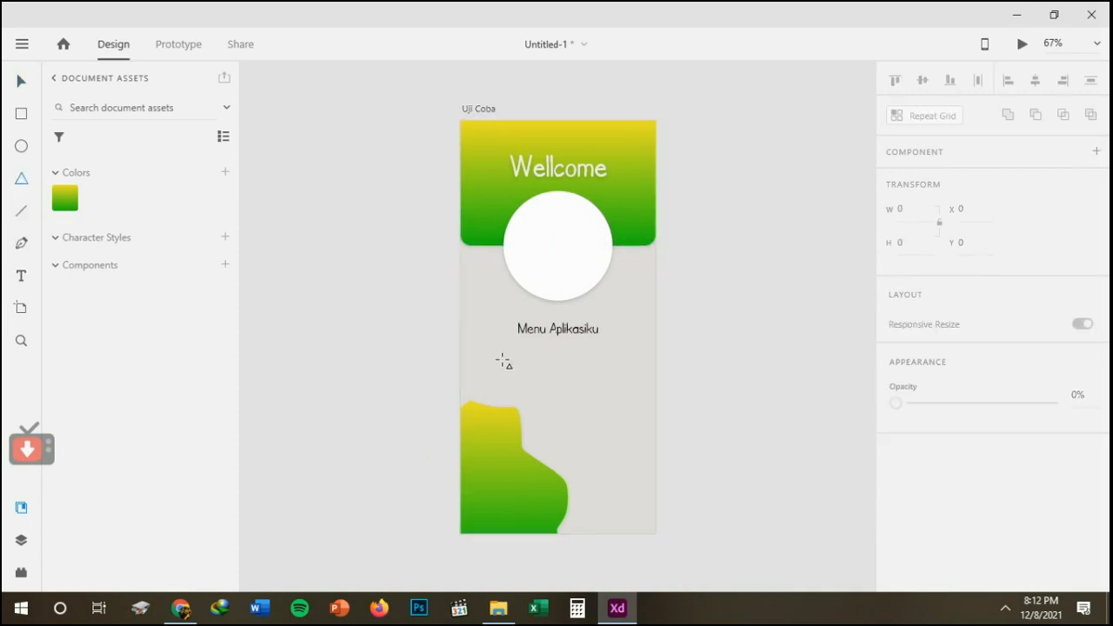
{"action": "mouse_move", "coordinate": [574, 363]}
{"action": "left_mouse_down"}
{"action": "mouse_move", "coordinate": [627, 450]}
{"action": "mouse_move", "coordinate": [647, 435]}
{"action": "left_mouse_up"}
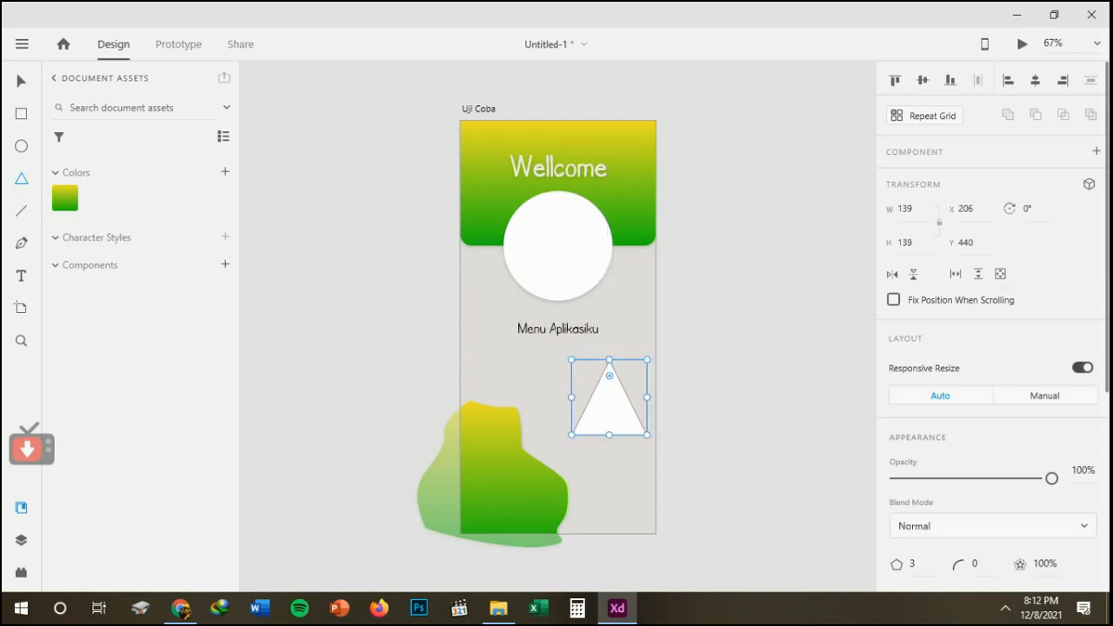
{"action": "scroll", "coordinate": [898, 504], "scroll_direction": "down", "scroll_amount": 4}
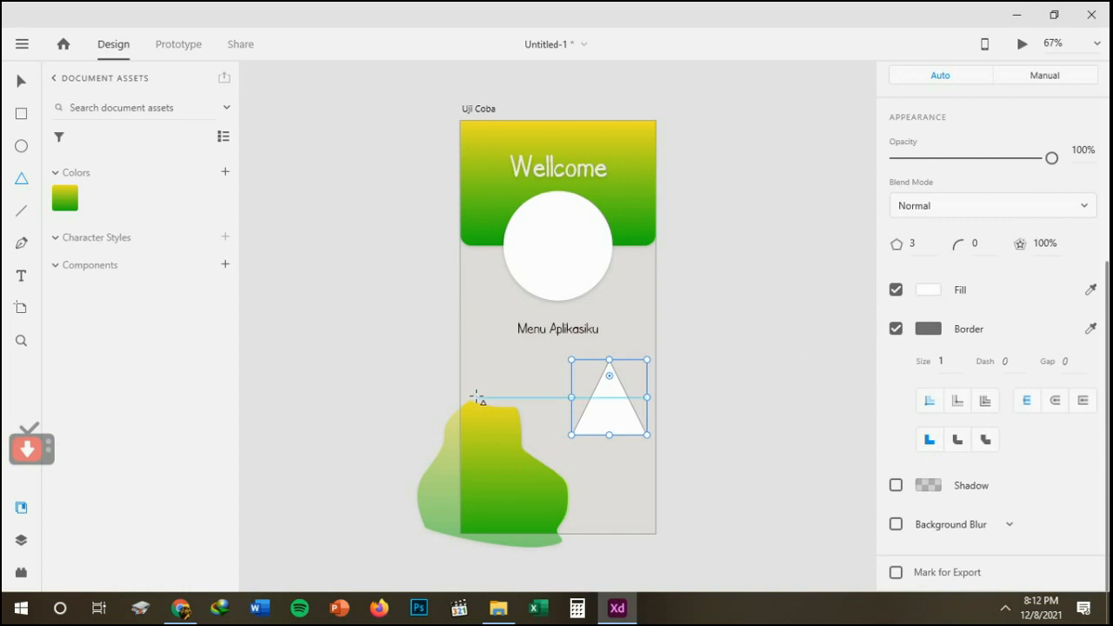
{"action": "left_click", "coordinate": [70, 206]}
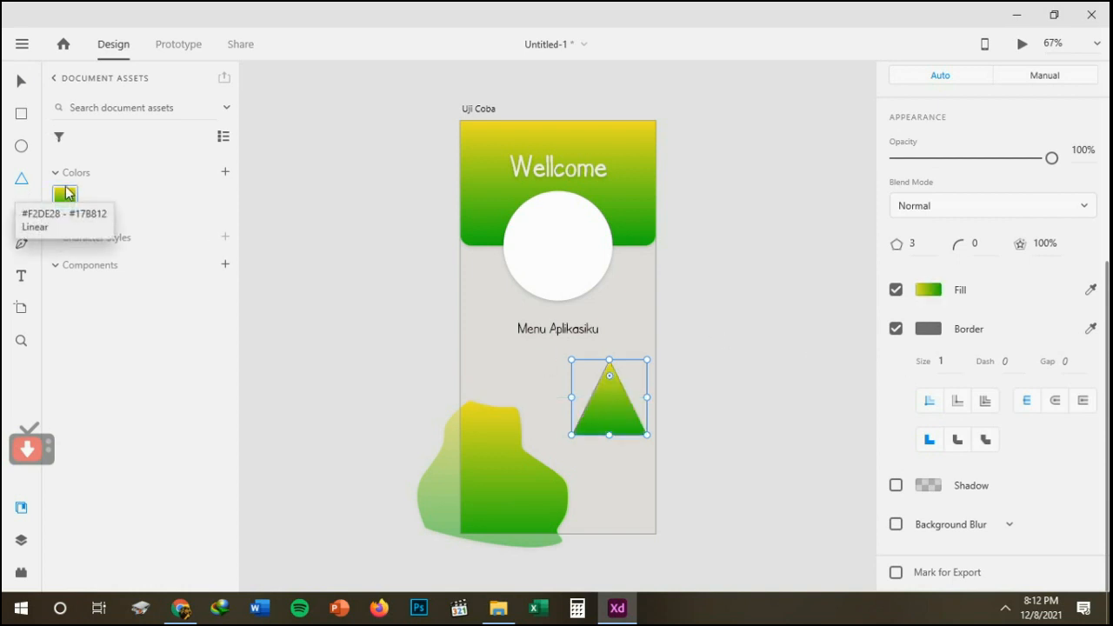
{"action": "key", "text": "Delete"}
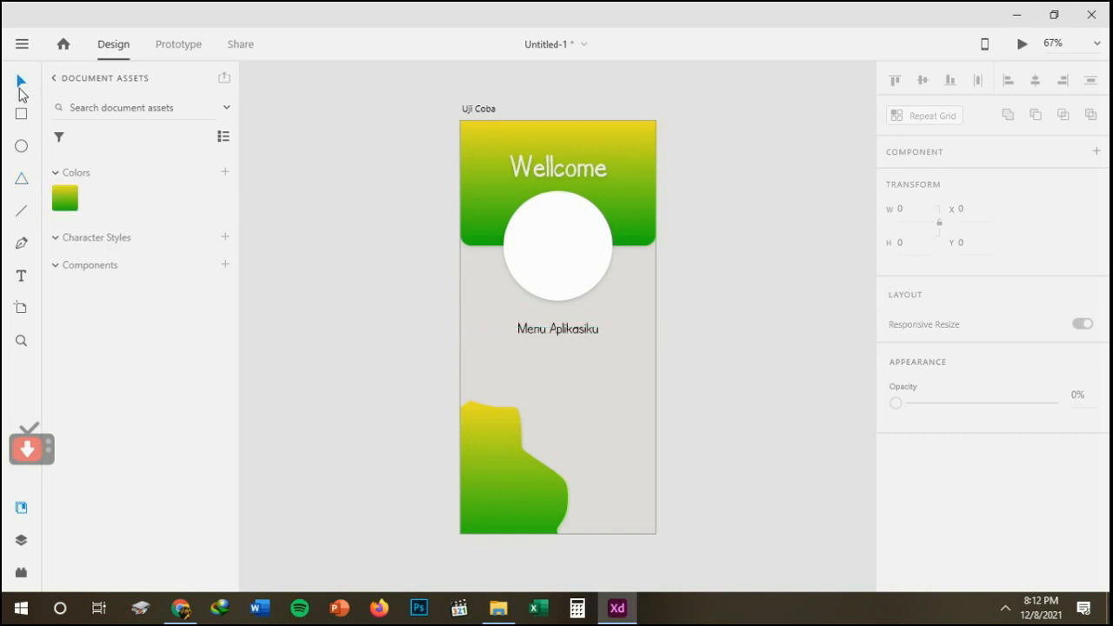
Save the formatting of the Menu Aplikasiku text as a character style in the document assets.
{"action": "left_click", "coordinate": [572, 331]}
{"action": "left_click", "coordinate": [569, 332]}
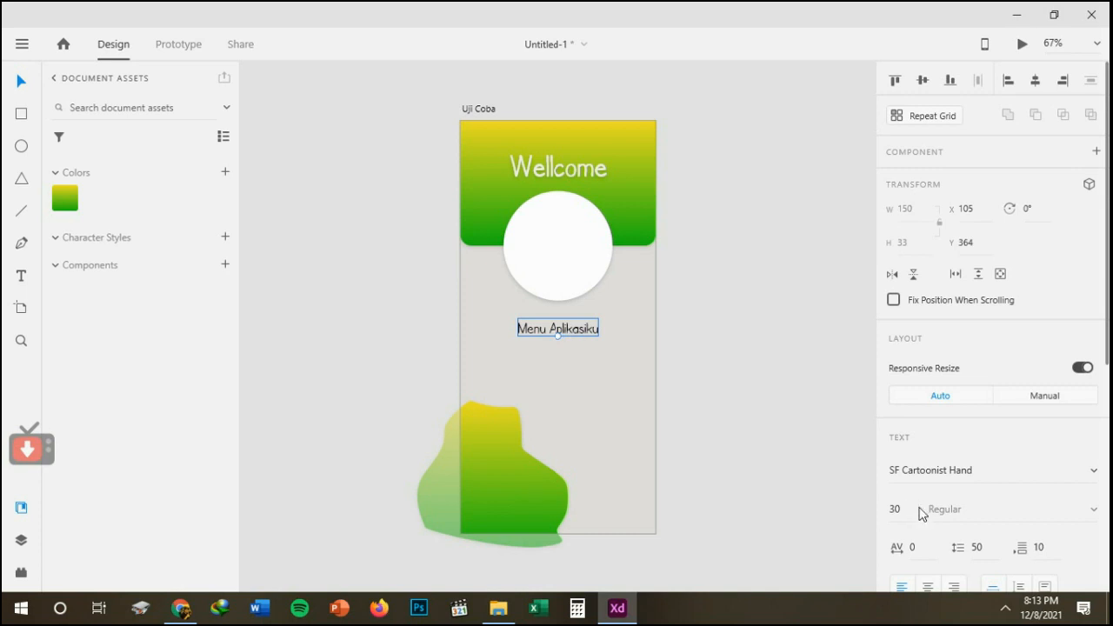
{"action": "left_click", "coordinate": [226, 240]}
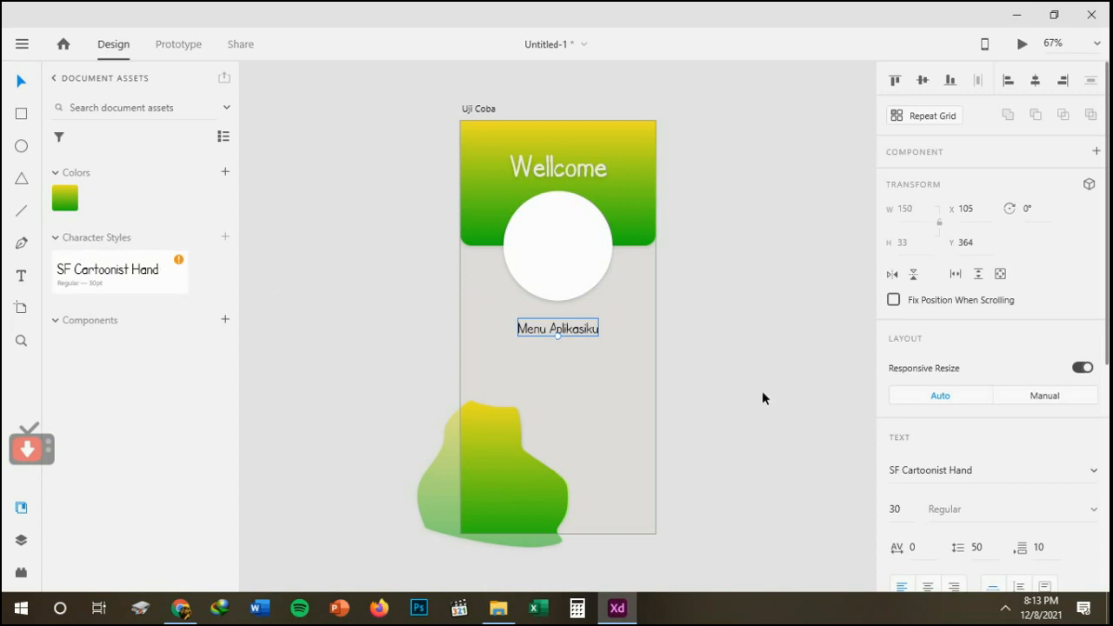
Add a text object reading "Ini teksku" below the Menu Aplikasiku text on the artboard.
{"action": "key", "text": "t"}
{"action": "left_click", "coordinate": [522, 387]}
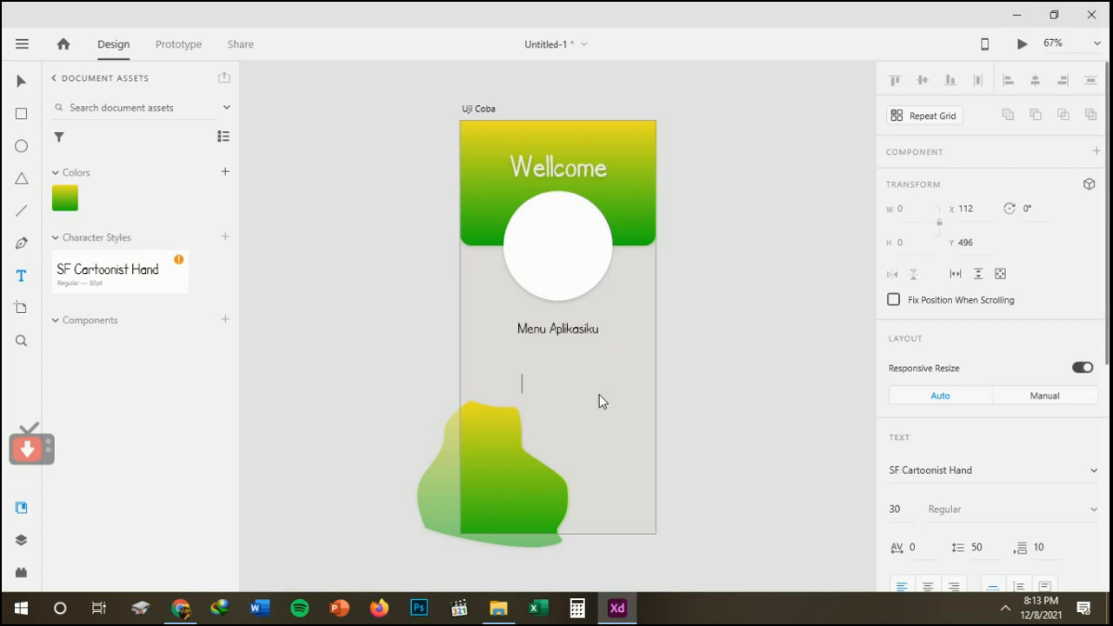
{"action": "type", "text": "iNI"}
{"action": "key", "text": "BackSpace"}
{"action": "key", "text": "BackSpace"}
{"action": "key", "text": "BackSpace"}
{"action": "key", "text": "BackSpace"}
{"action": "type", "text": "Ini teks ku"}
{"action": "key", "text": "BackSpace"}
{"action": "key", "text": "BackSpace"}
{"action": "key", "text": "BackSpace"}
{"action": "type", "text": "ku"}
Change the Ini teksku text's font to SF Arch Rival and move it up under Menu Aplikasiku.
{"action": "key", "text": "ctrl+a"}
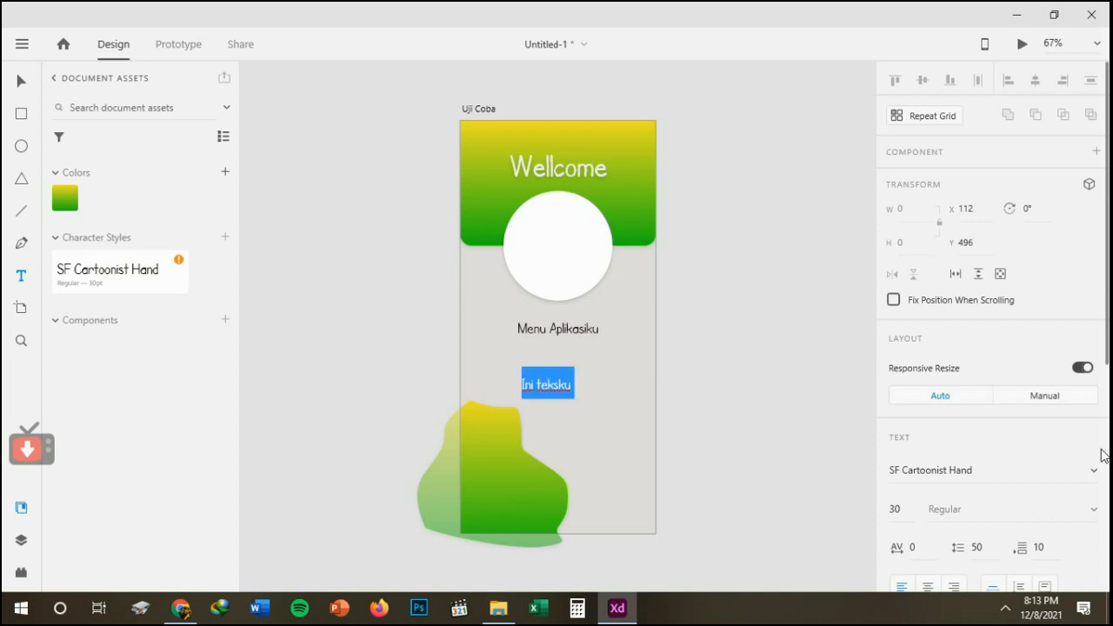
{"action": "left_click", "coordinate": [989, 476]}
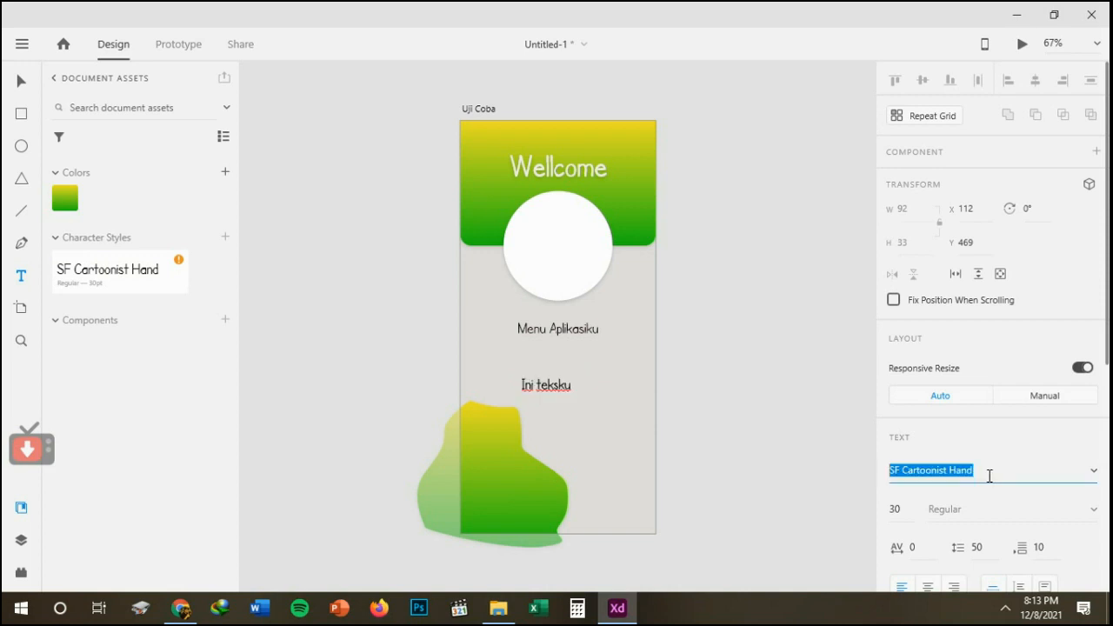
{"action": "left_click", "coordinate": [1094, 473]}
{"action": "left_click", "coordinate": [960, 374]}
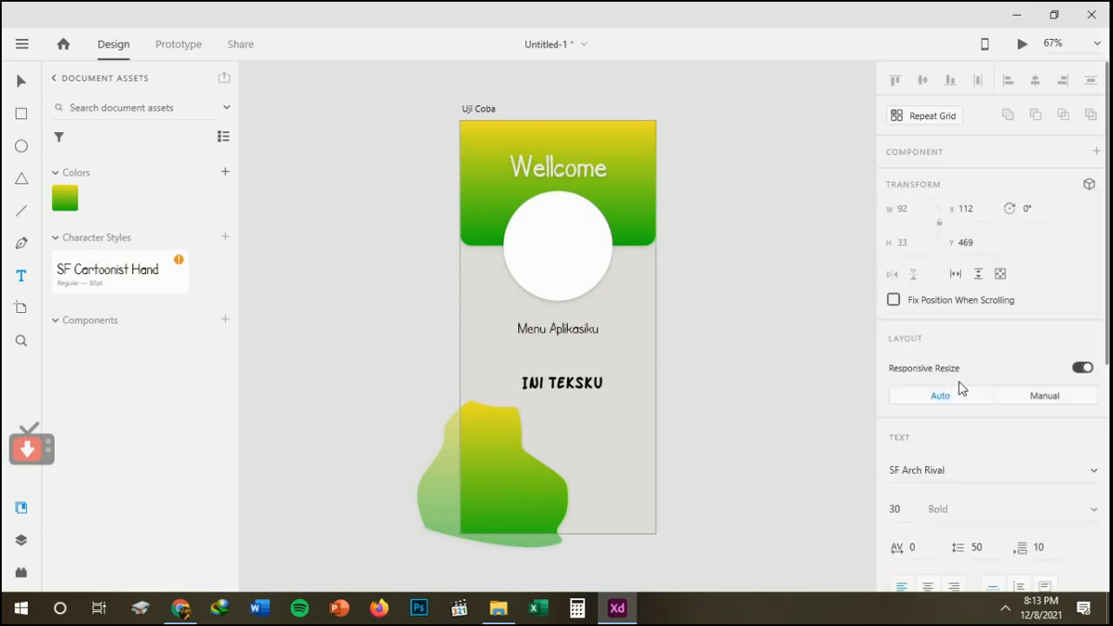
{"action": "left_click", "coordinate": [22, 81]}
{"action": "left_click_drag", "start_coordinate": [544, 385], "coordinate": [537, 357]}
{"action": "left_click", "coordinate": [934, 117]}
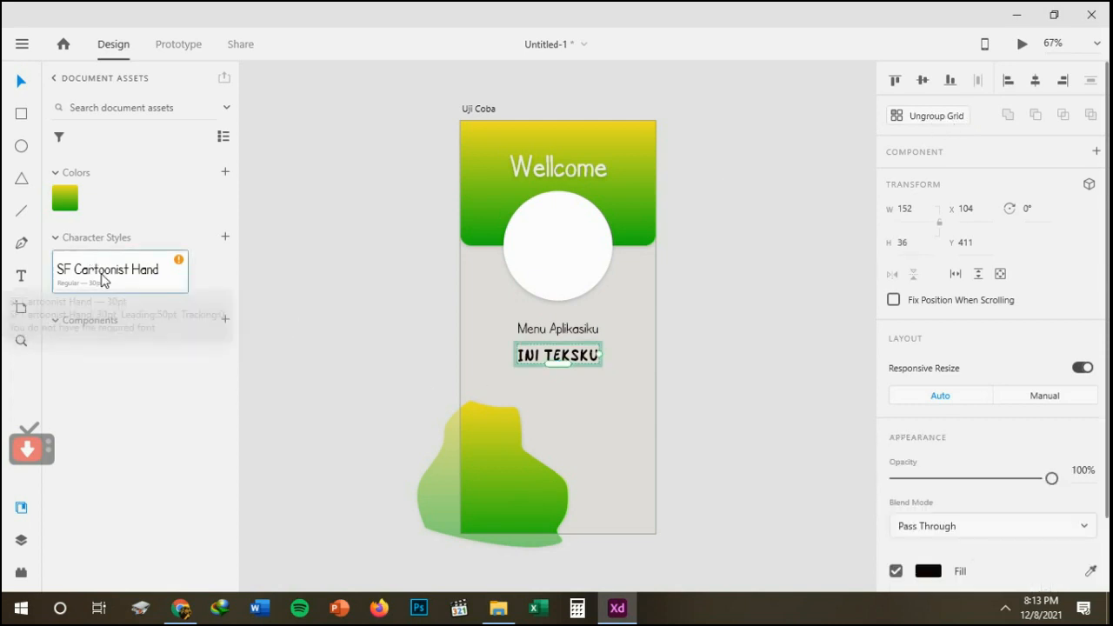
{"action": "left_click", "coordinate": [384, 346]}
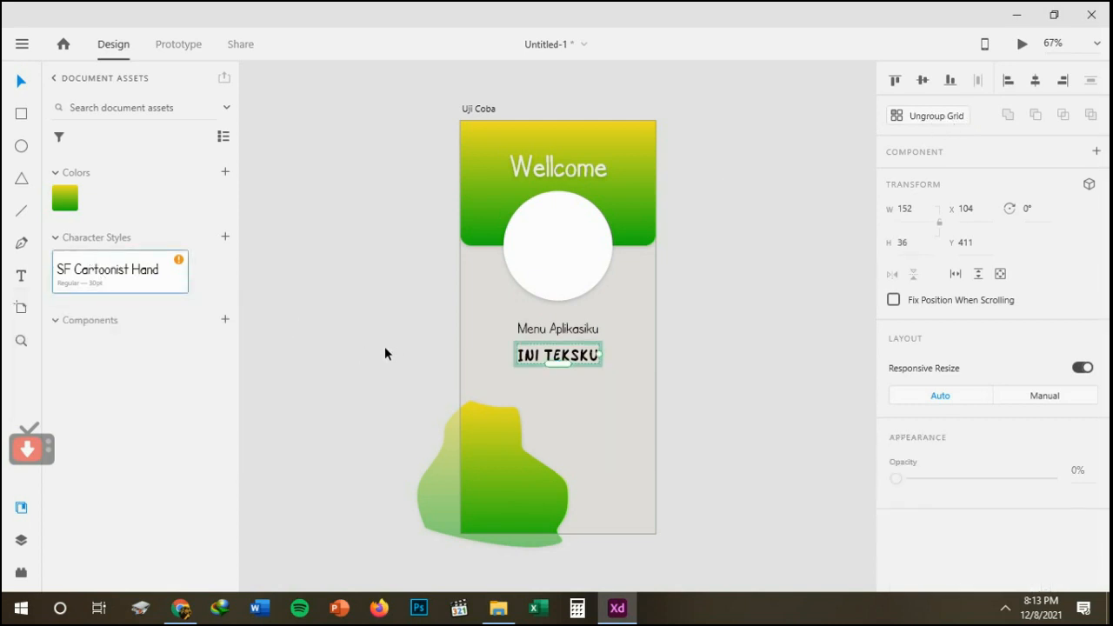
{"action": "left_click", "coordinate": [526, 360]}
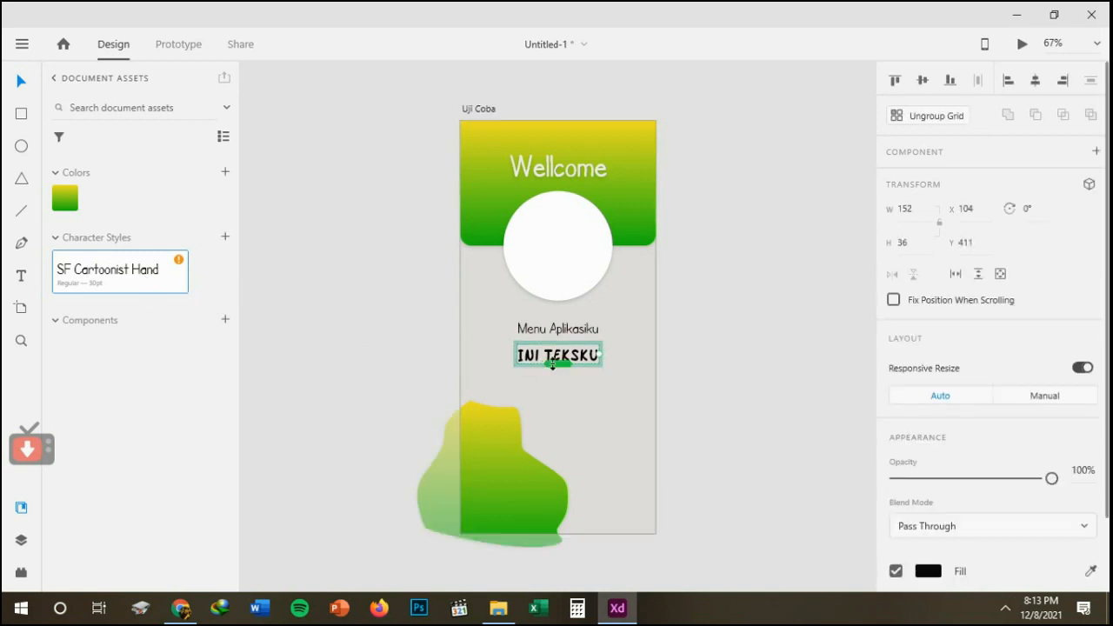
{"action": "left_click_drag", "start_coordinate": [552, 363], "coordinate": [553, 376]}
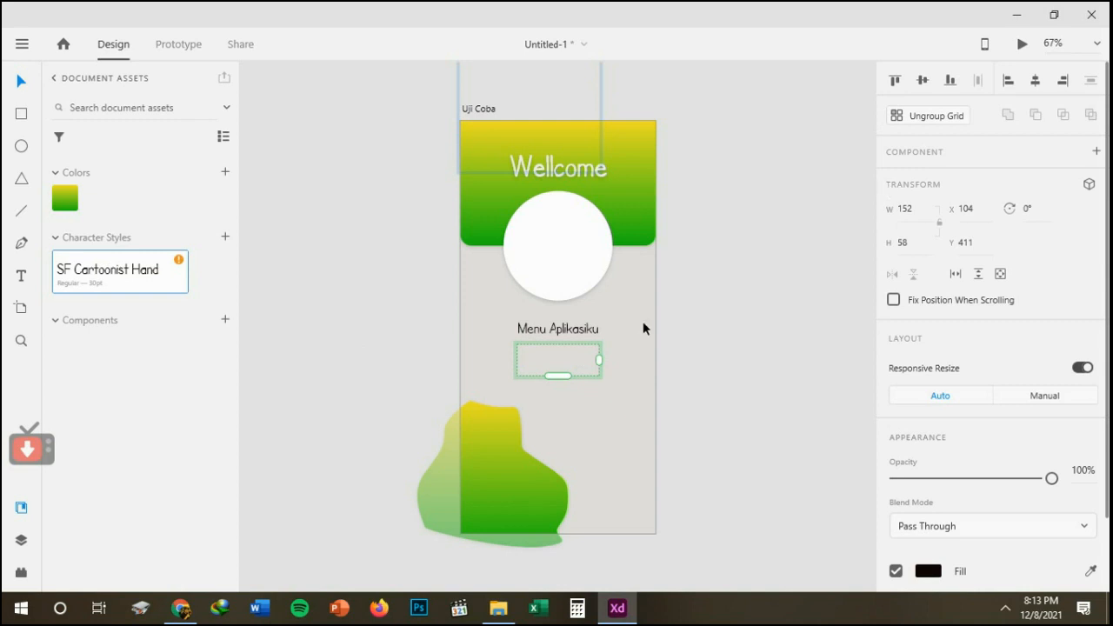
{"action": "key", "text": "ctrl+z"}
{"action": "left_click", "coordinate": [924, 116]}
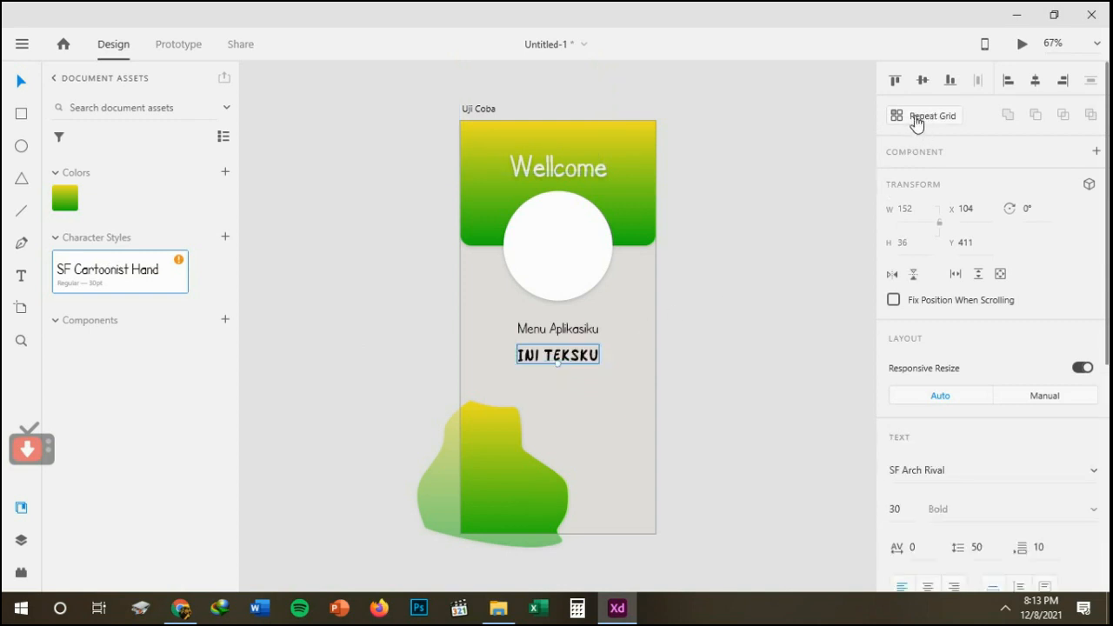
Apply the saved SF Cartoonist Hand character style to the Ini teksku text and centre it directly beneath Menu Aplikasiku.
{"action": "left_click", "coordinate": [90, 276]}
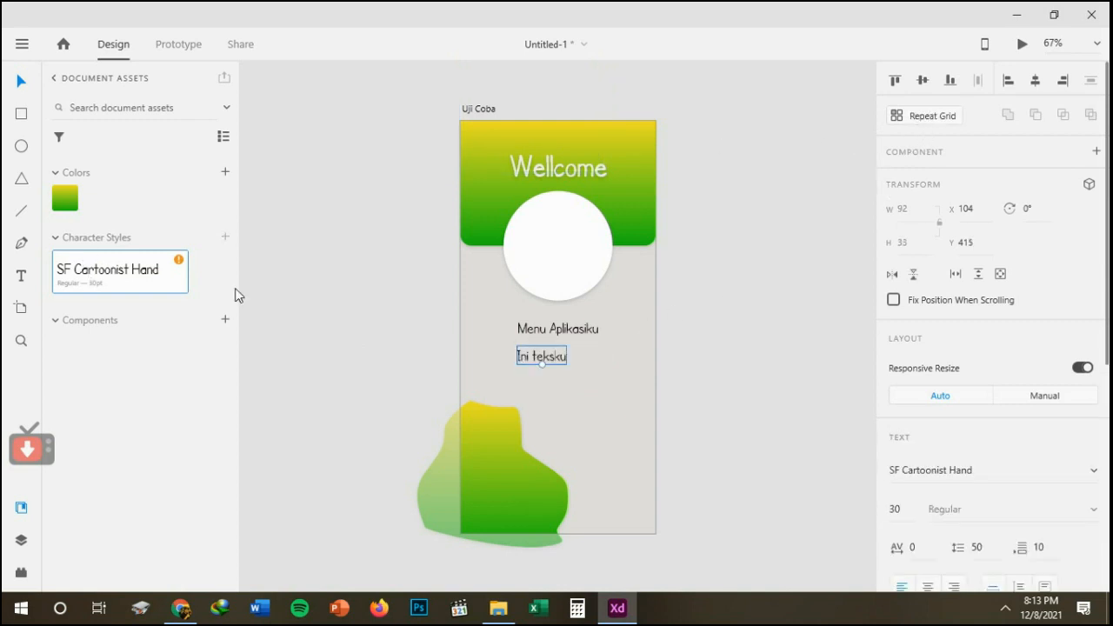
{"action": "left_click_drag", "start_coordinate": [532, 351], "coordinate": [551, 346]}
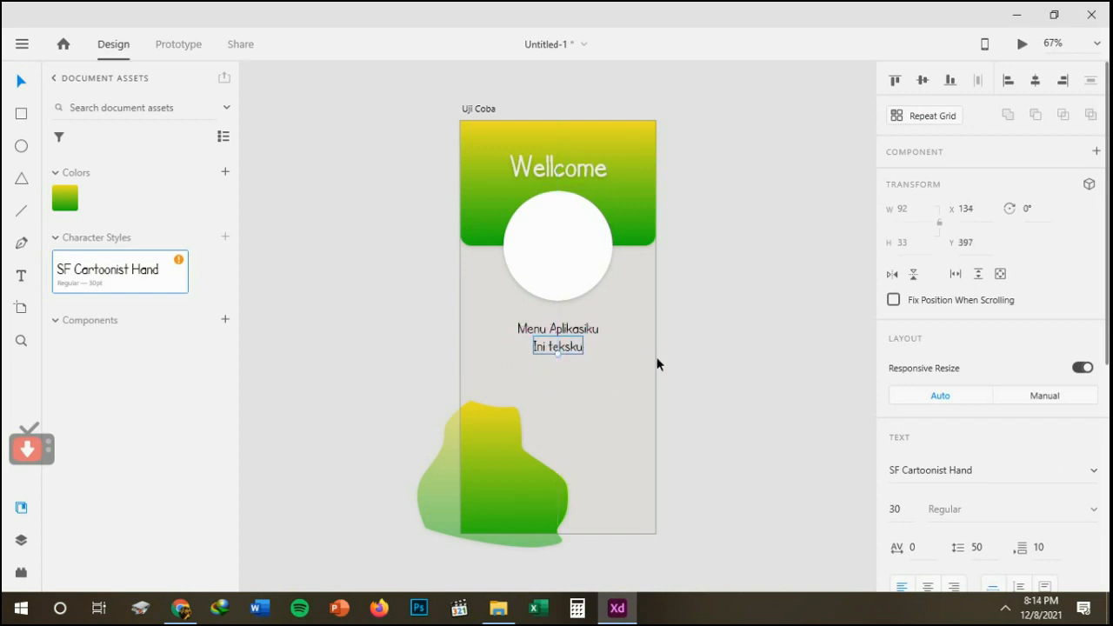
{"action": "left_click", "coordinate": [658, 364]}
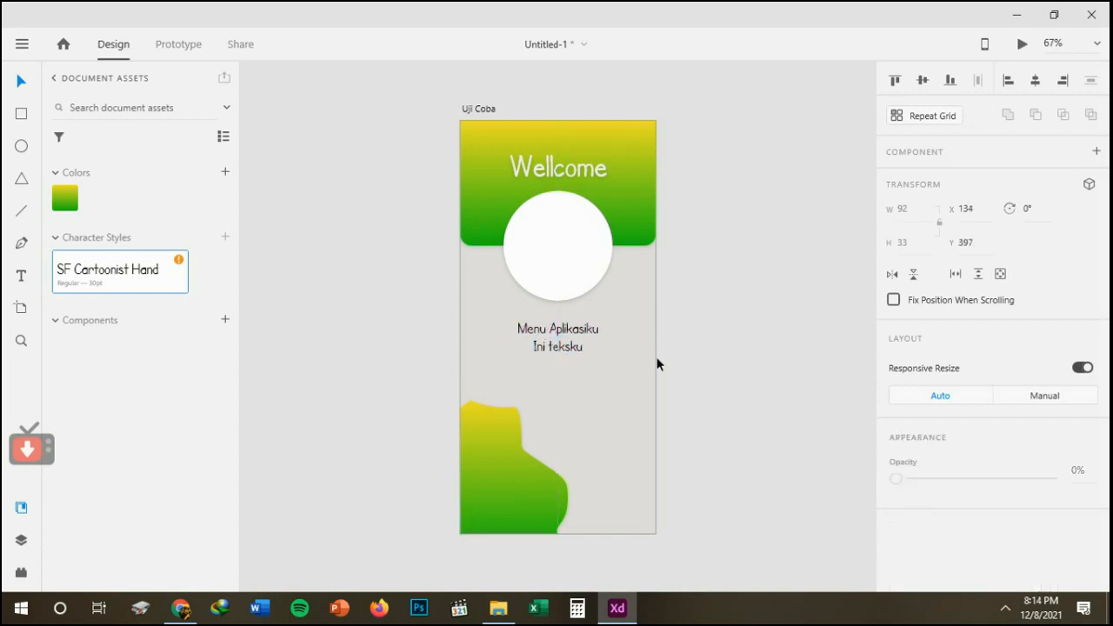
Open the saved SF Cartoonist Hand character style for editing and set its font to SF Buttacup Lettering.
{"action": "left_click", "coordinate": [577, 353]}
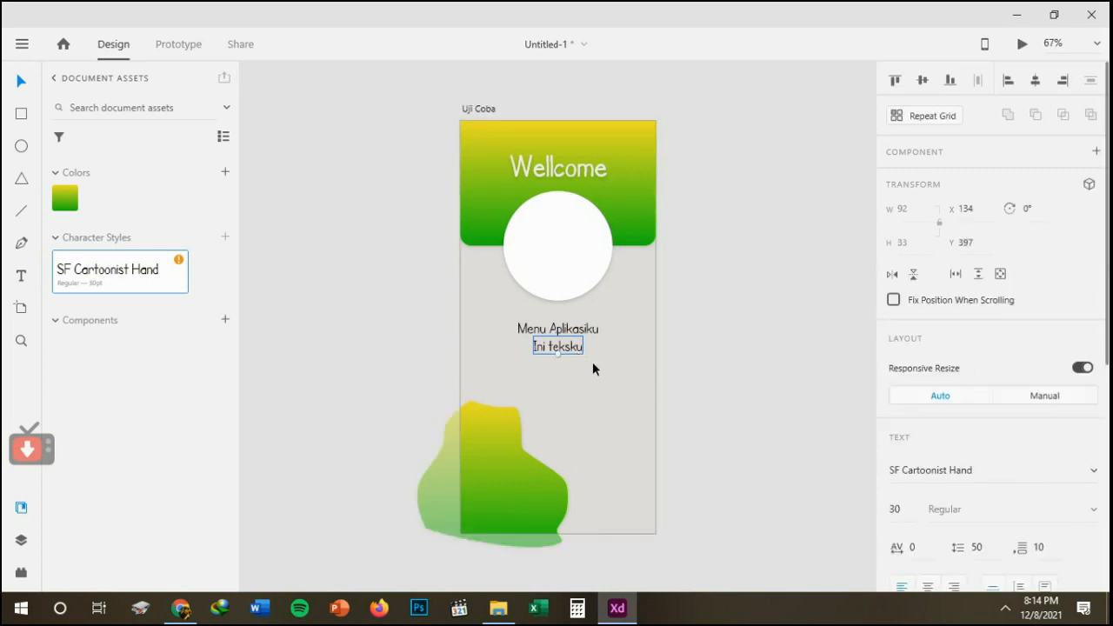
{"action": "left_click", "coordinate": [541, 331]}
{"action": "right_click", "coordinate": [97, 277]}
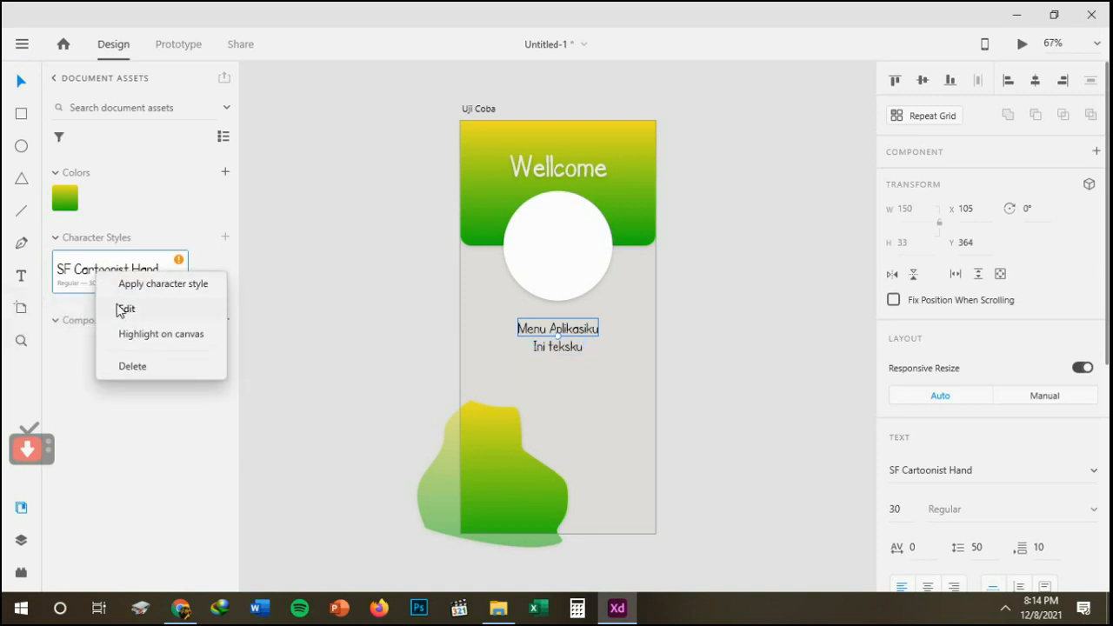
{"action": "left_click", "coordinate": [120, 312]}
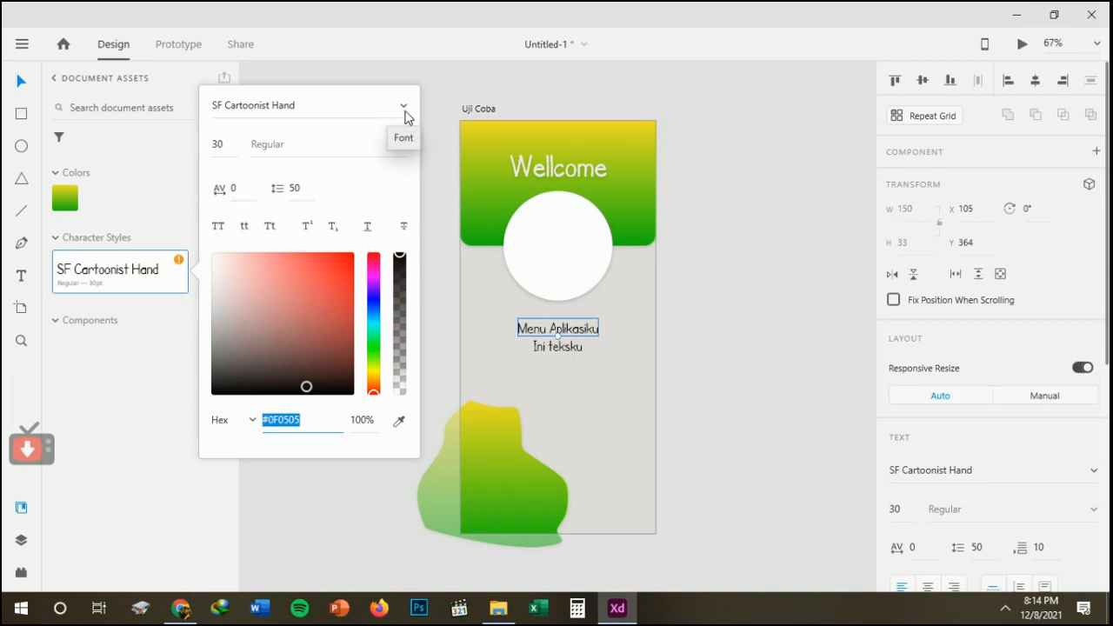
{"action": "left_click", "coordinate": [344, 118]}
{"action": "left_click", "coordinate": [344, 117]}
{"action": "left_click", "coordinate": [331, 104]}
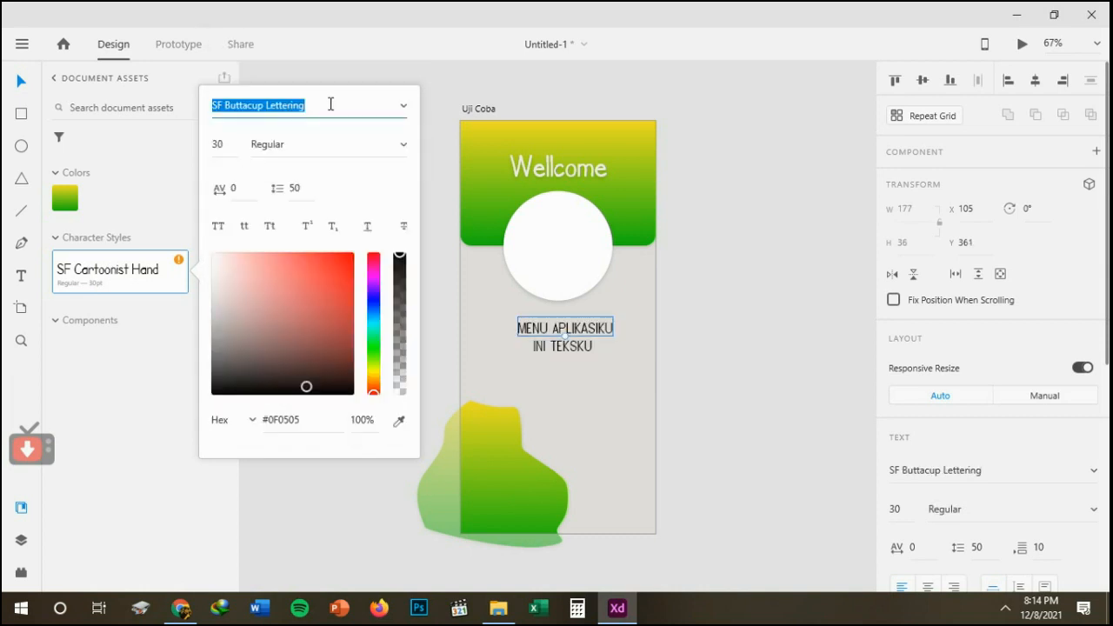
Try several fonts on the saved character style and set it to SF New Republic Regular.
{"action": "key", "text": "Down"}
{"action": "key", "text": "Down"}
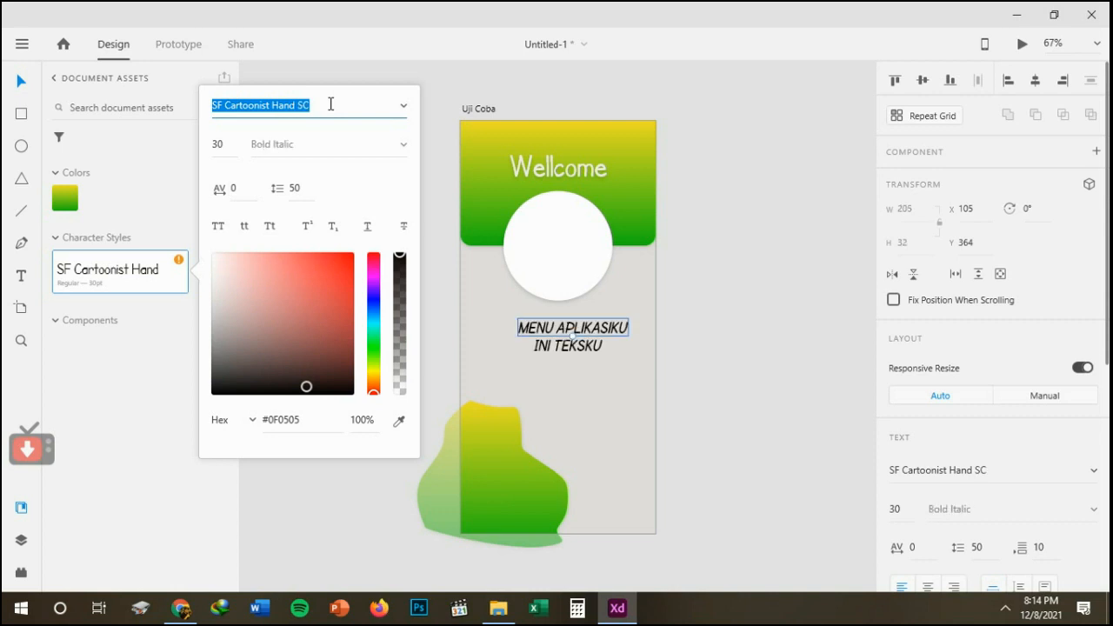
{"action": "key", "text": "Down"}
{"action": "key", "text": "Down"}
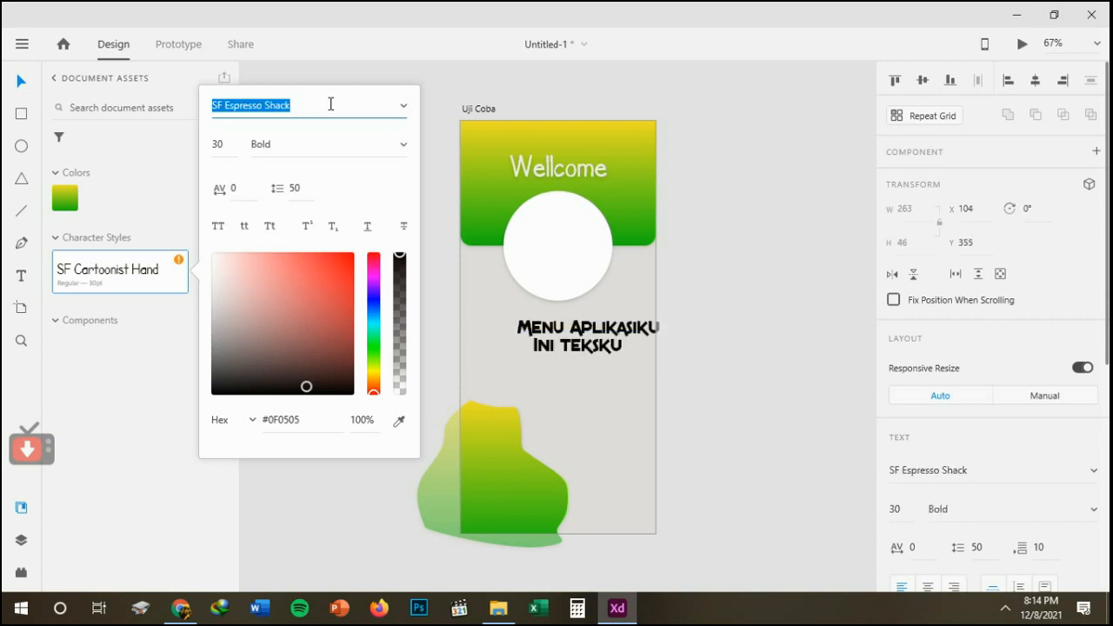
{"action": "key", "text": "Up"}
{"action": "key", "text": "Up"}
{"action": "key", "text": "Down"}
{"action": "key", "text": "Down"}
{"action": "key", "text": "Down"}
{"action": "key", "text": "Down"}
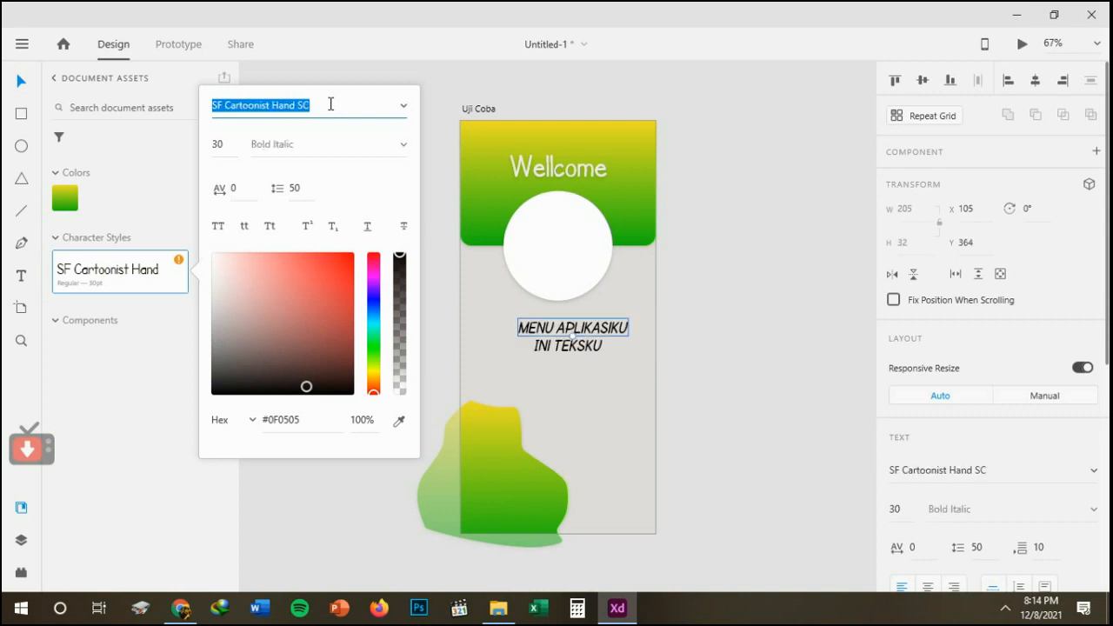
{"action": "key", "text": "Down"}
{"action": "key", "text": "Down"}
{"action": "key", "text": "Down"}
{"action": "key", "text": "Down"}
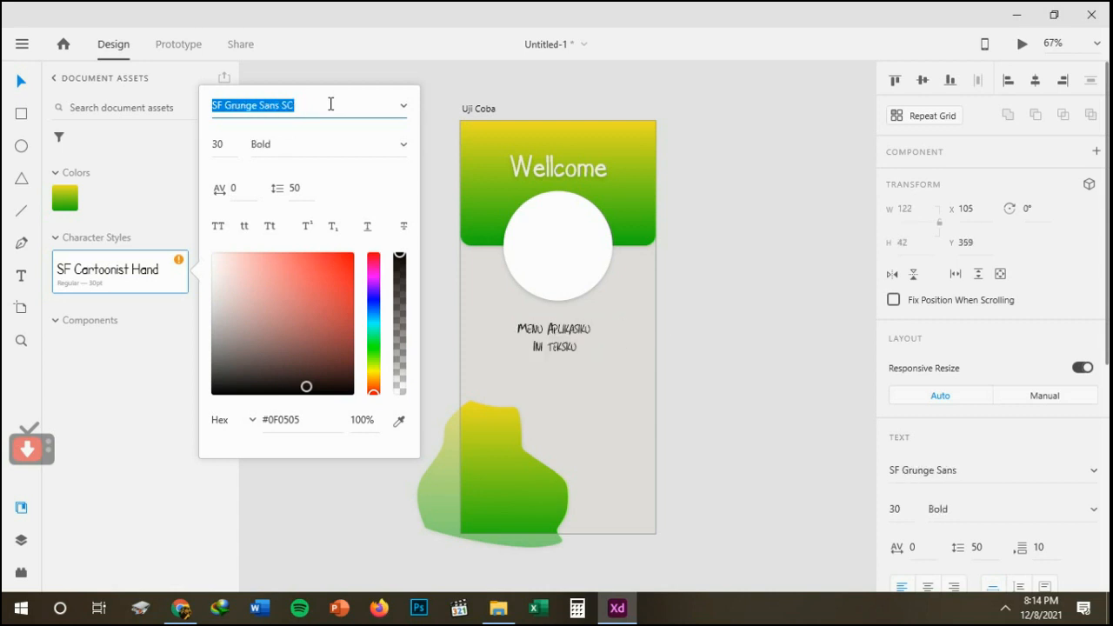
{"action": "key", "text": "Down"}
{"action": "key", "text": "Down"}
{"action": "key", "text": "Down"}
{"action": "key", "text": "Down"}
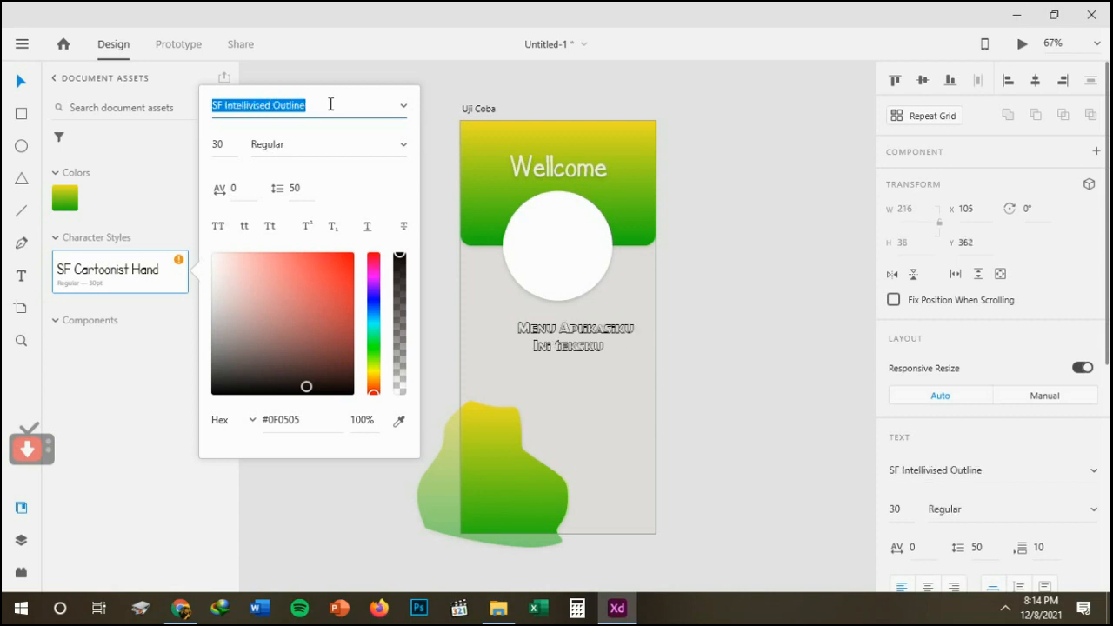
{"action": "key", "text": "Down"}
{"action": "key", "text": "Down"}
{"action": "key", "text": "Down"}
{"action": "key", "text": "Down"}
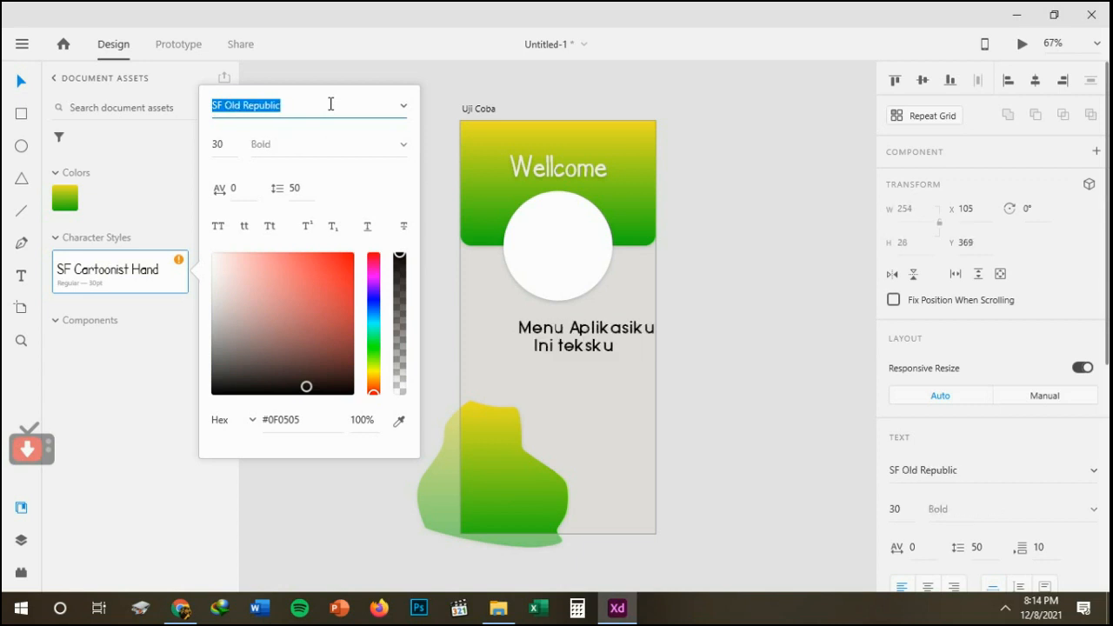
{"action": "key", "text": "Up"}
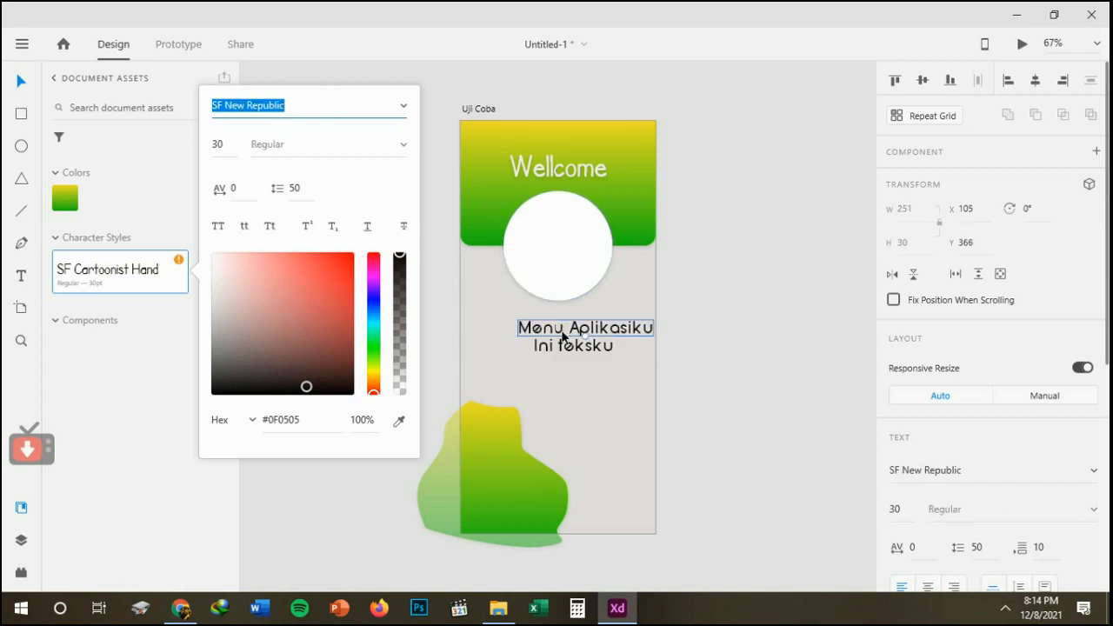
Move the Menu Aplikasiku and Ini teksku texts so they sit centred beneath the white circle.
{"action": "left_click_drag", "start_coordinate": [562, 334], "coordinate": [534, 341]}
{"action": "left_click", "coordinate": [712, 358]}
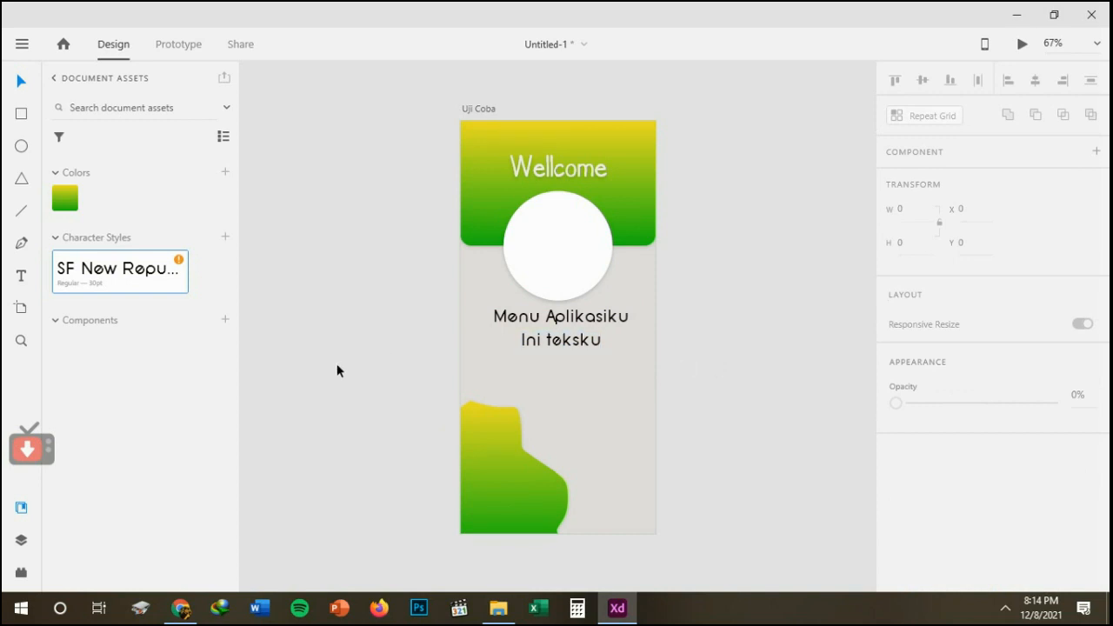
{"action": "left_click", "coordinate": [56, 323]}
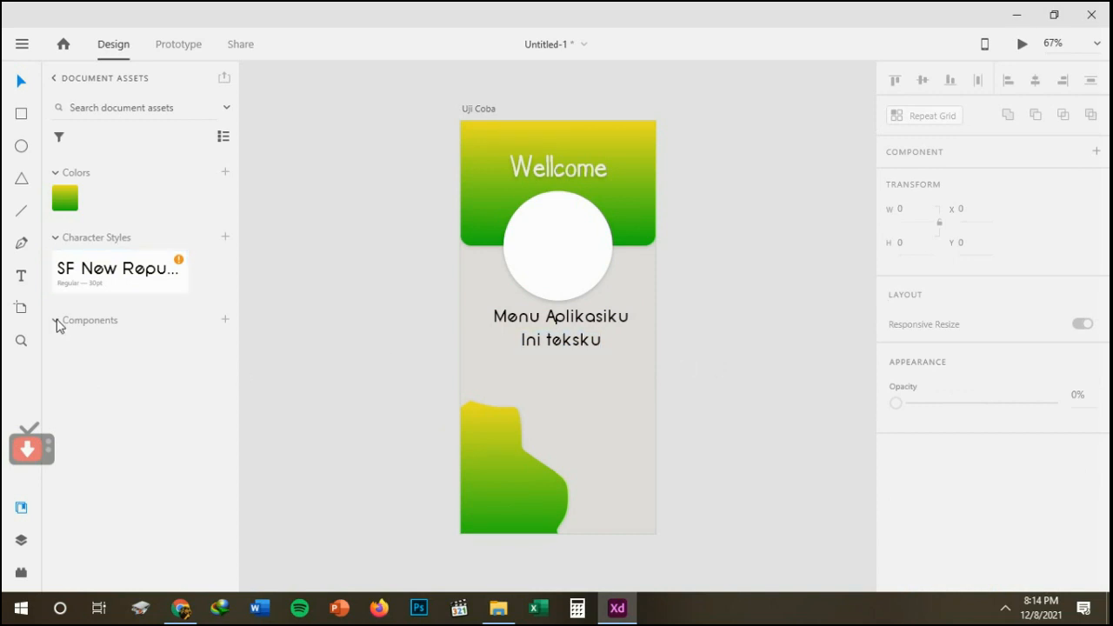
{"action": "left_click_drag", "start_coordinate": [550, 341], "coordinate": [546, 344]}
{"action": "left_click", "coordinate": [735, 367]}
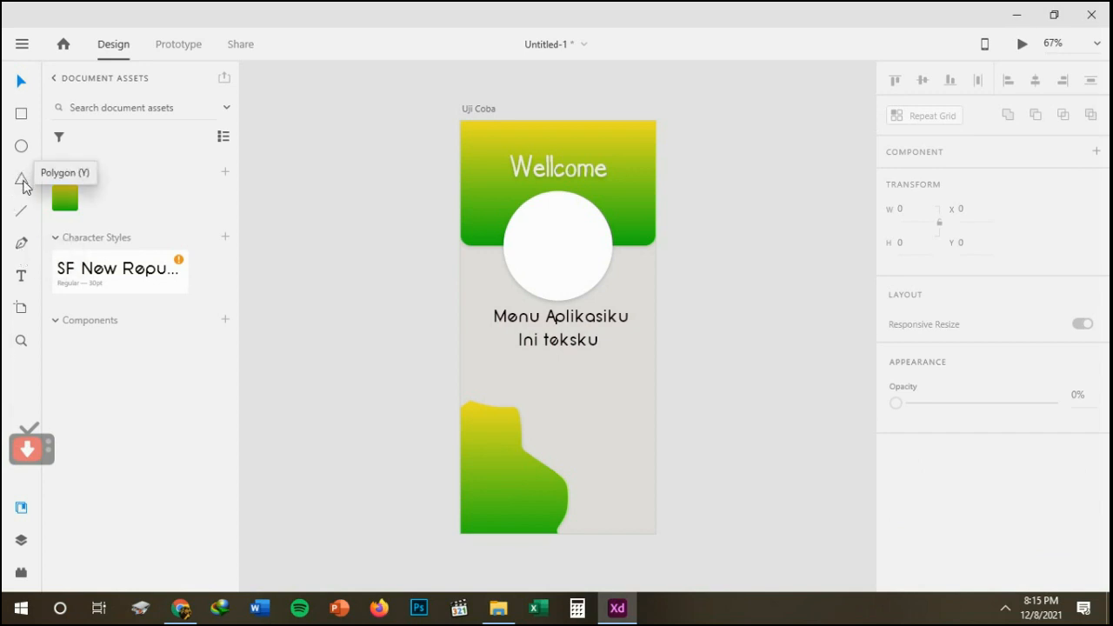
Draw a 72 × 64 triangle below Ini teksku, turn it into a three-pointed star and apply the saved yellow-green gradient.
{"action": "left_click", "coordinate": [22, 179]}
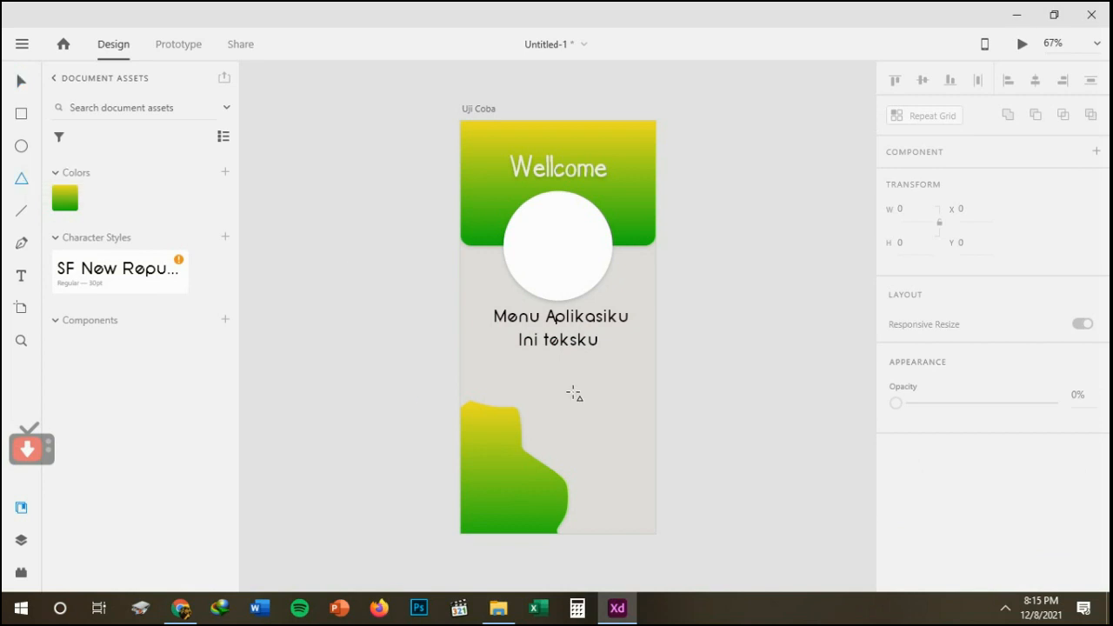
{"action": "mouse_move", "coordinate": [569, 391]}
{"action": "left_mouse_down"}
{"action": "mouse_move", "coordinate": [591, 435]}
{"action": "mouse_move", "coordinate": [607, 424]}
{"action": "left_mouse_up"}
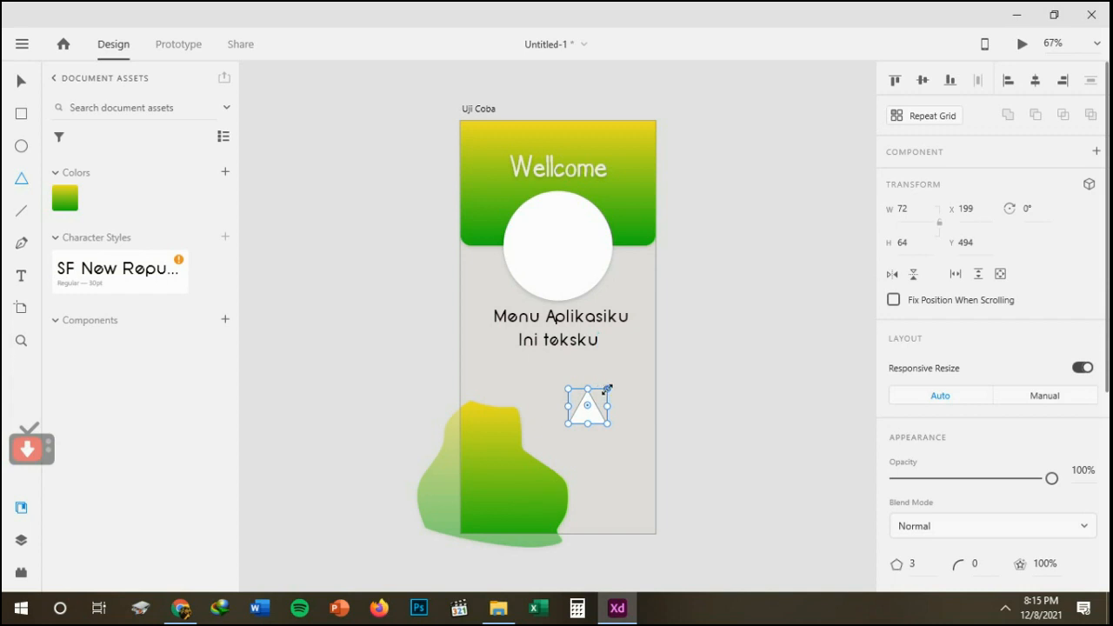
{"action": "mouse_move", "coordinate": [597, 407]}
{"action": "left_mouse_down"}
{"action": "mouse_move", "coordinate": [599, 424]}
{"action": "mouse_move", "coordinate": [590, 413]}
{"action": "left_mouse_up"}
{"action": "left_click", "coordinate": [55, 200]}
Save the gradient star as a component and place two instances of it in the lower part of the artboard.
{"action": "left_click", "coordinate": [22, 87]}
{"action": "left_click", "coordinate": [225, 320]}
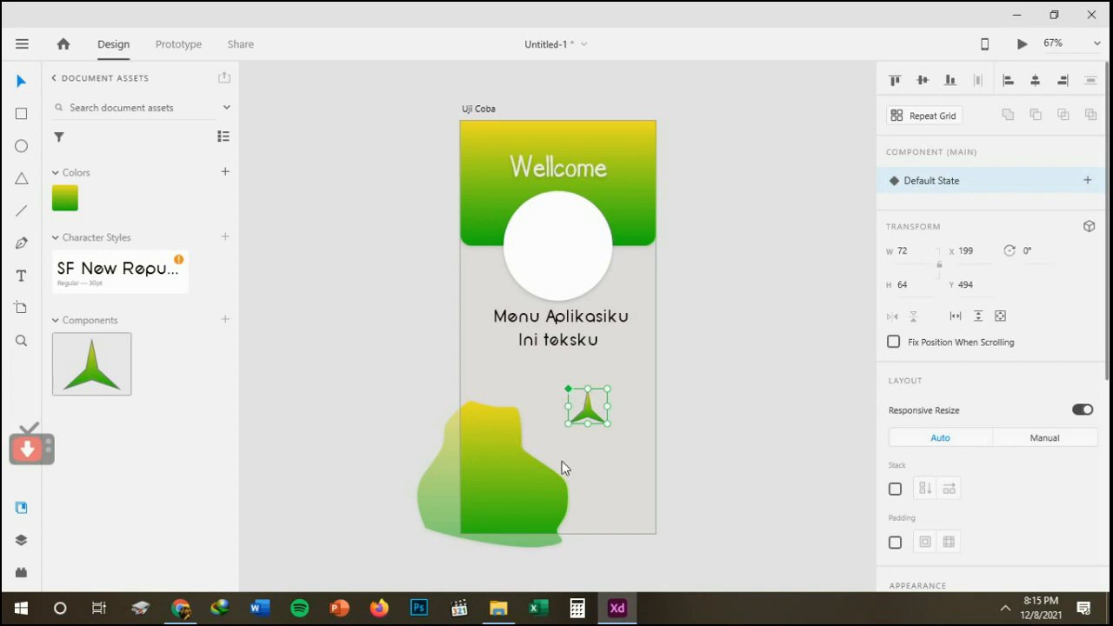
{"action": "left_click_drag", "start_coordinate": [91, 363], "coordinate": [627, 490]}
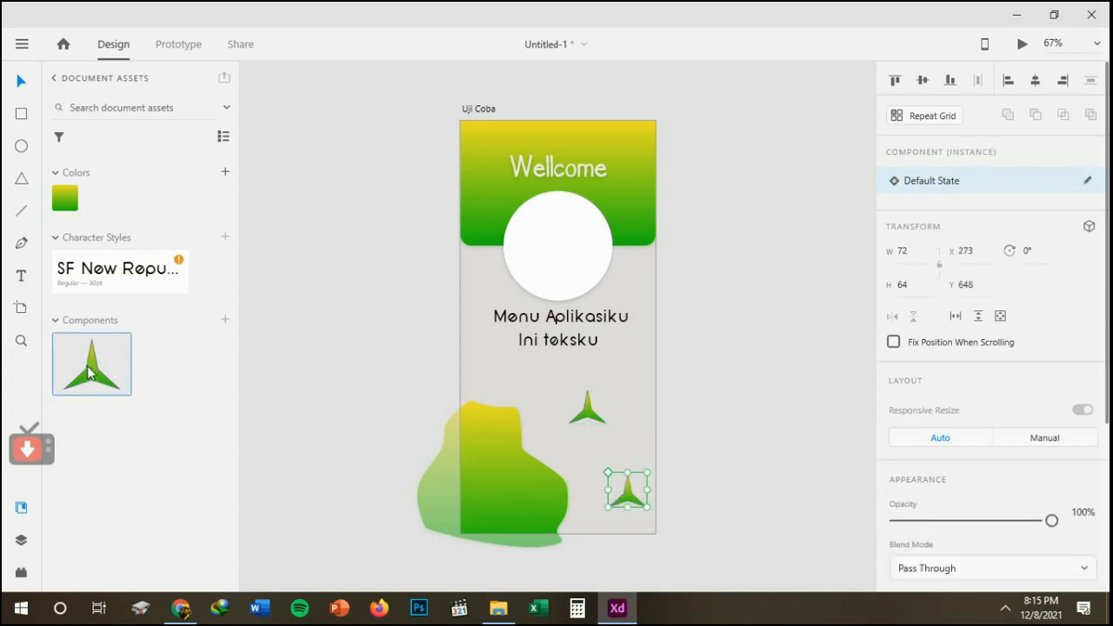
{"action": "left_click_drag", "start_coordinate": [91, 374], "coordinate": [553, 436]}
Rotate the middle star instance to 90°, nudge it slightly, and change its rotation to 45°.
{"action": "left_click", "coordinate": [1023, 251]}
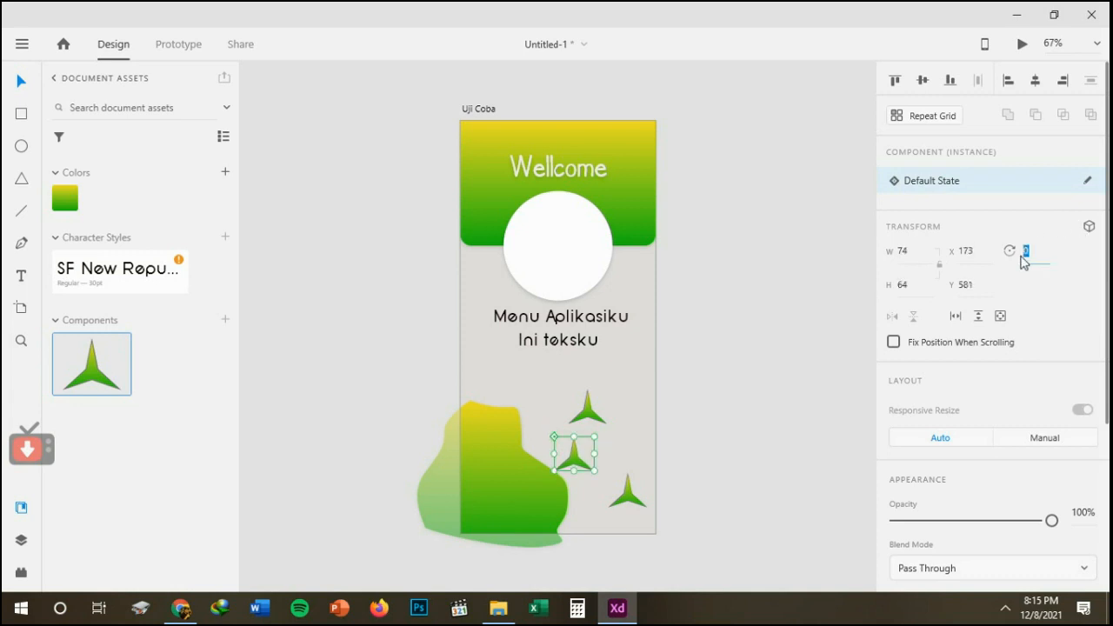
{"action": "type", "text": "90"}
{"action": "key", "text": "Return"}
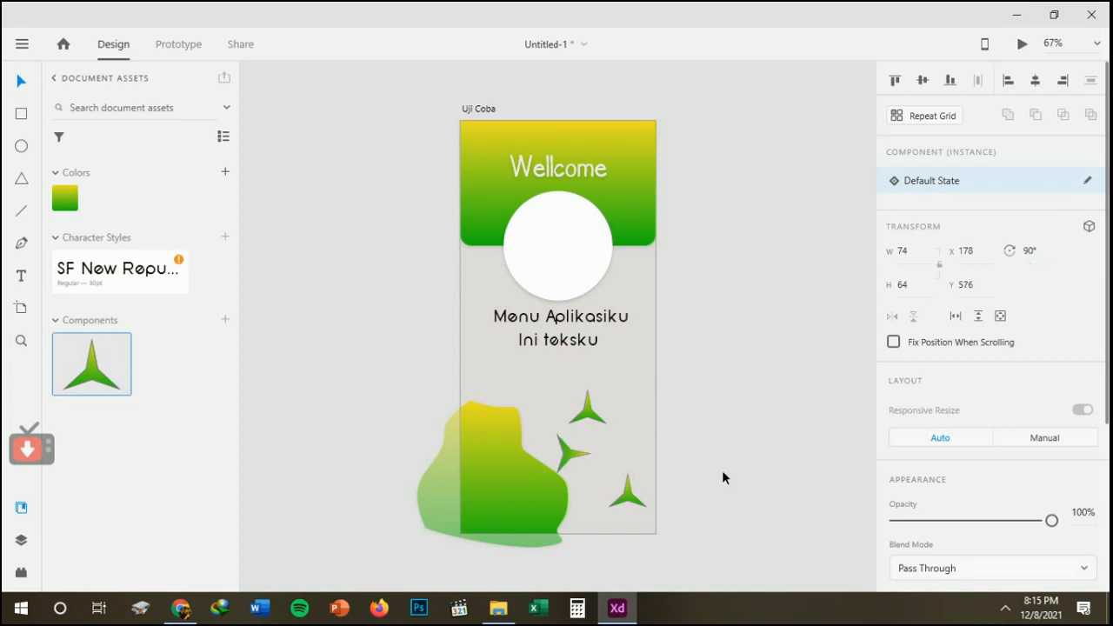
{"action": "left_click_drag", "start_coordinate": [575, 452], "coordinate": [577, 448]}
{"action": "left_click", "coordinate": [1023, 250]}
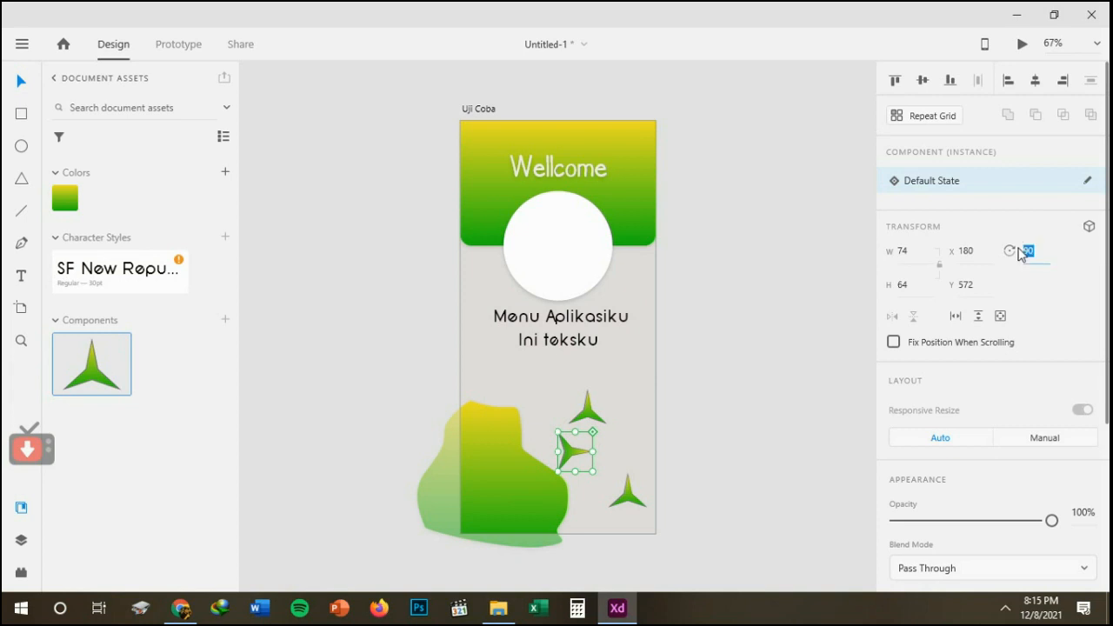
{"action": "type", "text": "45"}
{"action": "key", "text": "Return"}
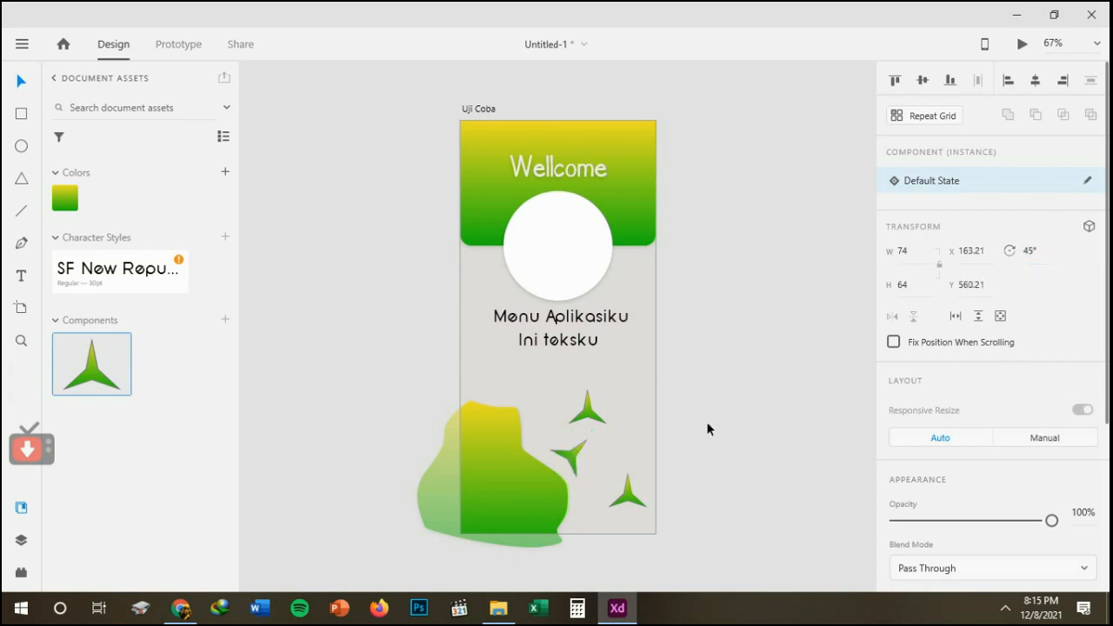
{"action": "left_click", "coordinate": [1039, 253]}
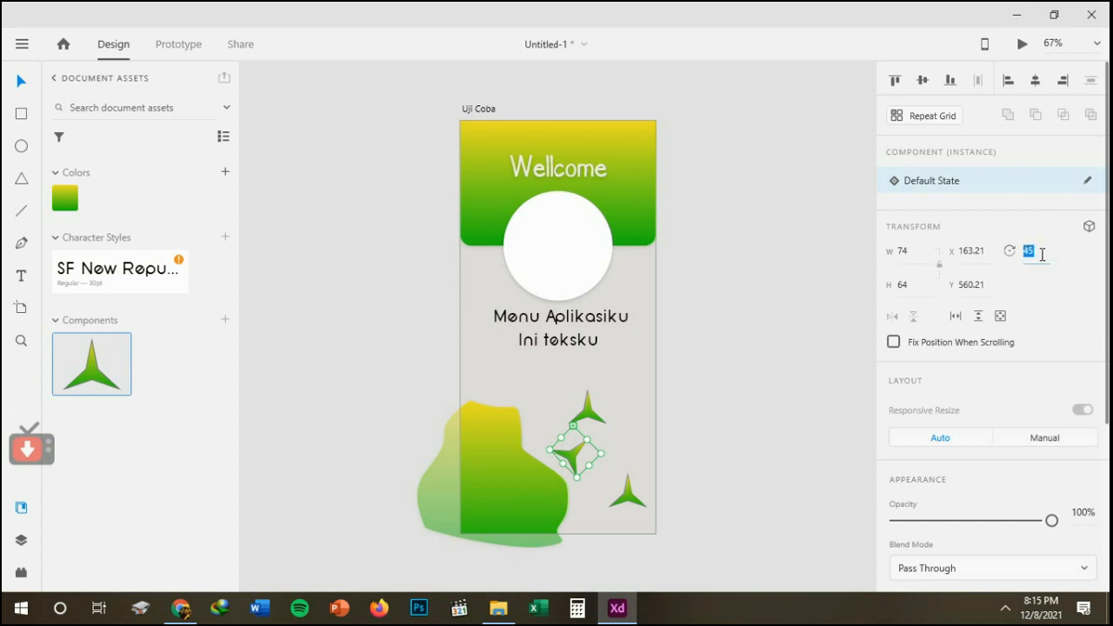
{"action": "left_click", "coordinate": [723, 389]}
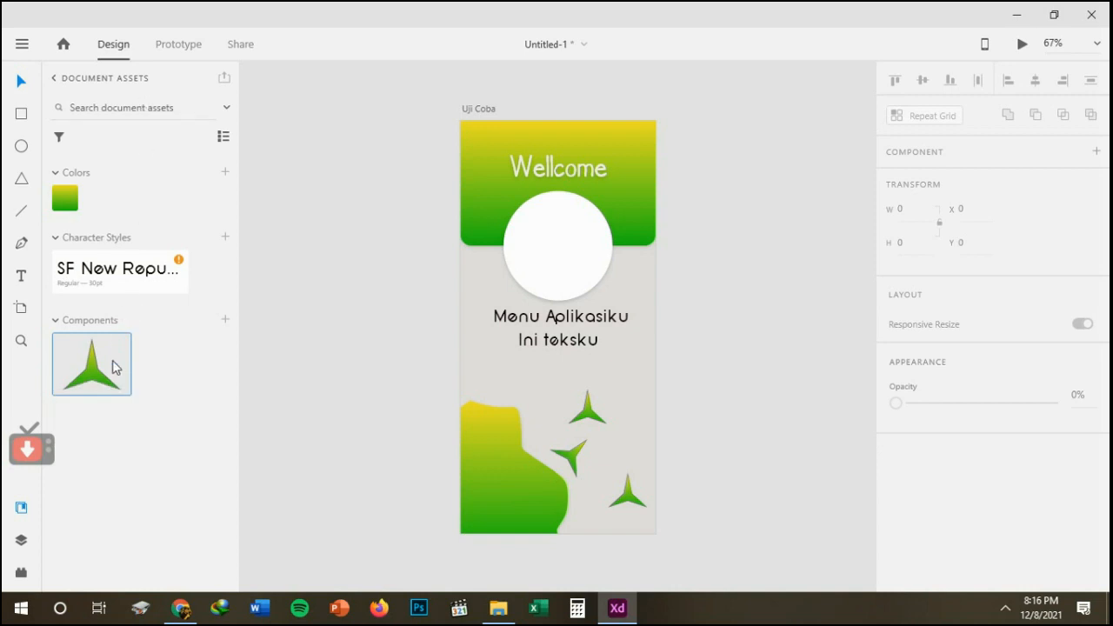
Delete all three stars and the Ini teksku text from the artboard.
{"action": "left_click_drag", "start_coordinate": [113, 367], "coordinate": [575, 454]}
{"action": "key", "text": "Delete"}
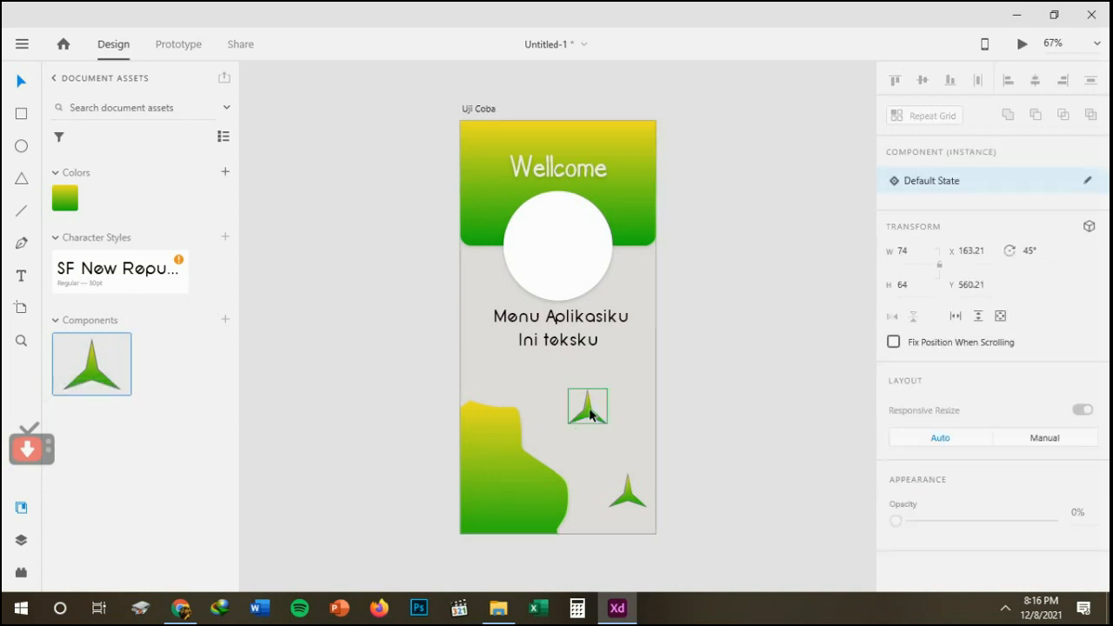
{"action": "left_click", "coordinate": [590, 414]}
{"action": "key", "text": "Delete"}
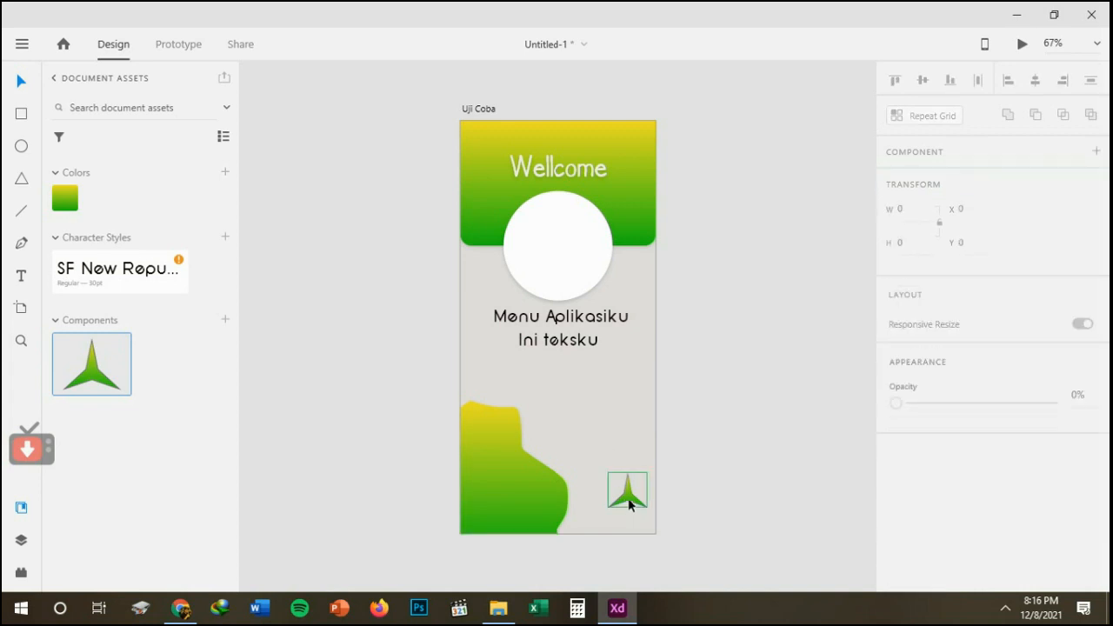
{"action": "left_click", "coordinate": [630, 501]}
{"action": "key", "text": "Delete"}
{"action": "left_click", "coordinate": [550, 343]}
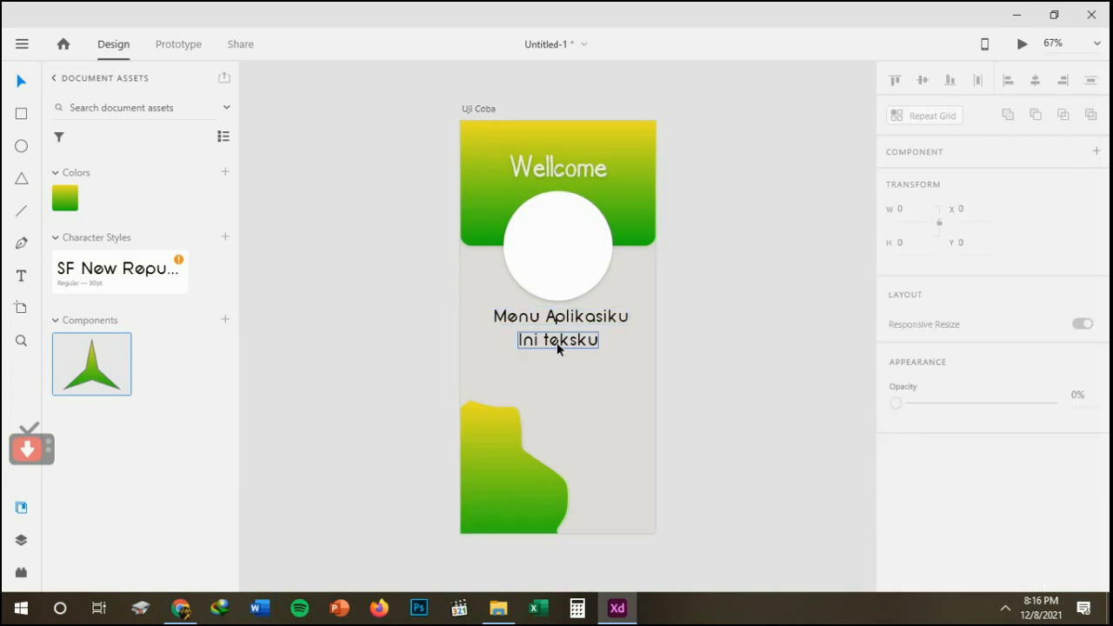
{"action": "left_click", "coordinate": [556, 344]}
{"action": "key", "text": "Delete"}
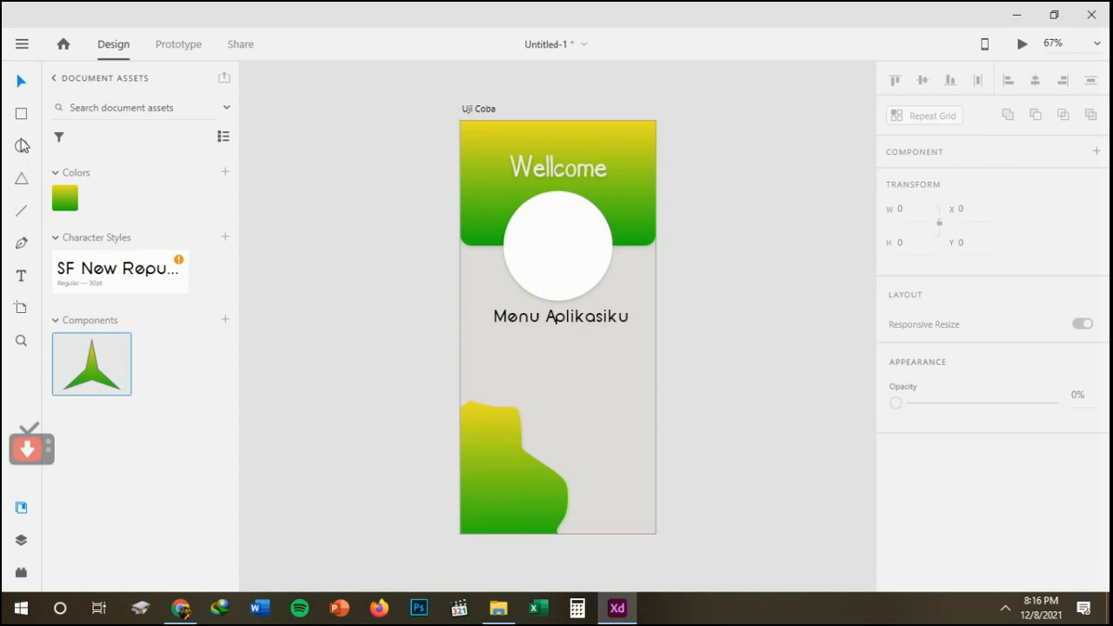
Draw a rectangle about 251 × 70 beneath Menu Aplikasiku and add the text "Menu 1" inside it.
{"action": "left_click", "coordinate": [20, 118]}
{"action": "left_click_drag", "start_coordinate": [494, 333], "coordinate": [630, 371]}
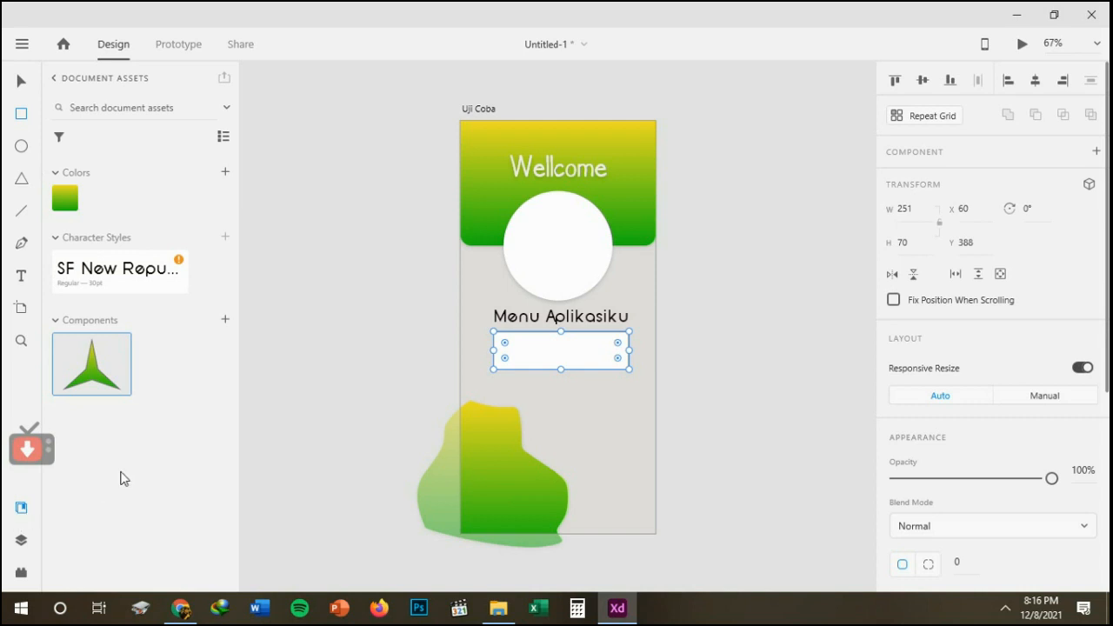
{"action": "left_click", "coordinate": [21, 508]}
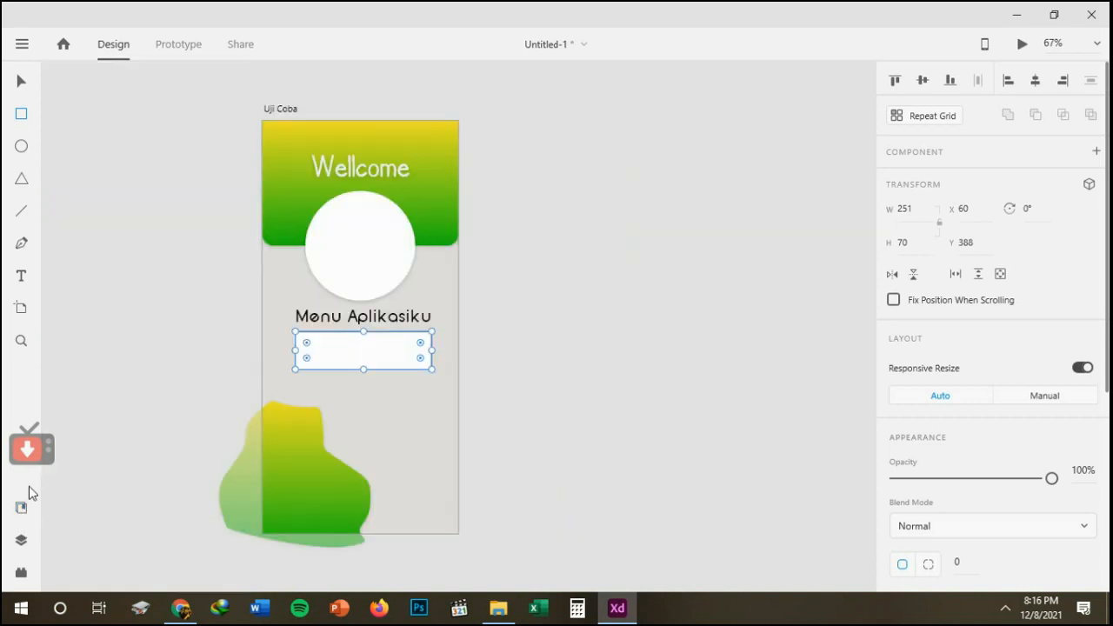
{"action": "left_click", "coordinate": [17, 276]}
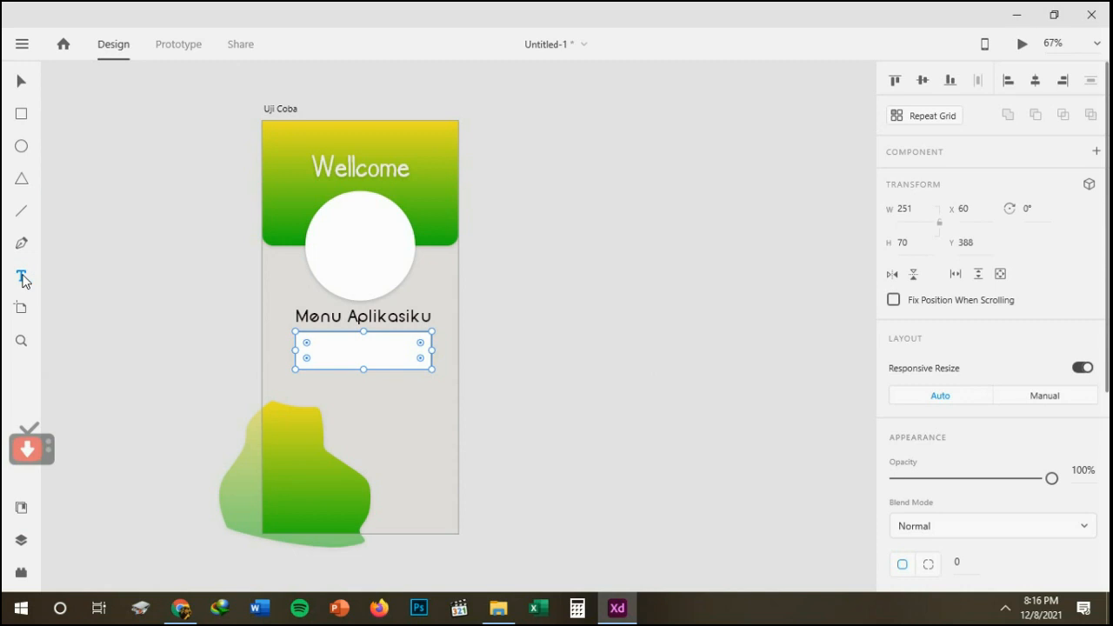
{"action": "left_click", "coordinate": [340, 355]}
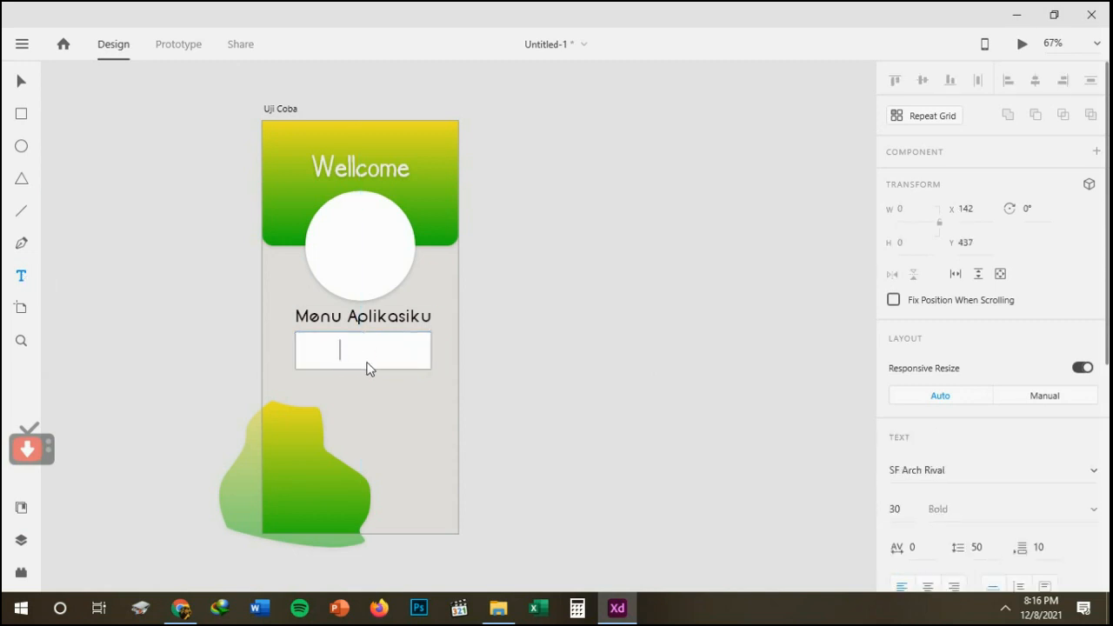
{"action": "type", "text": "MENU 1"}
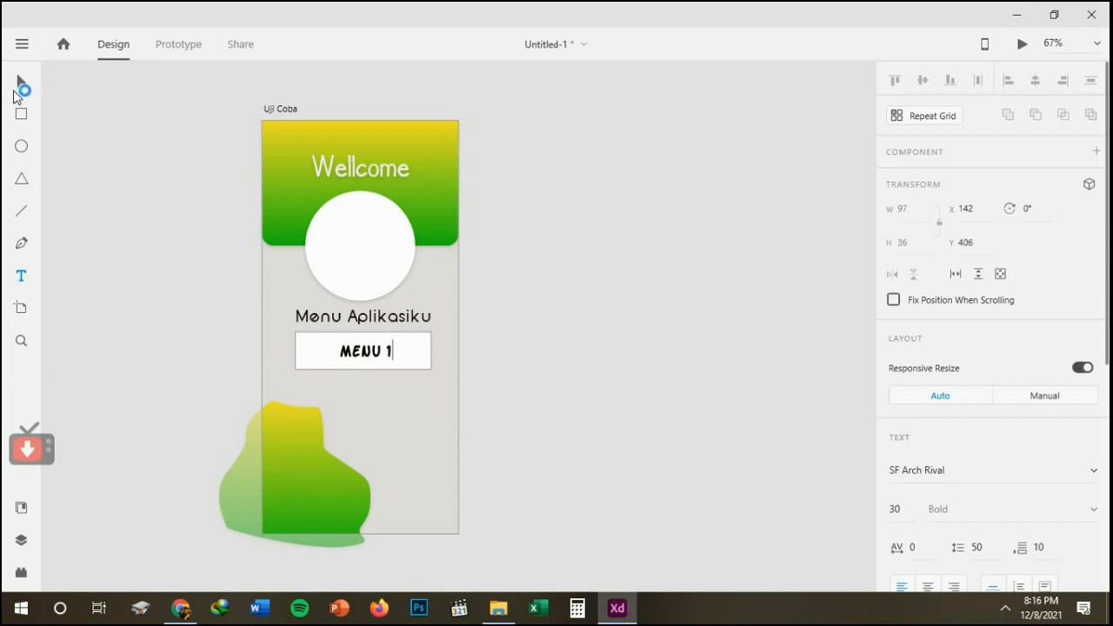
{"action": "left_click", "coordinate": [21, 82]}
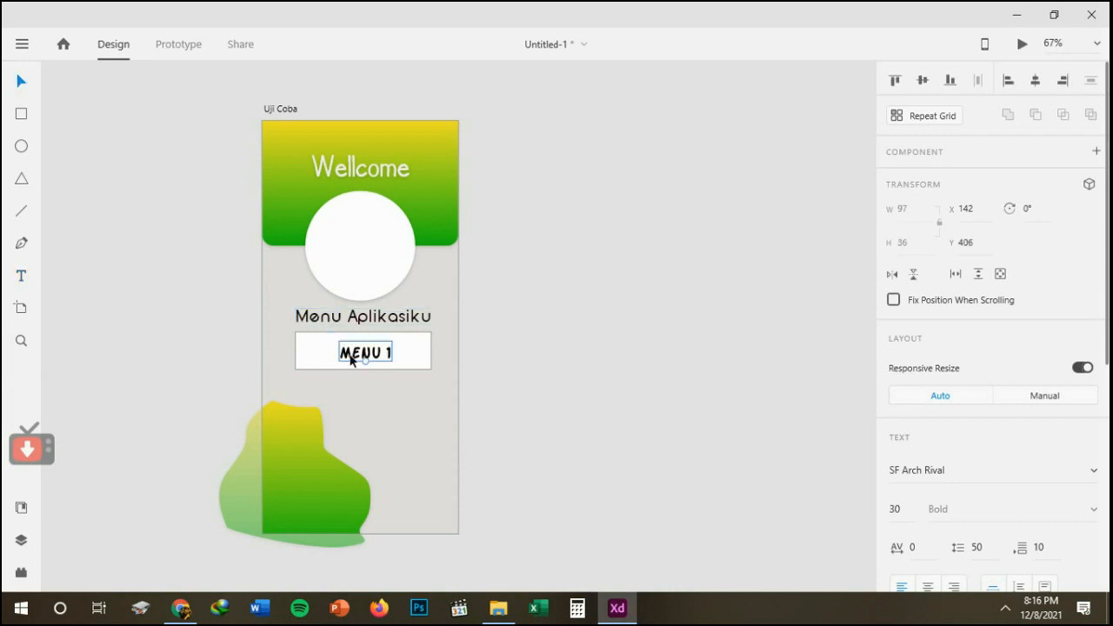
Apply the saved SF New Republic character style to the Menu 1 text and centre it in the white rectangle.
{"action": "left_click", "coordinate": [22, 508]}
{"action": "left_click", "coordinate": [137, 268]}
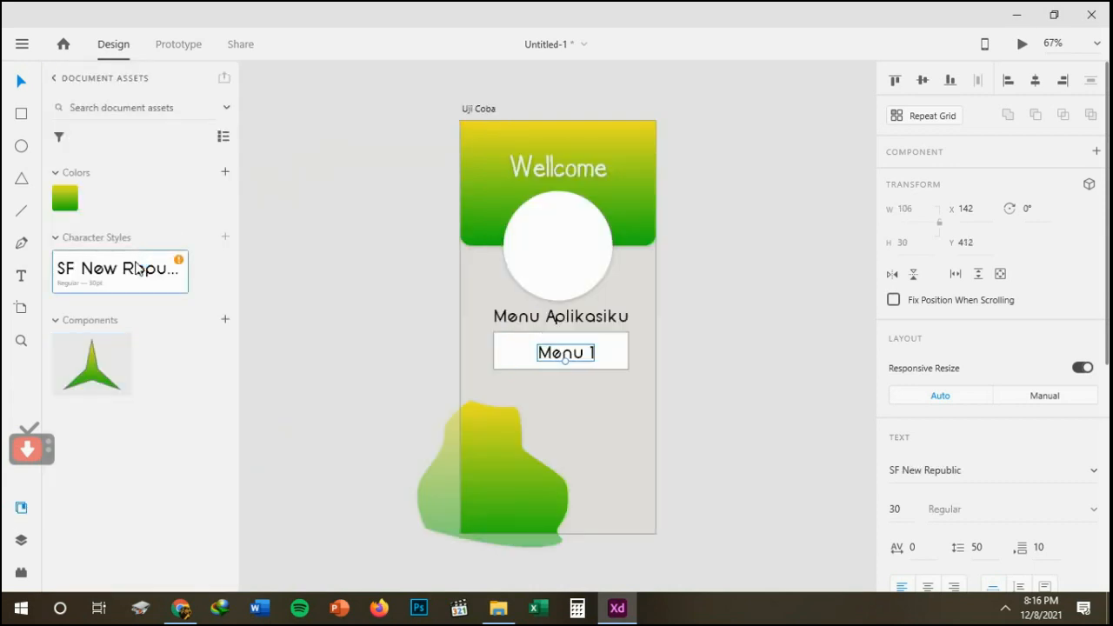
{"action": "left_click", "coordinate": [365, 379]}
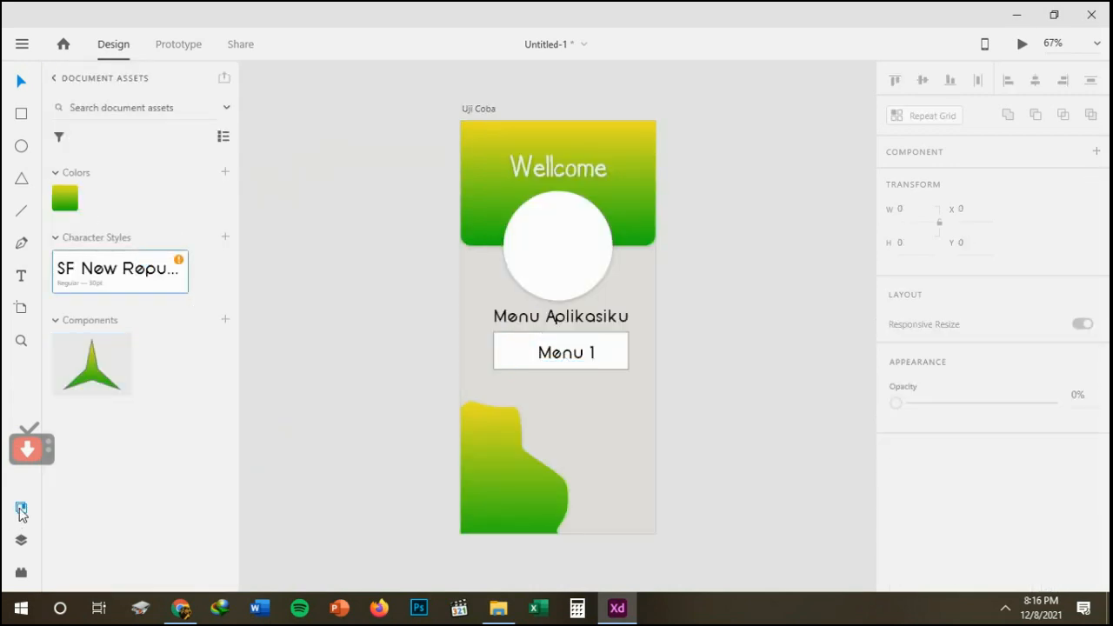
{"action": "left_click", "coordinate": [22, 510]}
{"action": "left_click", "coordinate": [351, 355]}
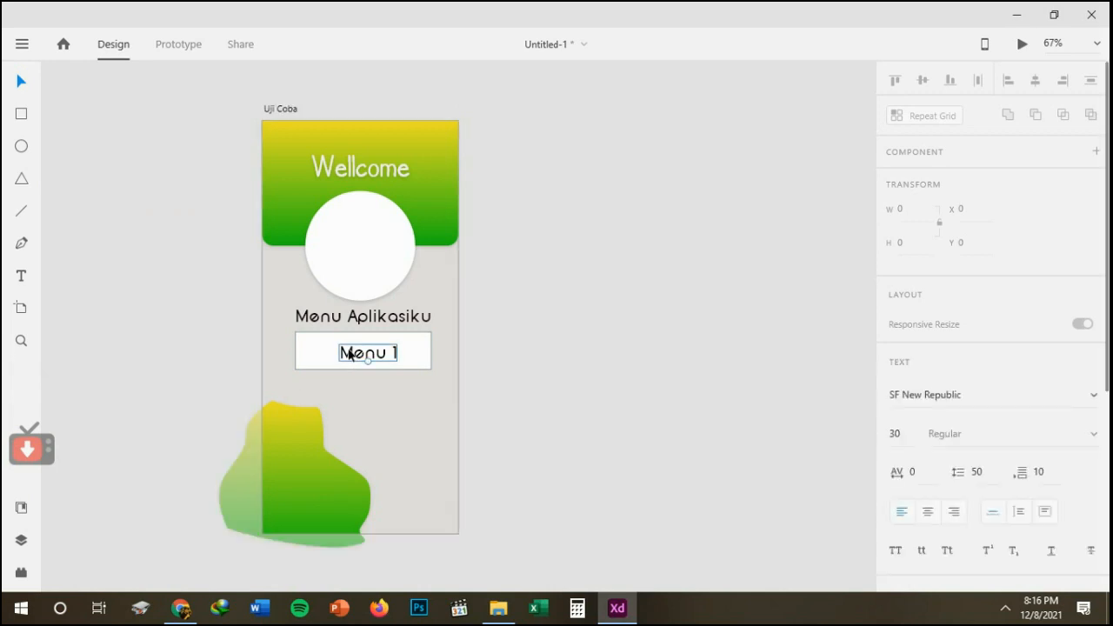
{"action": "left_click_drag", "start_coordinate": [351, 355], "coordinate": [342, 352]}
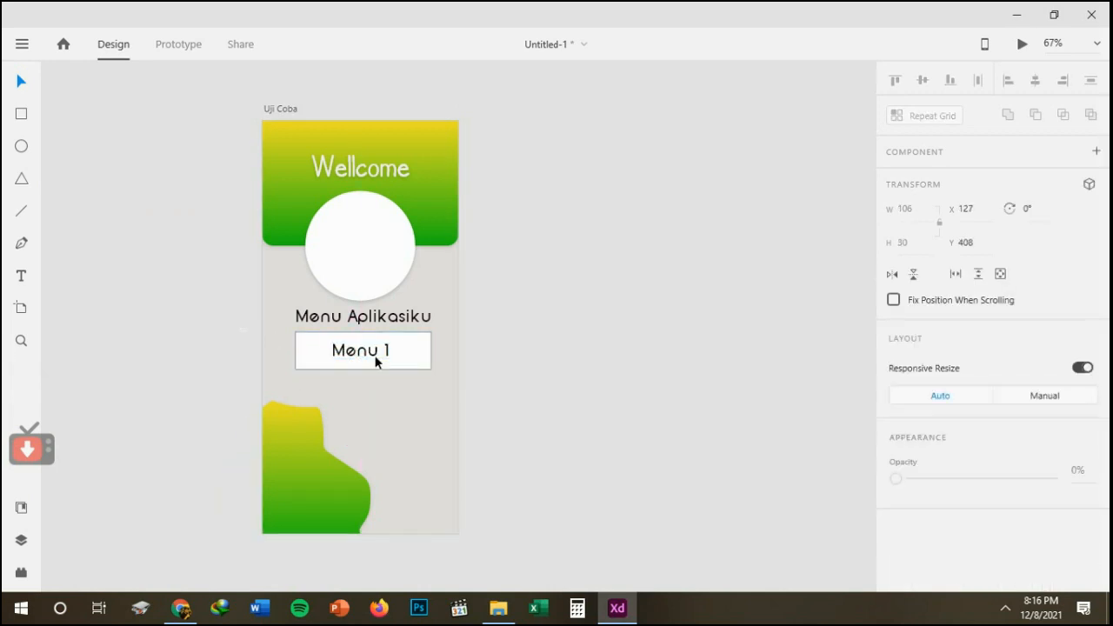
Try to duplicate the white rectangle and its Menu 1 text directly below, and undo the change.
{"action": "left_click_drag", "start_coordinate": [242, 331], "coordinate": [480, 386]}
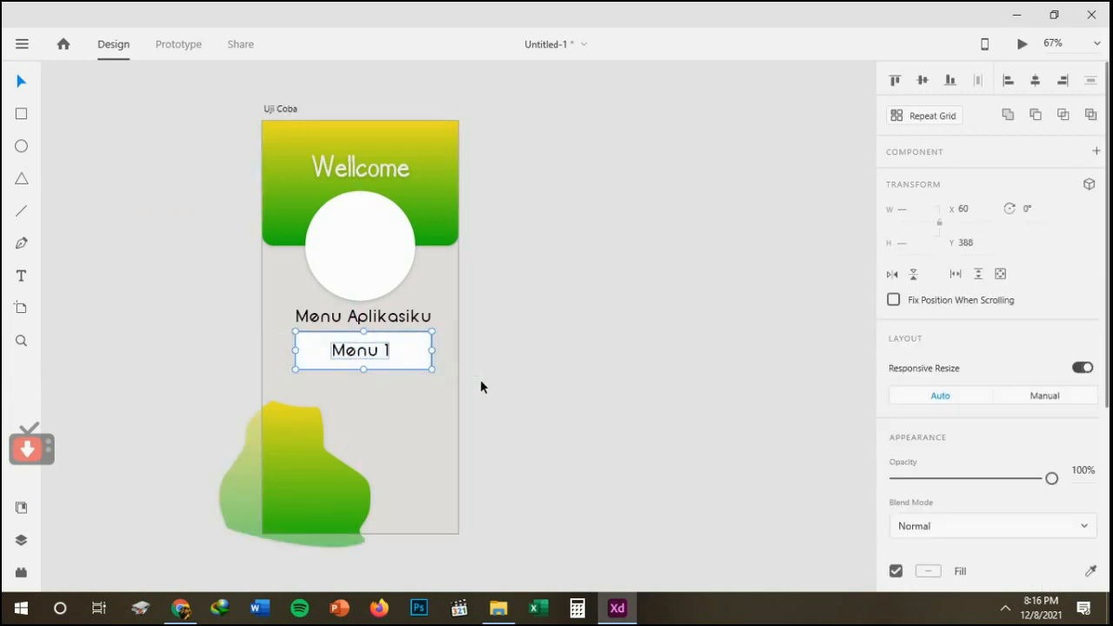
{"action": "key", "text": "alt"}
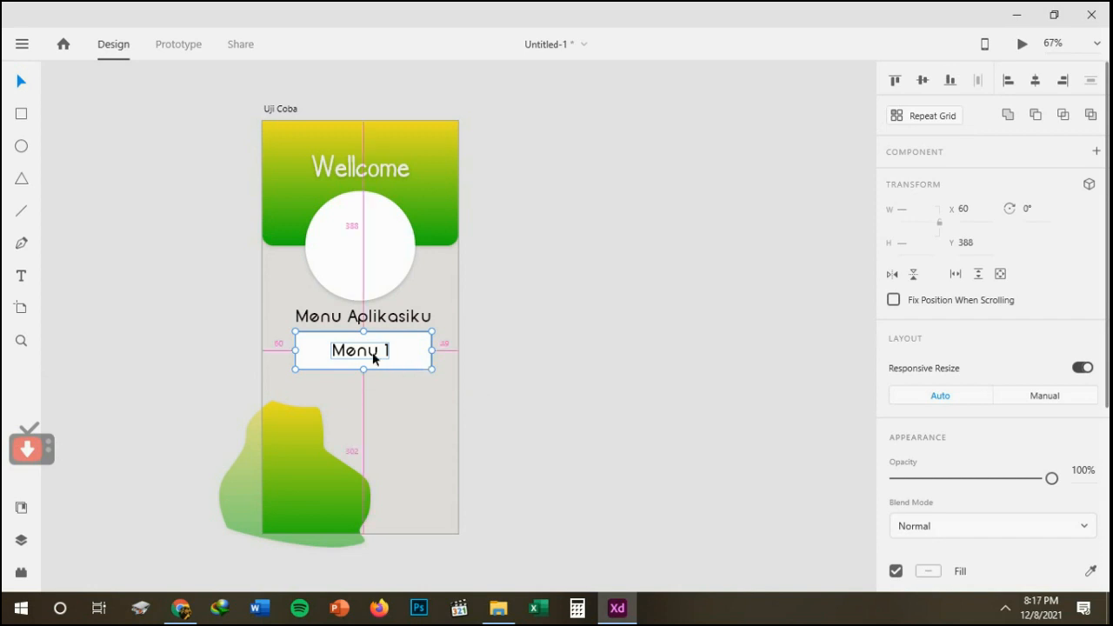
{"action": "left_click_drag", "start_coordinate": [368, 350], "coordinate": [375, 394]}
{"action": "key", "text": "ctrl+z"}
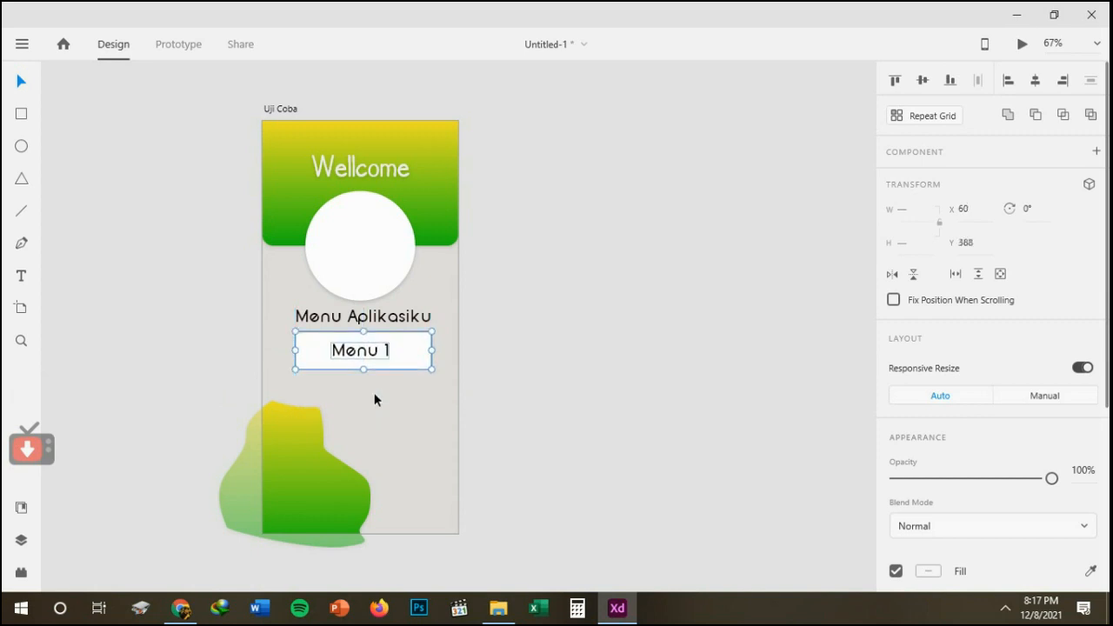
Copy the Menu 1 button with its text twice, stacking the copies directly below the original at Y 471 and 554.
{"action": "left_click_drag", "start_coordinate": [343, 357], "coordinate": [347, 393]}
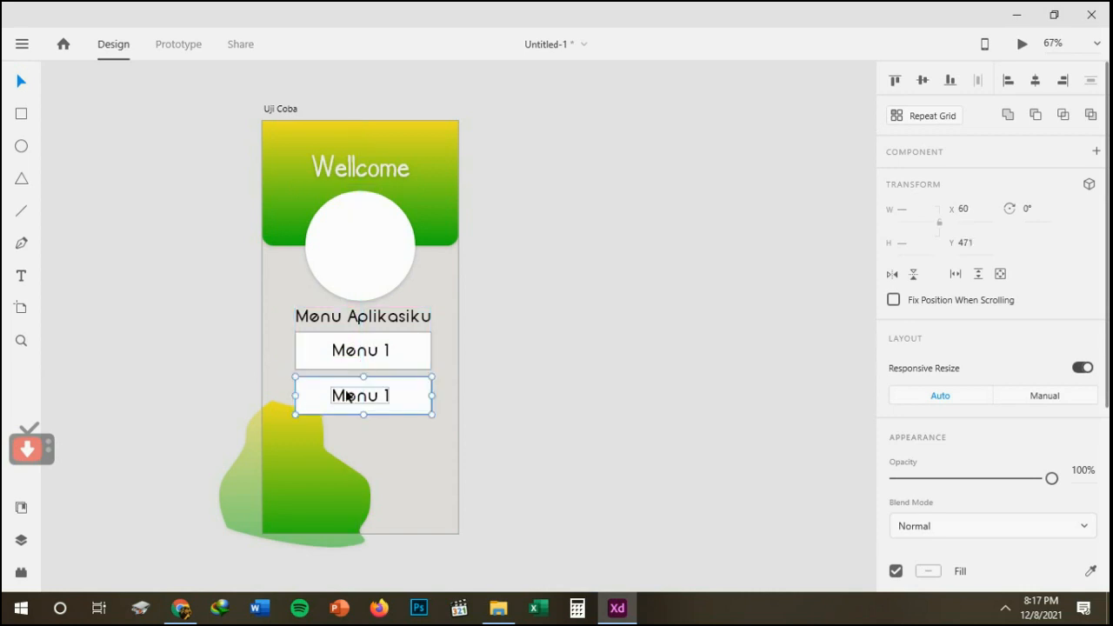
{"action": "left_click_drag", "start_coordinate": [323, 406], "coordinate": [327, 444]}
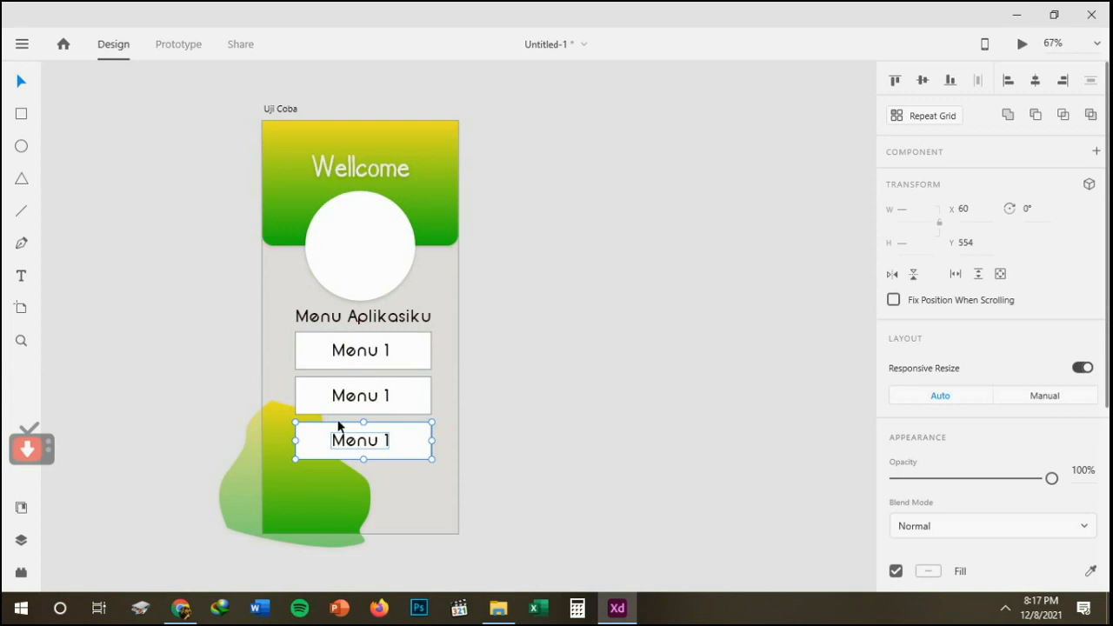
{"action": "left_click_drag", "start_coordinate": [246, 372], "coordinate": [496, 437]}
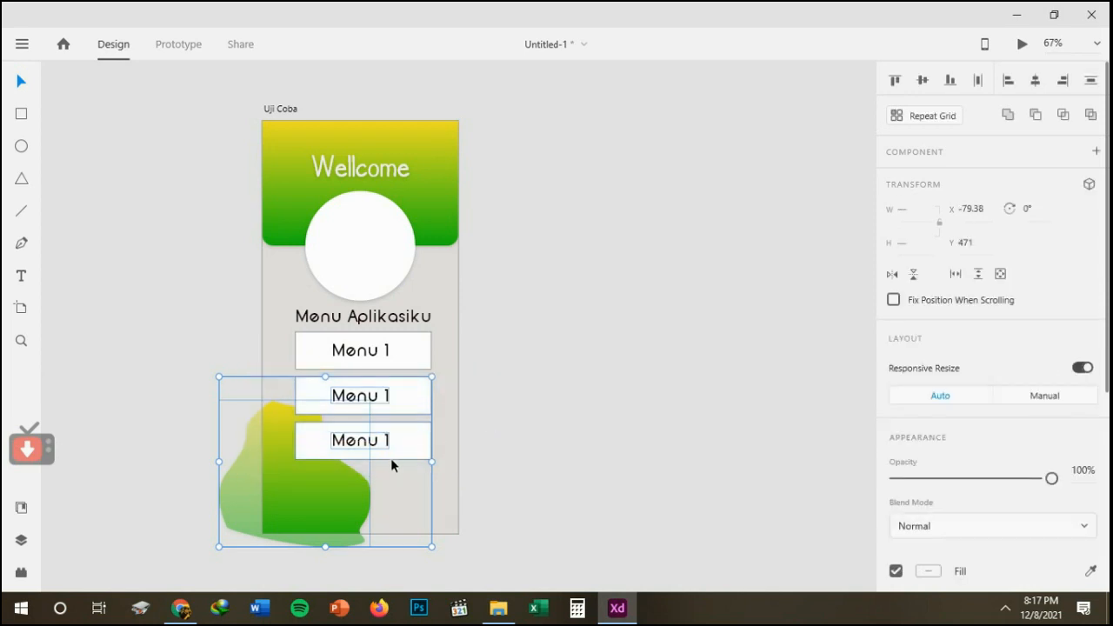
{"action": "left_click", "coordinate": [615, 399]}
Delete the text and white rectangle of both copied buttons, keeping only the first Menu 1 button.
{"action": "left_click", "coordinate": [370, 442]}
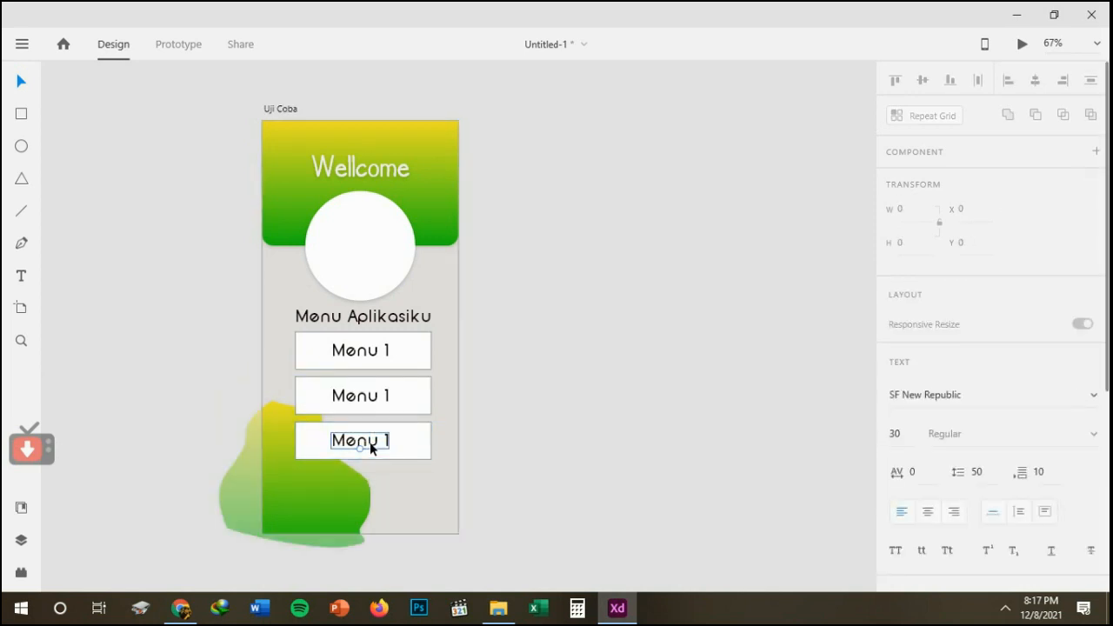
{"action": "key", "text": "Delete"}
{"action": "left_click", "coordinate": [371, 444]}
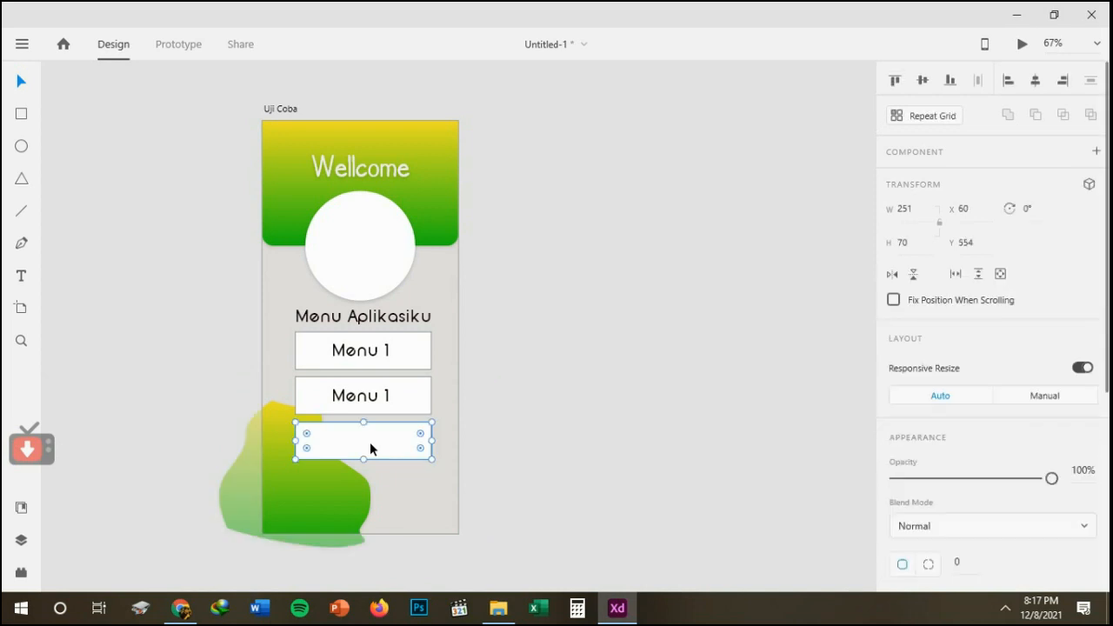
{"action": "key", "text": "Delete"}
{"action": "left_click", "coordinate": [354, 405]}
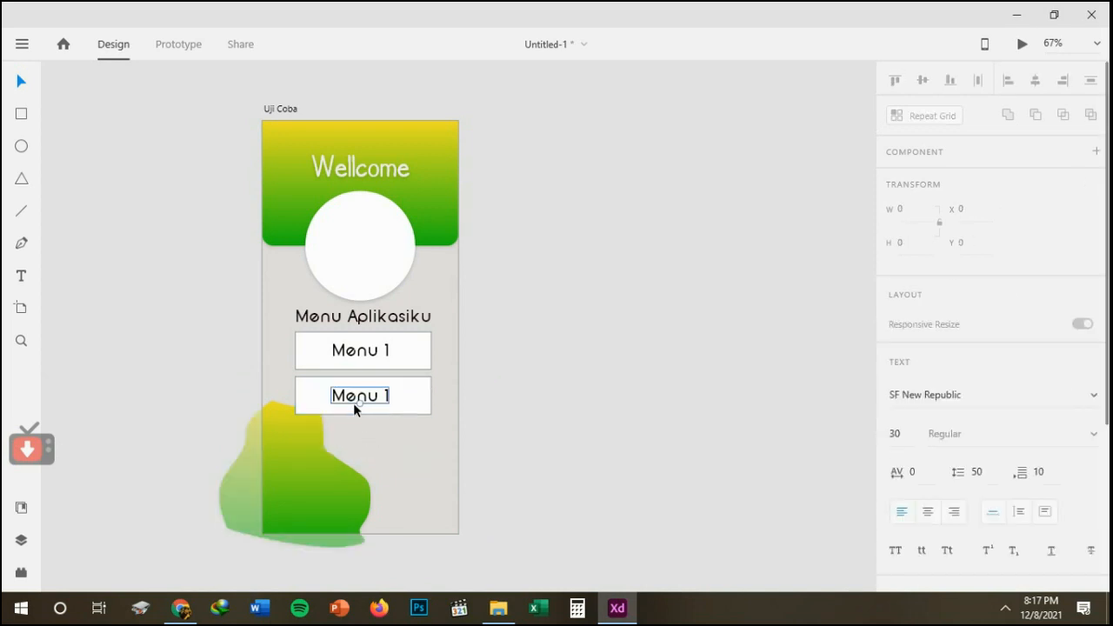
{"action": "key", "text": "Delete"}
{"action": "left_click", "coordinate": [354, 404]}
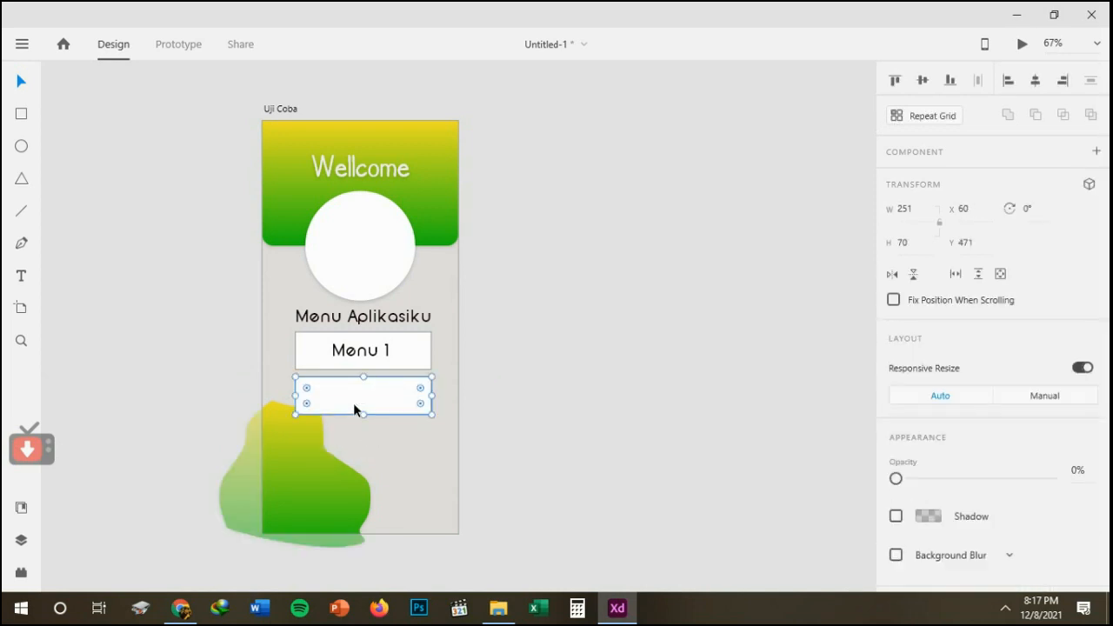
{"action": "key", "text": "Delete"}
Turn the Menu 1 rectangle and text into a Repeat Grid, extend it downward, and tighten the gap between its rows.
{"action": "left_click_drag", "start_coordinate": [248, 328], "coordinate": [499, 374]}
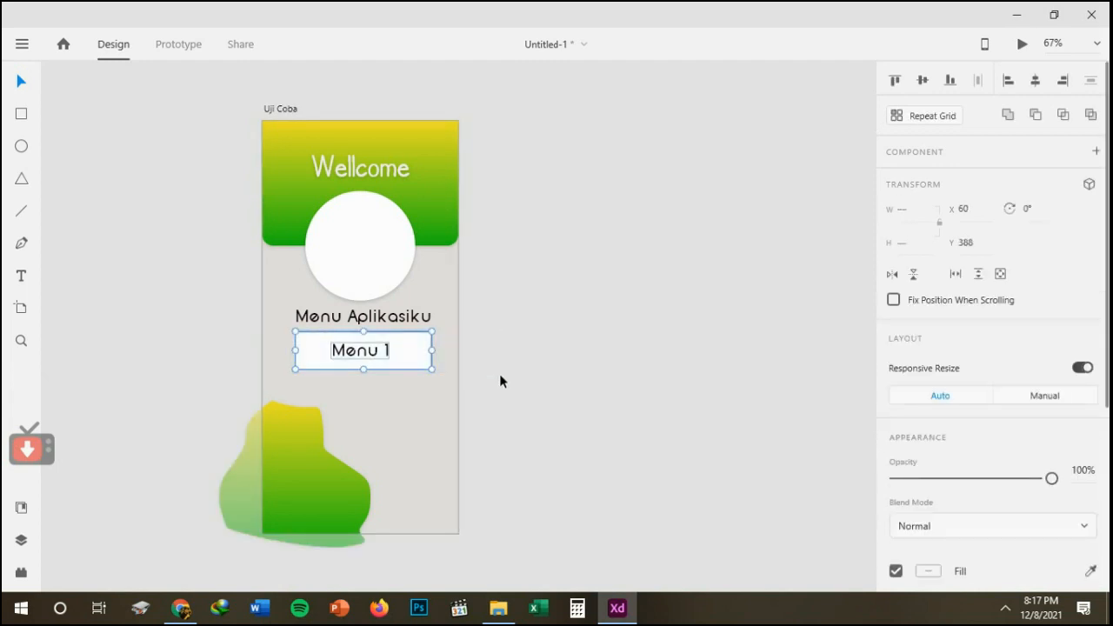
{"action": "left_click", "coordinate": [943, 126]}
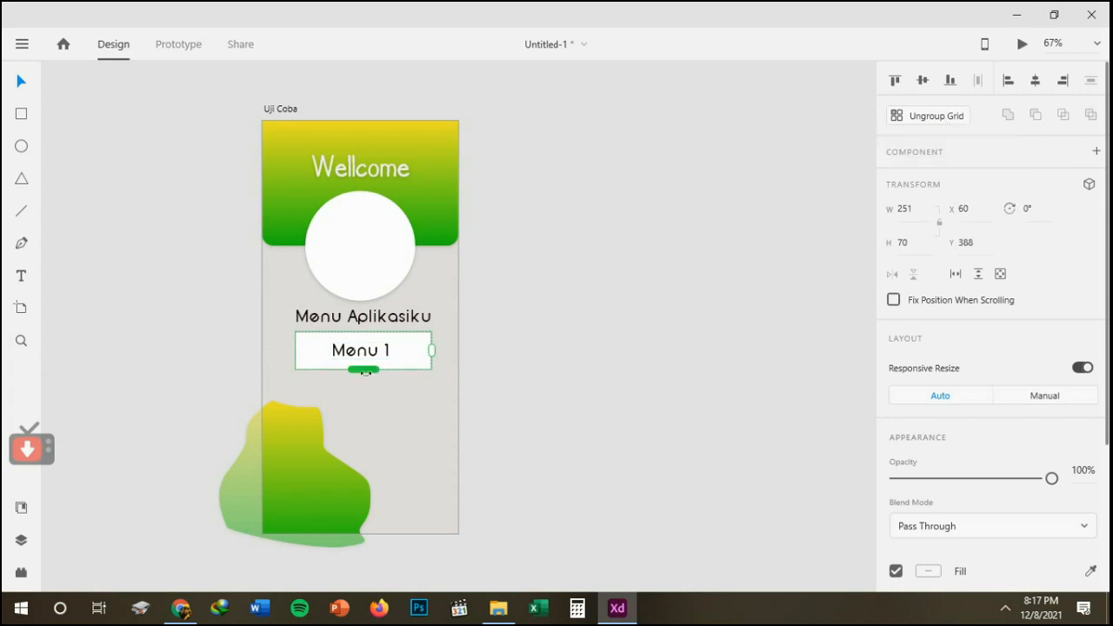
{"action": "left_click_drag", "start_coordinate": [365, 371], "coordinate": [398, 529]}
{"action": "left_click_drag", "start_coordinate": [393, 472], "coordinate": [393, 451]}
{"action": "left_click", "coordinate": [489, 458]}
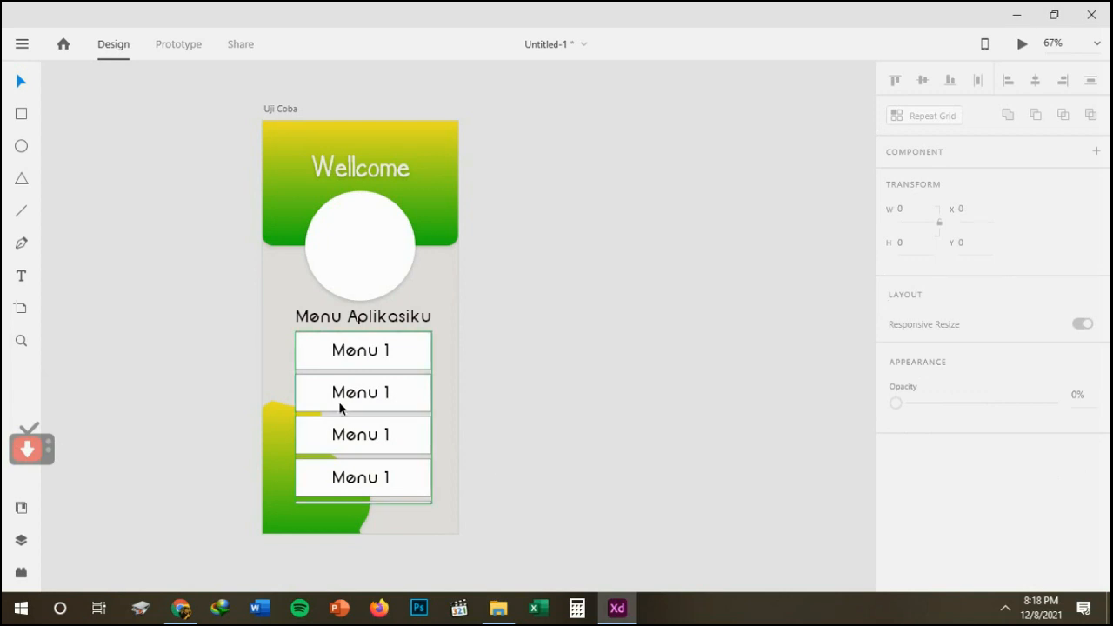
Trim the Repeat Grid to four Menu 1 rows, about 311 high, and ungroup the grid.
{"action": "left_click", "coordinate": [371, 495]}
{"action": "left_click", "coordinate": [372, 500]}
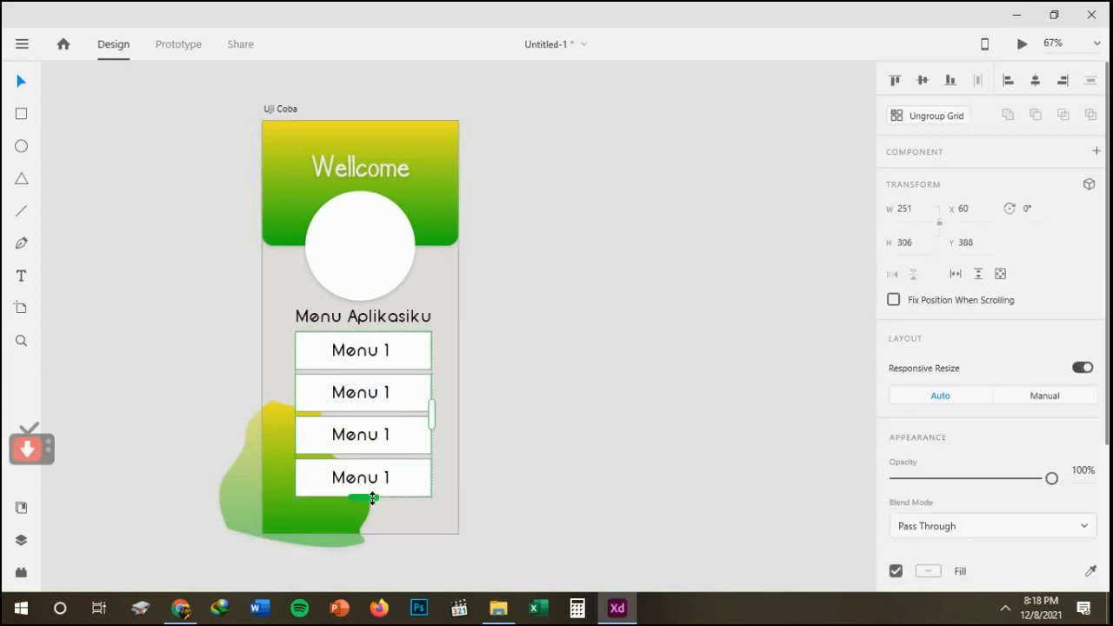
{"action": "left_click", "coordinate": [520, 442]}
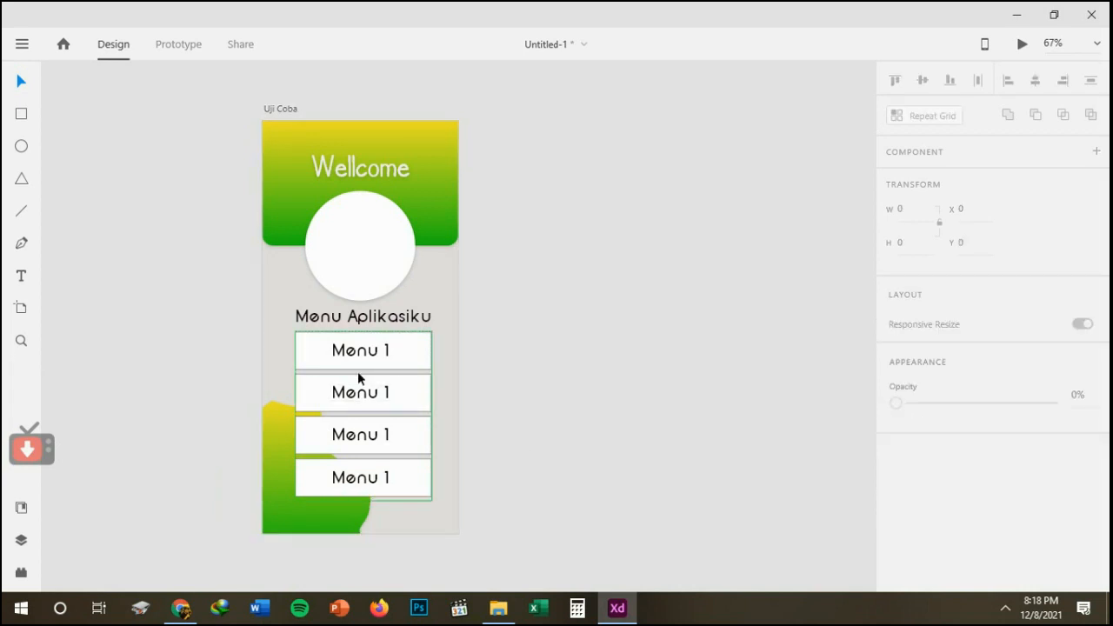
{"action": "left_click", "coordinate": [375, 398]}
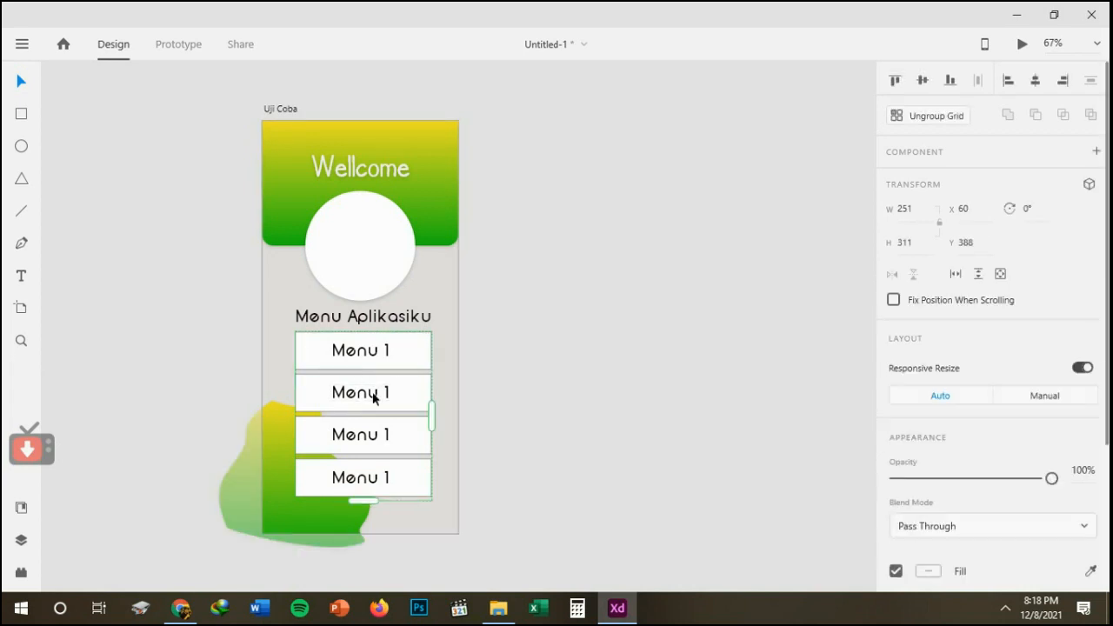
{"action": "left_click", "coordinate": [533, 406]}
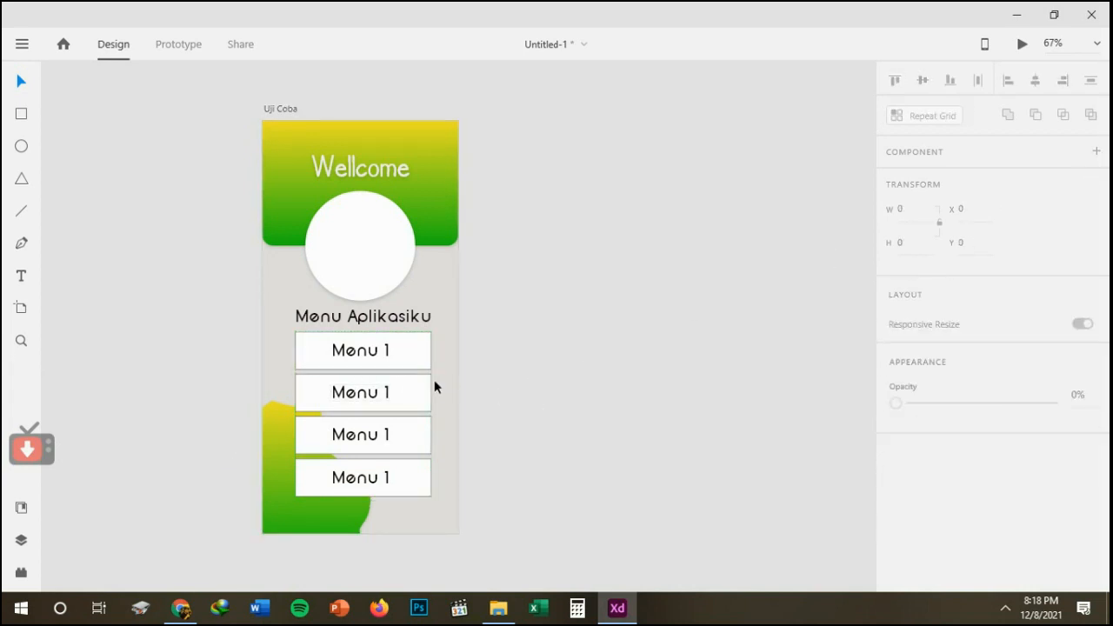
{"action": "left_click", "coordinate": [386, 388]}
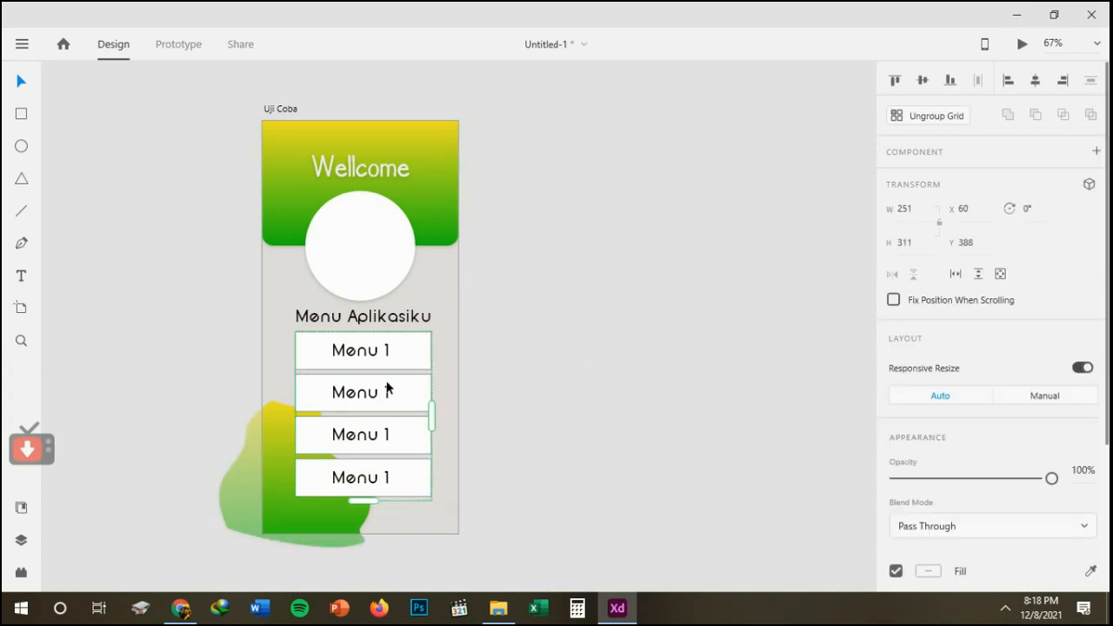
{"action": "left_click", "coordinate": [936, 118]}
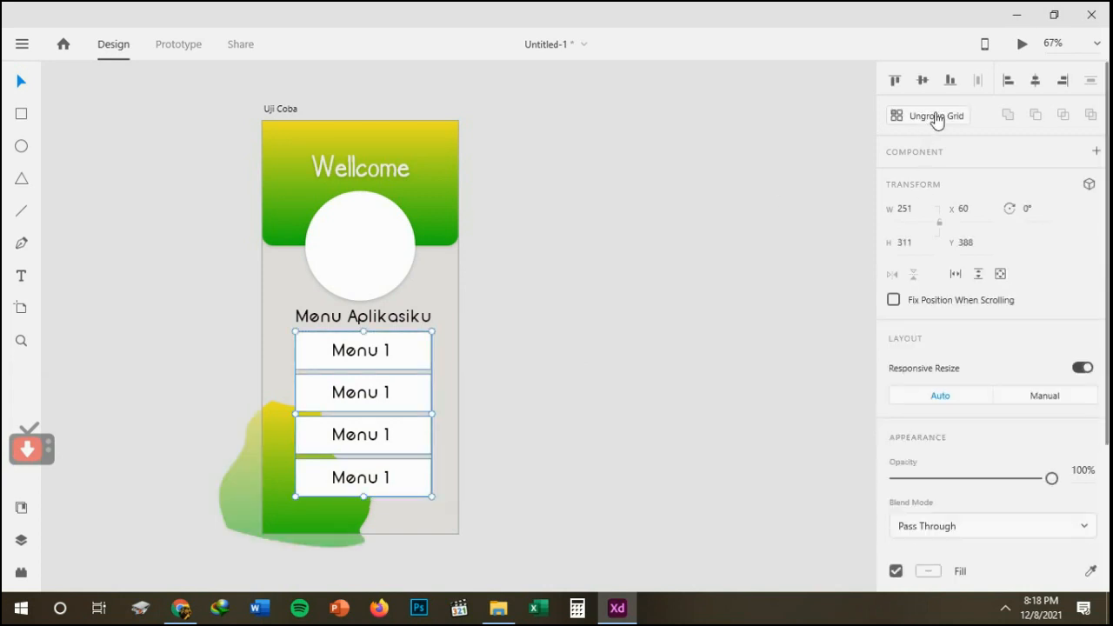
{"action": "left_click", "coordinate": [546, 322]}
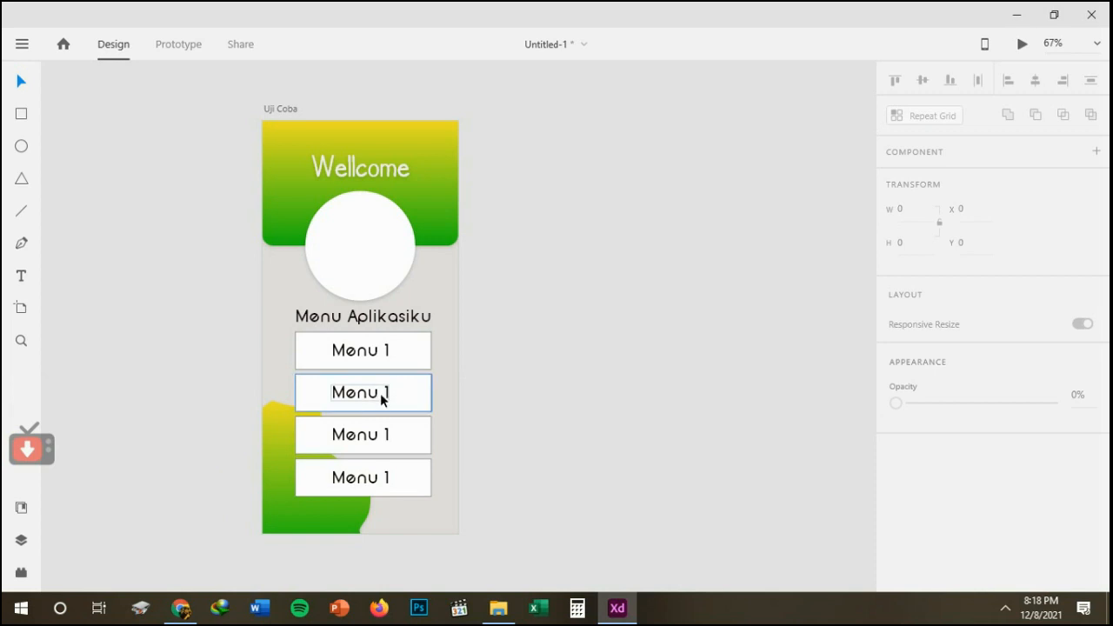
Change the text of the second menu button to "Menu 2".
{"action": "left_click", "coordinate": [378, 398]}
{"action": "double_click", "coordinate": [378, 396]}
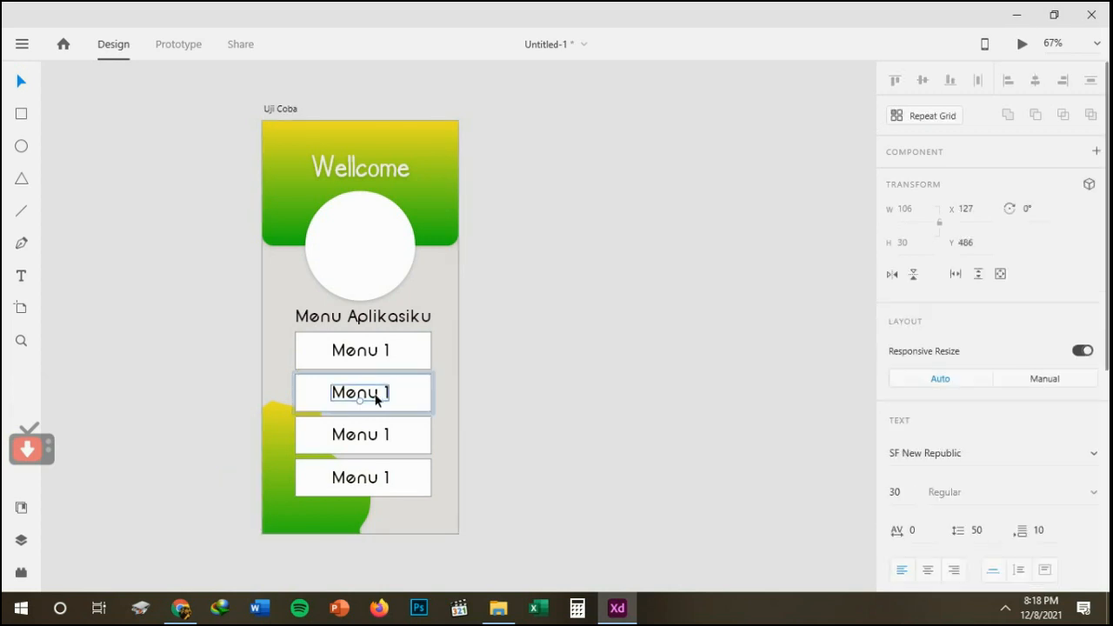
{"action": "double_click", "coordinate": [379, 394]}
{"action": "key", "text": "Right"}
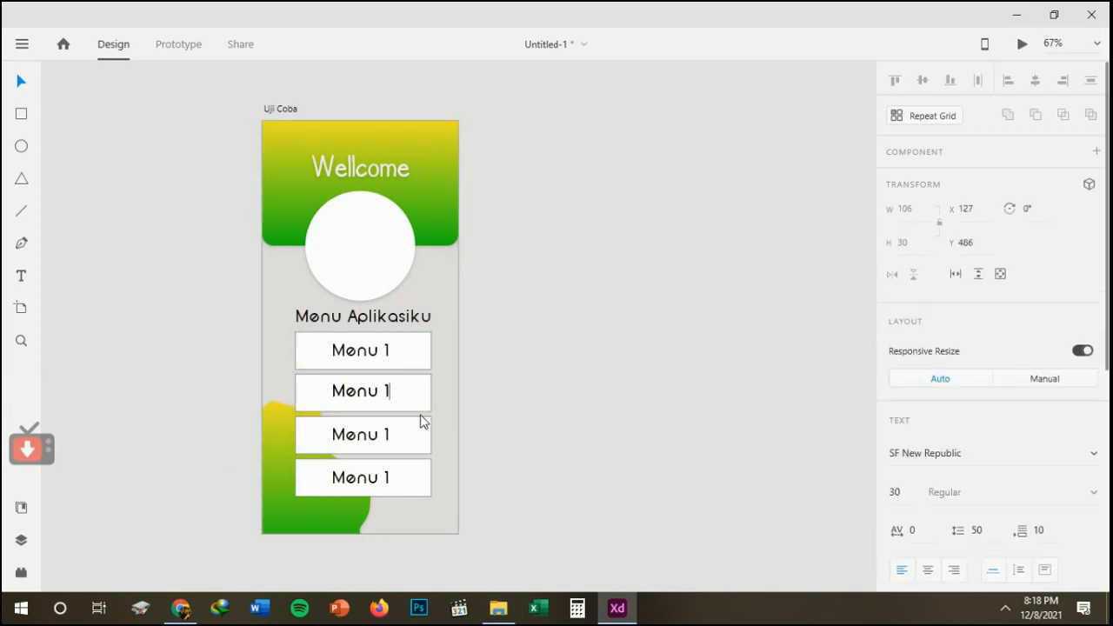
{"action": "key", "text": "BackSpace"}
{"action": "type", "text": "2"}
{"action": "key", "text": "Escape"}
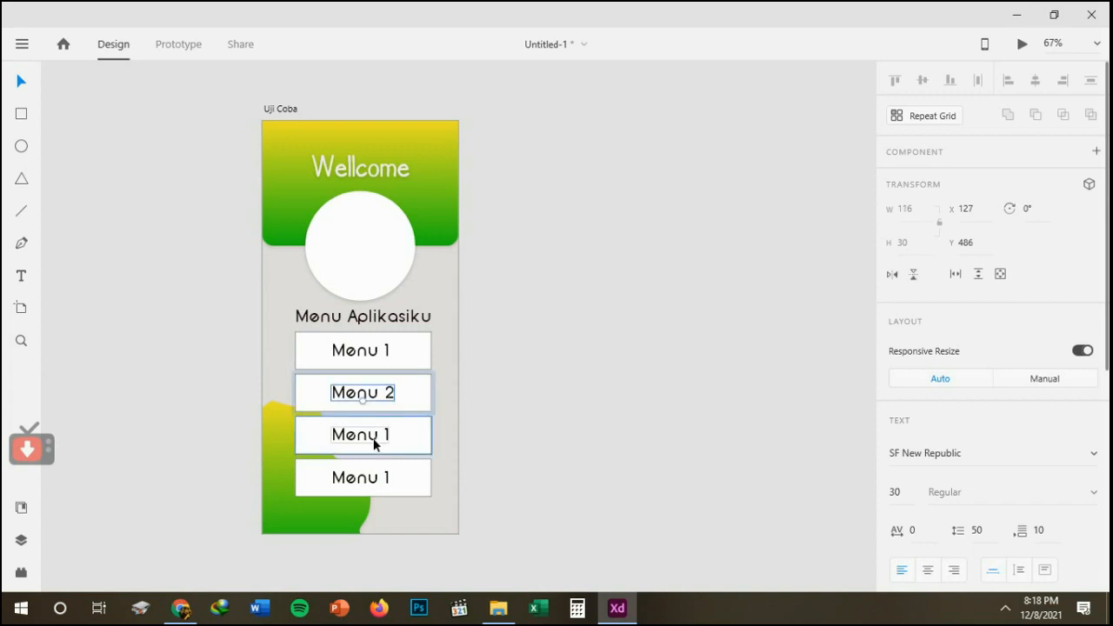
Change the text of the third menu button to "Menu 3".
{"action": "left_click", "coordinate": [375, 443]}
{"action": "double_click", "coordinate": [379, 441]}
{"action": "double_click", "coordinate": [380, 441]}
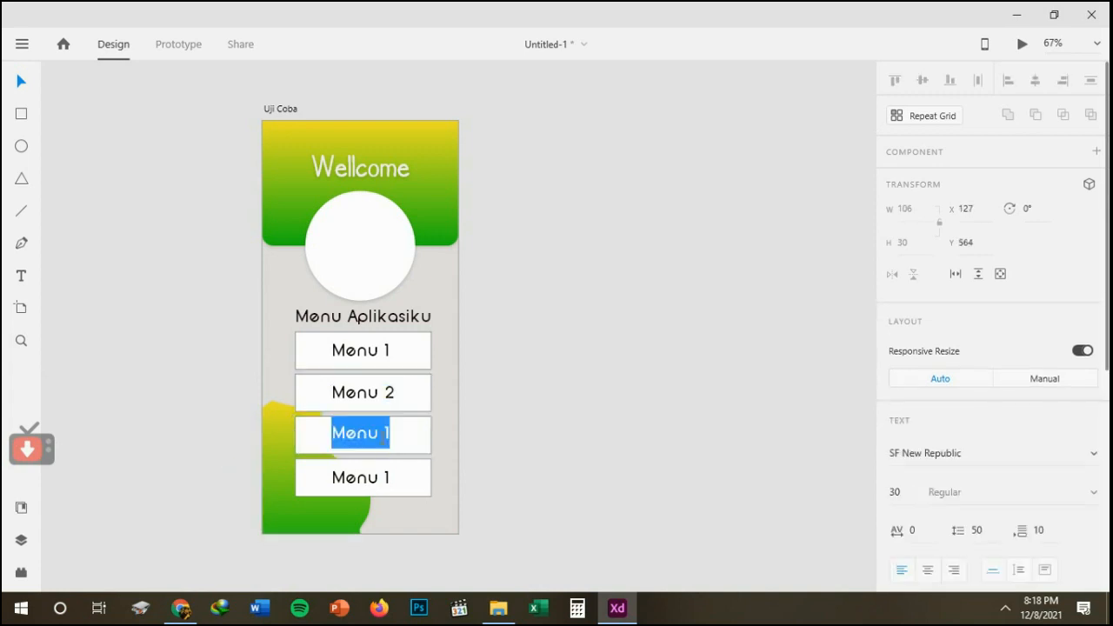
{"action": "left_click", "coordinate": [382, 438]}
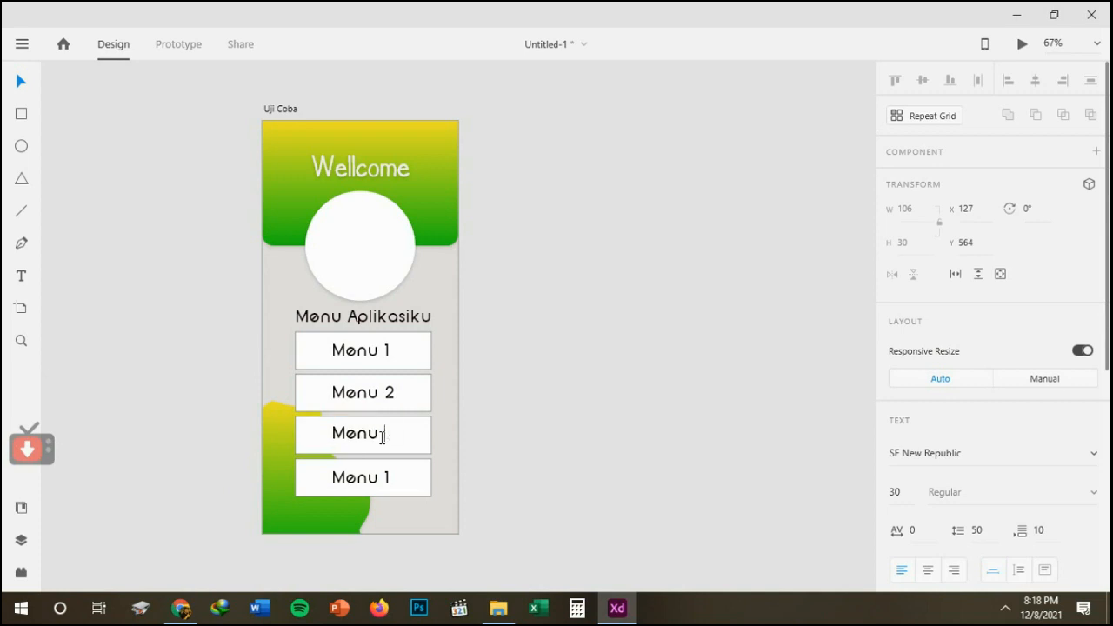
{"action": "type", "text": "3"}
Change the text of the fourth menu button to "Menu 4" and deselect it.
{"action": "left_click", "coordinate": [371, 479]}
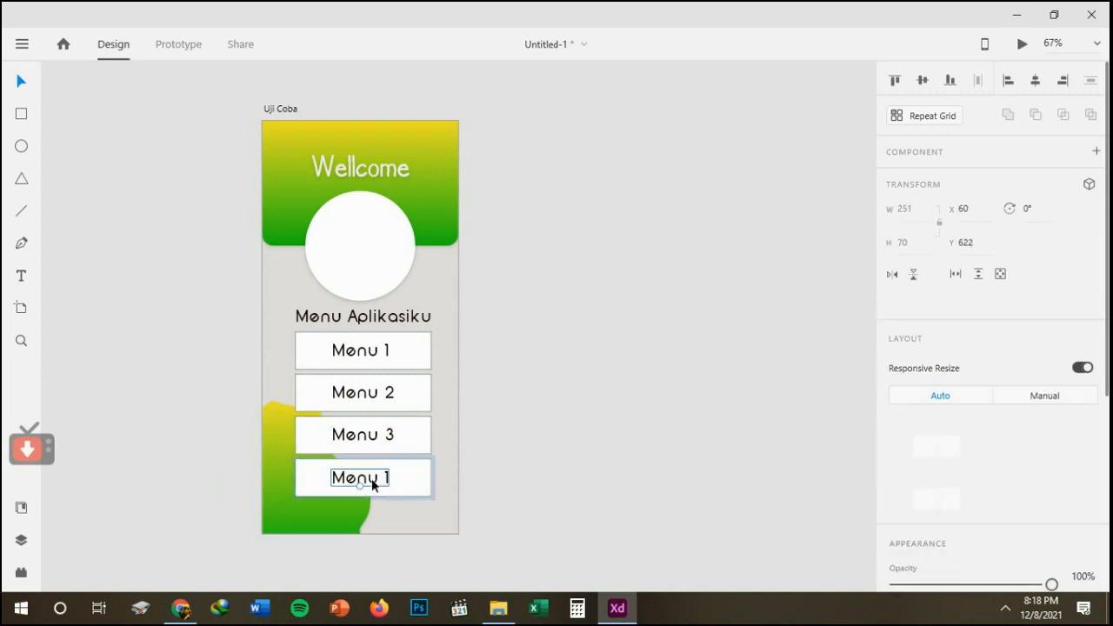
{"action": "double_click", "coordinate": [372, 478]}
{"action": "double_click", "coordinate": [372, 478]}
{"action": "left_click", "coordinate": [374, 478]}
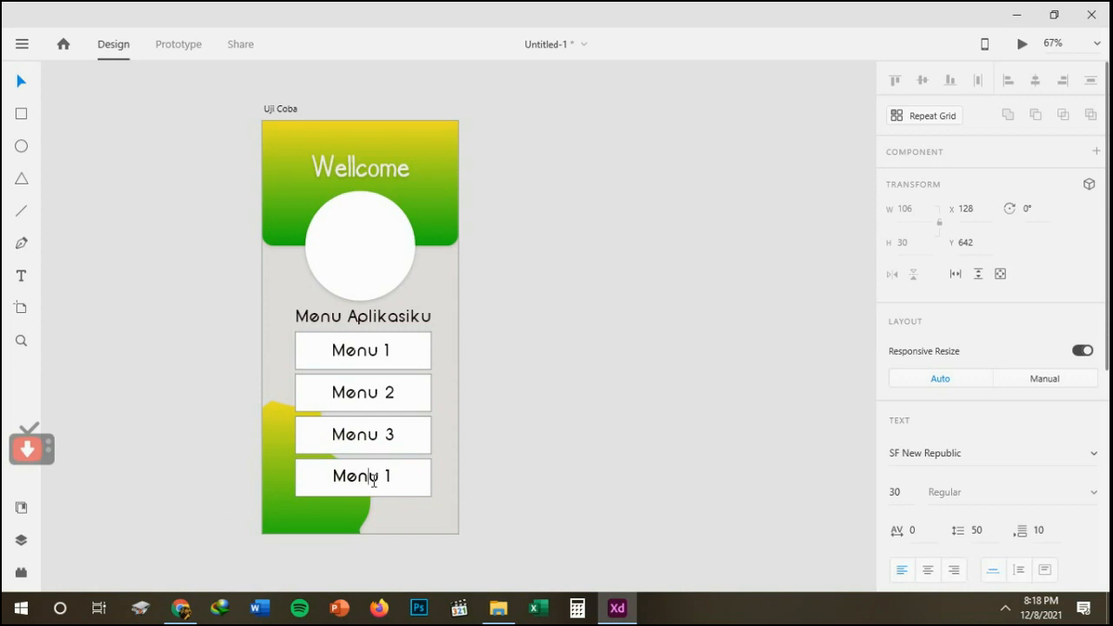
{"action": "type", "text": "4"}
{"action": "left_click", "coordinate": [21, 81]}
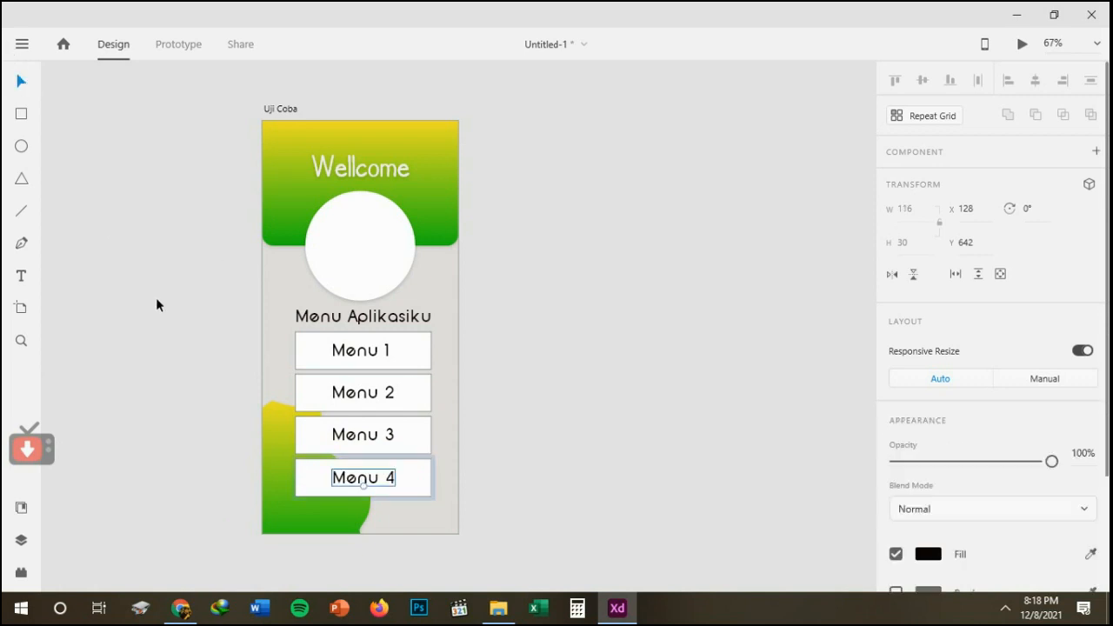
{"action": "left_click", "coordinate": [187, 322]}
Try to centre the four menu buttons horizontally, undo the alignment, and clear the selection.
{"action": "left_click_drag", "start_coordinate": [210, 343], "coordinate": [502, 506]}
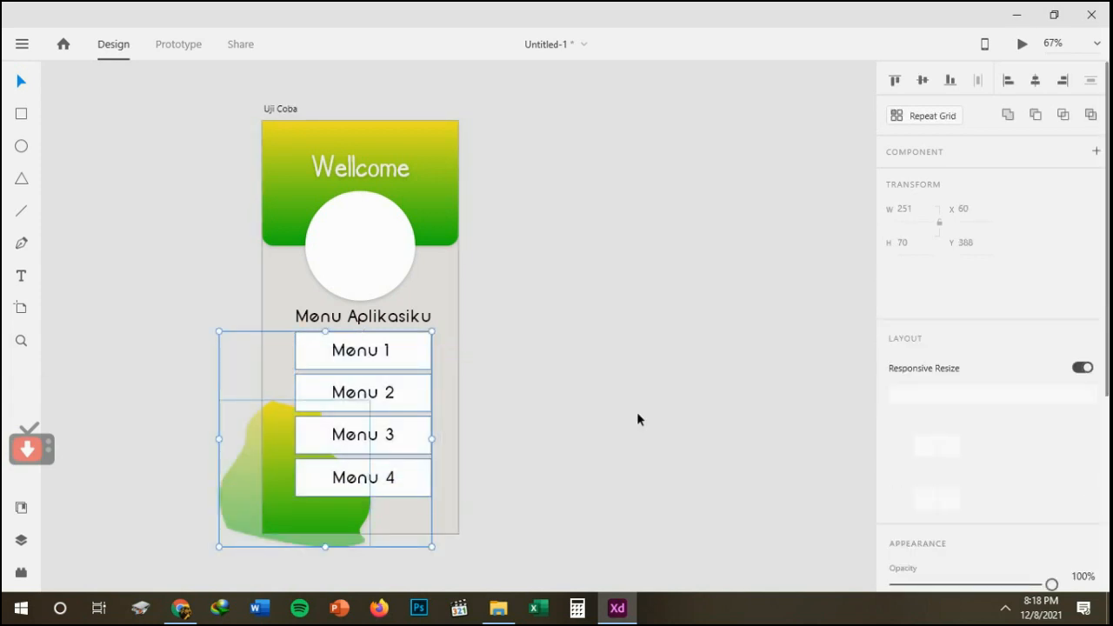
{"action": "left_click", "coordinate": [1036, 80]}
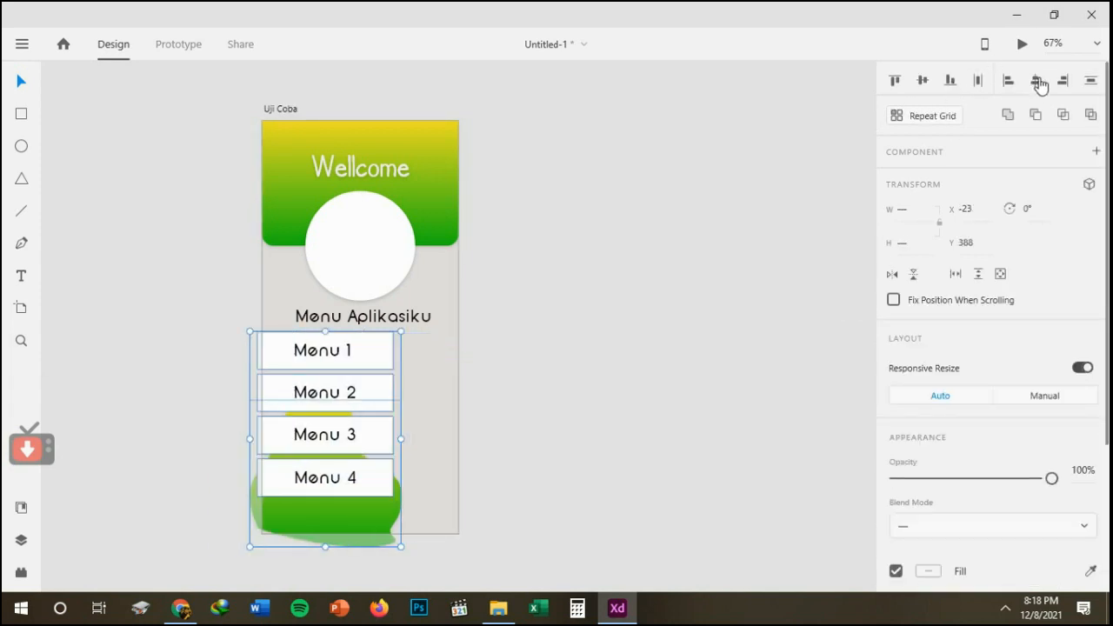
{"action": "key", "text": "ctrl+z"}
{"action": "left_click_drag", "start_coordinate": [523, 315], "coordinate": [292, 464]}
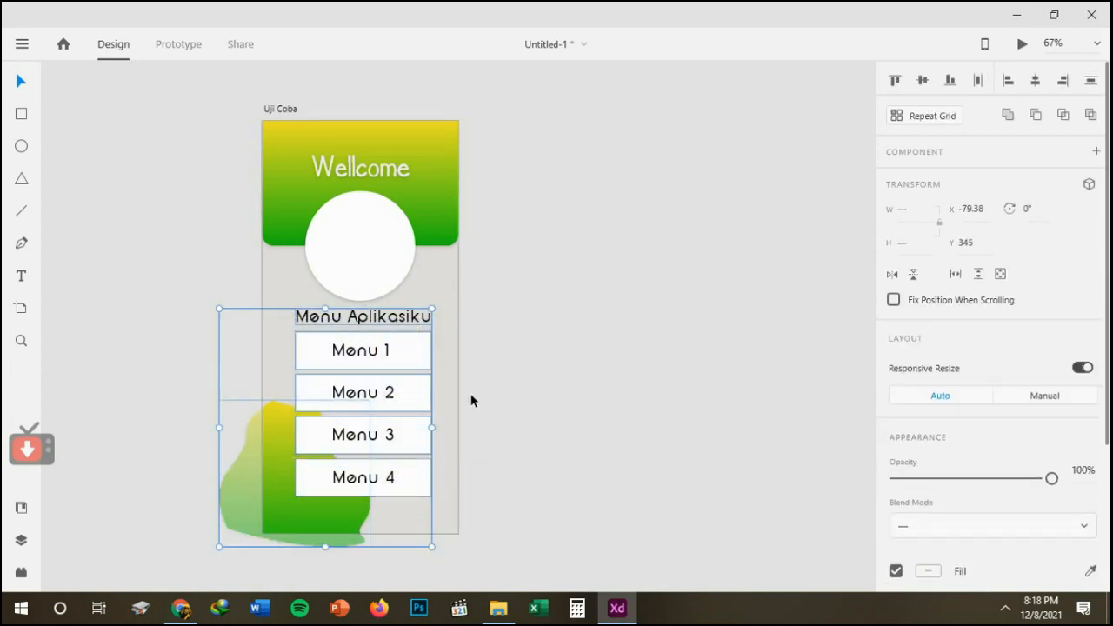
{"action": "left_click", "coordinate": [471, 401]}
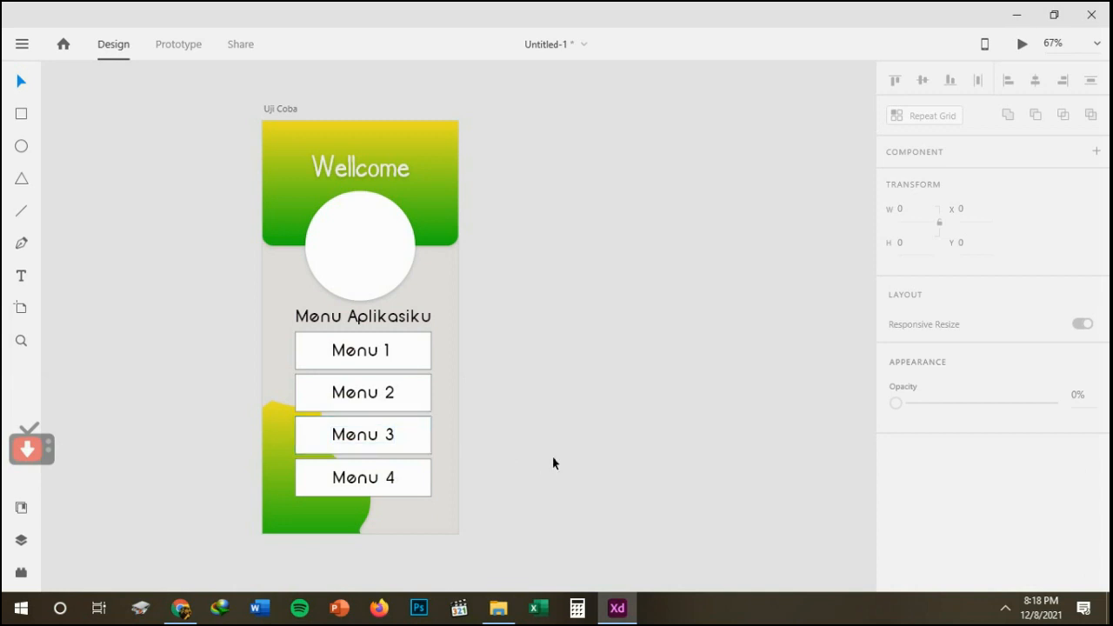
{"action": "left_click", "coordinate": [1004, 609]}
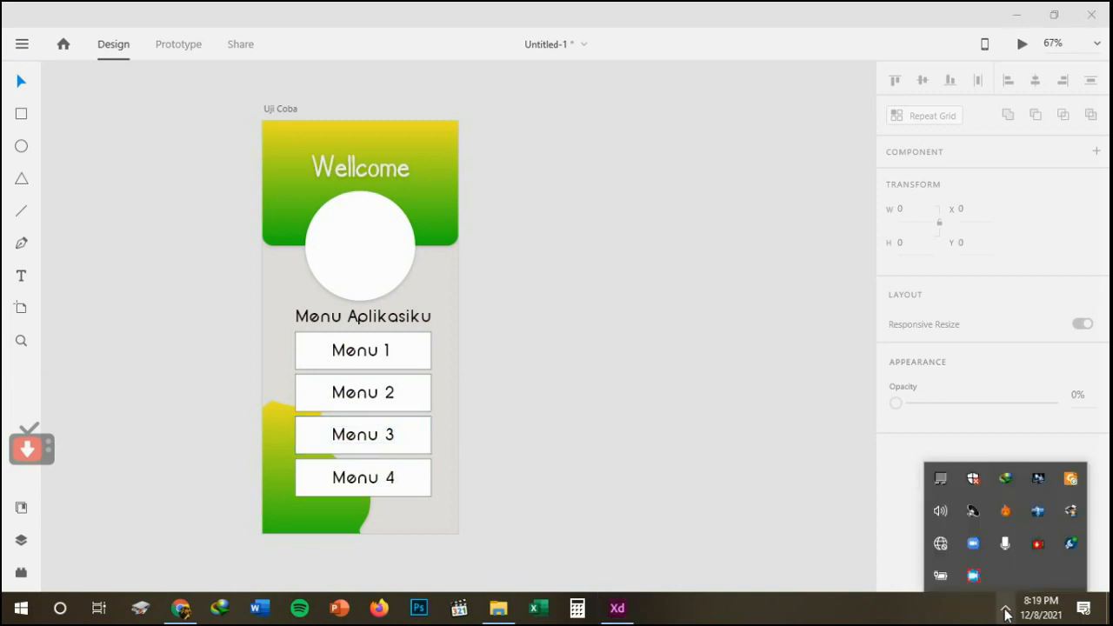
{"action": "right_click", "coordinate": [972, 576]}
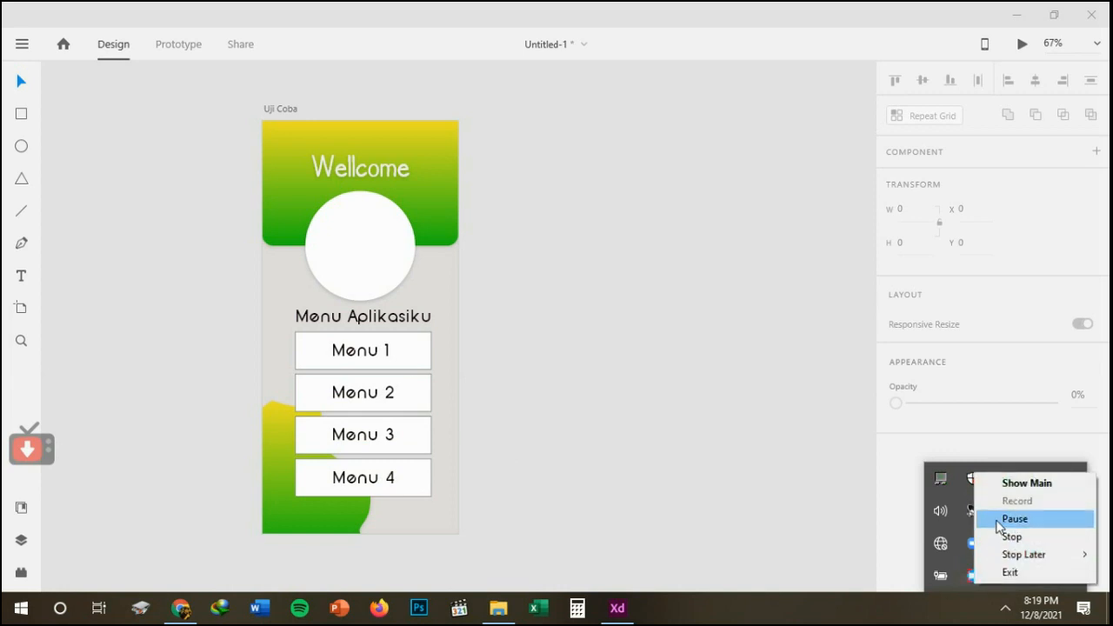
{"action": "left_click", "coordinate": [1002, 520]}
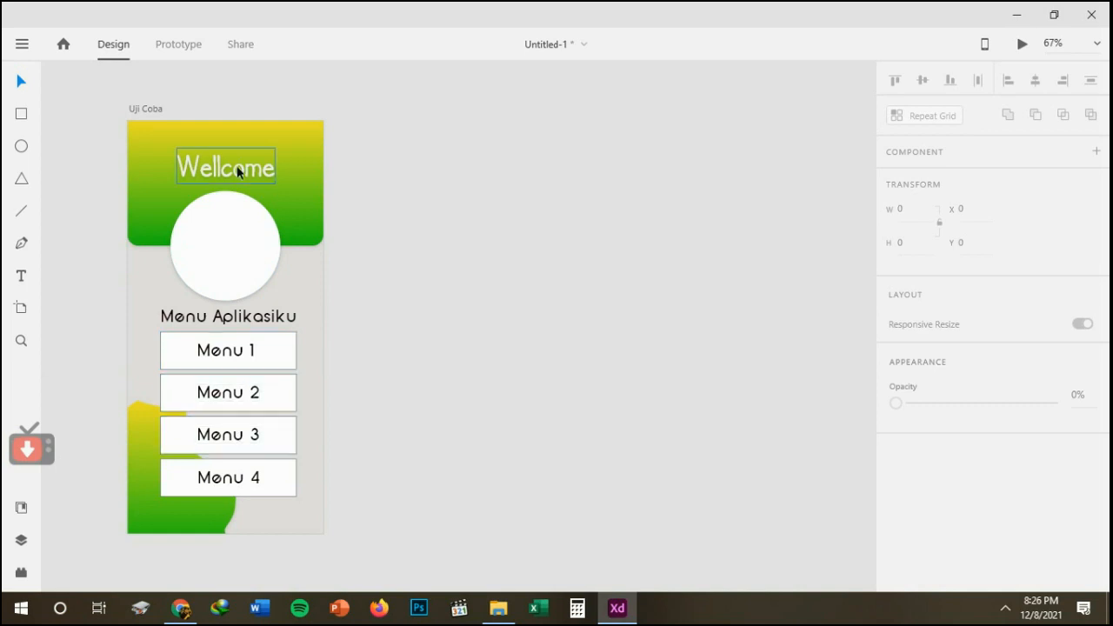
Duplicate the Uji Coba artboard beside the original and select the white circle in the copy.
{"action": "left_click", "coordinate": [149, 107]}
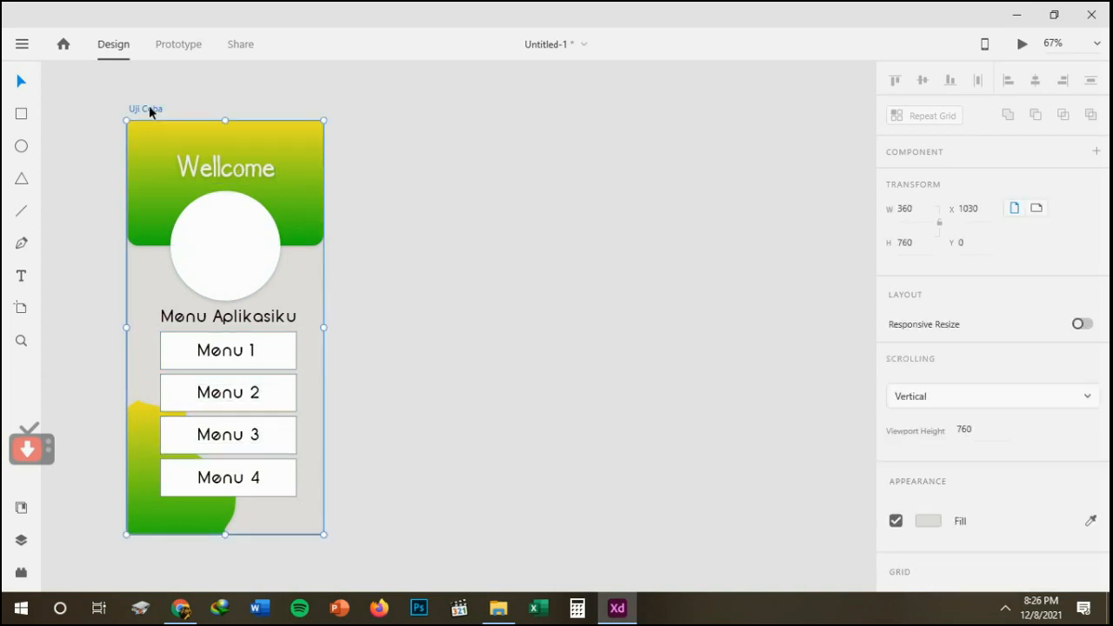
{"action": "key", "text": "ctrl+d"}
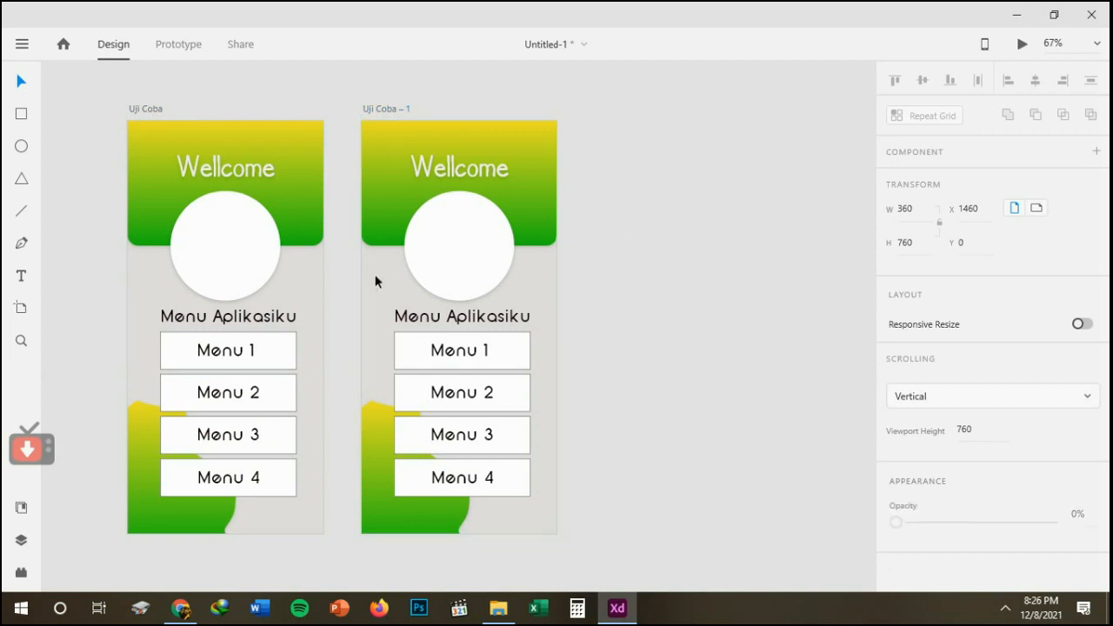
{"action": "left_click", "coordinate": [462, 285]}
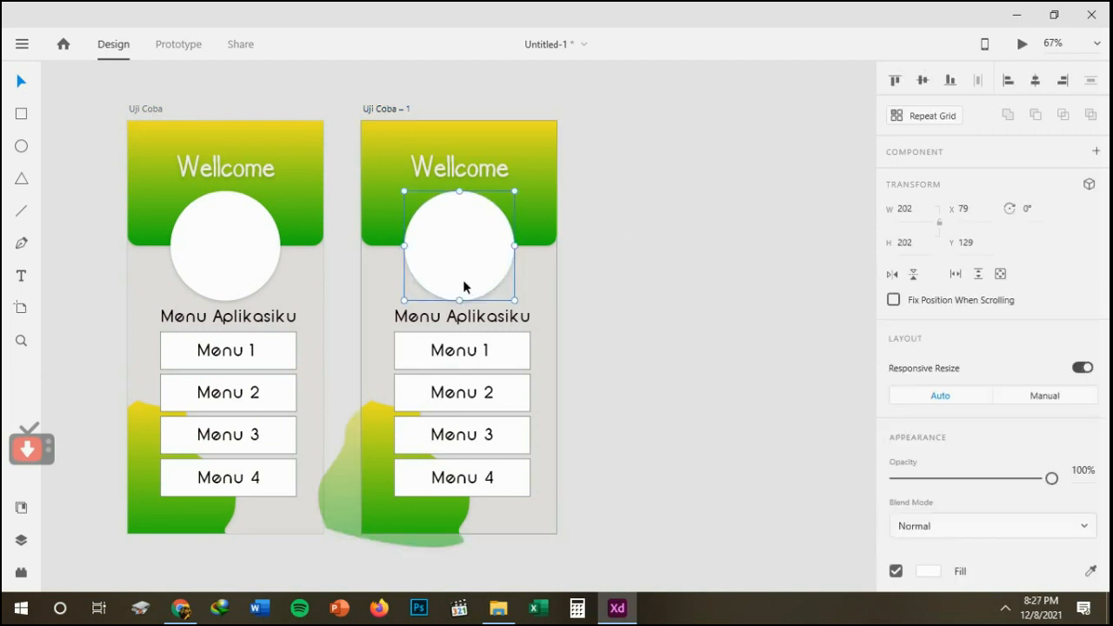
Delete the white circle from the duplicated artboard and change its "Wellcome" heading to "Menu 1".
{"action": "key", "text": "Delete"}
{"action": "double_click", "coordinate": [451, 177]}
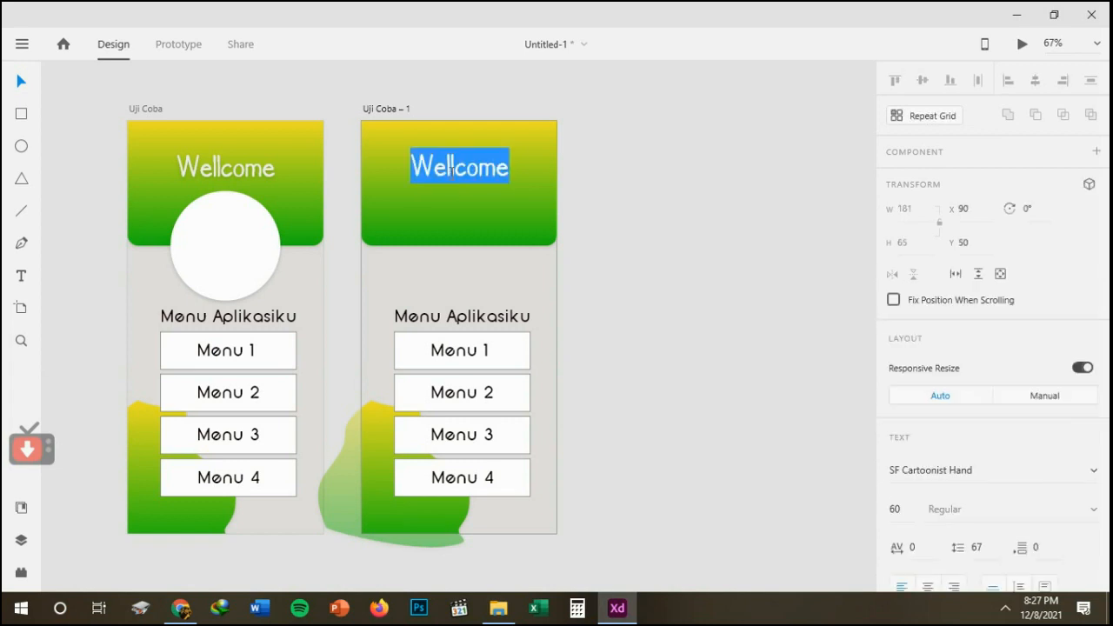
{"action": "type", "text": "Menu "}
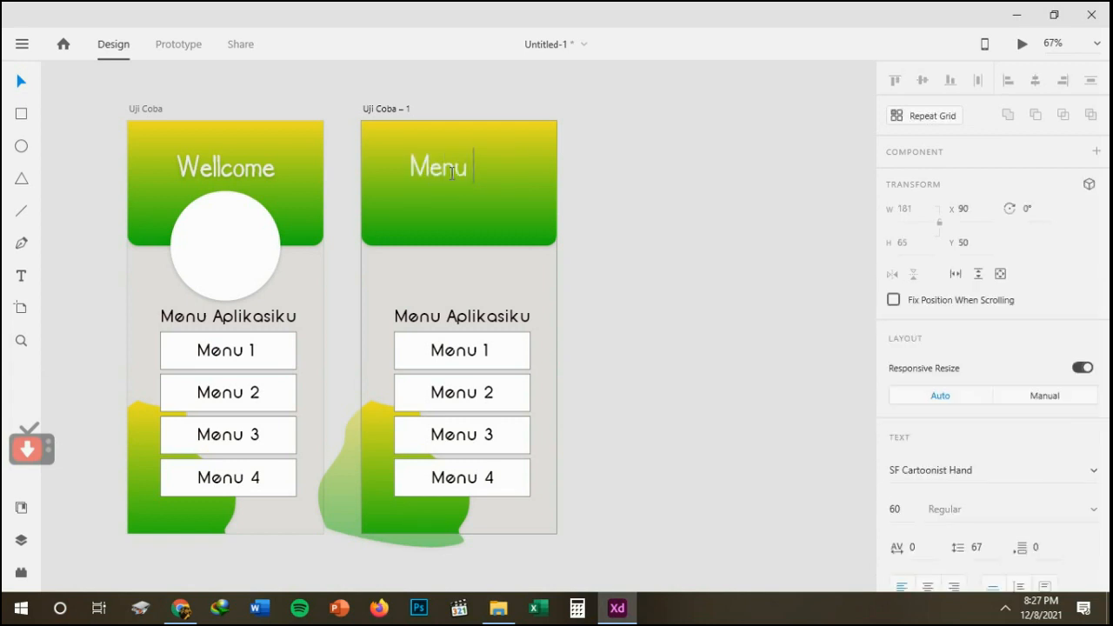
{"action": "type", "text": "1"}
Rename the duplicated artboard as "Menu 1" and shift its heading to the middle of the header.
{"action": "left_click", "coordinate": [393, 109]}
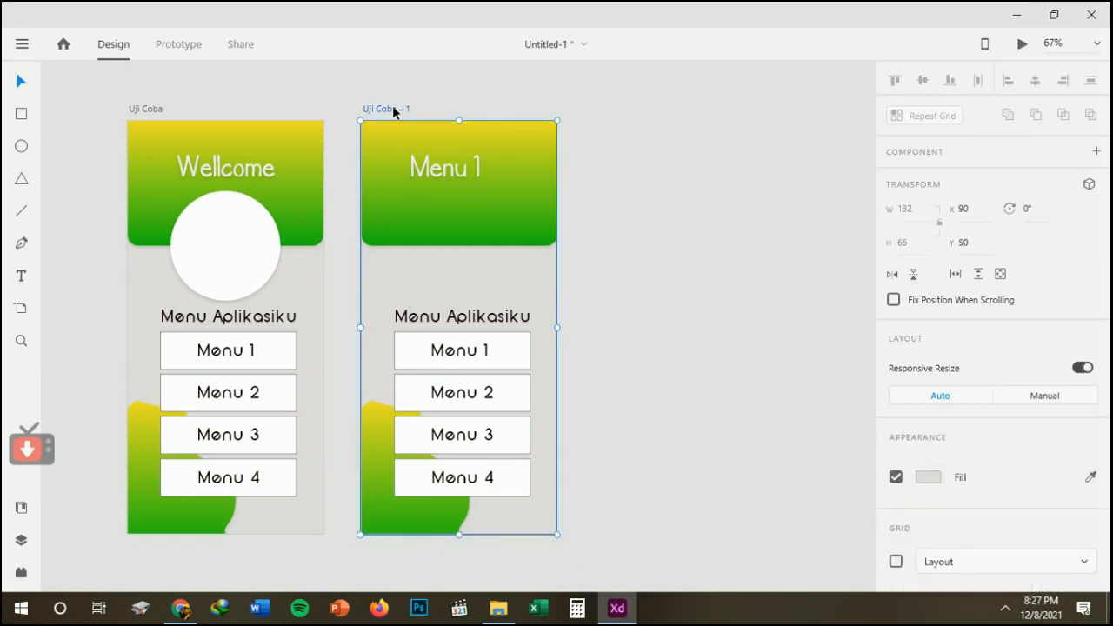
{"action": "double_click", "coordinate": [393, 109]}
{"action": "type", "text": "Me"}
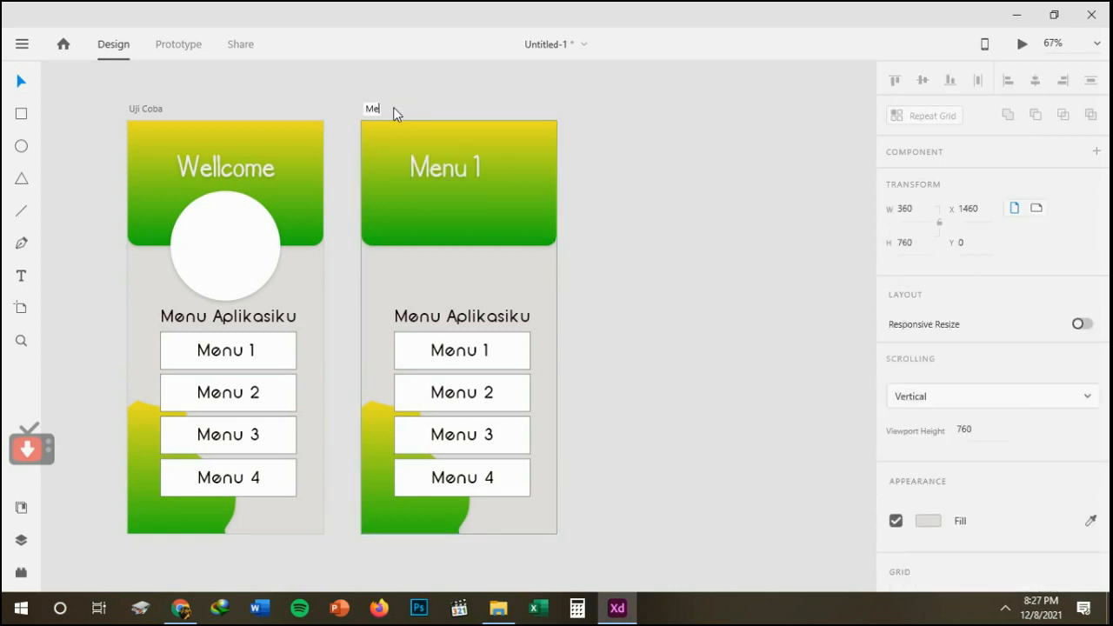
{"action": "type", "text": "nu 1"}
{"action": "key", "text": "Return"}
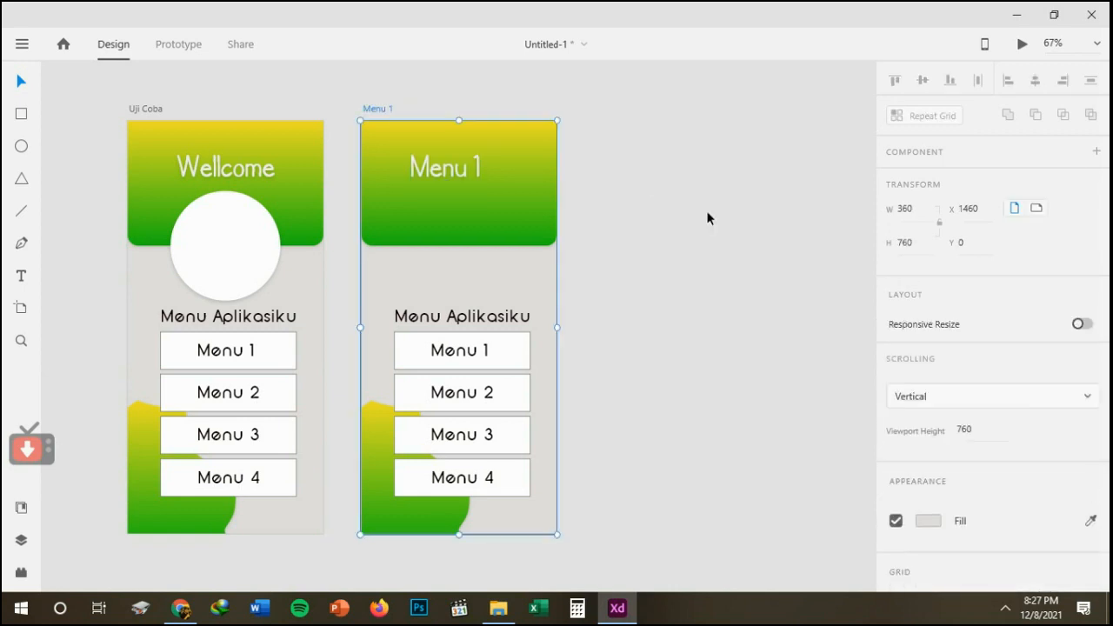
{"action": "left_click_drag", "start_coordinate": [422, 165], "coordinate": [439, 172]}
Delete the four menu buttons and the "Menu Aplikasiku" title from the Menu 1 artboard.
{"action": "left_click_drag", "start_coordinate": [340, 257], "coordinate": [550, 454]}
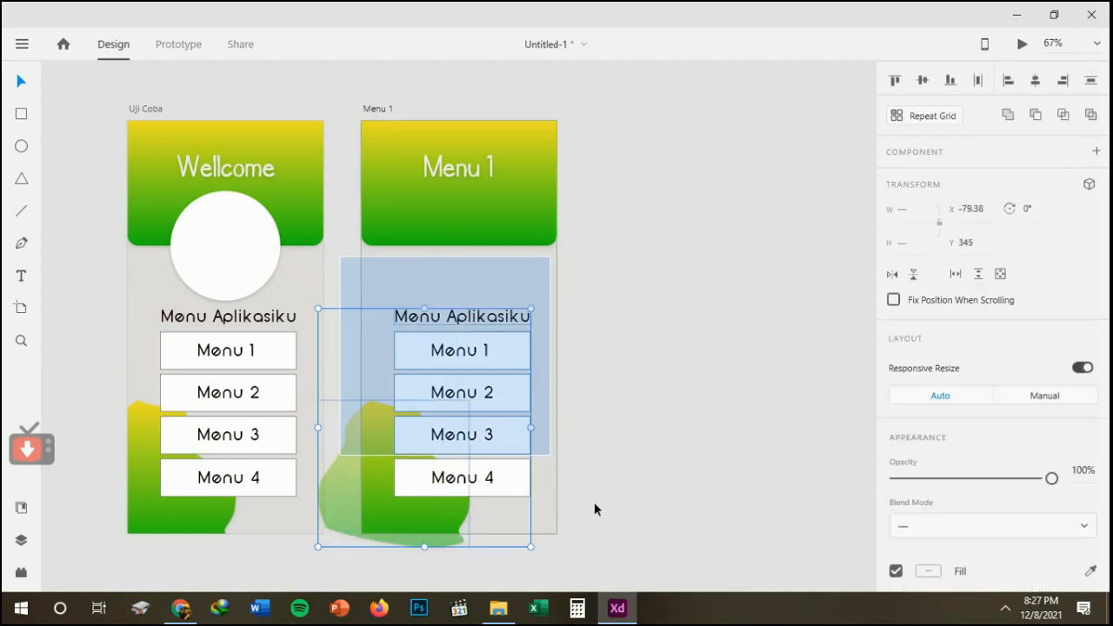
{"action": "left_click_drag", "start_coordinate": [594, 510], "coordinate": [550, 459]}
{"action": "left_click", "coordinate": [489, 486]}
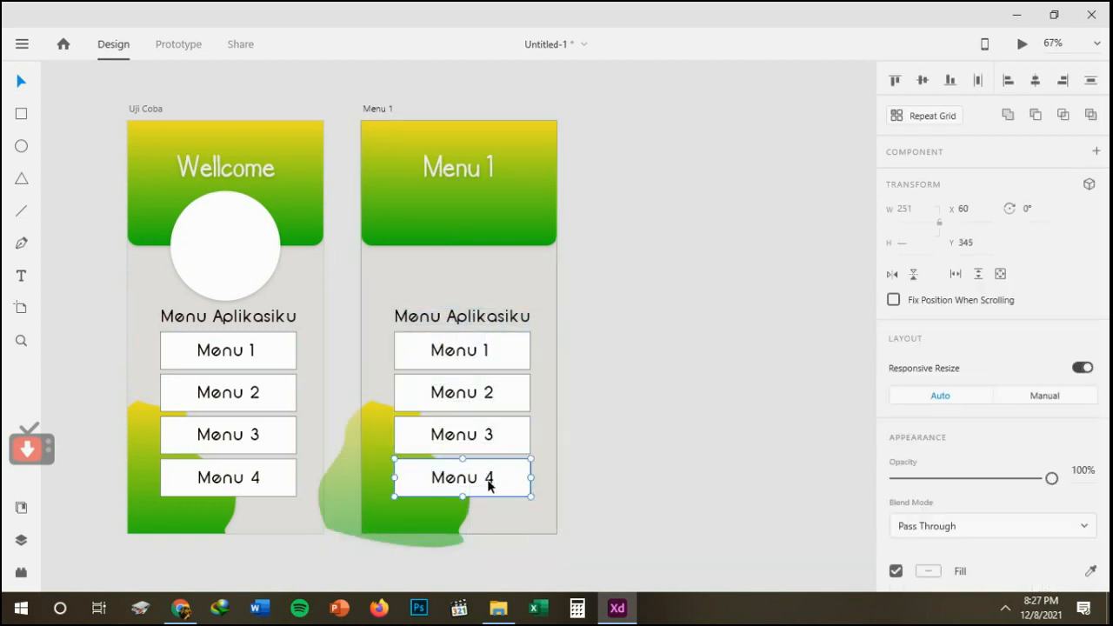
{"action": "left_click", "coordinate": [479, 449]}
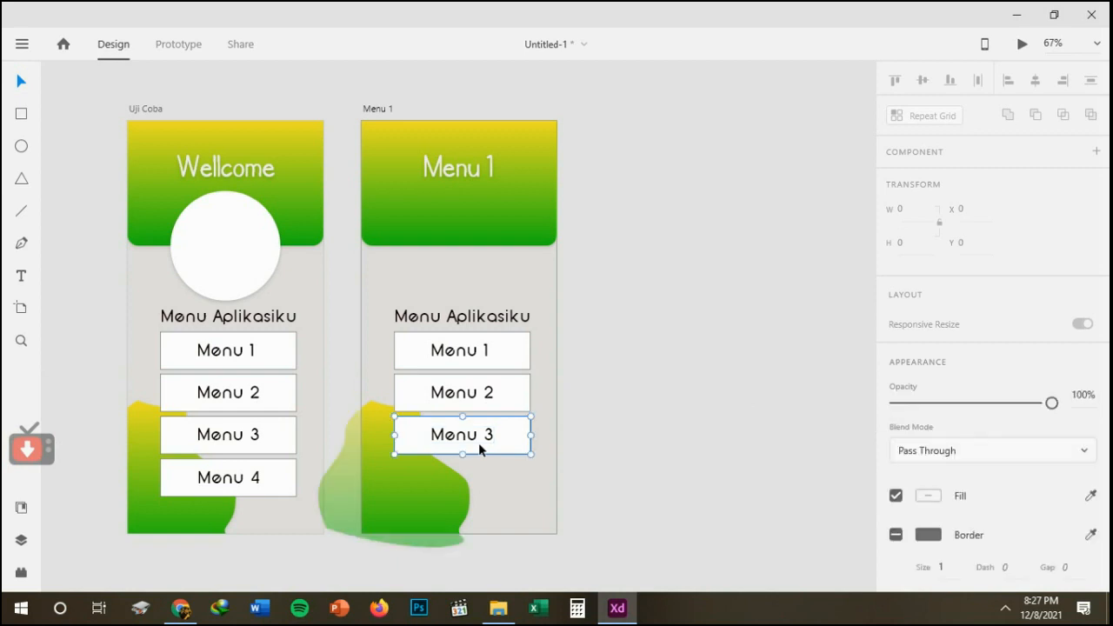
{"action": "key", "text": "Delete"}
{"action": "left_click", "coordinate": [462, 392]}
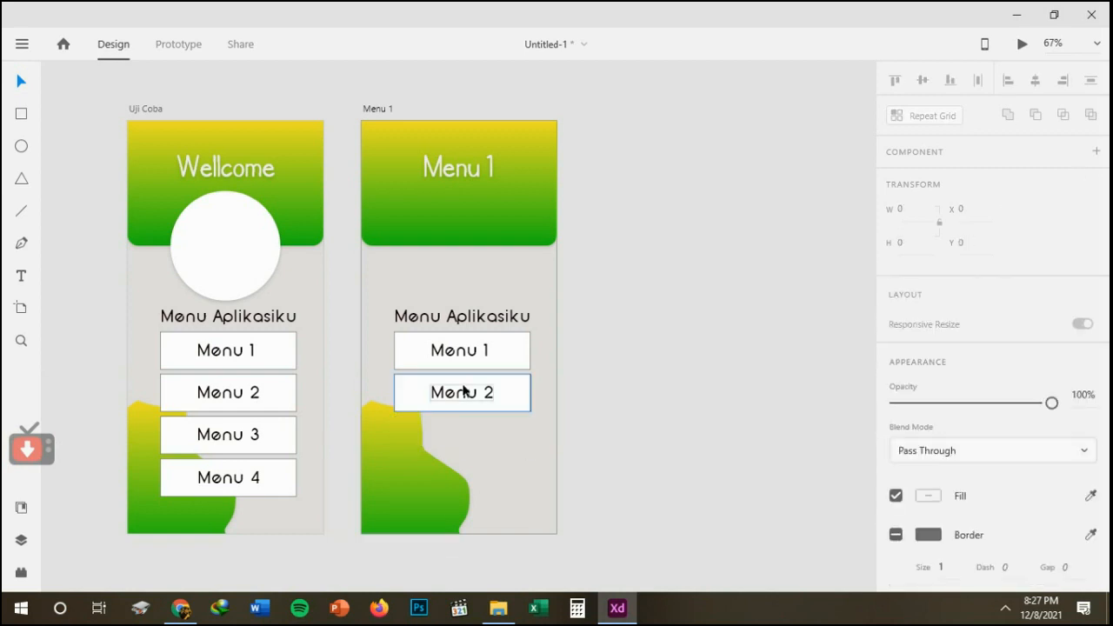
{"action": "key", "text": "Delete"}
{"action": "left_click", "coordinate": [432, 351]}
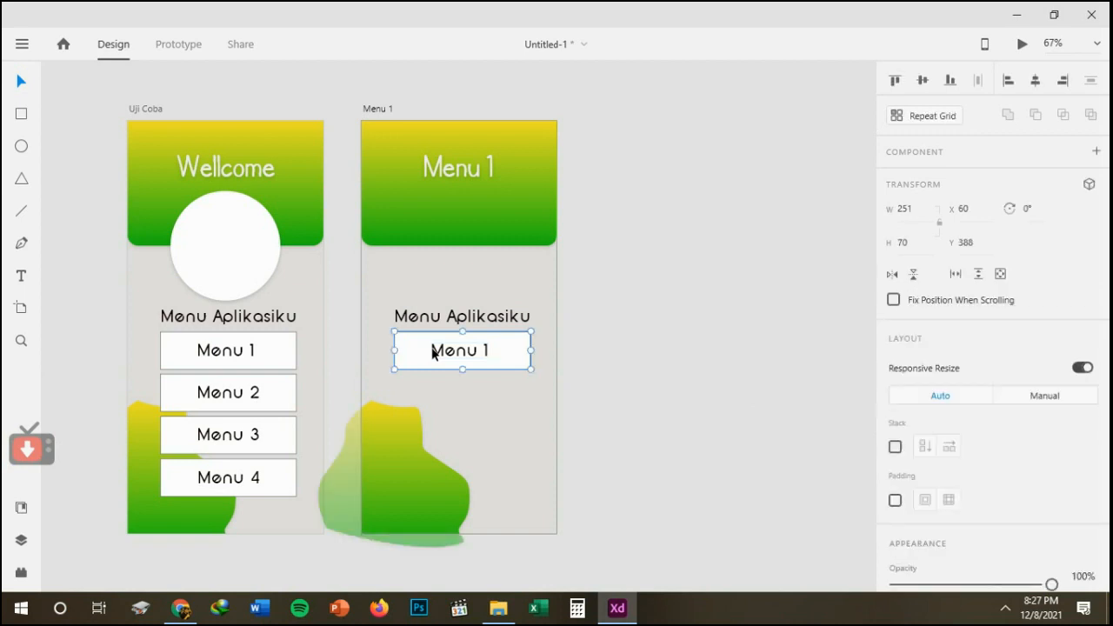
{"action": "key", "text": "Delete"}
{"action": "left_click", "coordinate": [425, 318]}
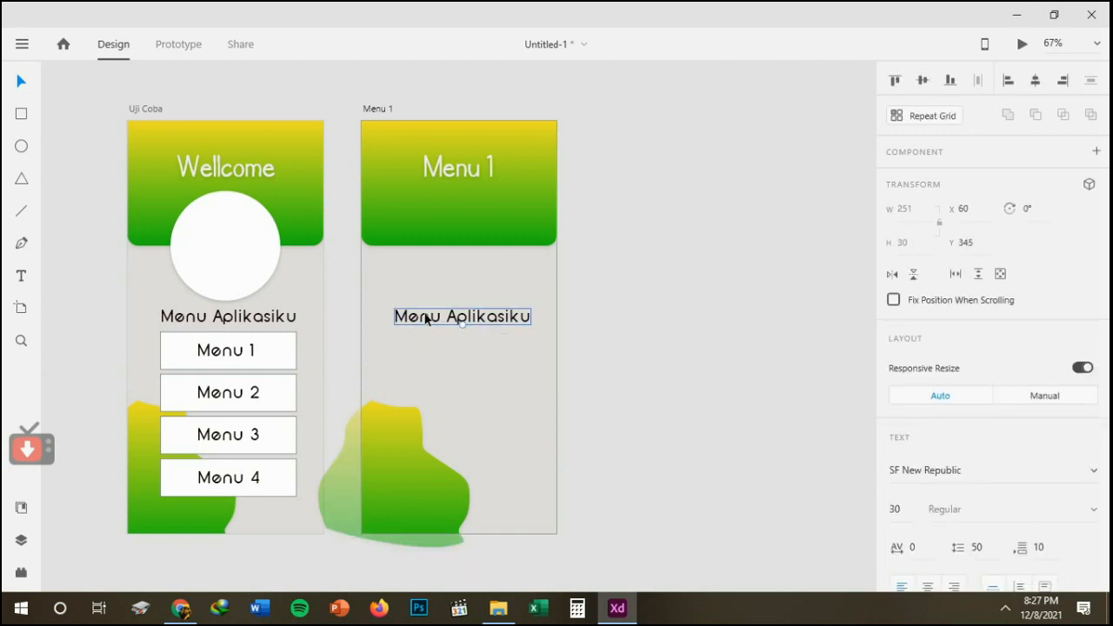
{"action": "key", "text": "Delete"}
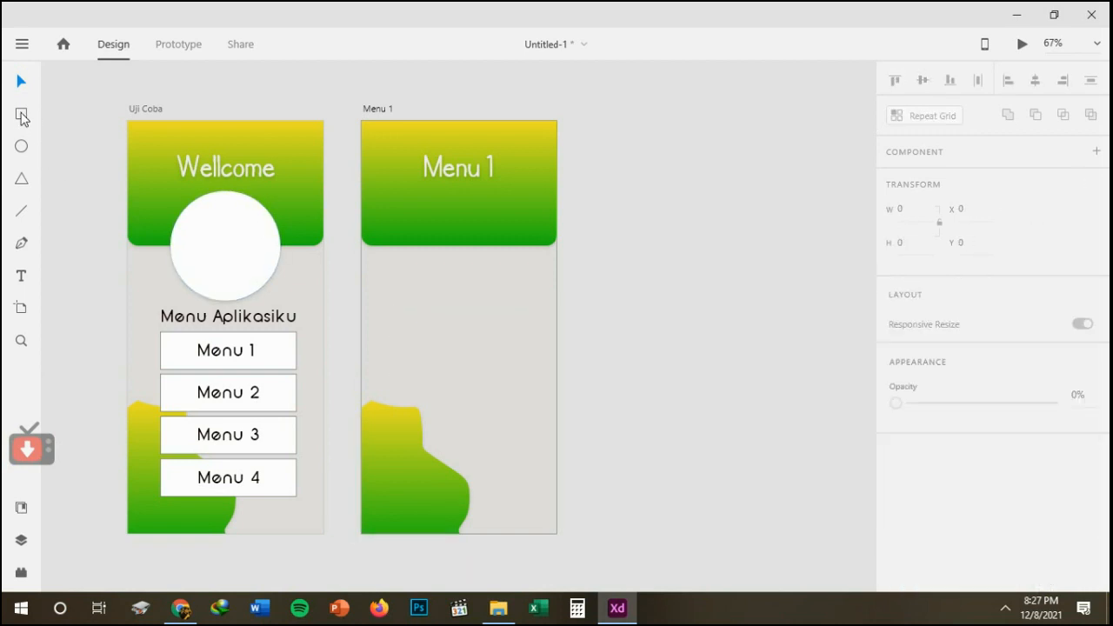
Create a Repeat Grid of squares about 123 by 123, two columns by four rows, below the Menu 1 heading at about X 46, Y 143.
{"action": "left_click", "coordinate": [21, 117]}
{"action": "left_click_drag", "start_coordinate": [382, 193], "coordinate": [448, 268]}
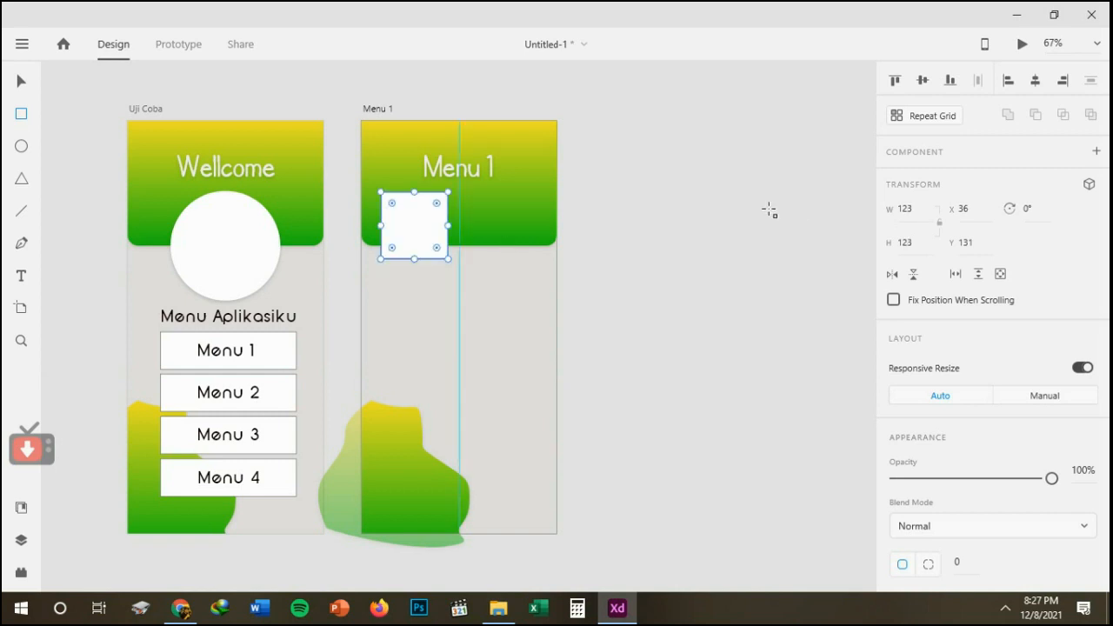
{"action": "left_click", "coordinate": [922, 124]}
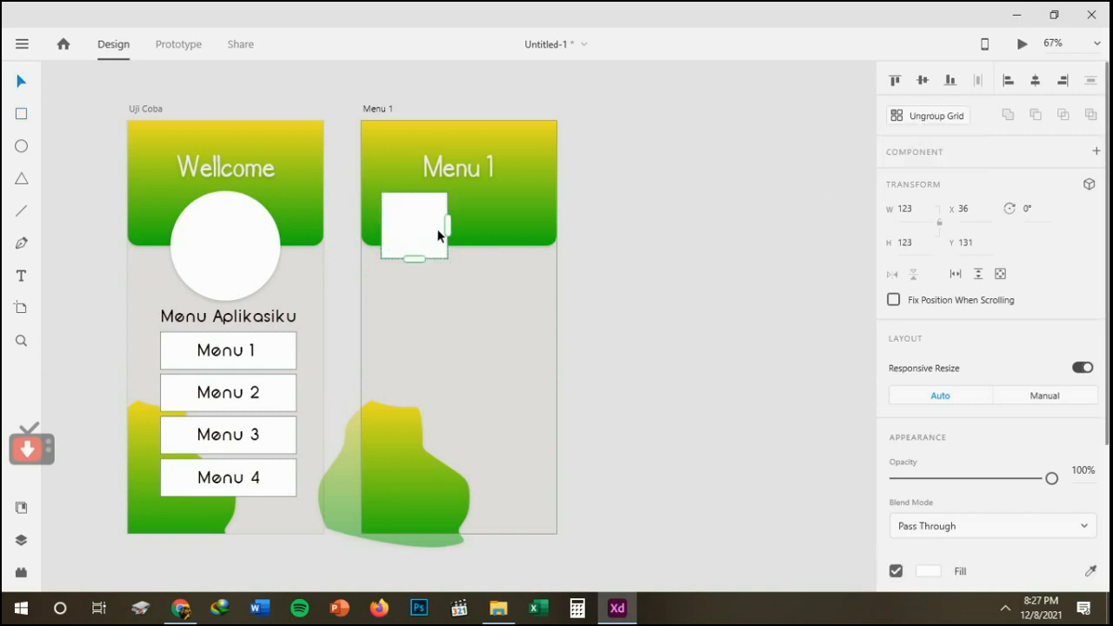
{"action": "left_click_drag", "start_coordinate": [449, 226], "coordinate": [532, 219]}
{"action": "left_click_drag", "start_coordinate": [457, 258], "coordinate": [456, 499]}
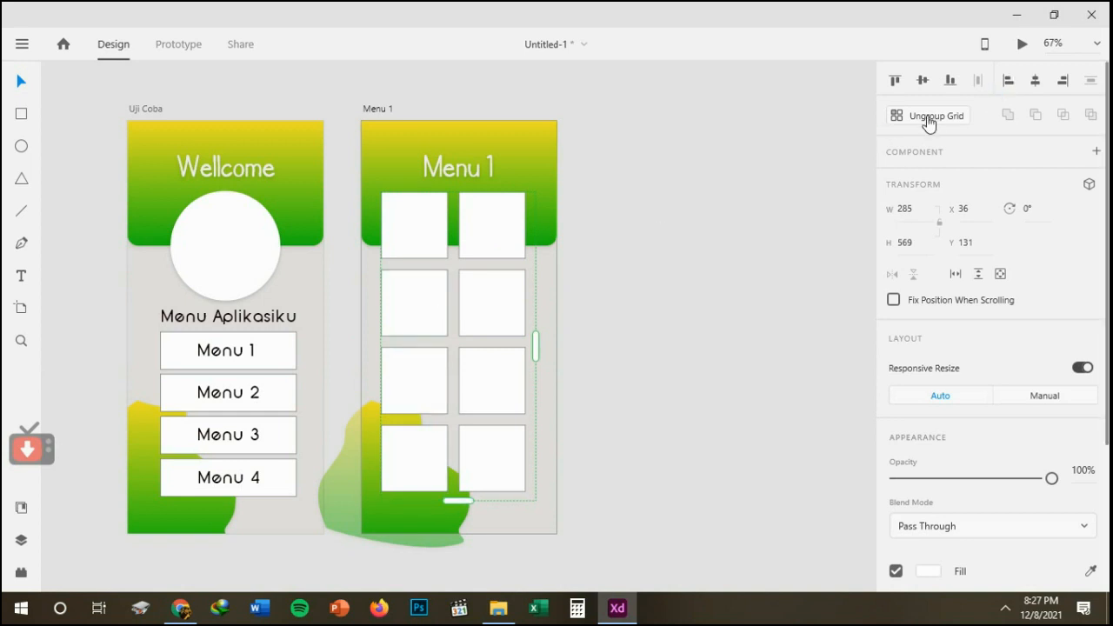
{"action": "mouse_move", "coordinate": [415, 232]}
{"action": "left_mouse_down"}
{"action": "mouse_move", "coordinate": [427, 228]}
{"action": "mouse_move", "coordinate": [419, 235]}
{"action": "left_mouse_up"}
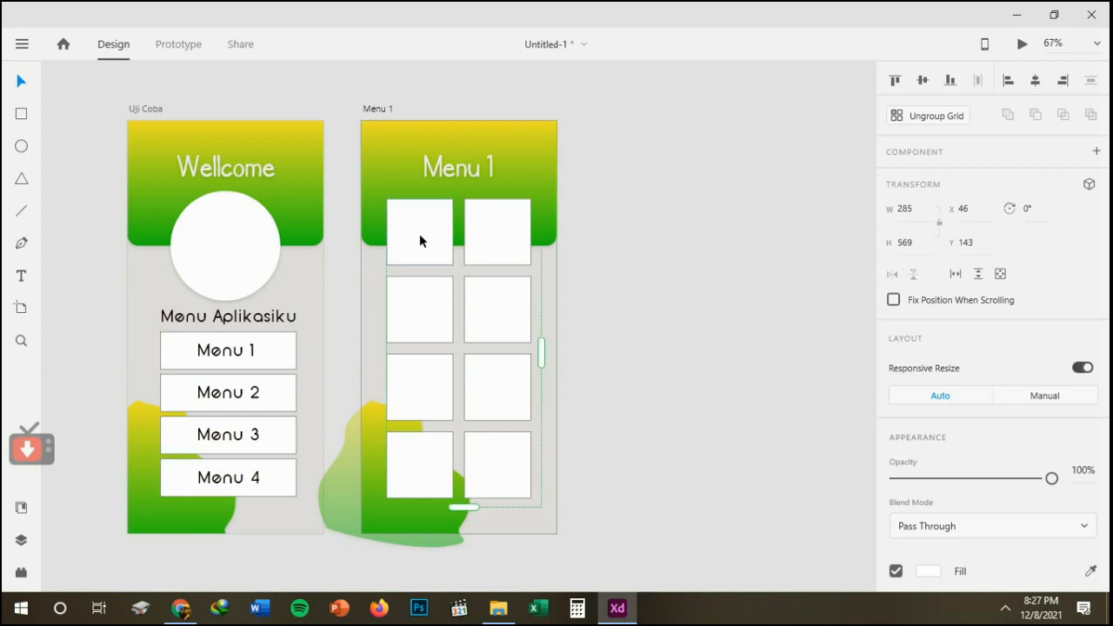
{"action": "left_click", "coordinate": [682, 303]}
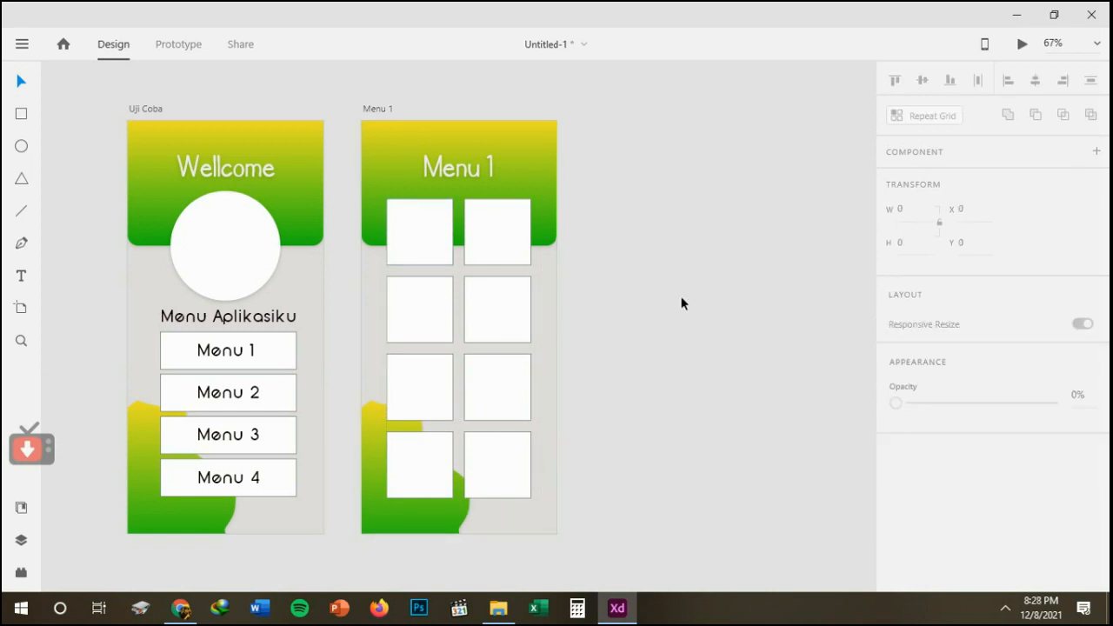
Duplicate the Menu 1 artboard beside the original and rename the copy as "Menu 2".
{"action": "left_click", "coordinate": [372, 110]}
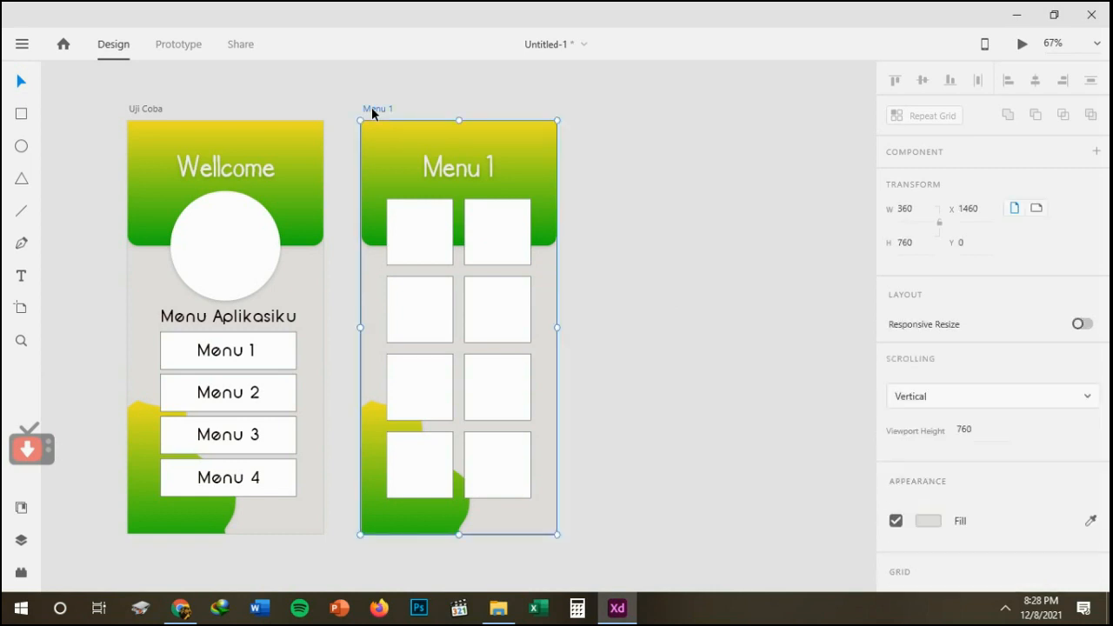
{"action": "key", "text": "ctrl+d"}
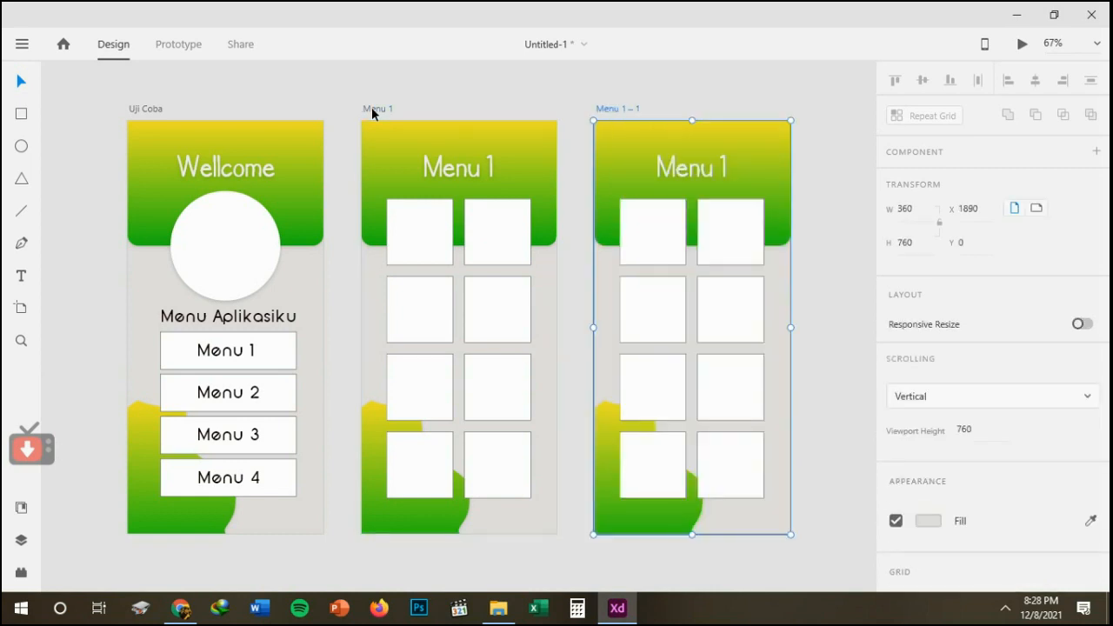
{"action": "double_click", "coordinate": [615, 109]}
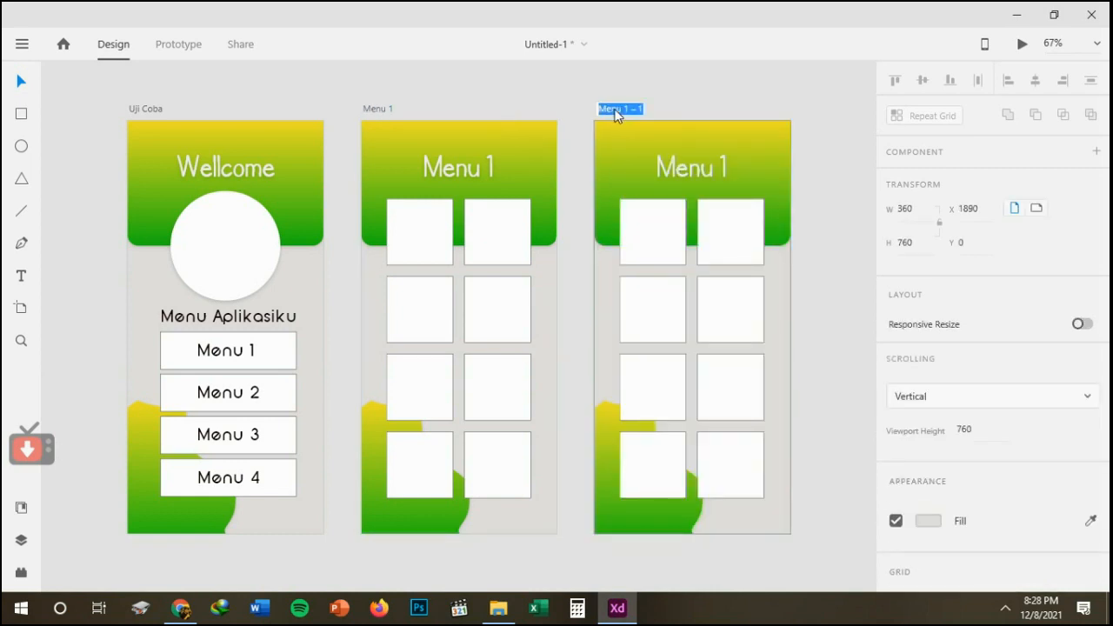
{"action": "left_click", "coordinate": [623, 111]}
{"action": "left_click_drag", "start_coordinate": [622, 111], "coordinate": [651, 110]}
{"action": "type", "text": "2"}
Change the heading on the Menu 2 artboard to "Menu 2" and clear the selection.
{"action": "left_click", "coordinate": [703, 171]}
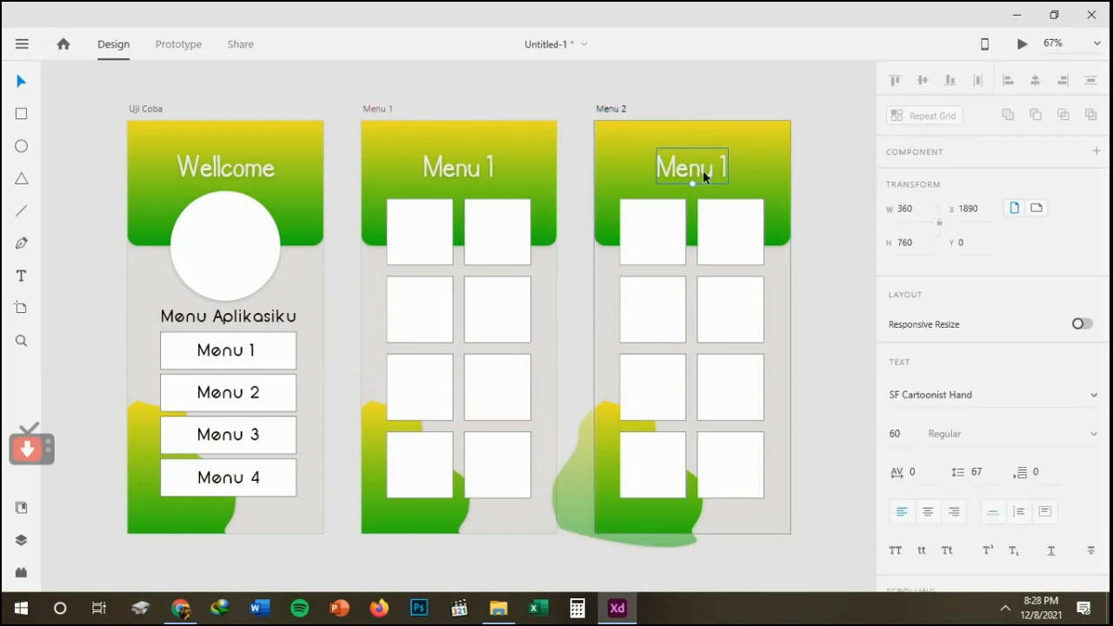
{"action": "double_click", "coordinate": [710, 174]}
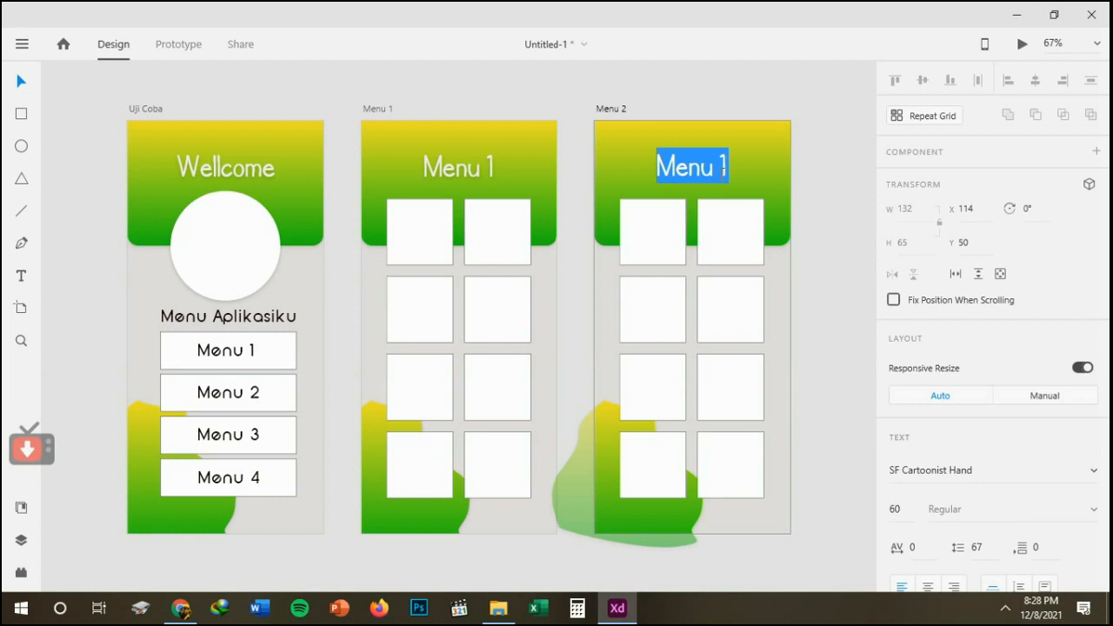
{"action": "double_click", "coordinate": [727, 171]}
{"action": "type", "text": "2"}
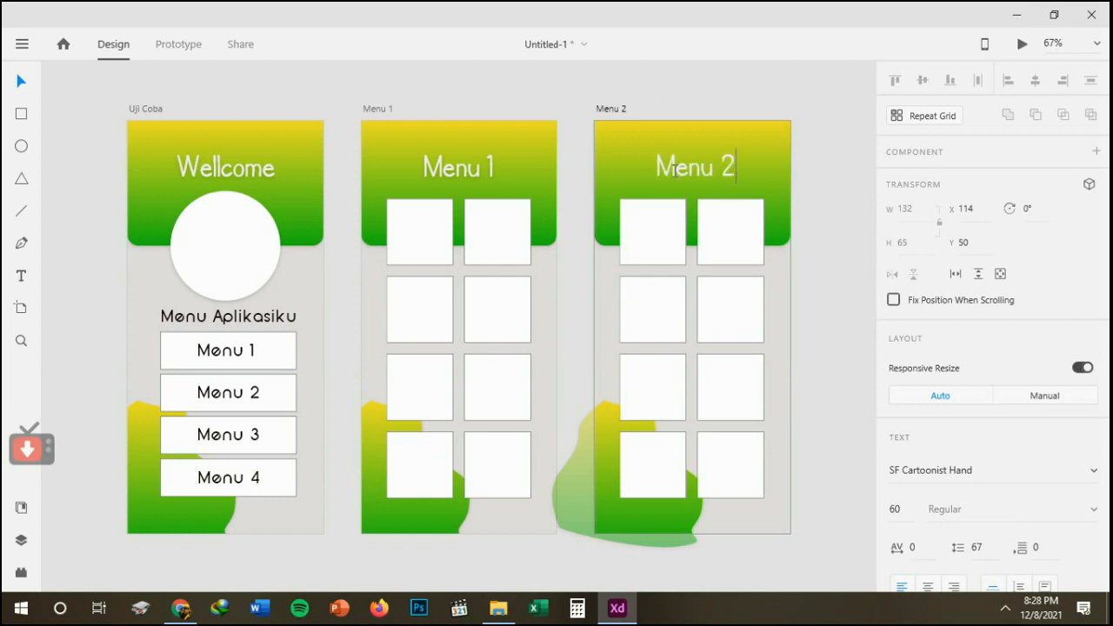
{"action": "left_click", "coordinate": [19, 83]}
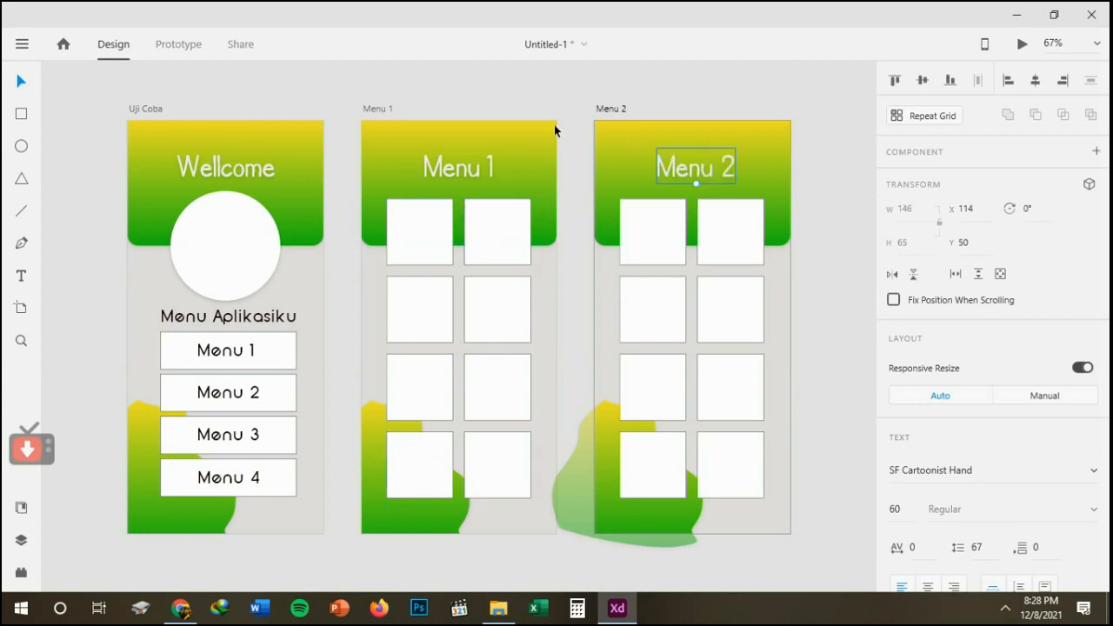
{"action": "left_click", "coordinate": [477, 69]}
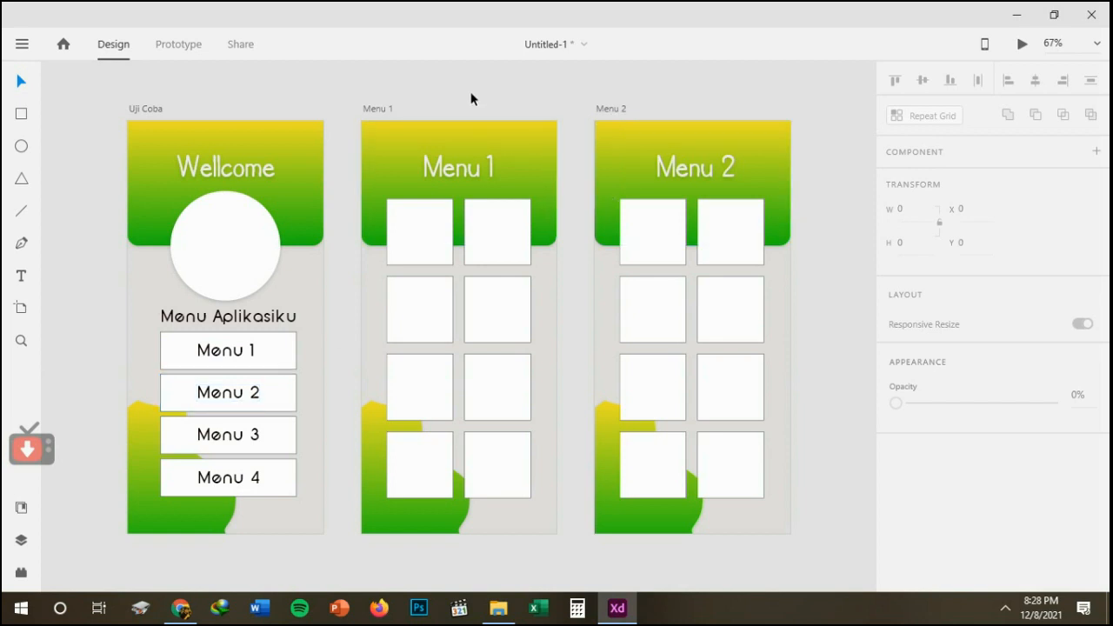
Replace the grid of squares on Menu 2 with one rectangle about 264 by 307, placed at about X 60, Y 139.
{"action": "left_click", "coordinate": [665, 232]}
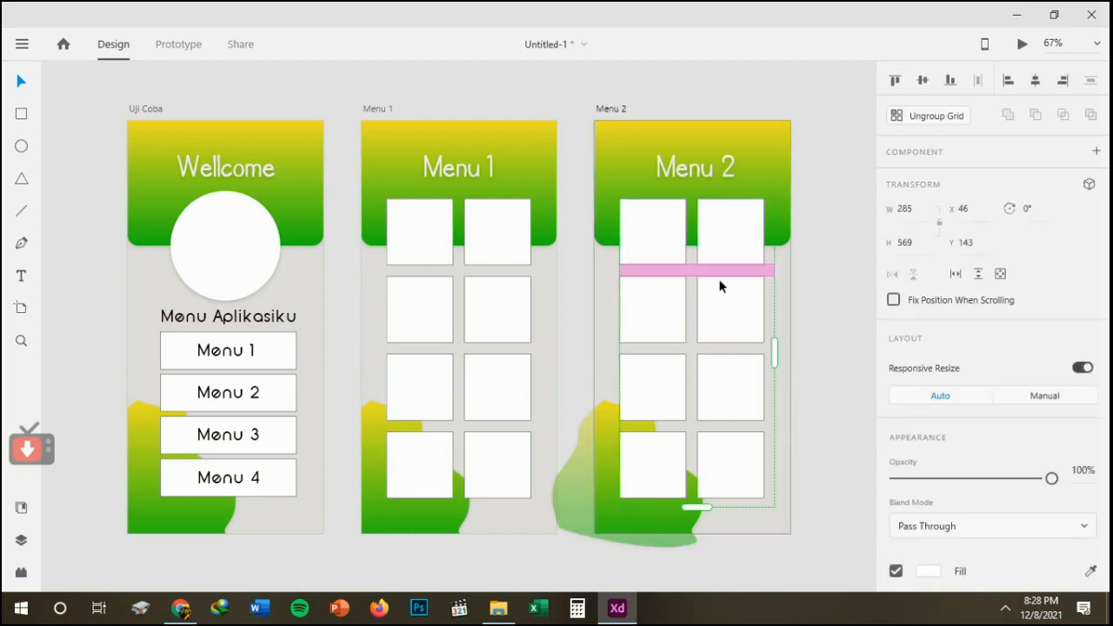
{"action": "key", "text": "Delete"}
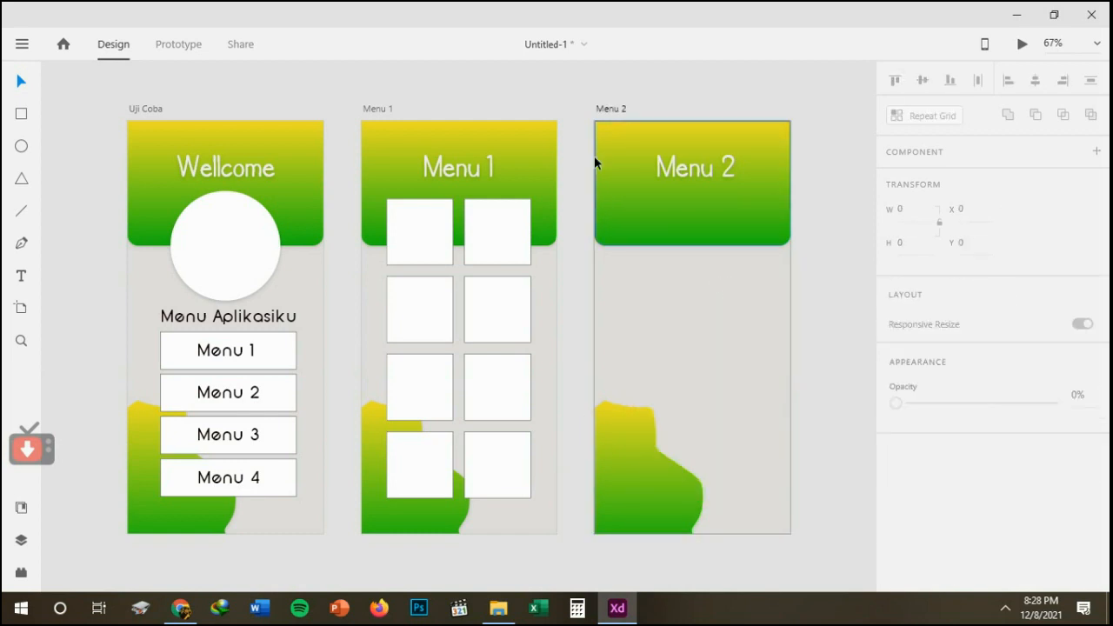
{"action": "left_click", "coordinate": [21, 114]}
{"action": "mouse_move", "coordinate": [624, 194]}
{"action": "left_mouse_down"}
{"action": "mouse_move", "coordinate": [681, 320]}
{"action": "mouse_move", "coordinate": [767, 359]}
{"action": "left_mouse_up"}
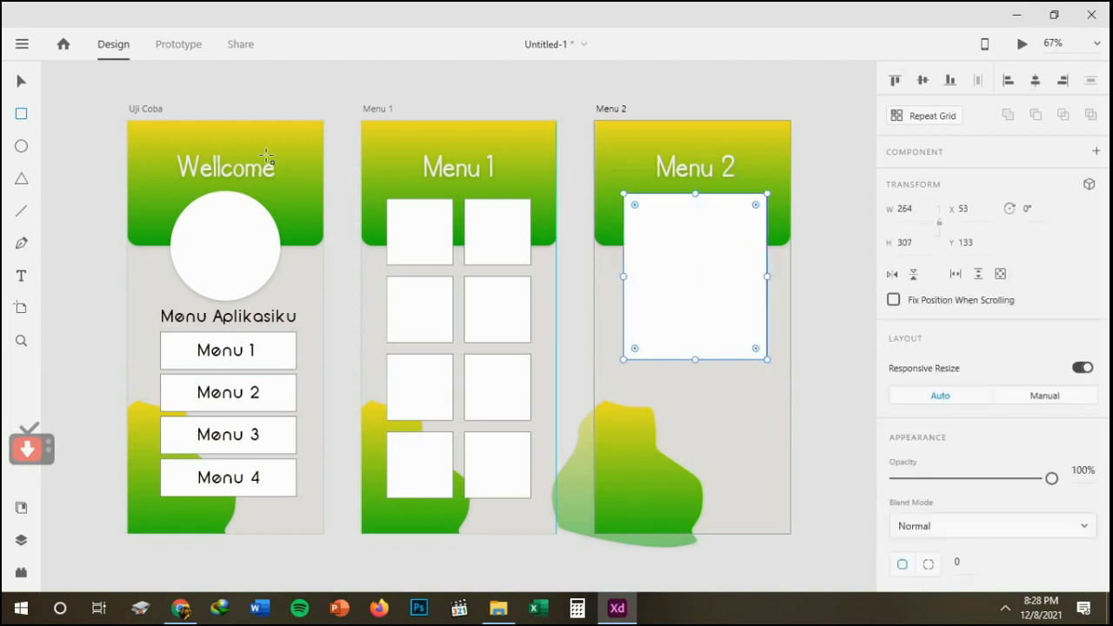
{"action": "left_click", "coordinate": [21, 81]}
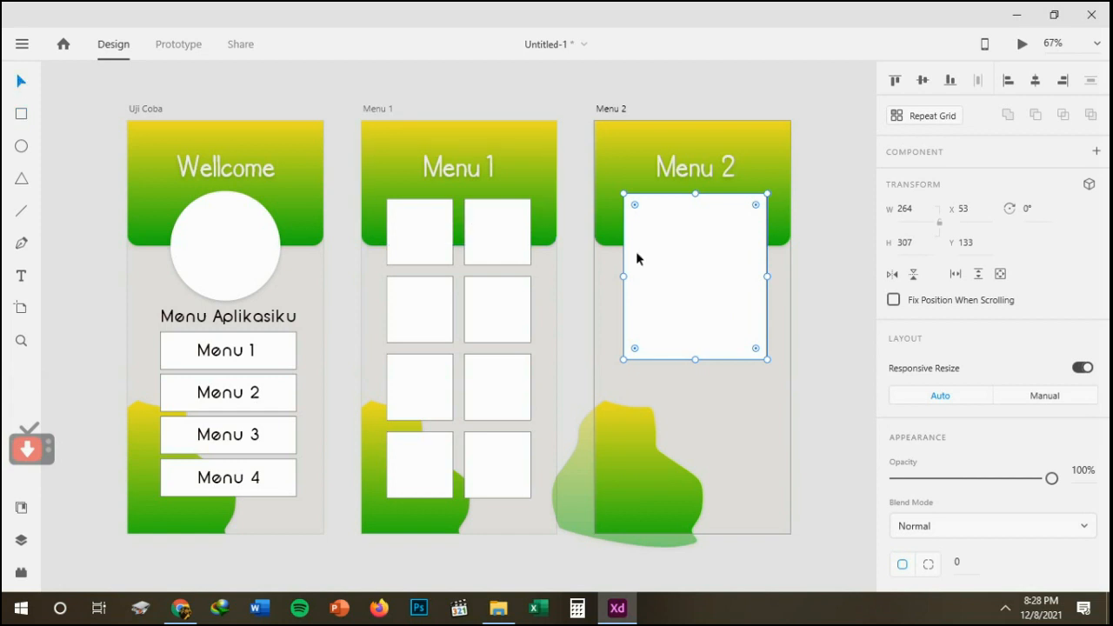
{"action": "mouse_move", "coordinate": [675, 260]}
{"action": "left_mouse_down"}
{"action": "mouse_move", "coordinate": [677, 272]}
{"action": "mouse_move", "coordinate": [675, 257]}
{"action": "left_mouse_up"}
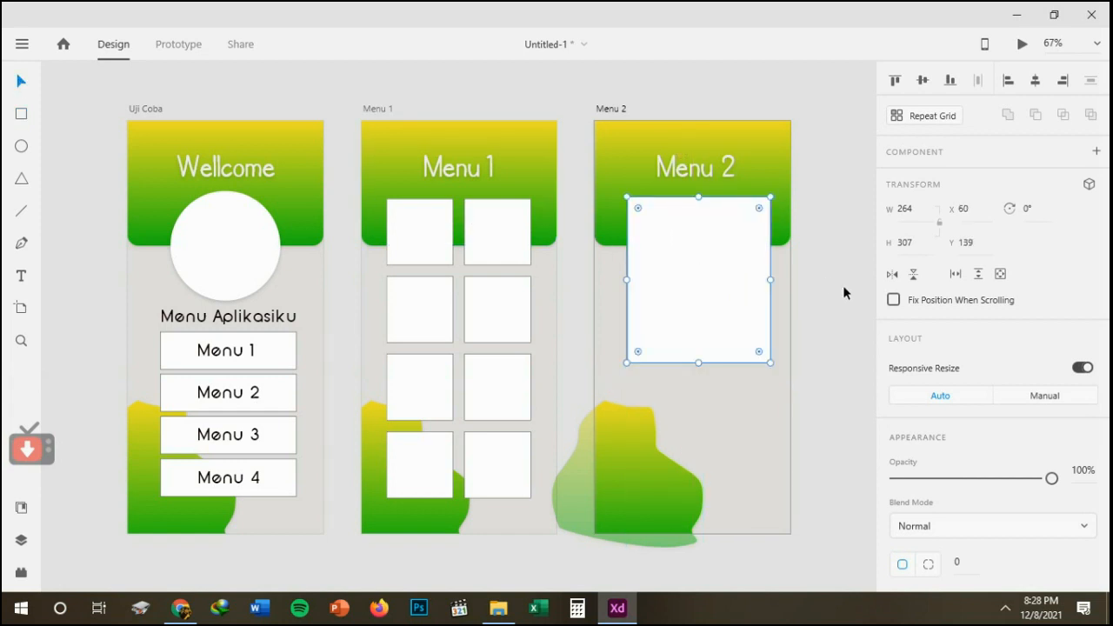
{"action": "left_click", "coordinate": [843, 284]}
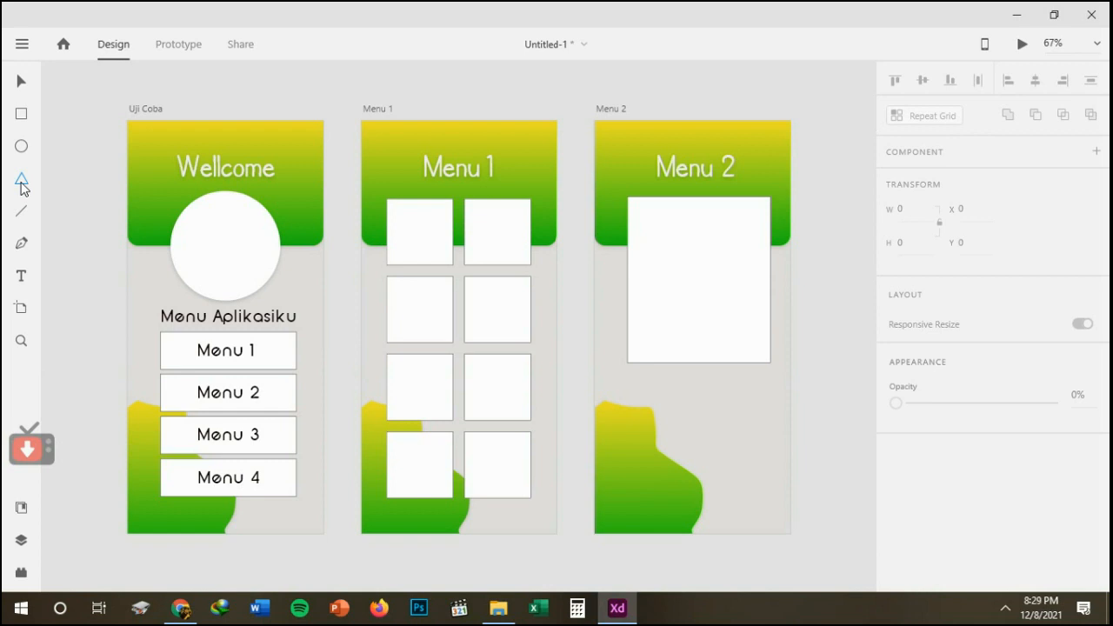
Add a triangle about 52 by 35, rotated 270°, to the left of the heading on the Menu 1 artboard.
{"action": "left_click", "coordinate": [22, 180]}
{"action": "left_click_drag", "start_coordinate": [512, 163], "coordinate": [538, 178]}
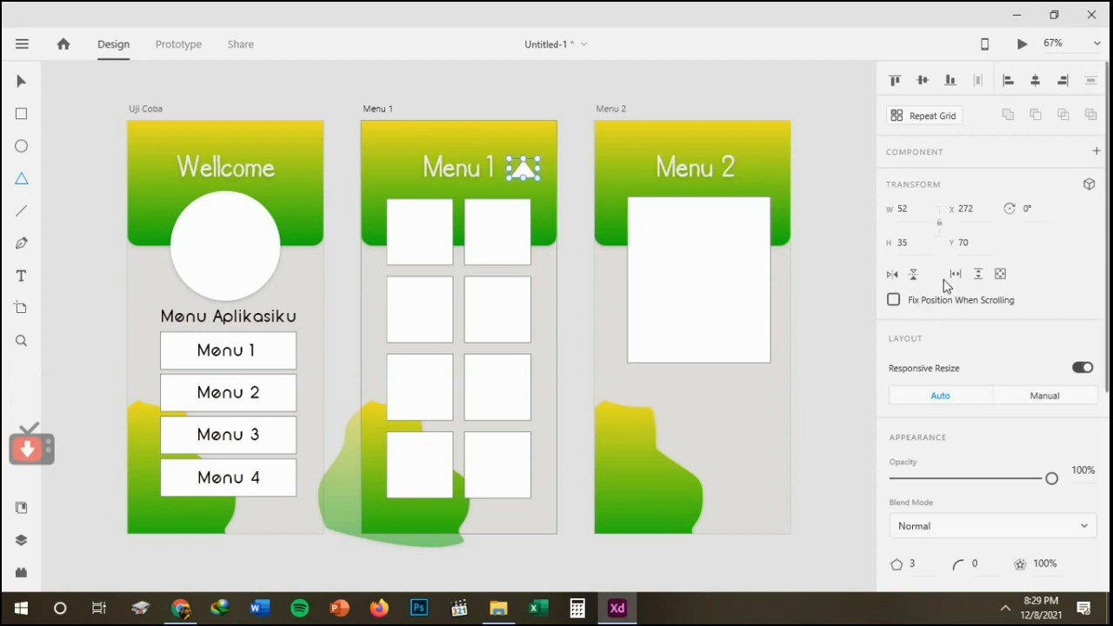
{"action": "left_click", "coordinate": [1026, 209]}
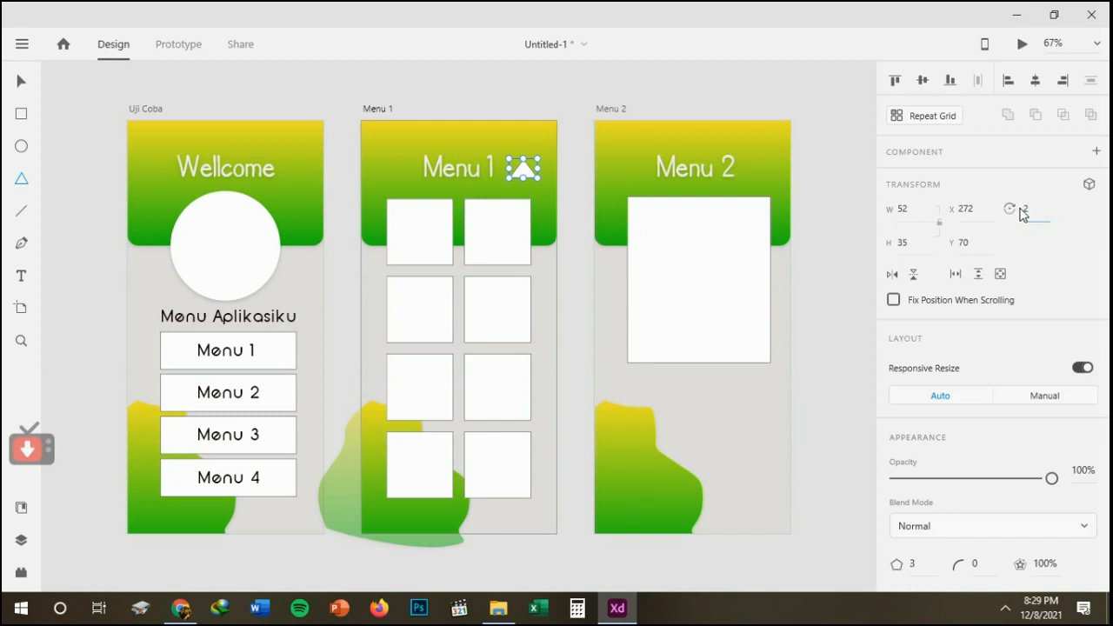
{"action": "type", "text": "270"}
{"action": "key", "text": "Return"}
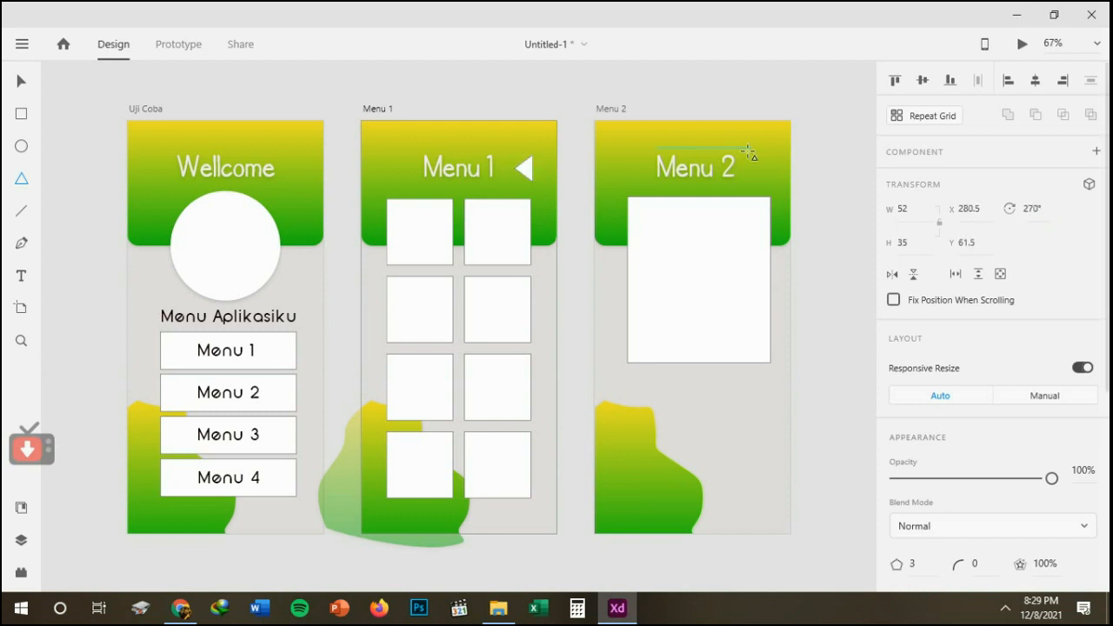
{"action": "left_click", "coordinate": [22, 81]}
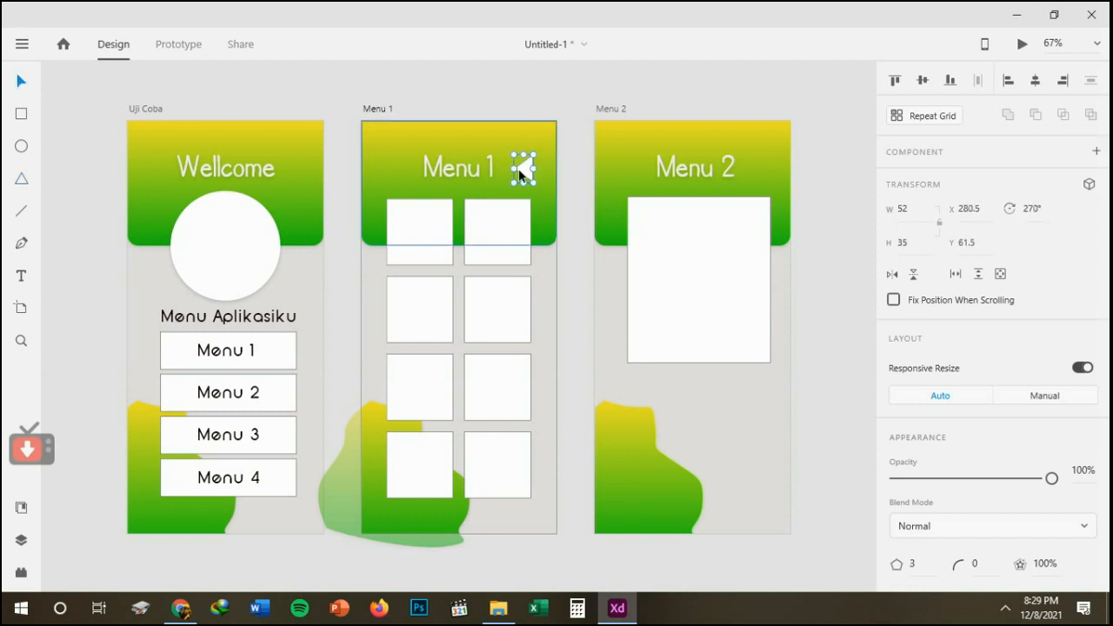
{"action": "left_click_drag", "start_coordinate": [526, 166], "coordinate": [391, 169]}
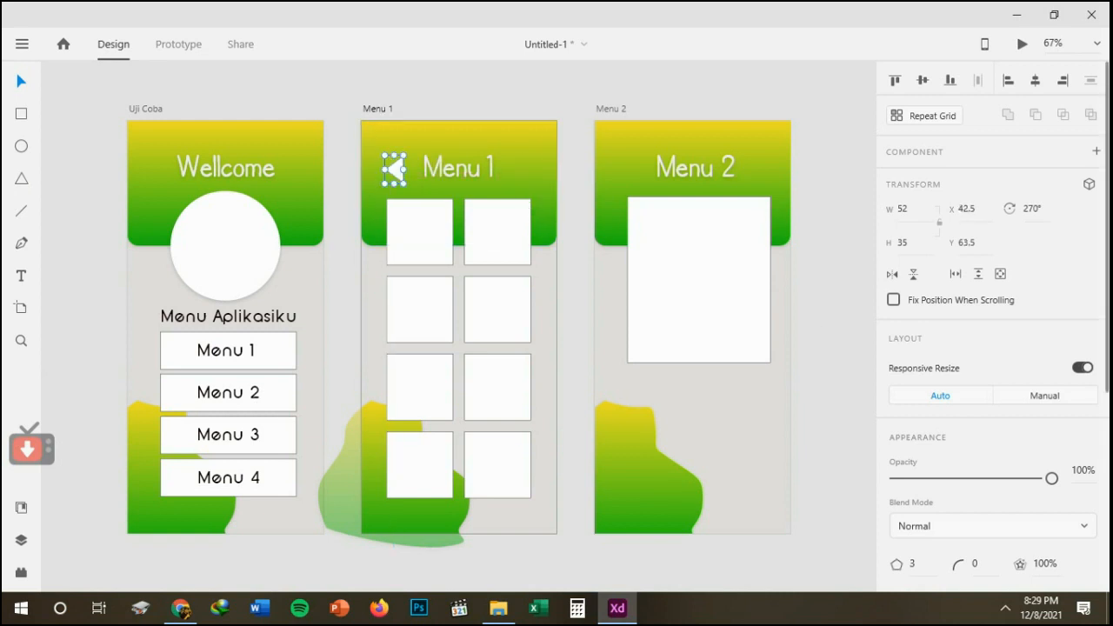
Remove the border from the Menu 1 back arrow and copy the arrow beside the heading on the Menu 2 artboard.
{"action": "scroll", "coordinate": [991, 330], "scroll_direction": "down", "scroll_amount": 4}
{"action": "left_click", "coordinate": [895, 329]}
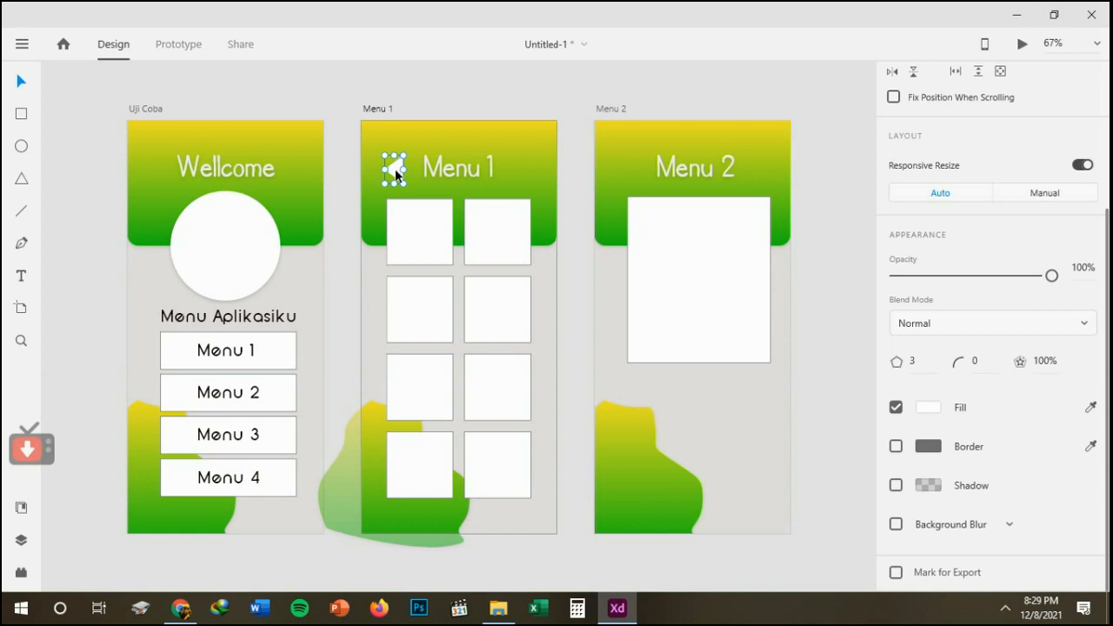
{"action": "left_click_drag", "start_coordinate": [396, 174], "coordinate": [634, 177]}
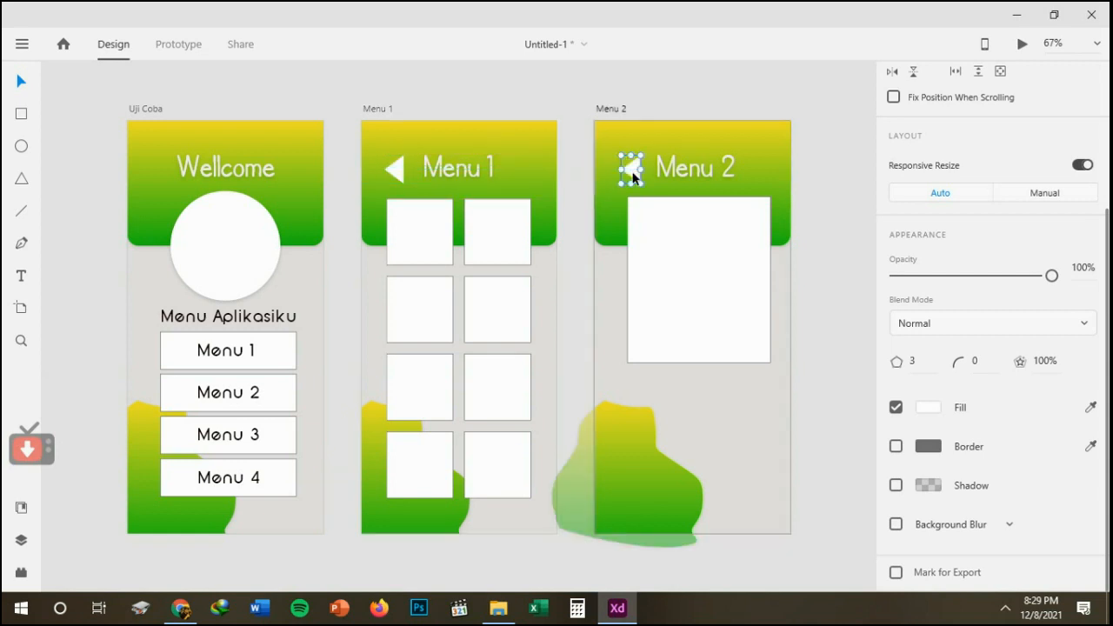
{"action": "left_click", "coordinate": [808, 235]}
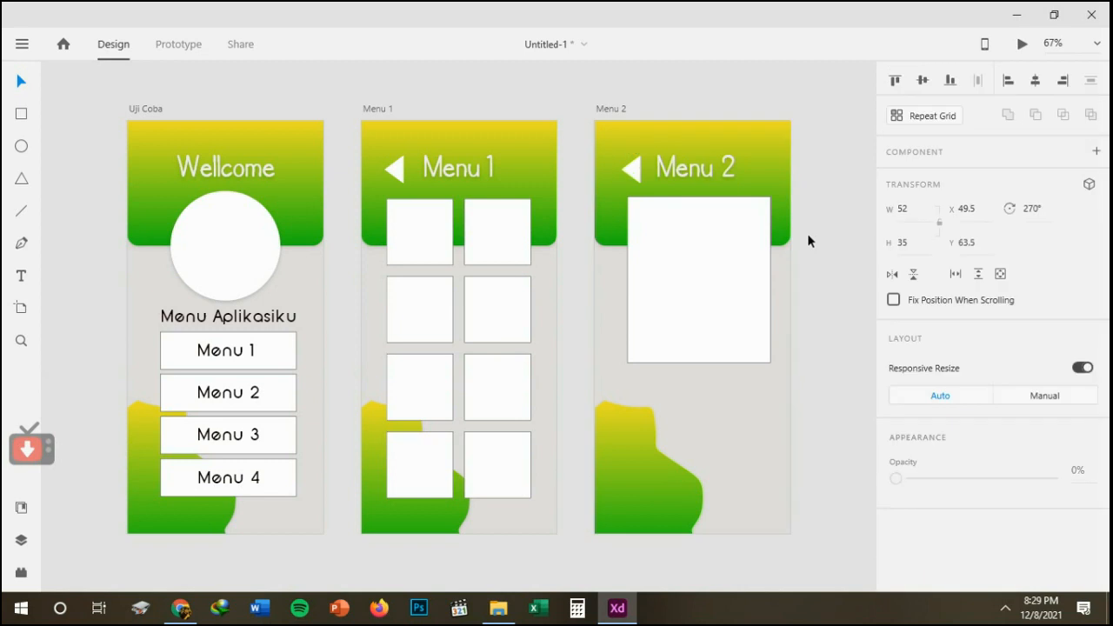
{"action": "left_click", "coordinate": [666, 175]}
Fill the large rectangle on the Menu 2 artboard with the sunset tree image from the Bahan folder.
{"action": "left_click", "coordinate": [733, 268]}
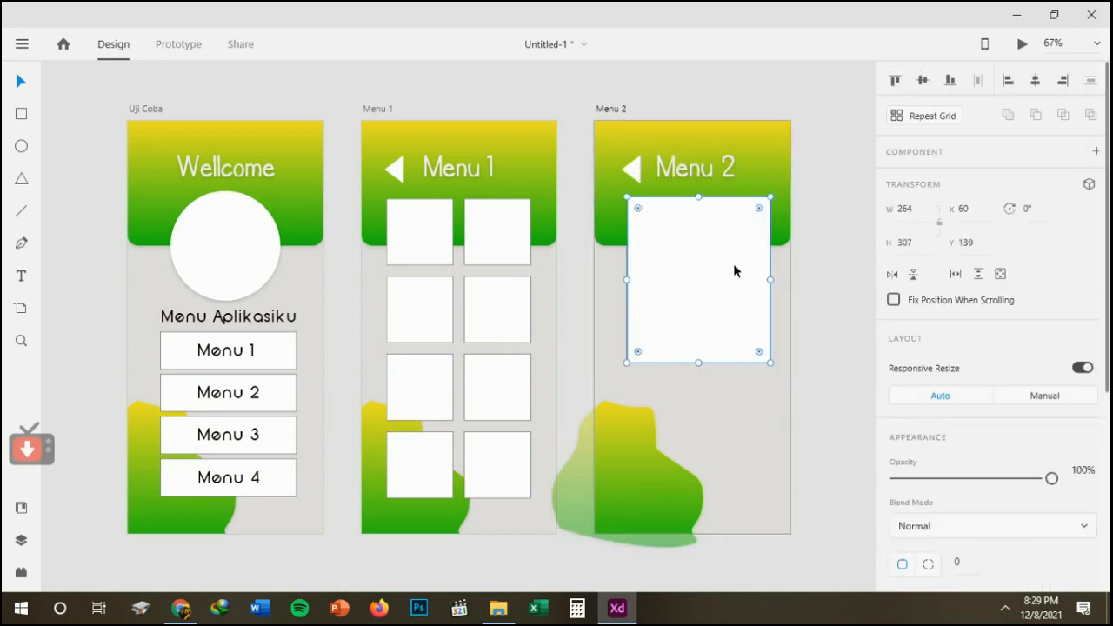
{"action": "left_click", "coordinate": [489, 611]}
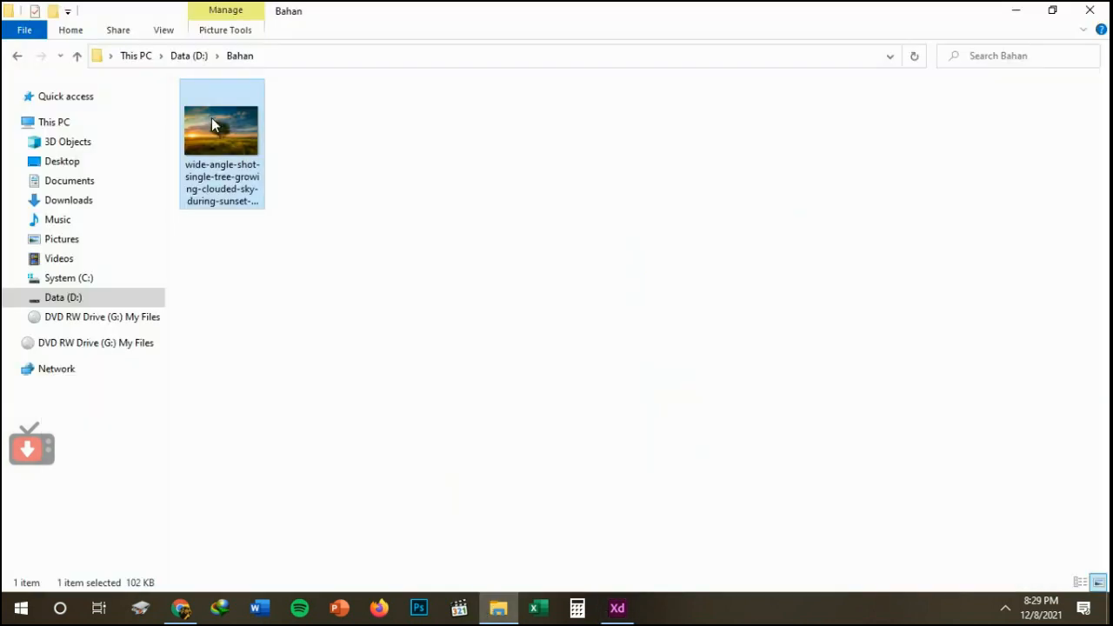
{"action": "left_click_drag", "start_coordinate": [212, 122], "coordinate": [693, 298]}
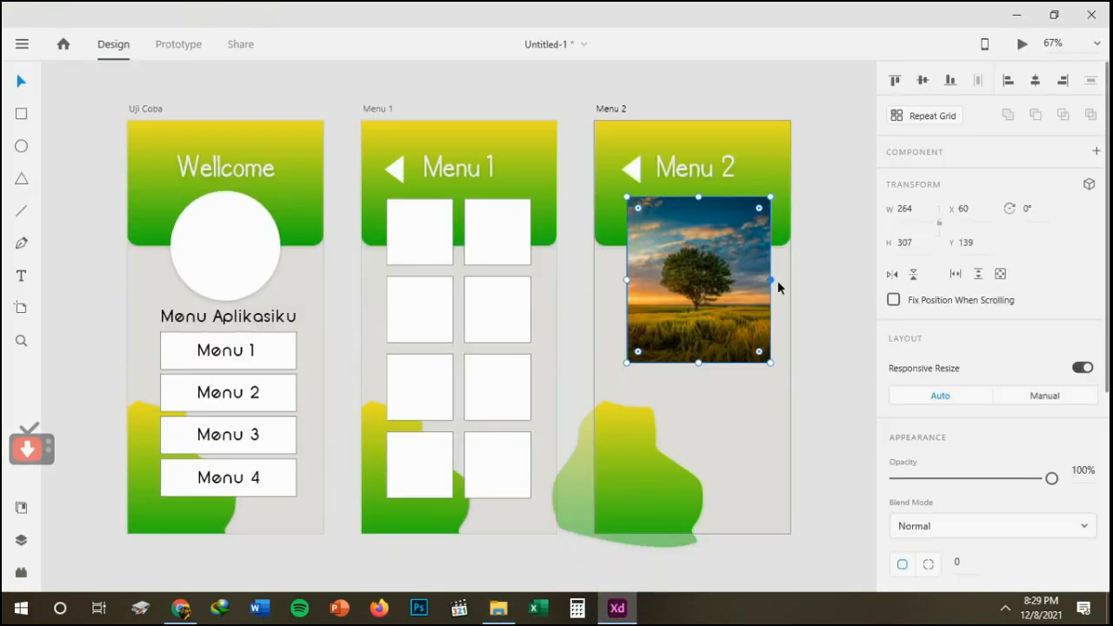
{"action": "left_click", "coordinate": [812, 297]}
{"action": "double_click", "coordinate": [720, 281]}
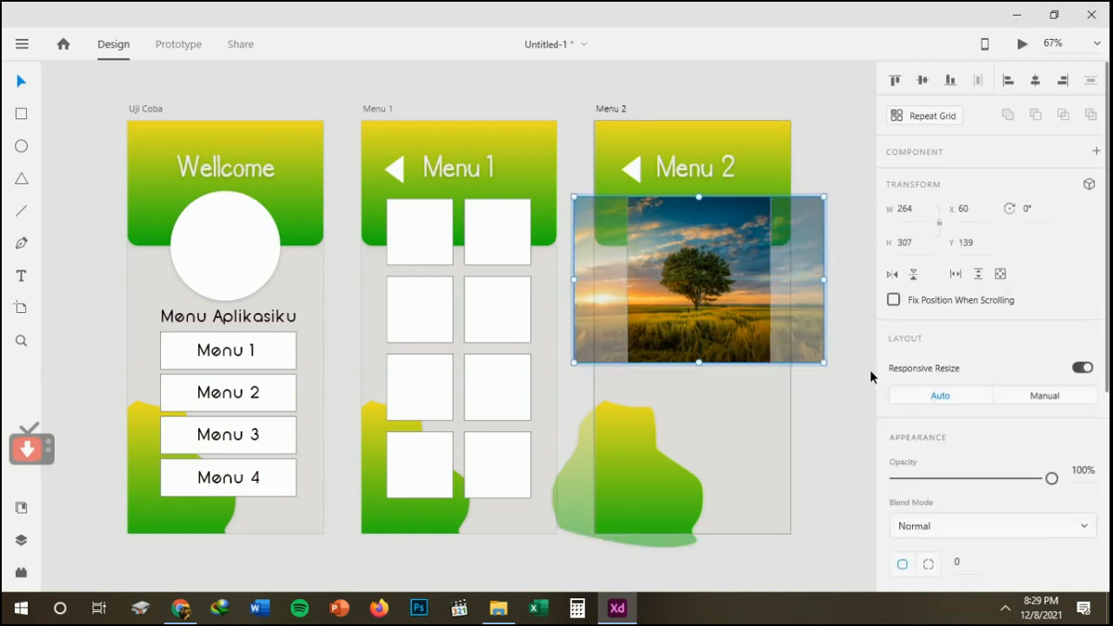
{"action": "left_click", "coordinate": [785, 366]}
Swap the border of the tree picture on Menu 2 for a shadow and move the picture down to Y 143.
{"action": "left_click", "coordinate": [718, 323]}
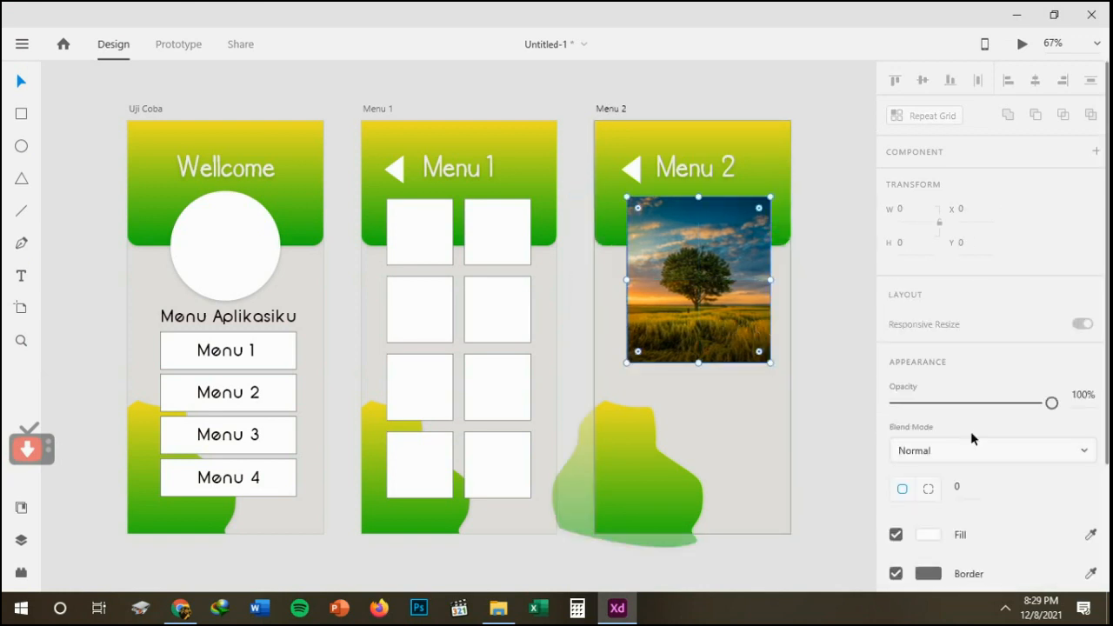
{"action": "scroll", "coordinate": [896, 340], "scroll_direction": "down", "scroll_amount": 4}
{"action": "left_click", "coordinate": [896, 330]}
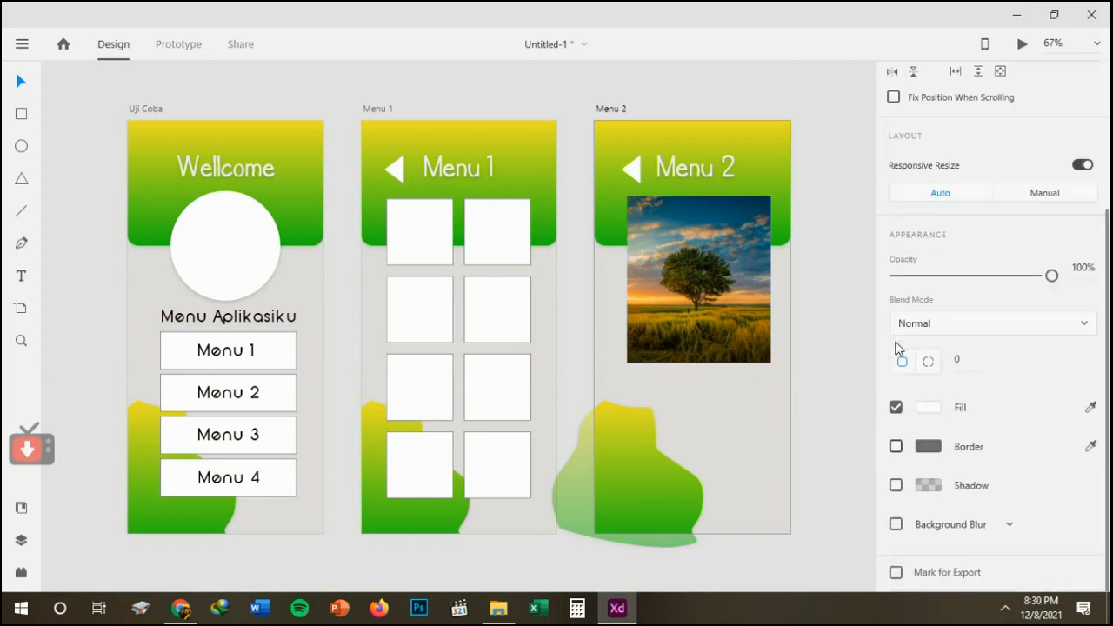
{"action": "left_click", "coordinate": [897, 486]}
{"action": "left_click", "coordinate": [822, 420]}
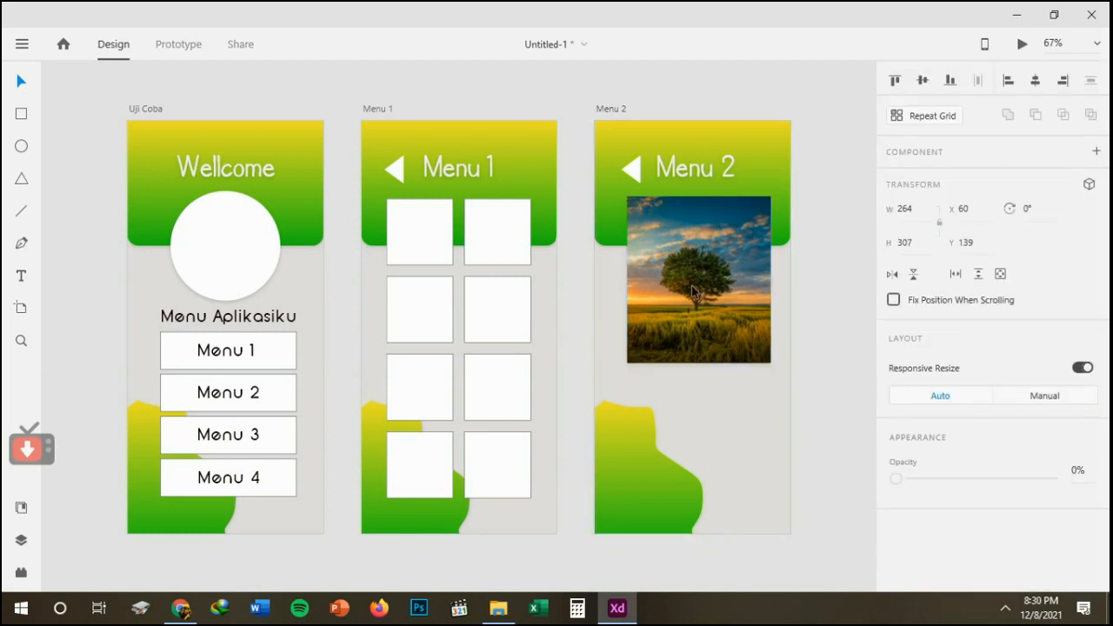
{"action": "left_click", "coordinate": [687, 294]}
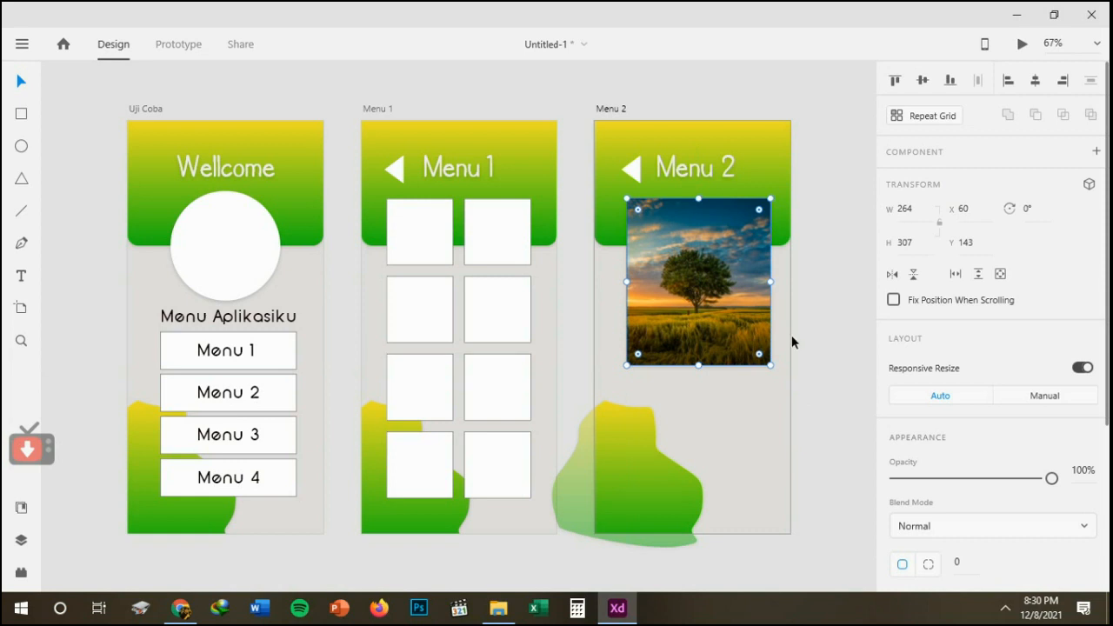
{"action": "left_click", "coordinate": [821, 349]}
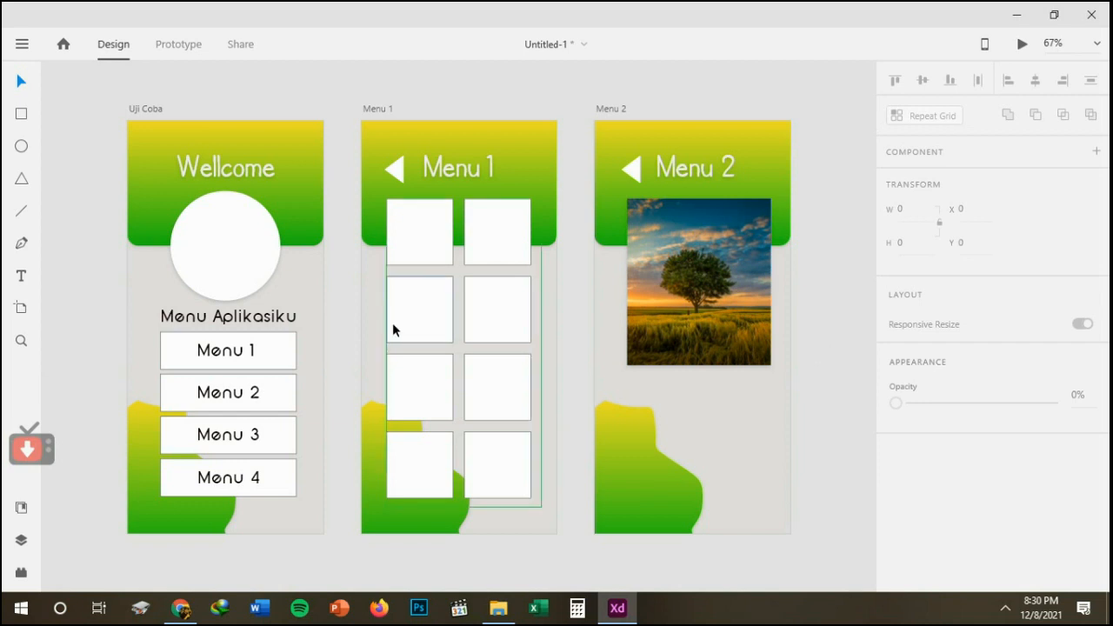
Import the sunset tree image from the Bahan folder onto the Uji Coba artboard, below the white circle.
{"action": "left_click", "coordinate": [508, 613]}
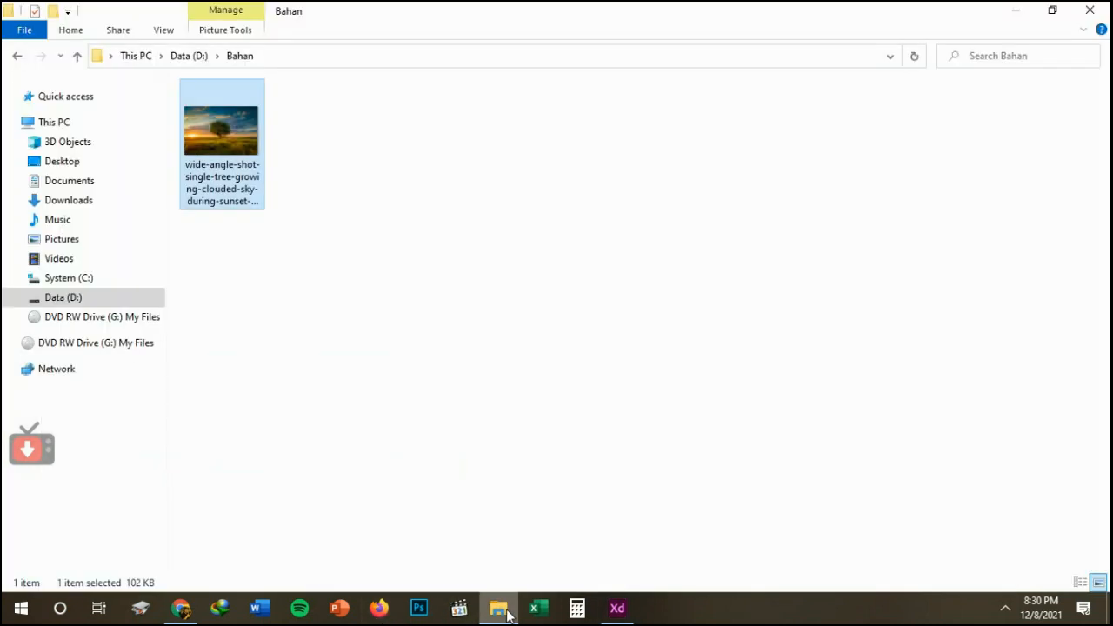
{"action": "left_click_drag", "start_coordinate": [252, 178], "coordinate": [143, 294]}
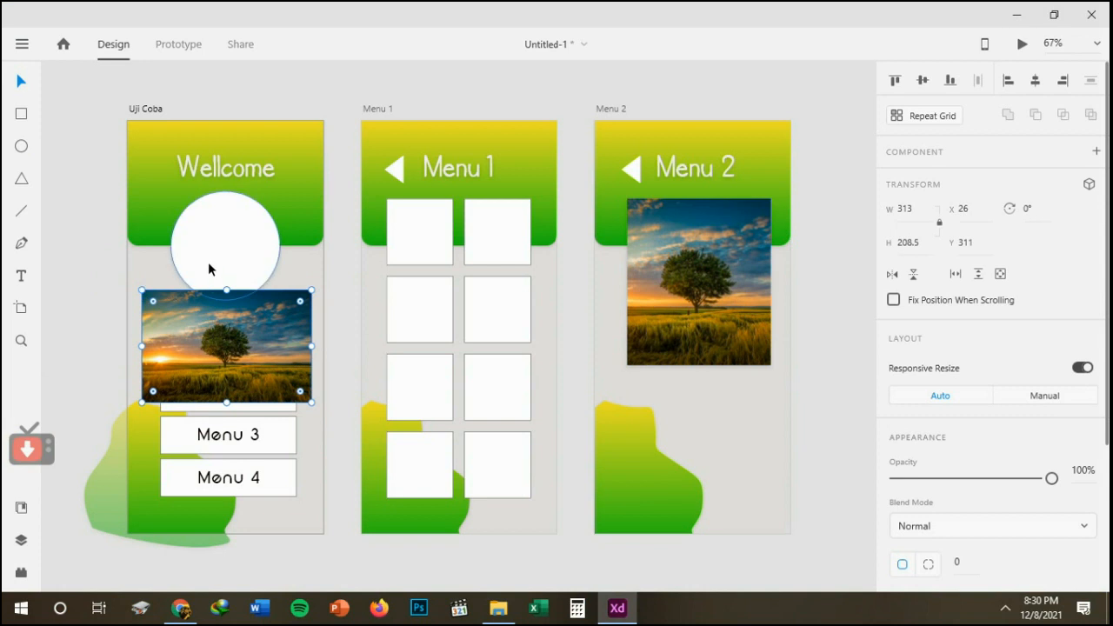
Try to mask the imported tree picture with the white circle while it sits below the circle.
{"action": "left_click", "coordinate": [203, 266], "text": "shift"}
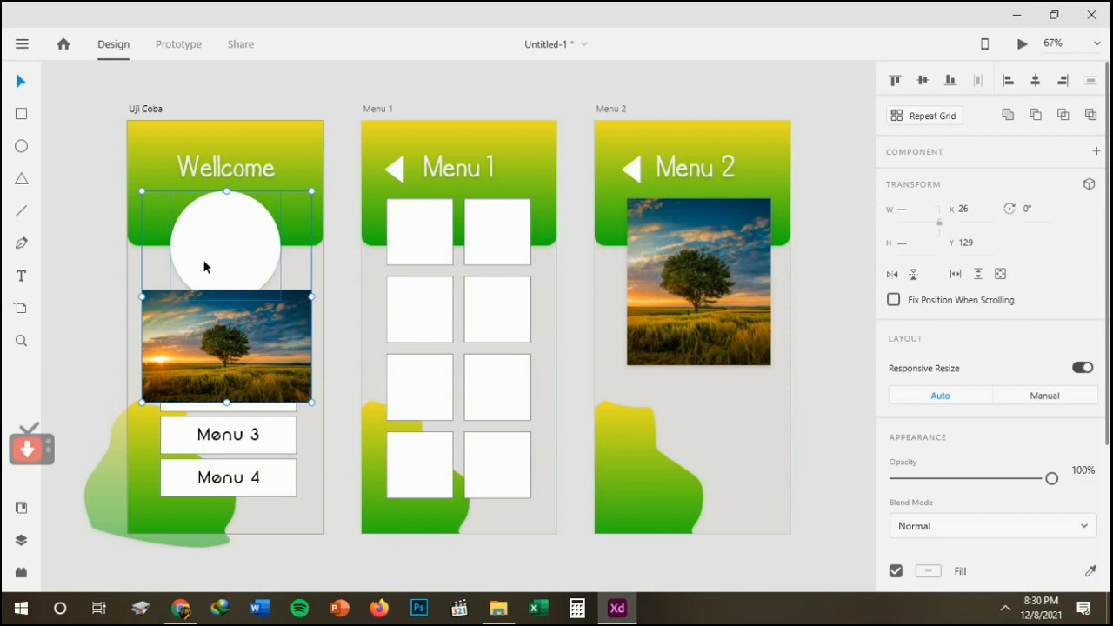
{"action": "right_click", "coordinate": [204, 267]}
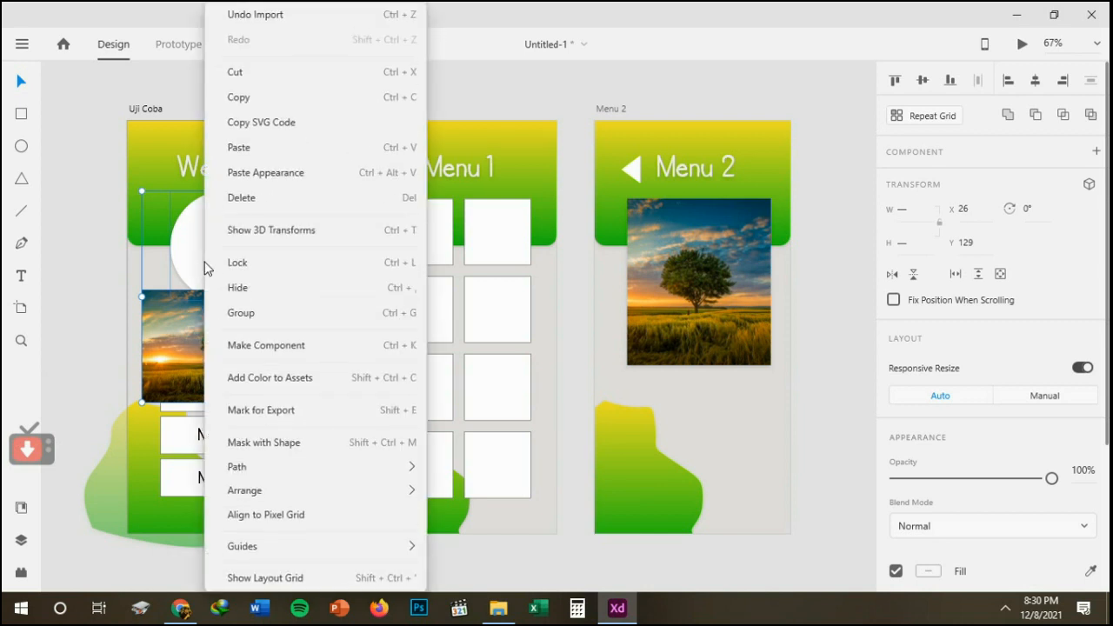
{"action": "left_click", "coordinate": [265, 442]}
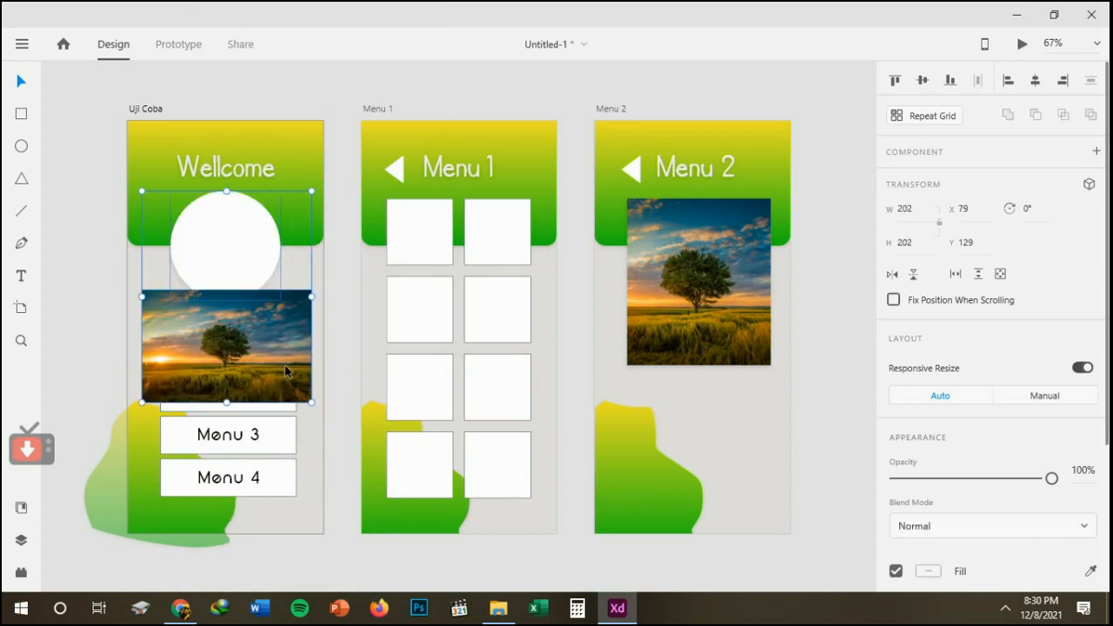
{"action": "left_click", "coordinate": [332, 337]}
Move the tree picture over the white circle to about X 29, Y 152 and mask it with the circle.
{"action": "left_click", "coordinate": [283, 337]}
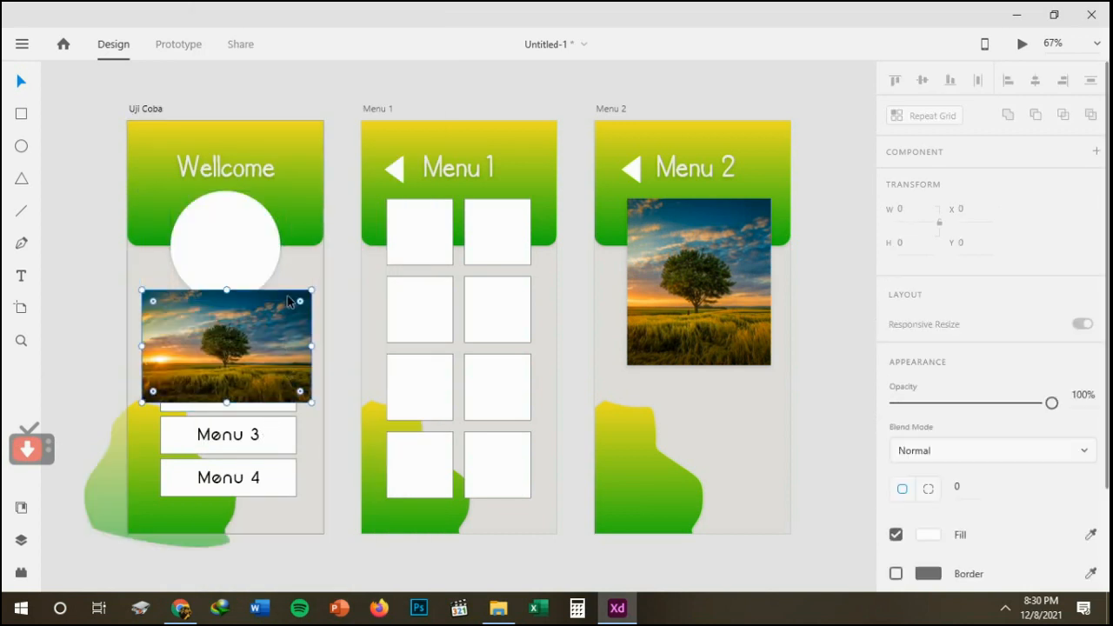
{"action": "left_click_drag", "start_coordinate": [289, 301], "coordinate": [290, 215]}
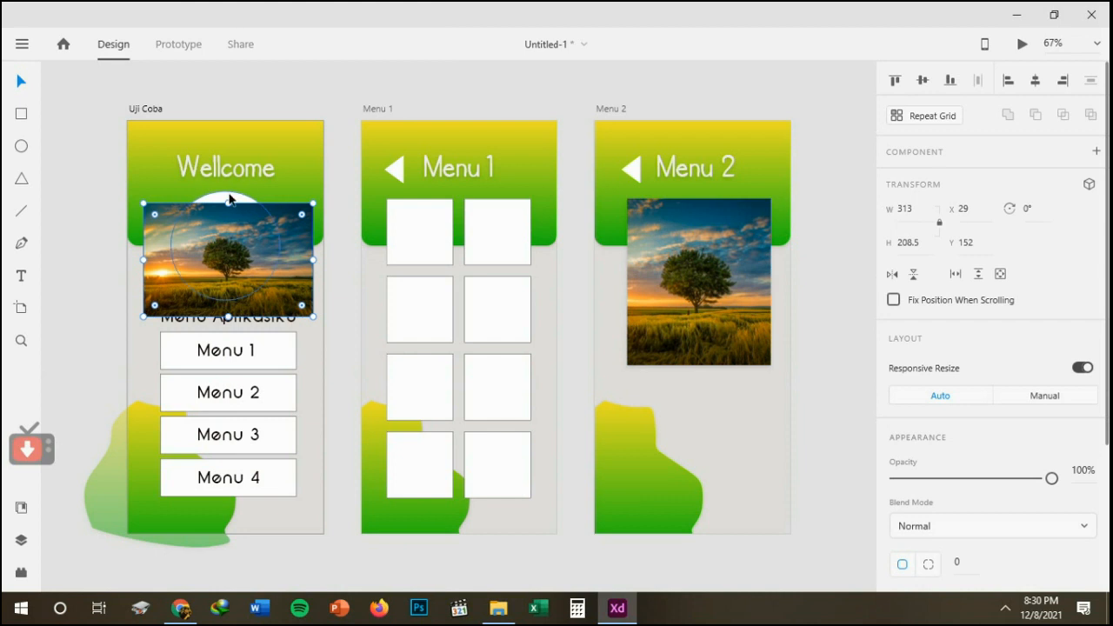
{"action": "left_click", "coordinate": [229, 200], "text": "shift"}
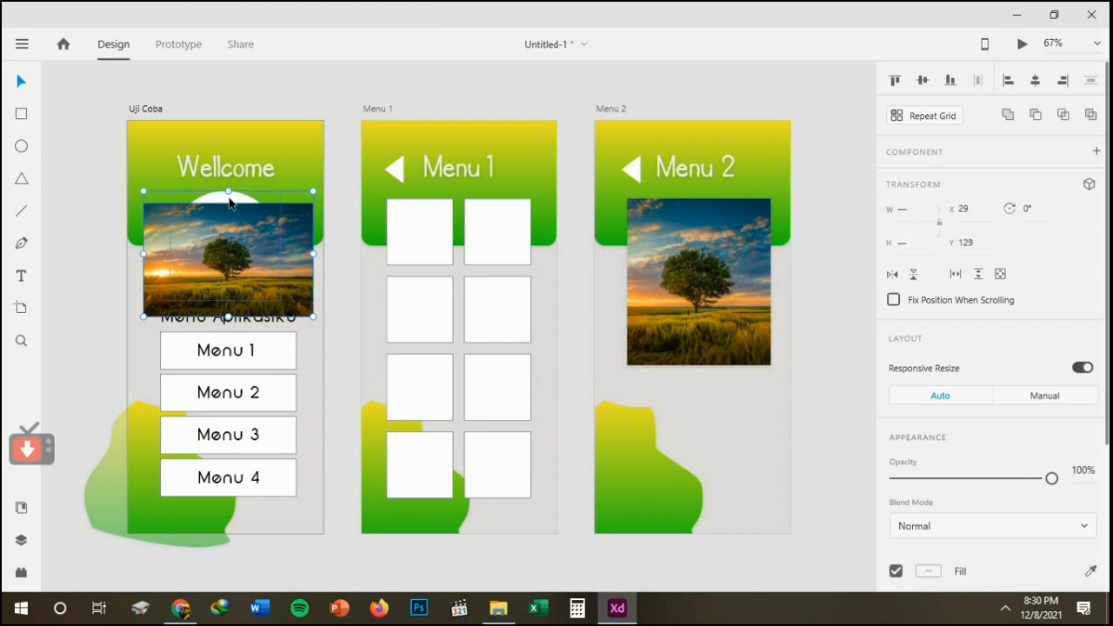
{"action": "right_click", "coordinate": [230, 204]}
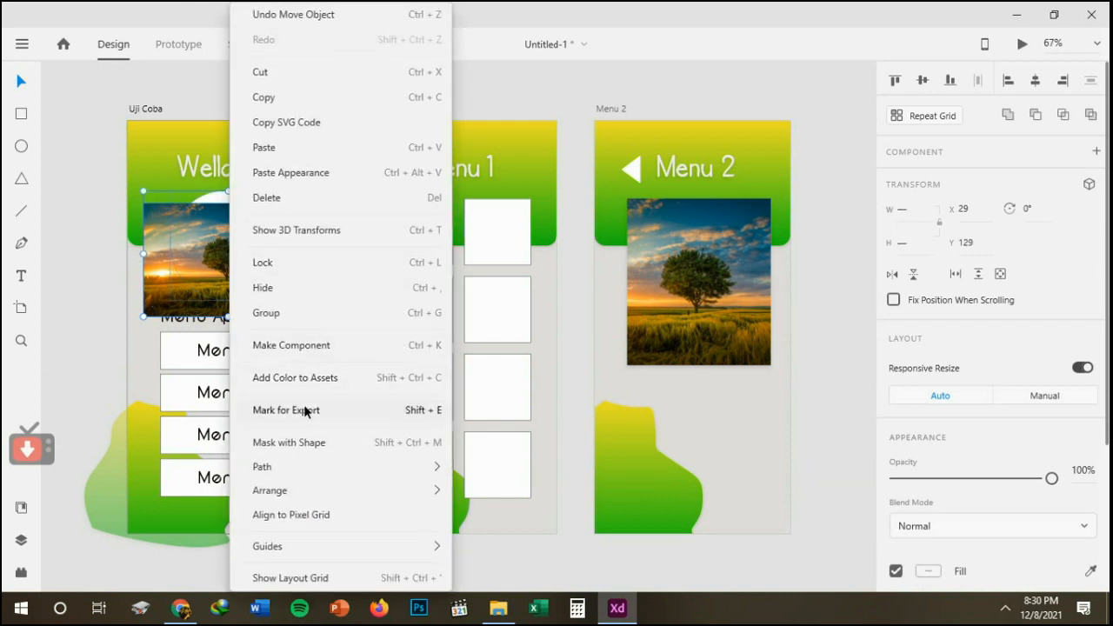
{"action": "left_click", "coordinate": [308, 443]}
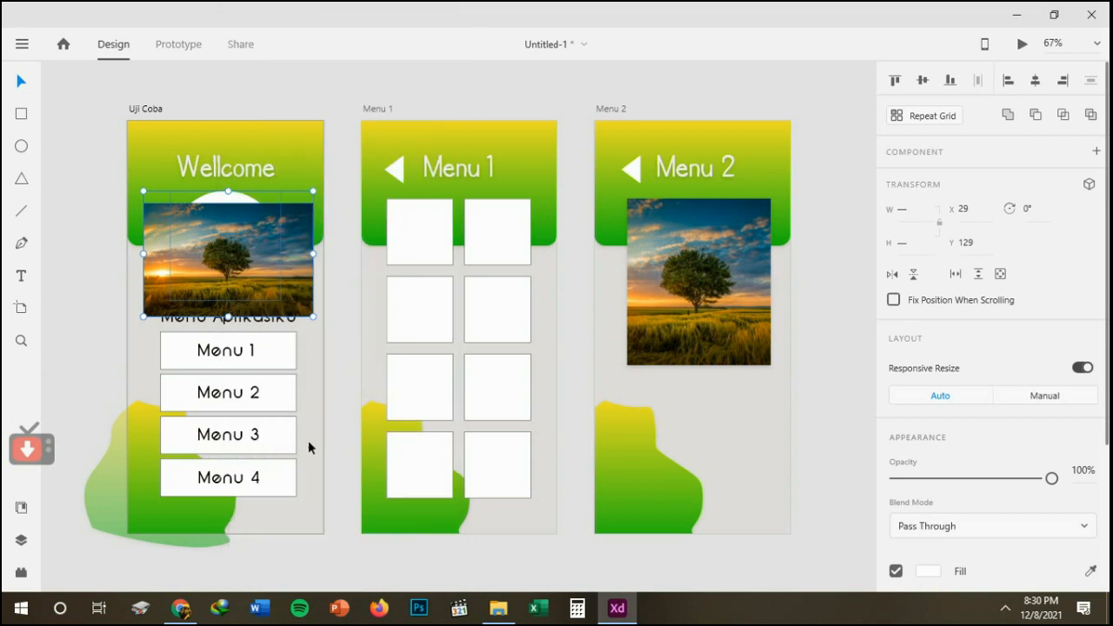
Reposition the tree picture inside the circular mask to about X 30, Y 126 so it fills the whole circle.
{"action": "double_click", "coordinate": [206, 245]}
{"action": "left_click_drag", "start_coordinate": [207, 229], "coordinate": [206, 227]}
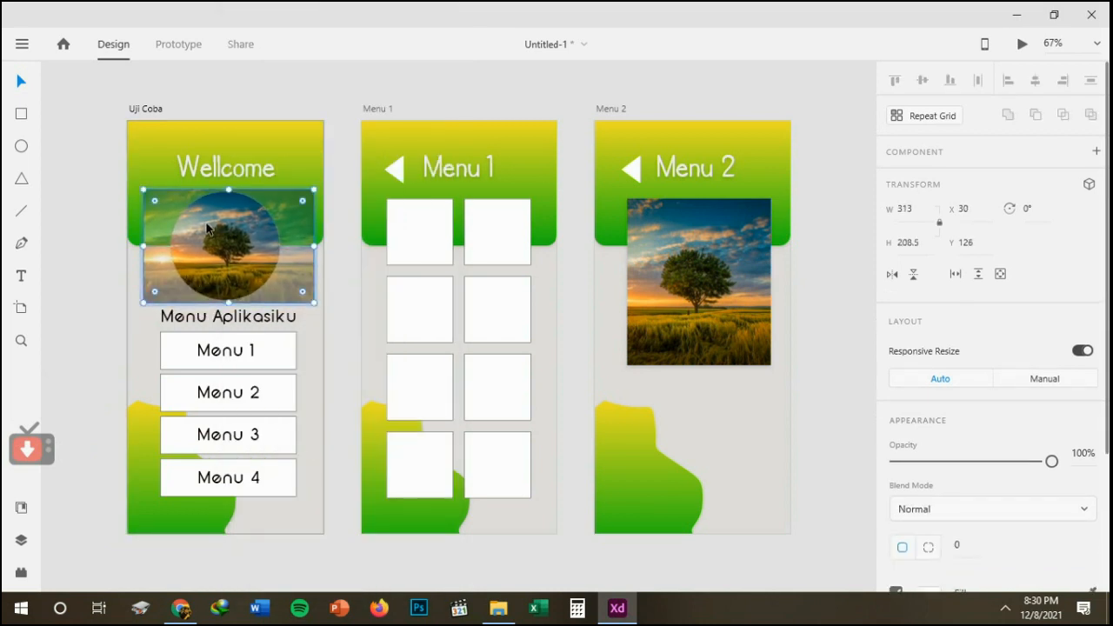
{"action": "left_click", "coordinate": [65, 254]}
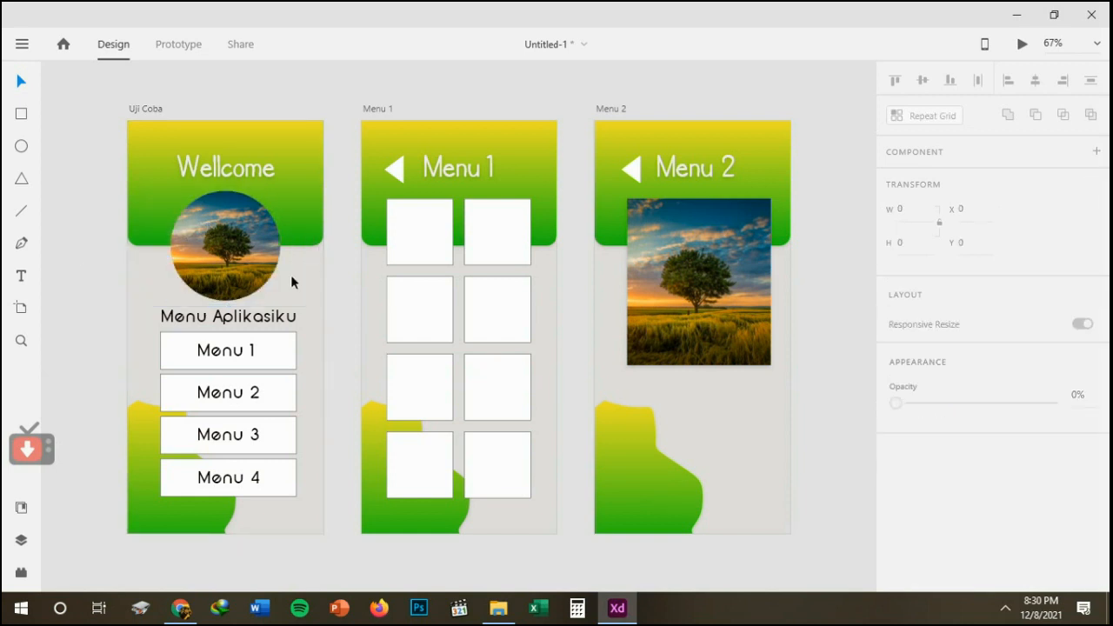
{"action": "left_click", "coordinate": [240, 273]}
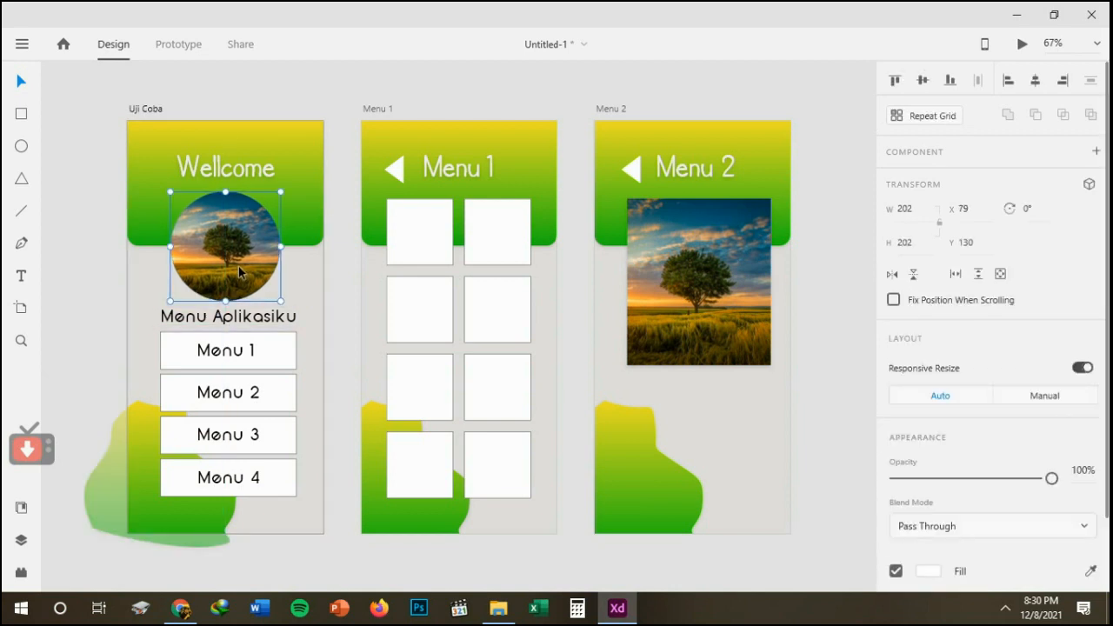
{"action": "left_click", "coordinate": [128, 279]}
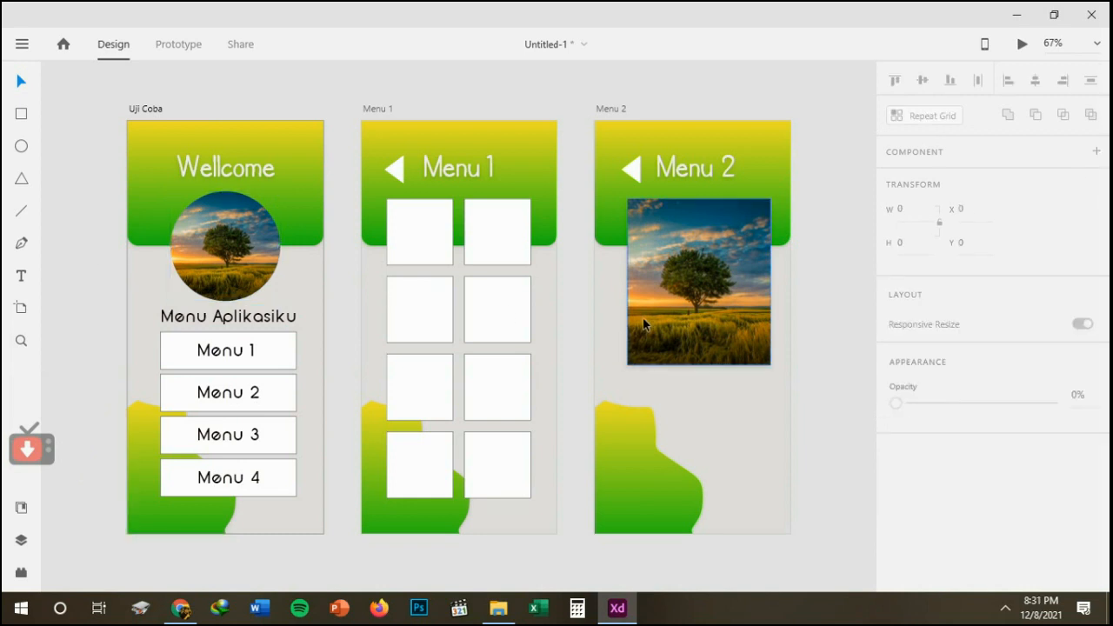
Link the Menu 1 and Menu 2 buttons on Uji Coba to their matching artboards as prototype transitions.
{"action": "left_click", "coordinate": [181, 53]}
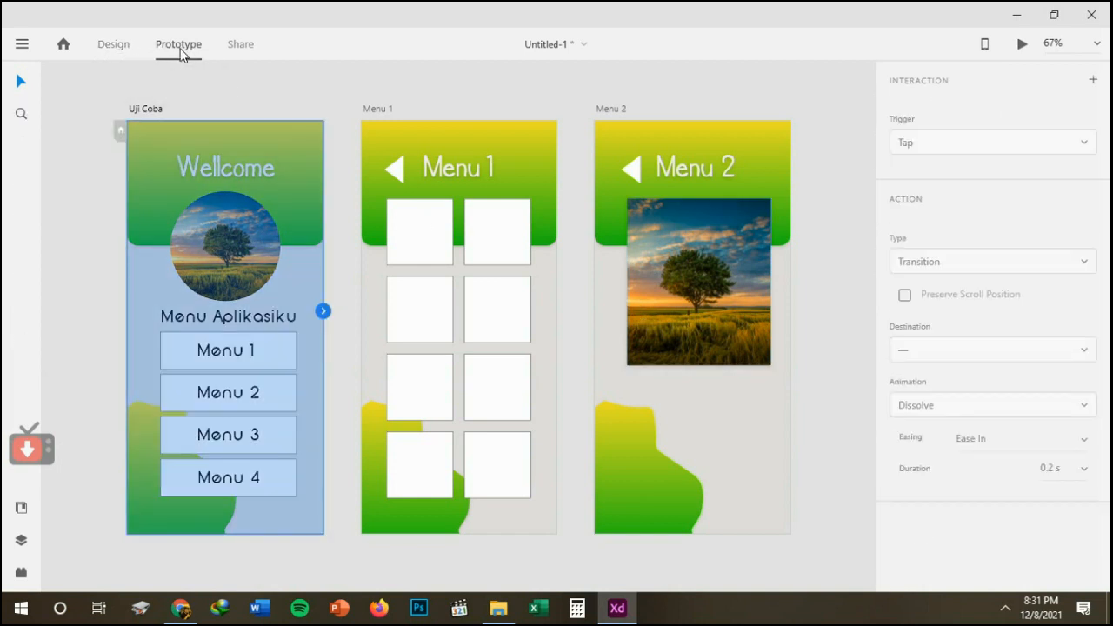
{"action": "left_click", "coordinate": [257, 357]}
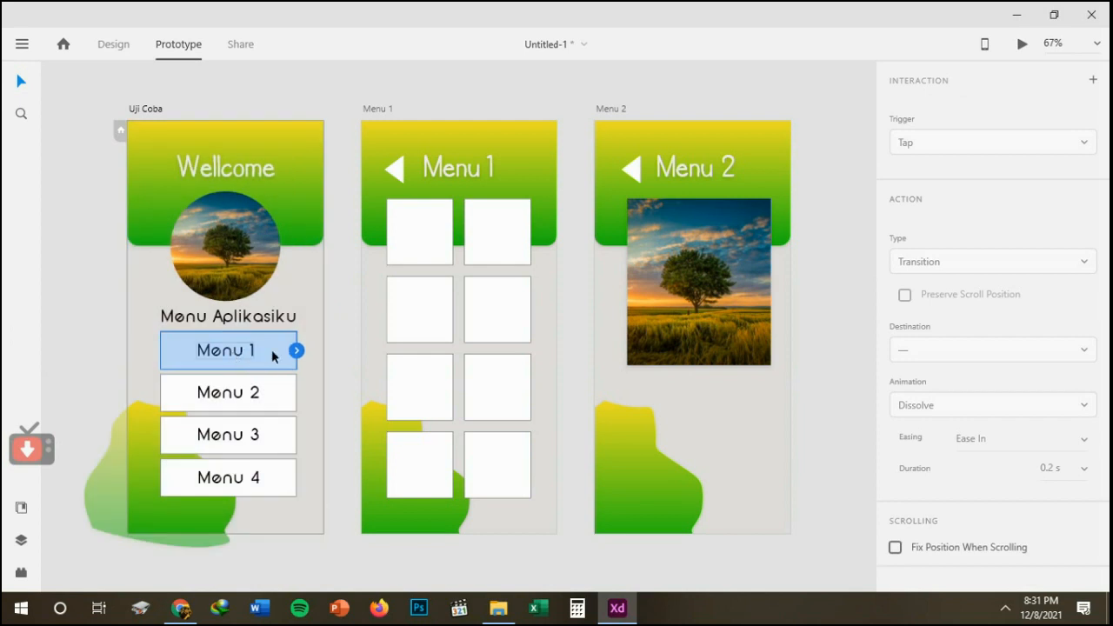
{"action": "left_click_drag", "start_coordinate": [296, 352], "coordinate": [364, 279]}
{"action": "left_click", "coordinate": [255, 394]}
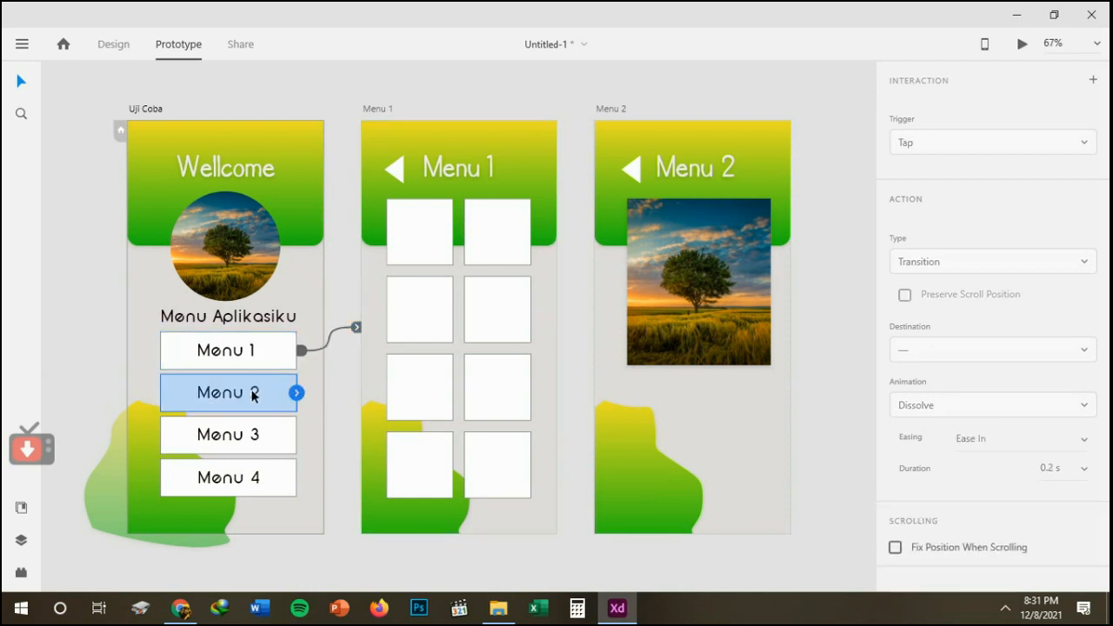
{"action": "left_click_drag", "start_coordinate": [298, 393], "coordinate": [595, 218]}
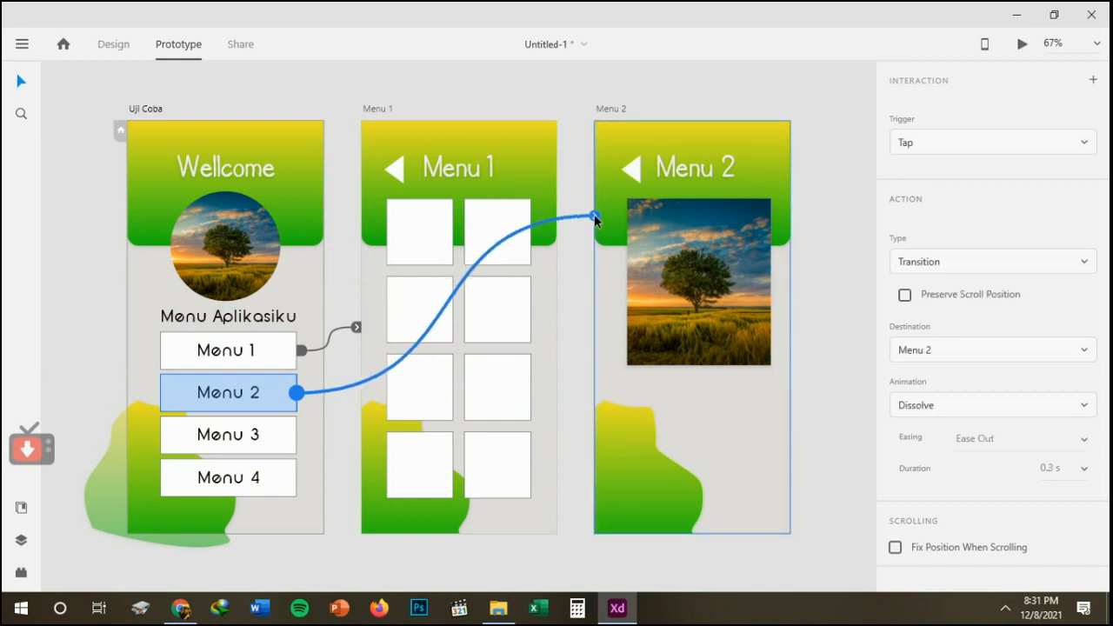
Link the back arrows on the Menu 1 and Menu 2 artboards to the Uji Coba artboard.
{"action": "left_click", "coordinate": [396, 169]}
{"action": "left_click_drag", "start_coordinate": [402, 170], "coordinate": [318, 209]}
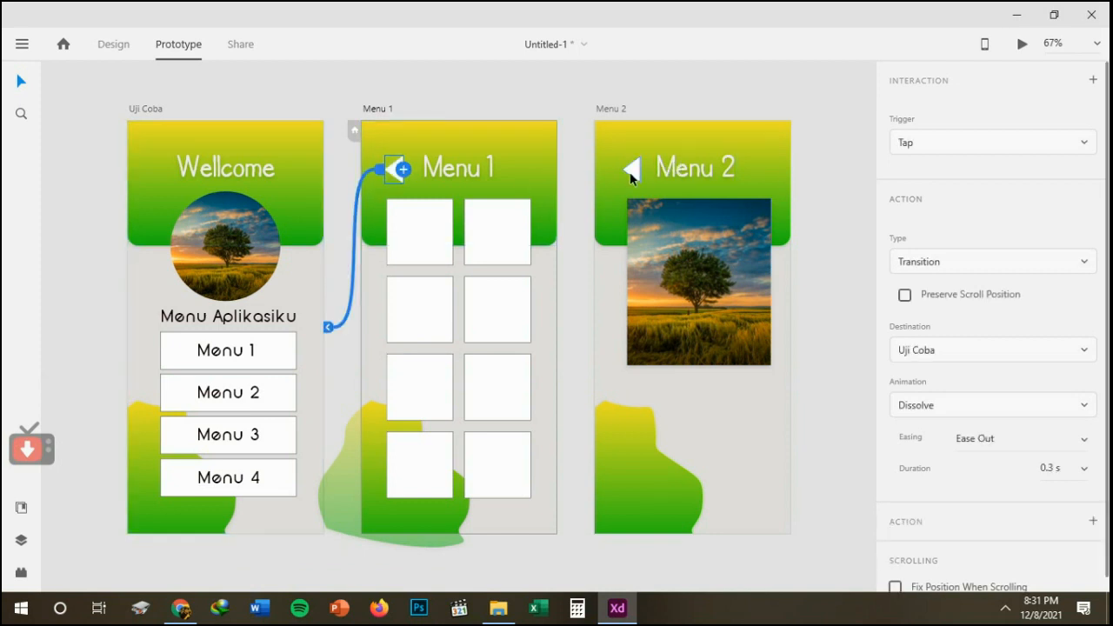
{"action": "left_click", "coordinate": [633, 169]}
{"action": "left_click_drag", "start_coordinate": [640, 170], "coordinate": [320, 286]}
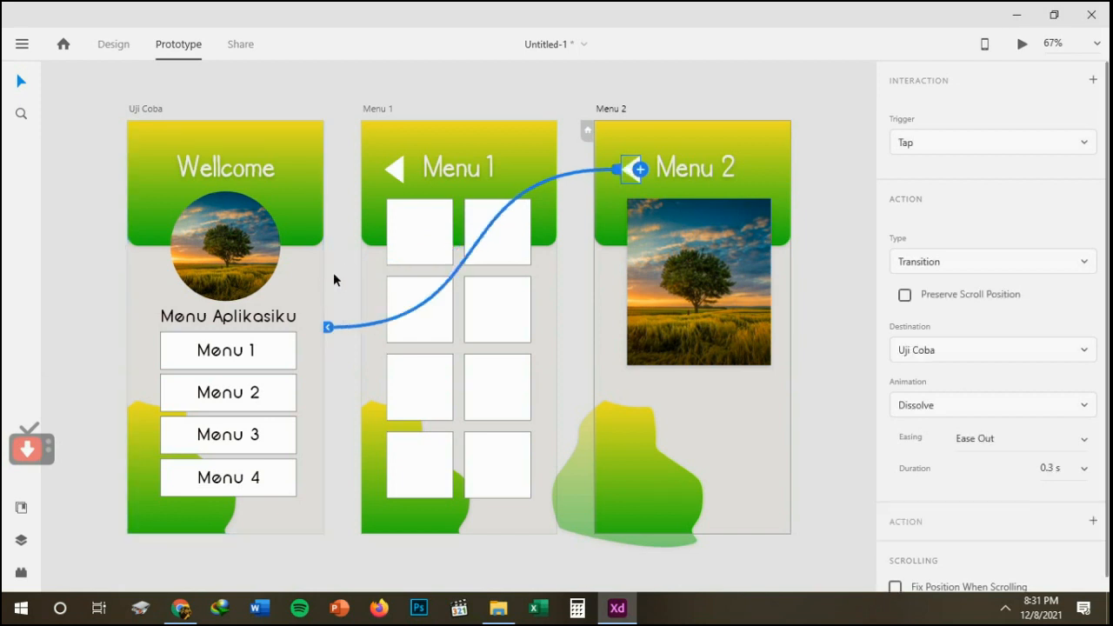
{"action": "key", "text": "ctrl+z"}
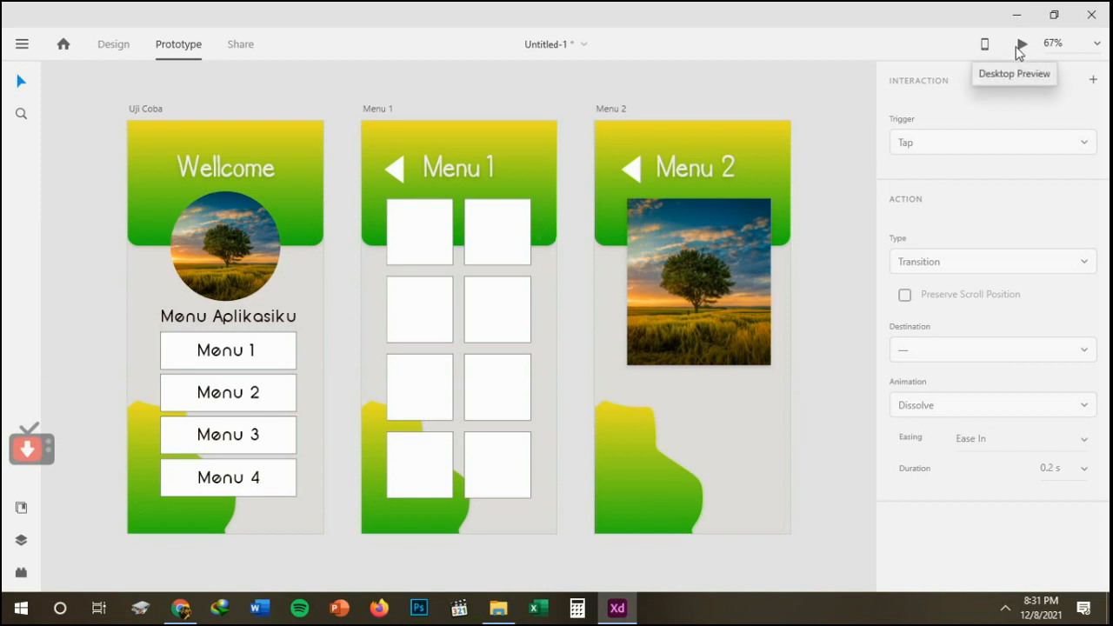
Open the desktop preview of the prototype and maximize its window.
{"action": "left_click", "coordinate": [1022, 49]}
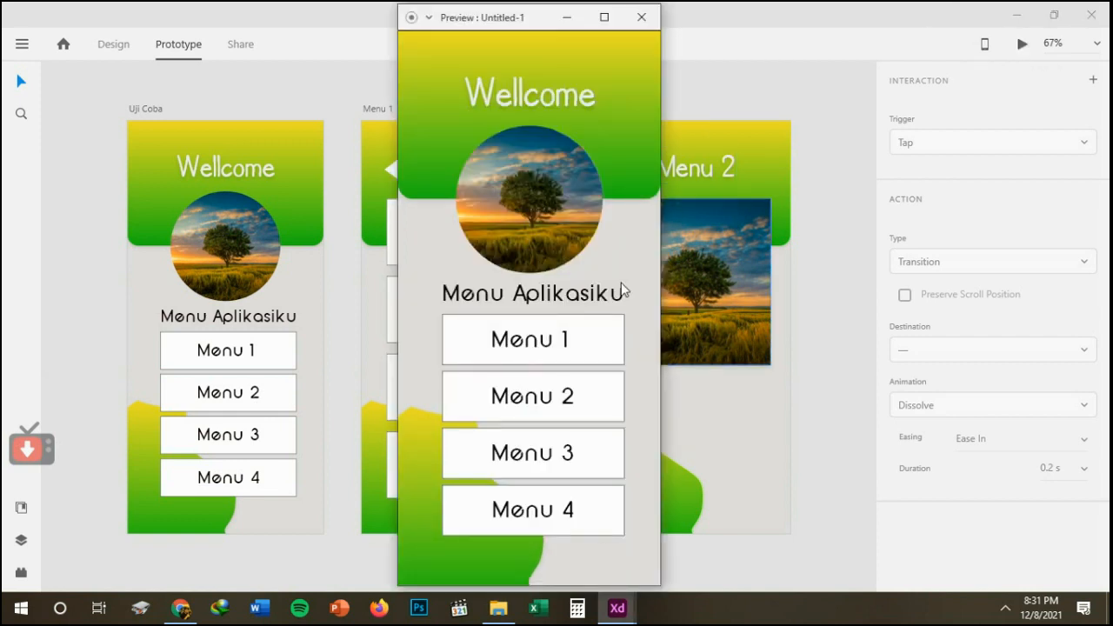
{"action": "left_click", "coordinate": [602, 17]}
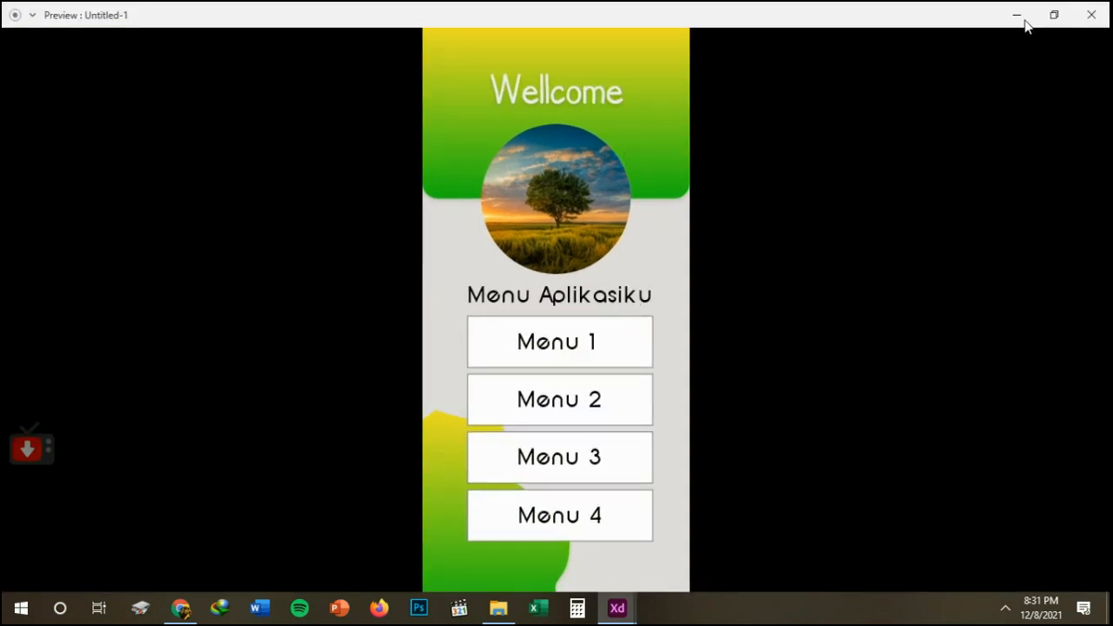
Test the preview's links from the welcome screen to Menu 1 and Menu 2 and back, and close the preview.
{"action": "left_click", "coordinate": [558, 350]}
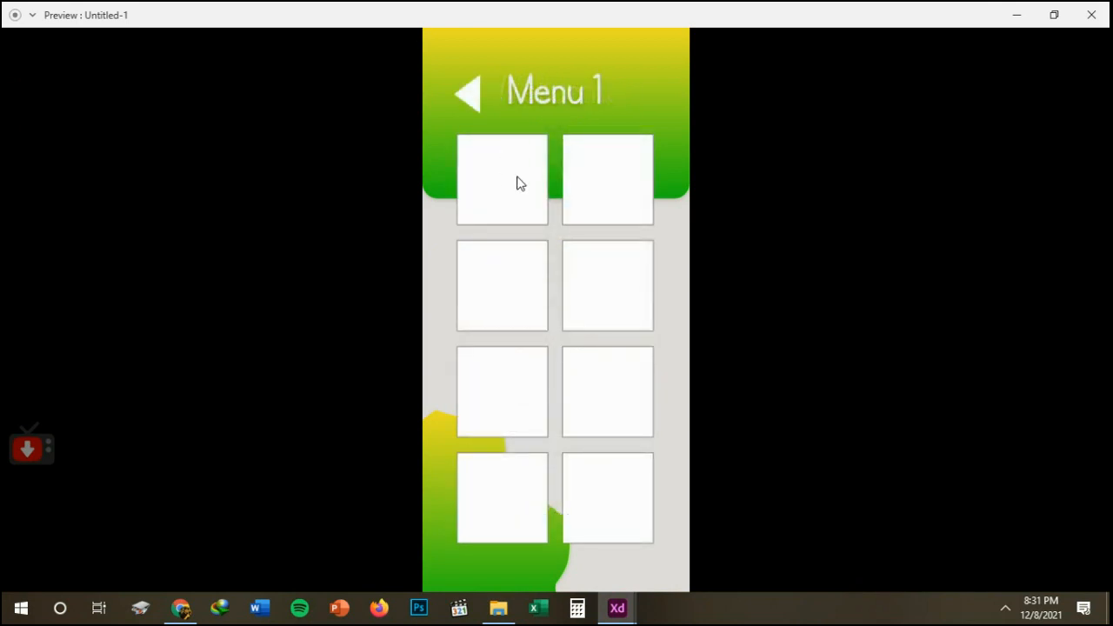
{"action": "left_click", "coordinate": [469, 98]}
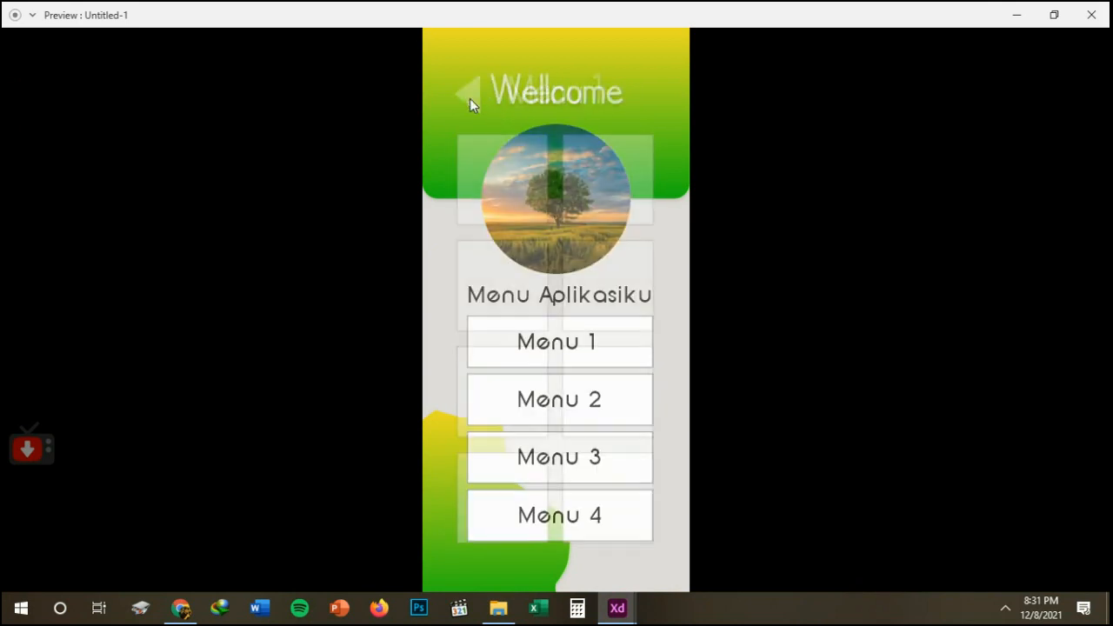
{"action": "left_click", "coordinate": [554, 398]}
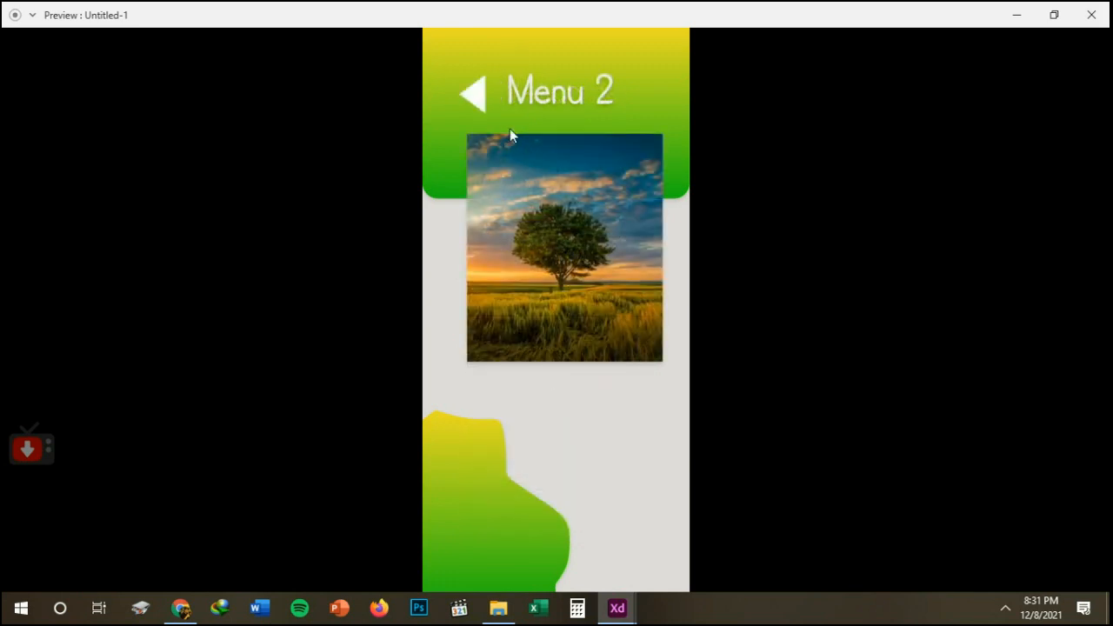
{"action": "left_click", "coordinate": [474, 96]}
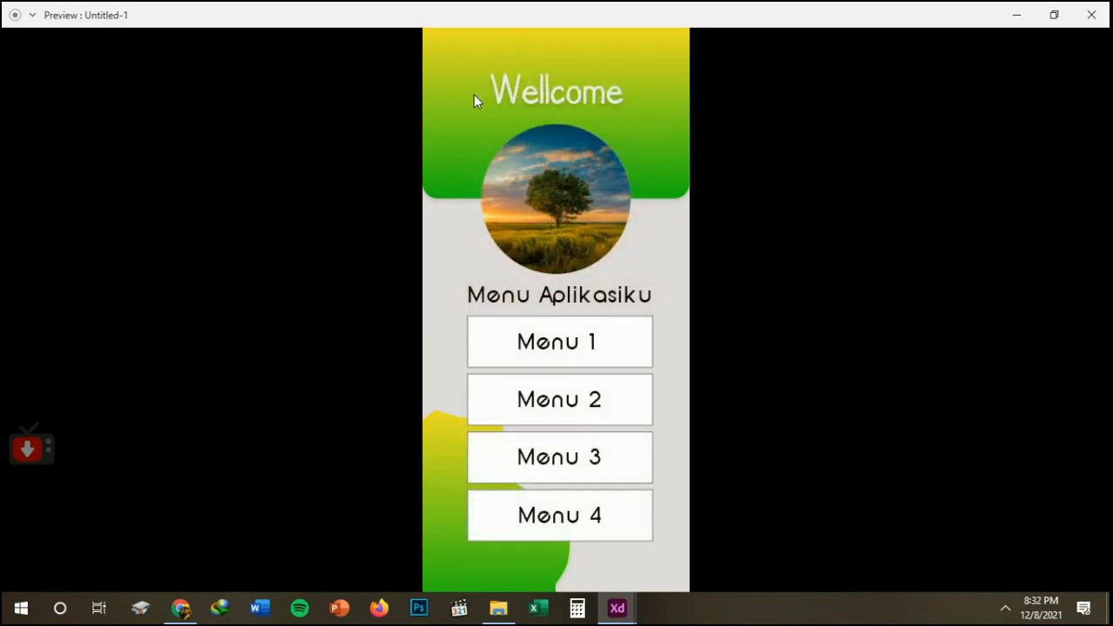
{"action": "left_click", "coordinate": [1093, 12]}
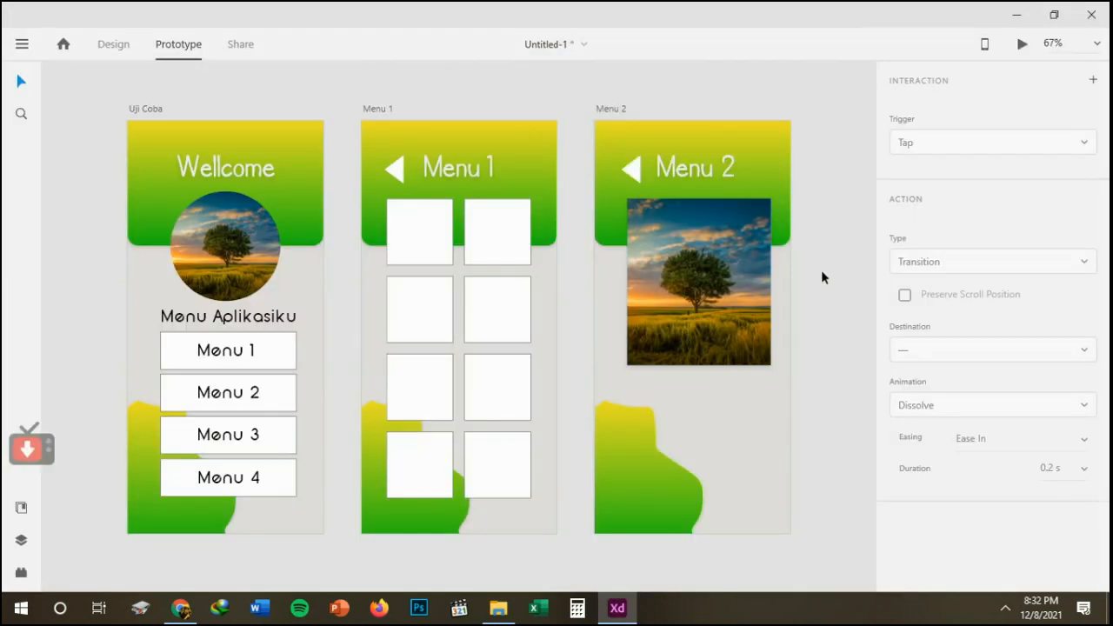
{"action": "left_click", "coordinate": [23, 45]}
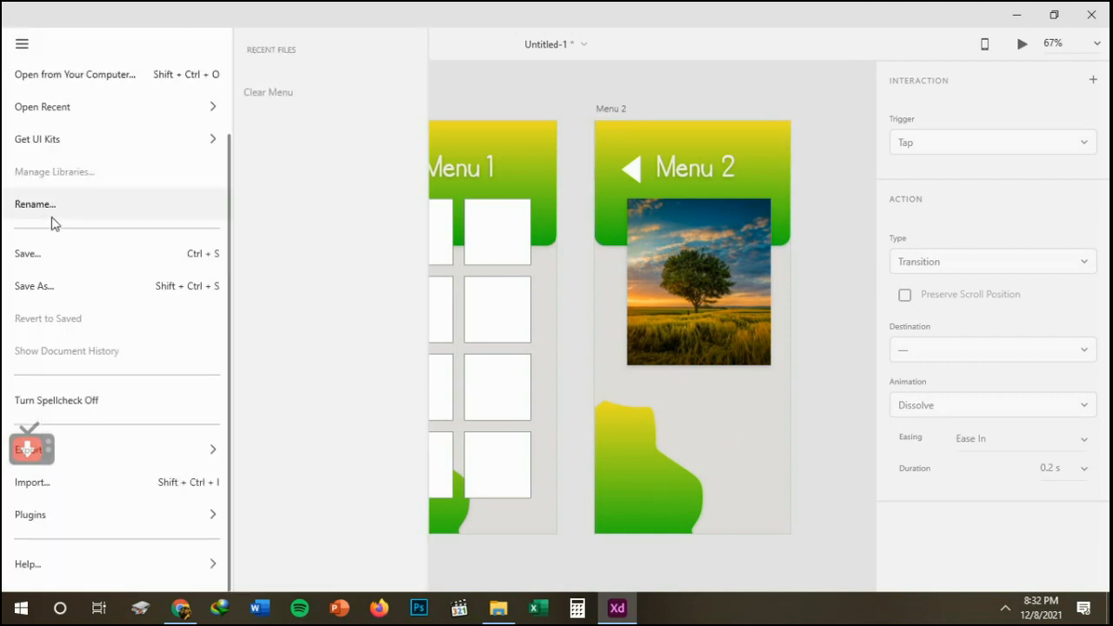
{"action": "left_click", "coordinate": [54, 261]}
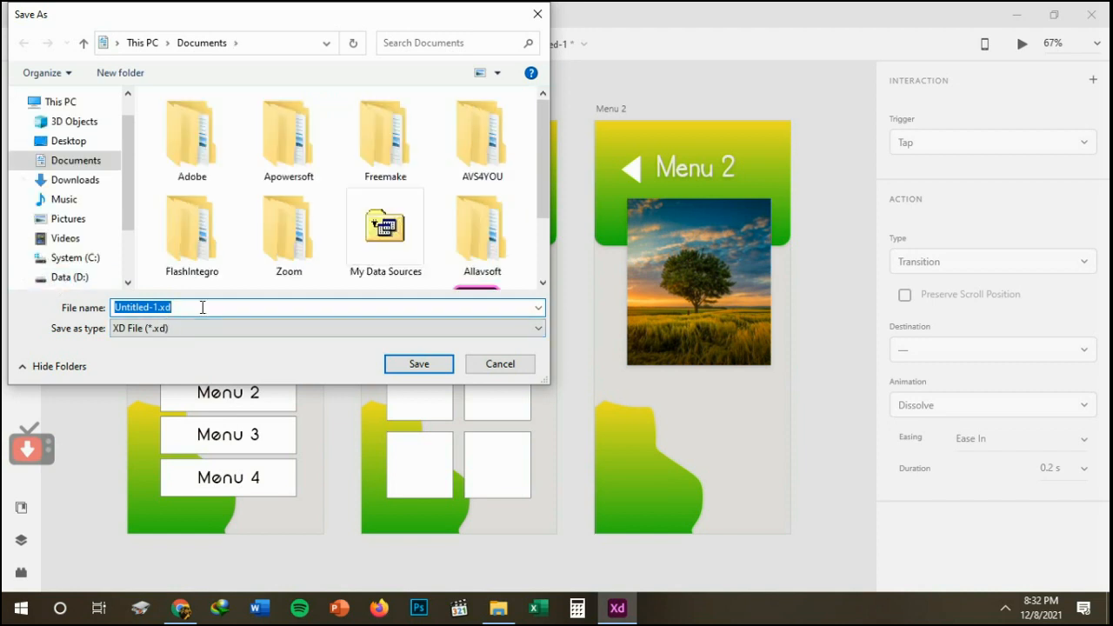
{"action": "left_click", "coordinate": [485, 364]}
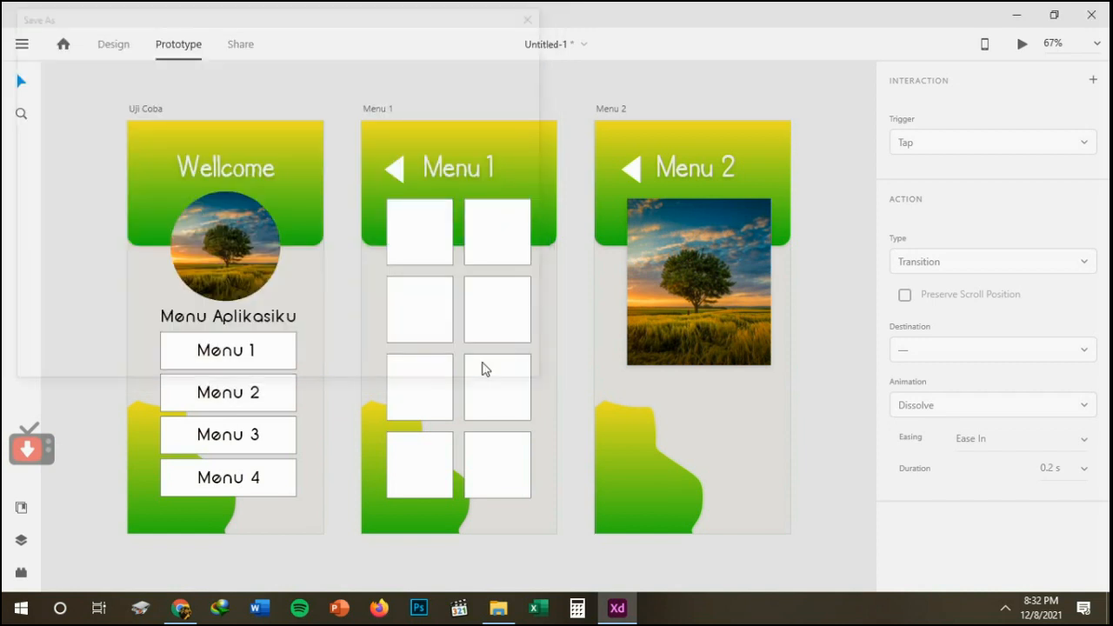
{"action": "left_click", "coordinate": [15, 41]}
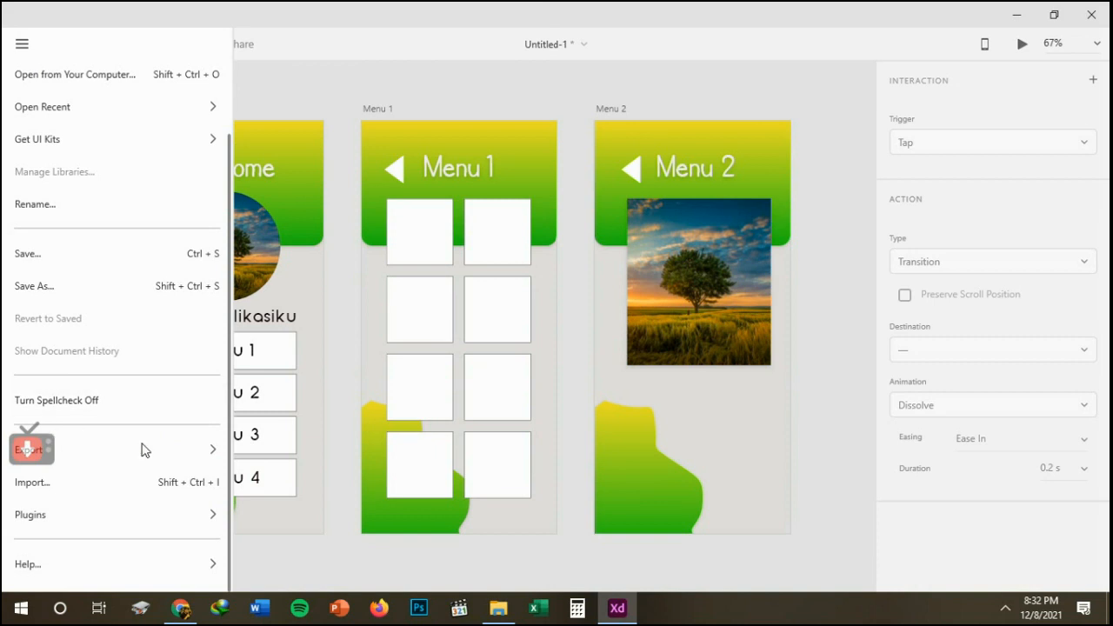
{"action": "mouse_move", "coordinate": [194, 452]}
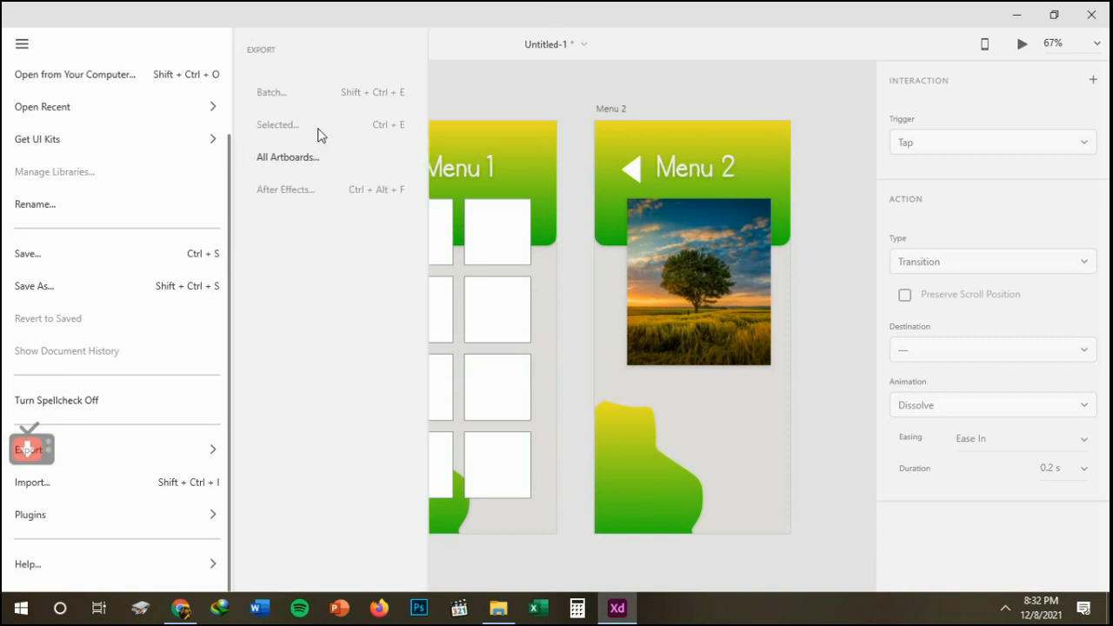
{"action": "left_click", "coordinate": [521, 78]}
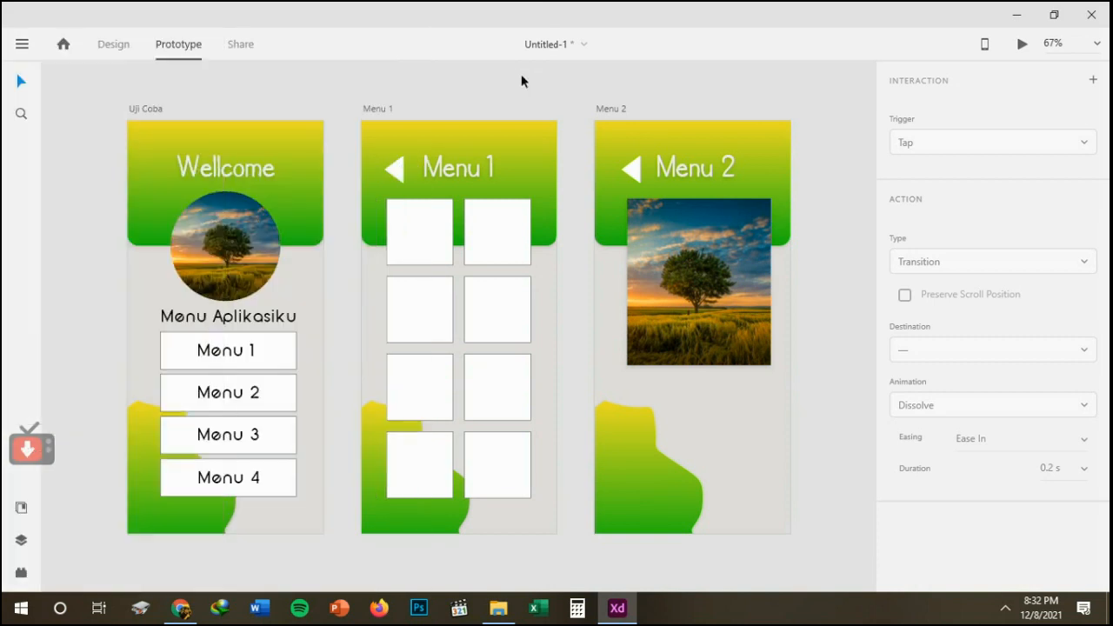
Select the Uji Coba artboard in Design mode, start exporting only that selection and set the format to JPG.
{"action": "left_click", "coordinate": [152, 118]}
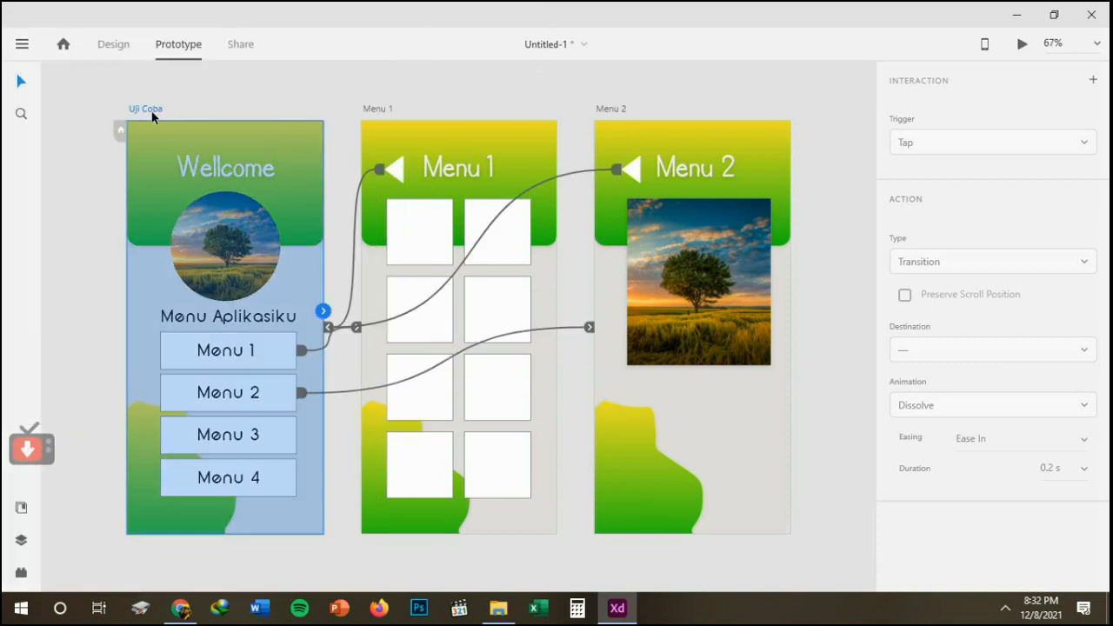
{"action": "left_click", "coordinate": [120, 42]}
{"action": "left_click", "coordinate": [22, 44]}
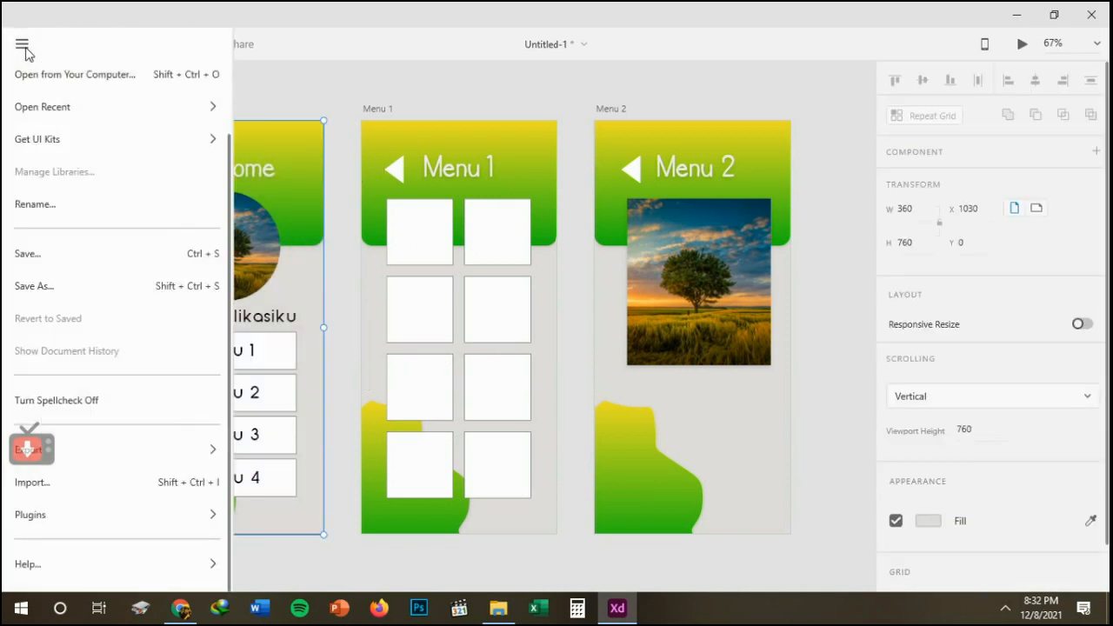
{"action": "mouse_move", "coordinate": [211, 453]}
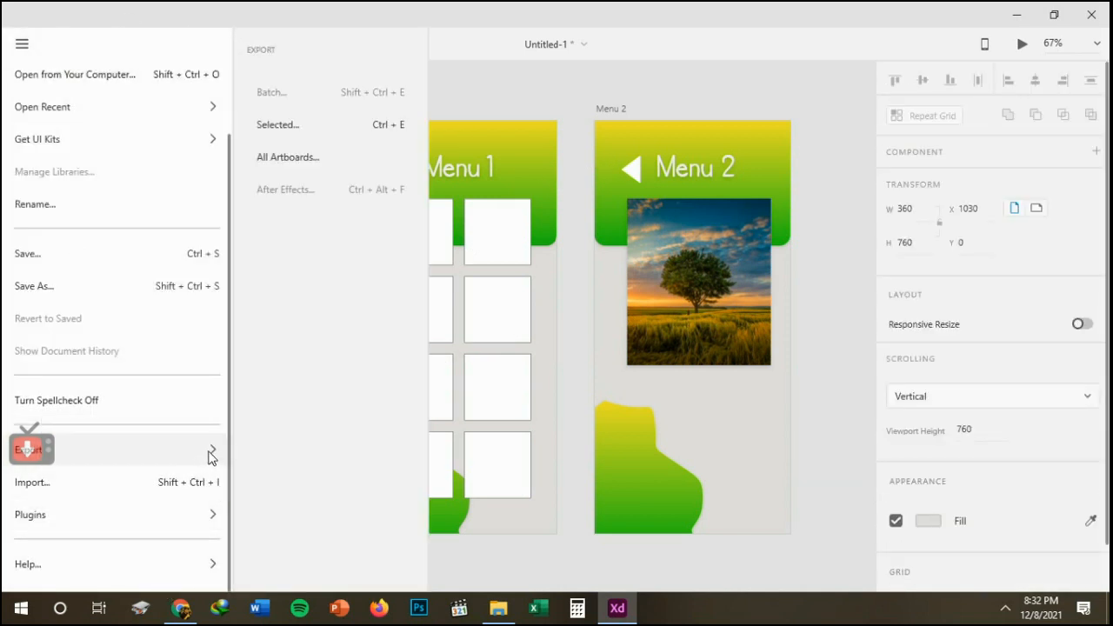
{"action": "left_click", "coordinate": [370, 126]}
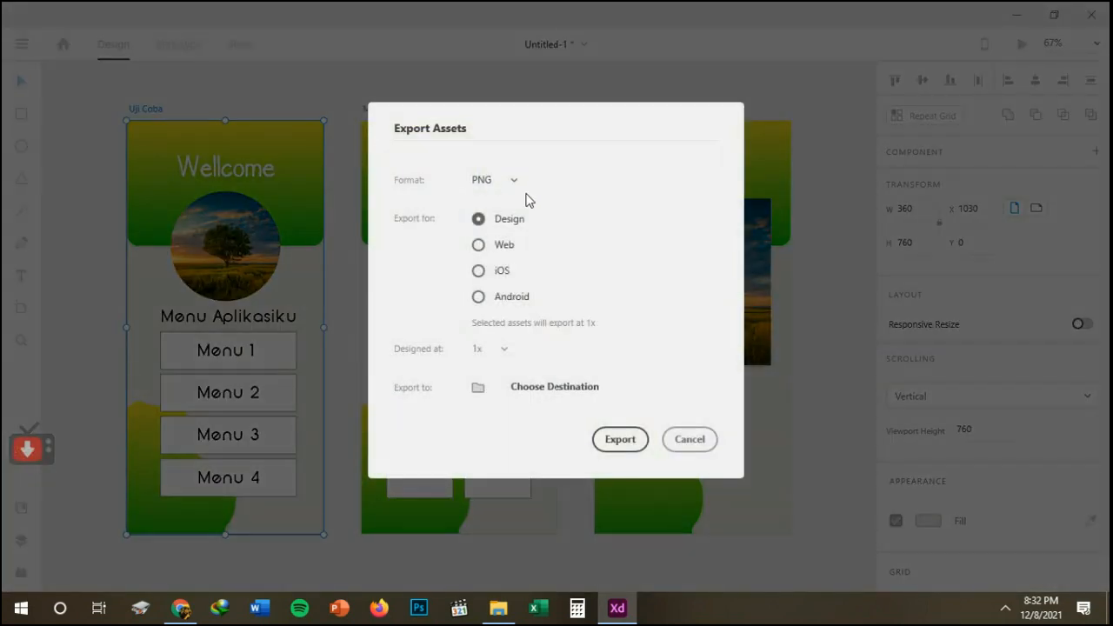
{"action": "left_click", "coordinate": [516, 184]}
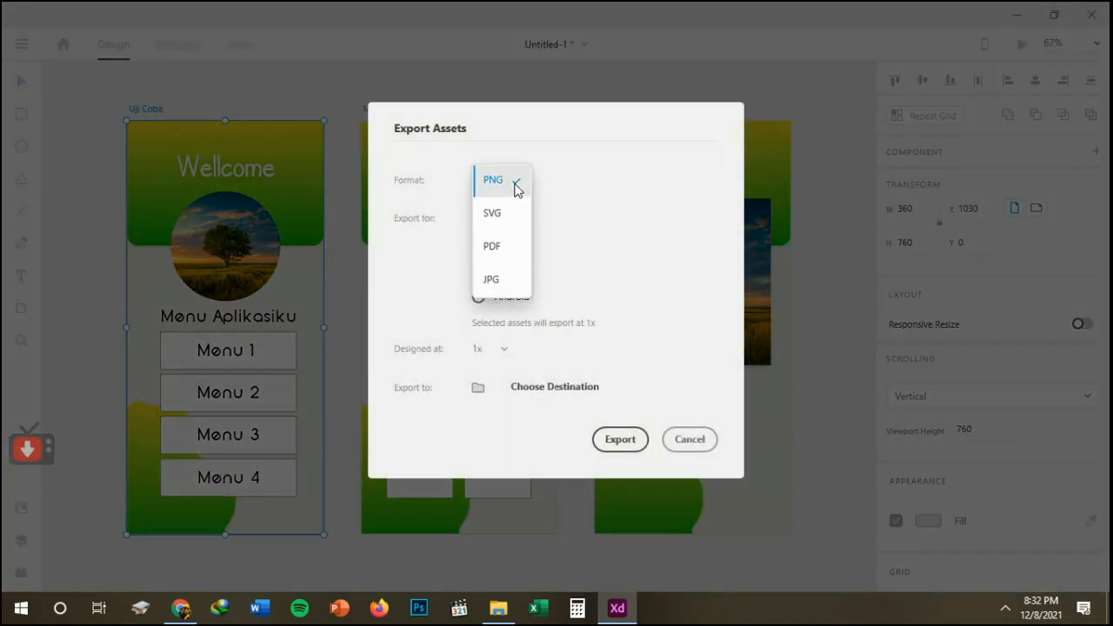
{"action": "left_click", "coordinate": [498, 278]}
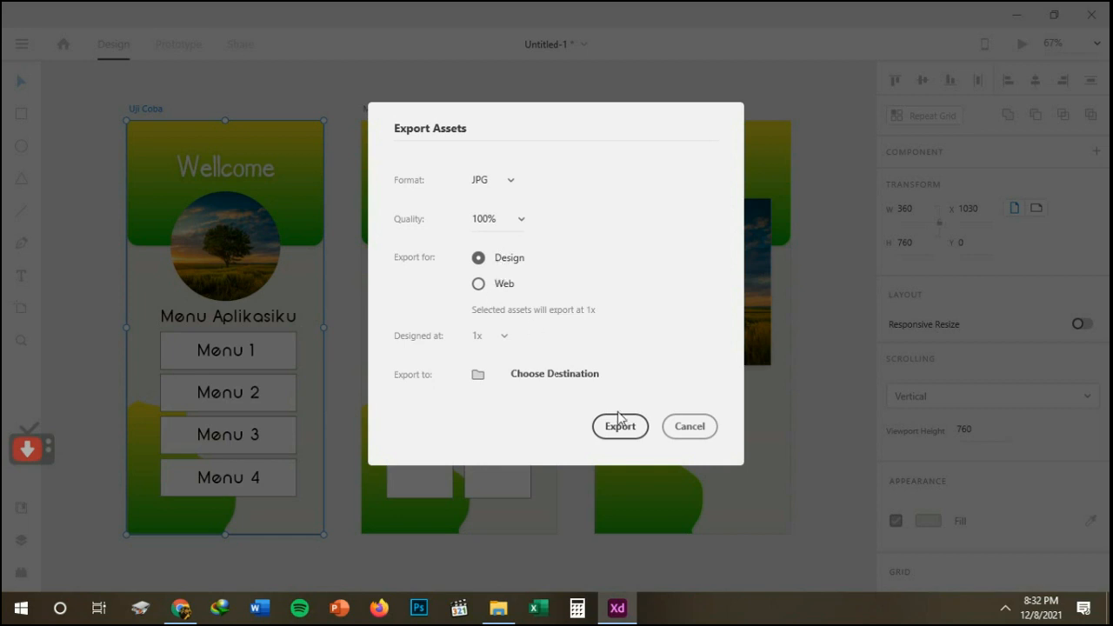
Set the export destination to the Data (D:) drive and export the Uji Coba artboard.
{"action": "left_click", "coordinate": [524, 380]}
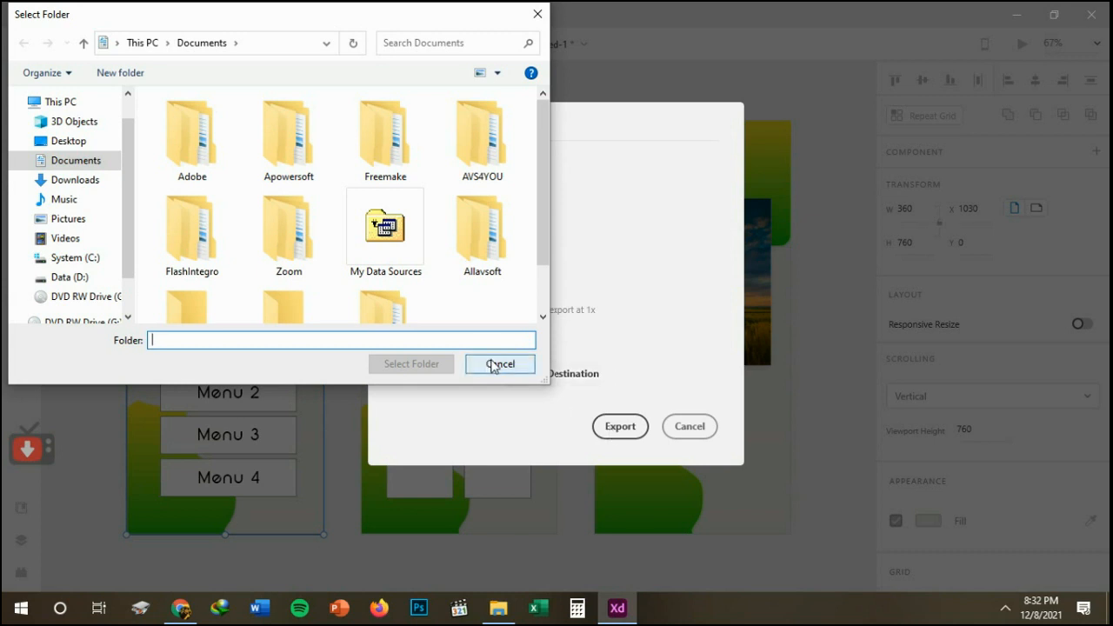
{"action": "left_click", "coordinate": [72, 162]}
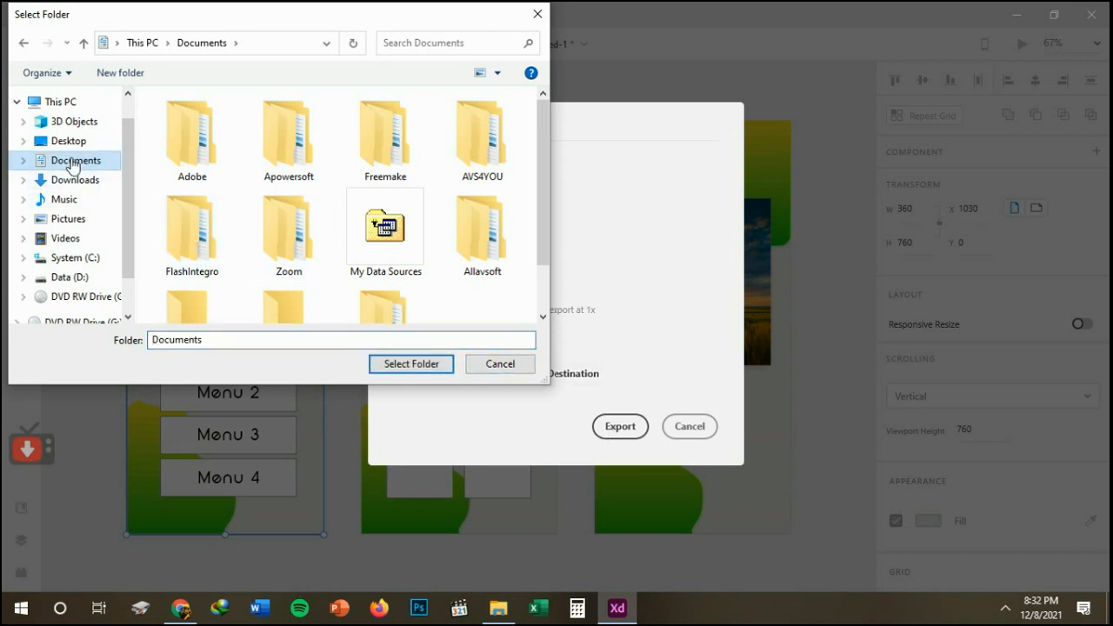
{"action": "left_click", "coordinate": [78, 277]}
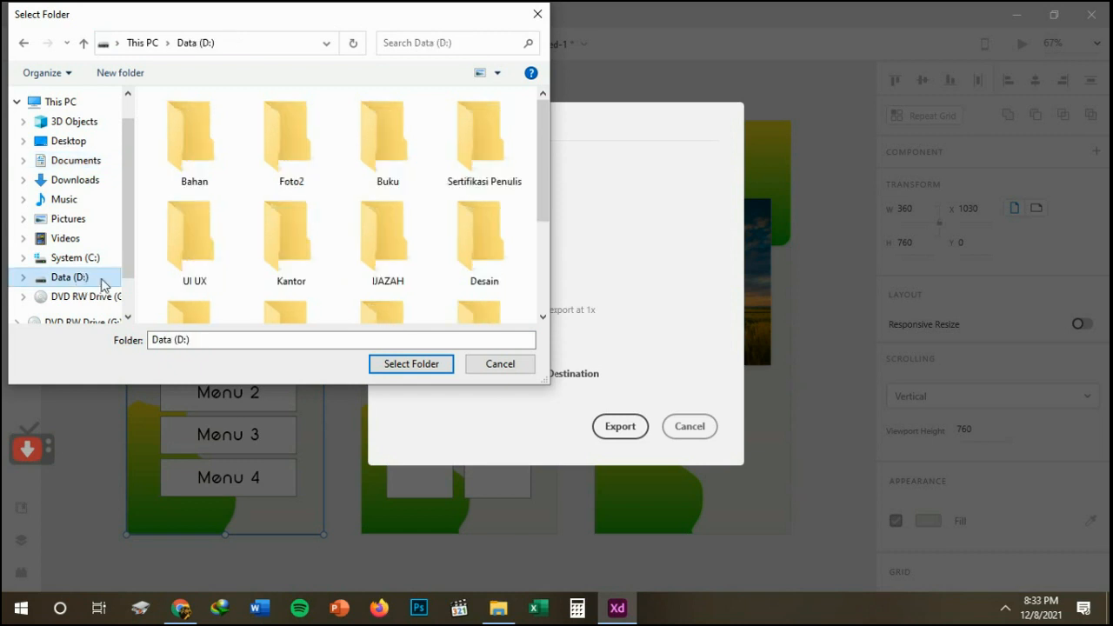
{"action": "left_click", "coordinate": [409, 365]}
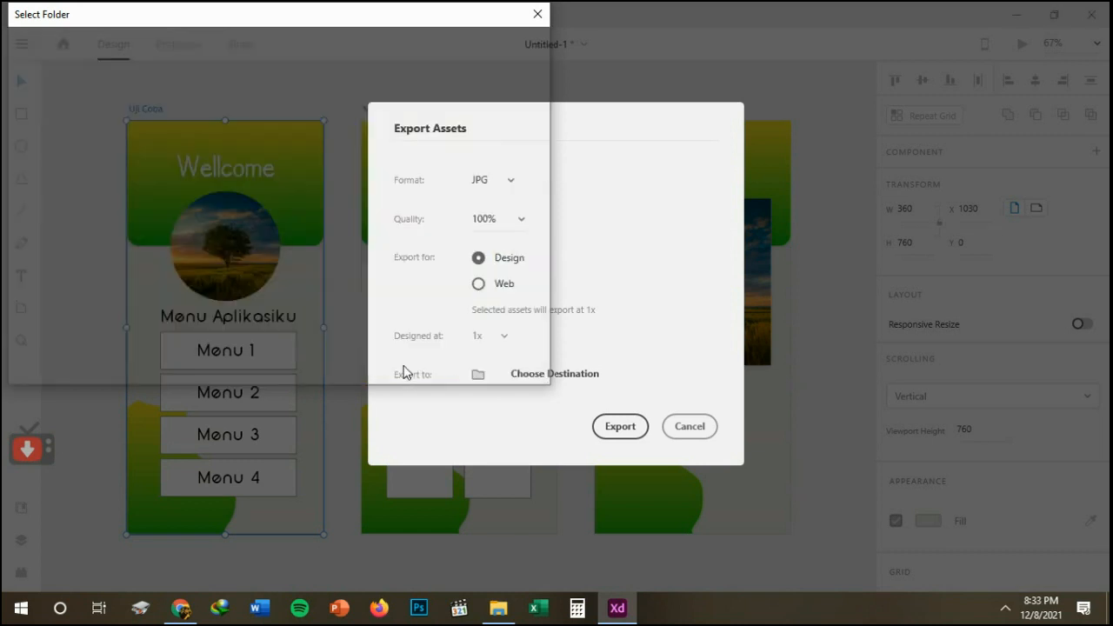
{"action": "left_click", "coordinate": [621, 426]}
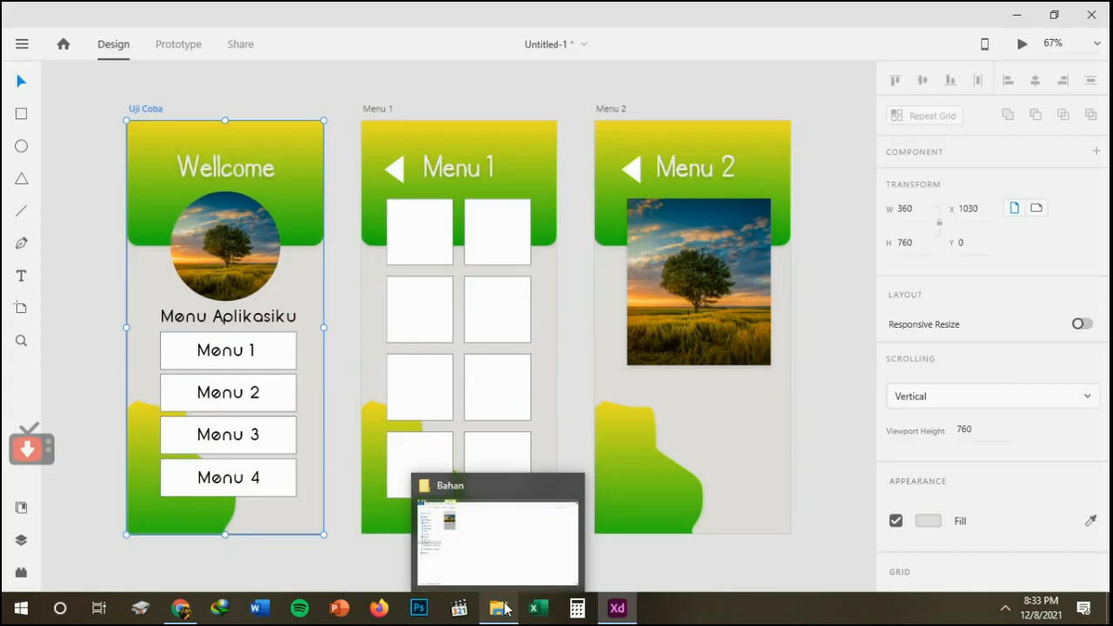
Switch to File Explorer, open the exported Uji Coba.jpg on Data (D:) to check it, and return to Adobe XD.
{"action": "left_click", "coordinate": [504, 609]}
{"action": "left_click", "coordinate": [63, 301]}
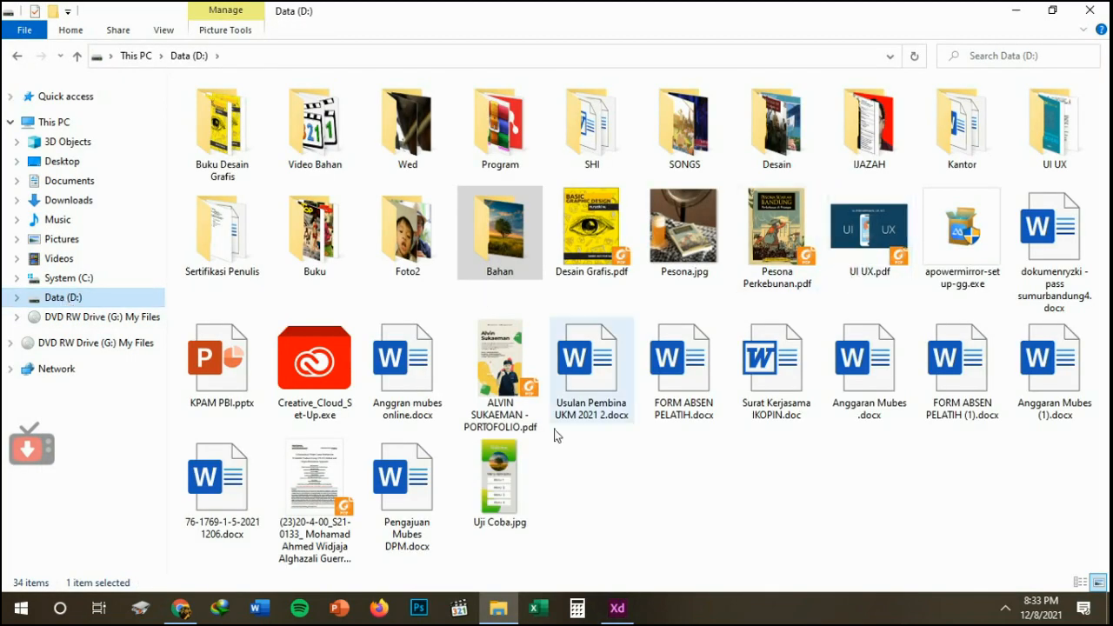
{"action": "double_click", "coordinate": [512, 479]}
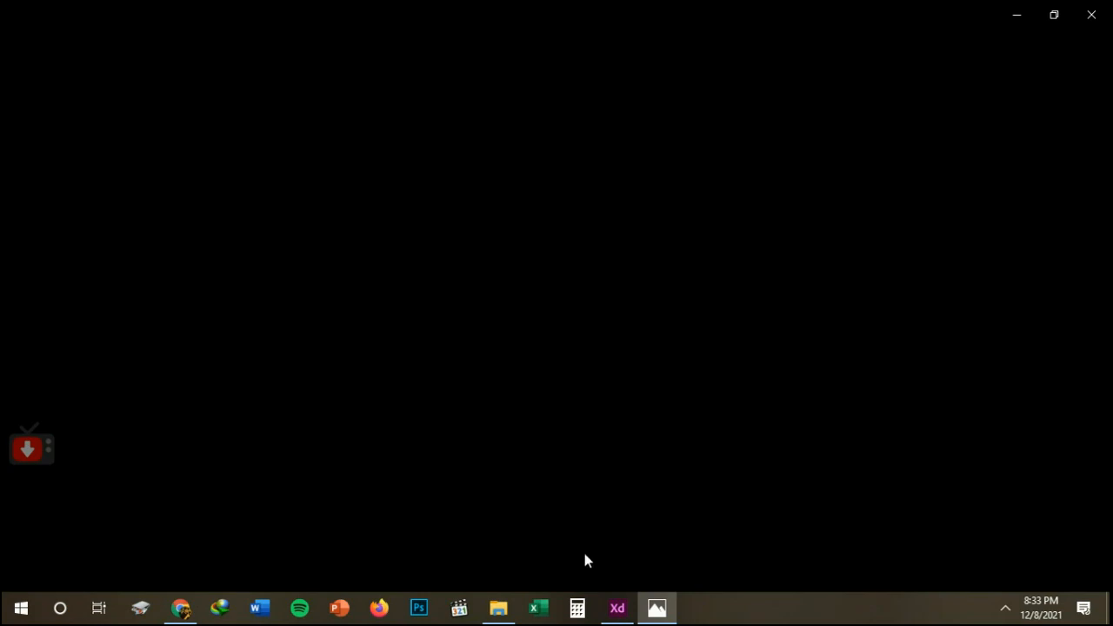
{"action": "left_click", "coordinate": [617, 609]}
{"action": "left_click", "coordinate": [619, 608]}
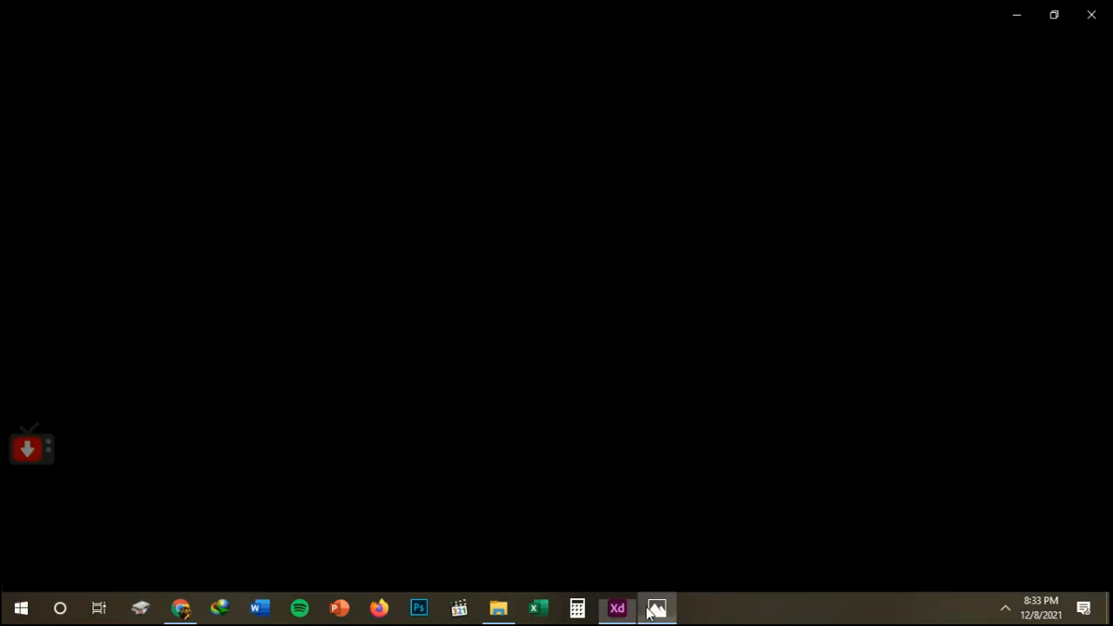
{"action": "left_click", "coordinate": [619, 610]}
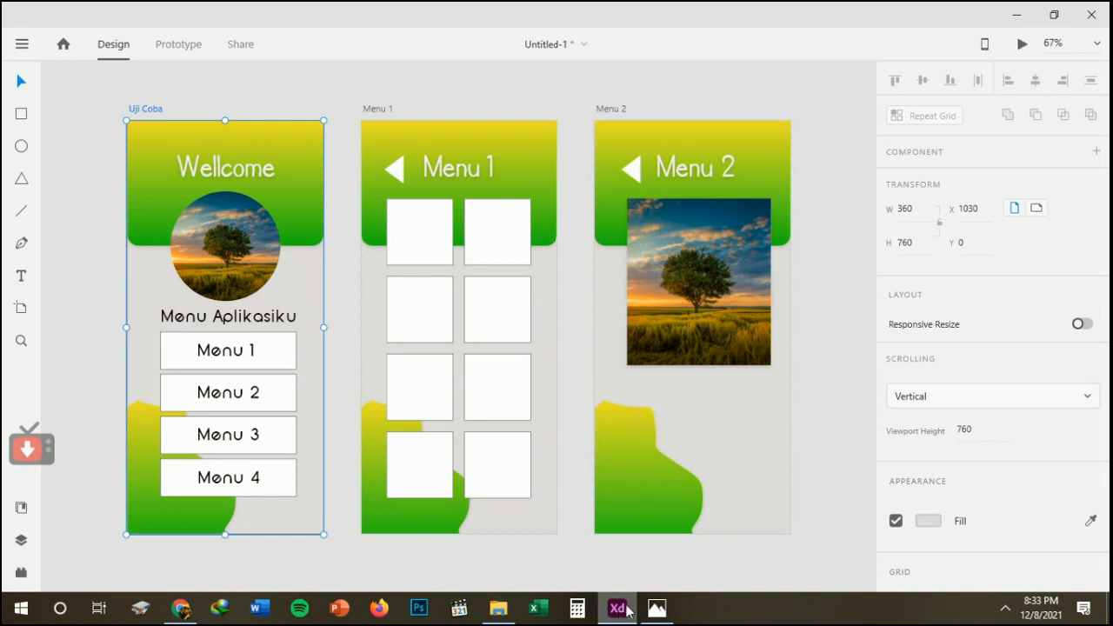
{"action": "left_click", "coordinate": [657, 612]}
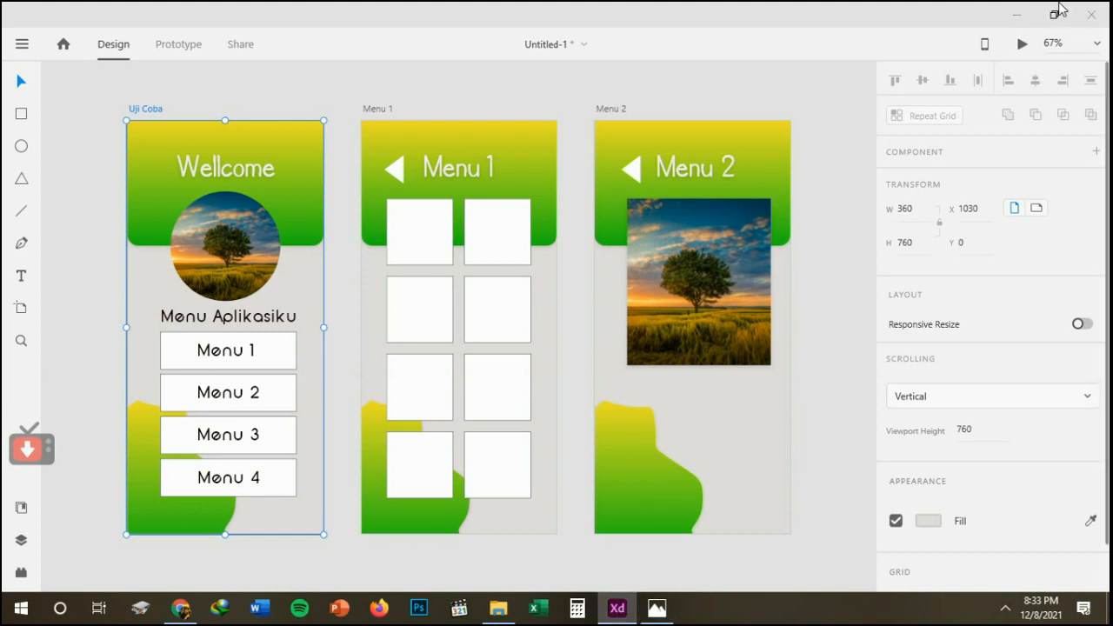